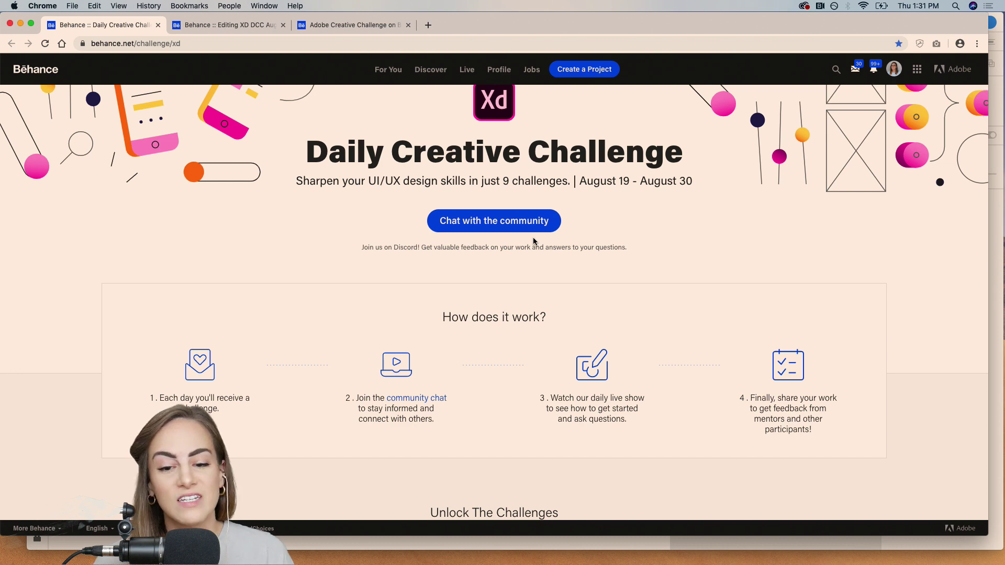
Review the Daily Creative Challenge page, from how the challenge works through the dated challenge cards to Advanced Prototyping
scroll(534, 240, "down", 15)
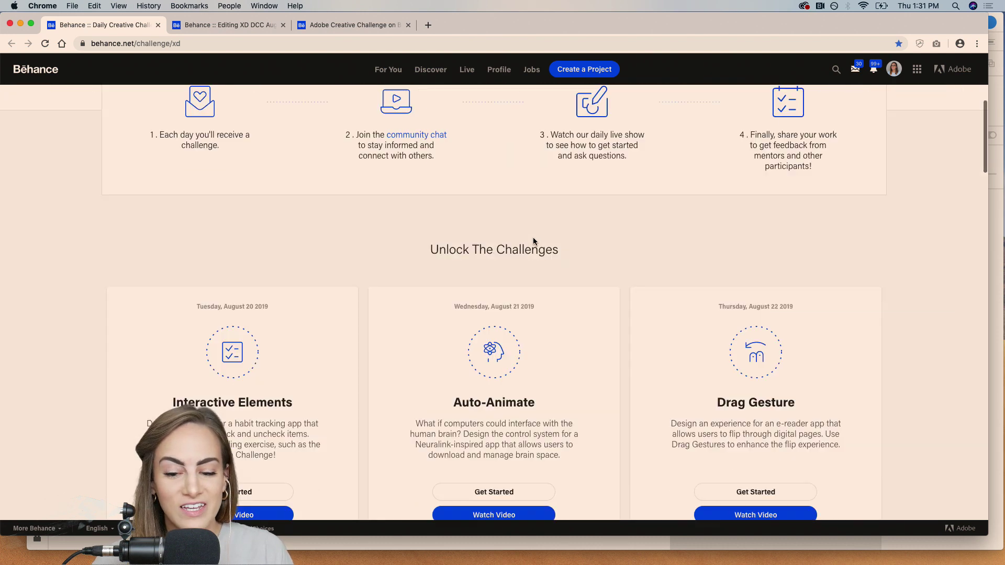
scroll(532, 241, "up", 5)
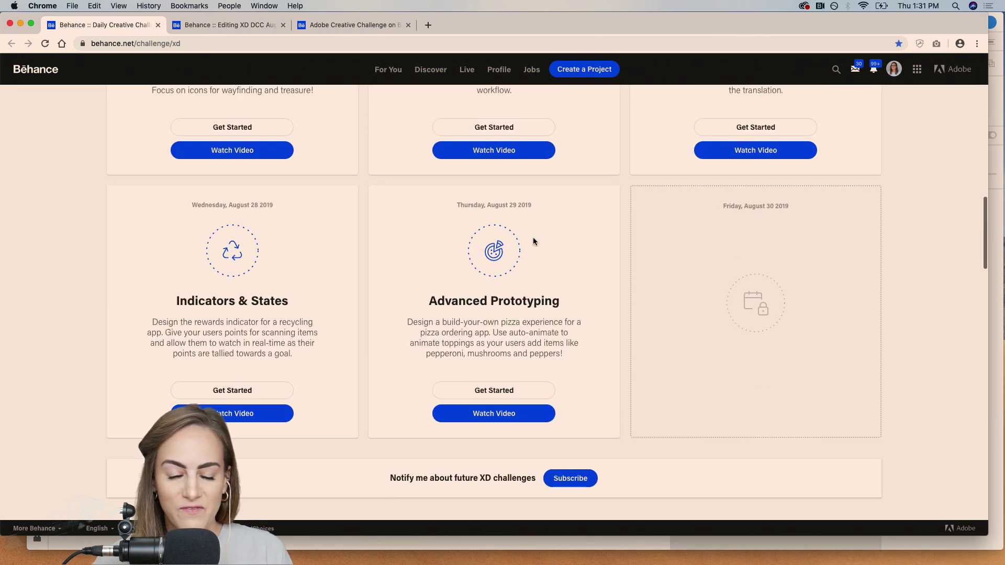
scroll(533, 237, "down", 2)
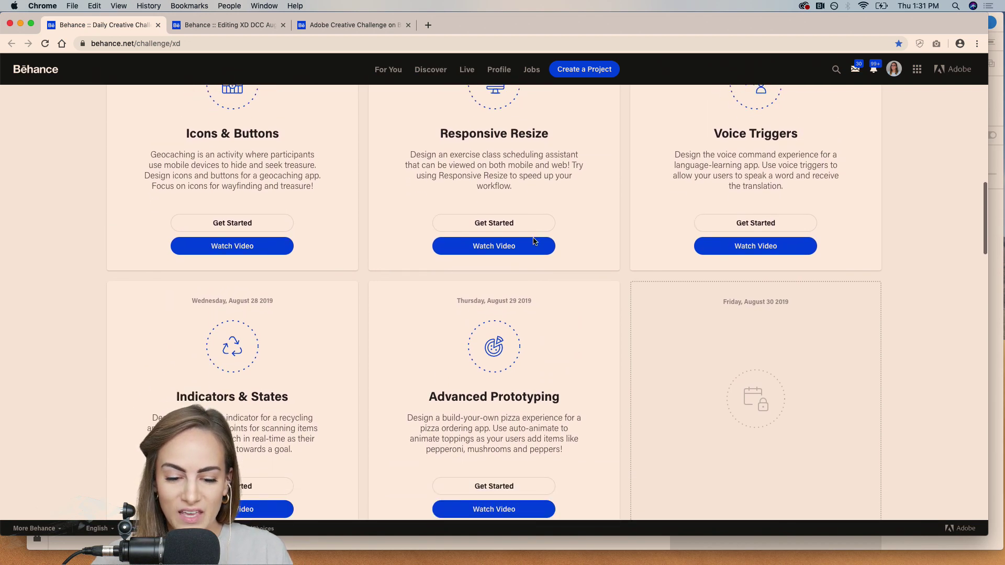
scroll(492, 350, "up", 11)
scroll(492, 350, "up", 5)
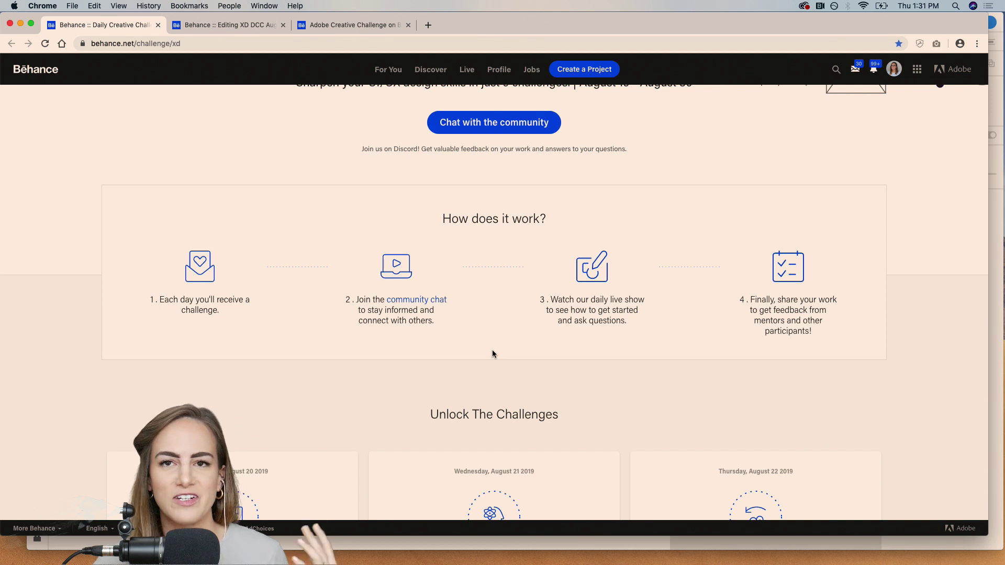
scroll(321, 416, "up", 1)
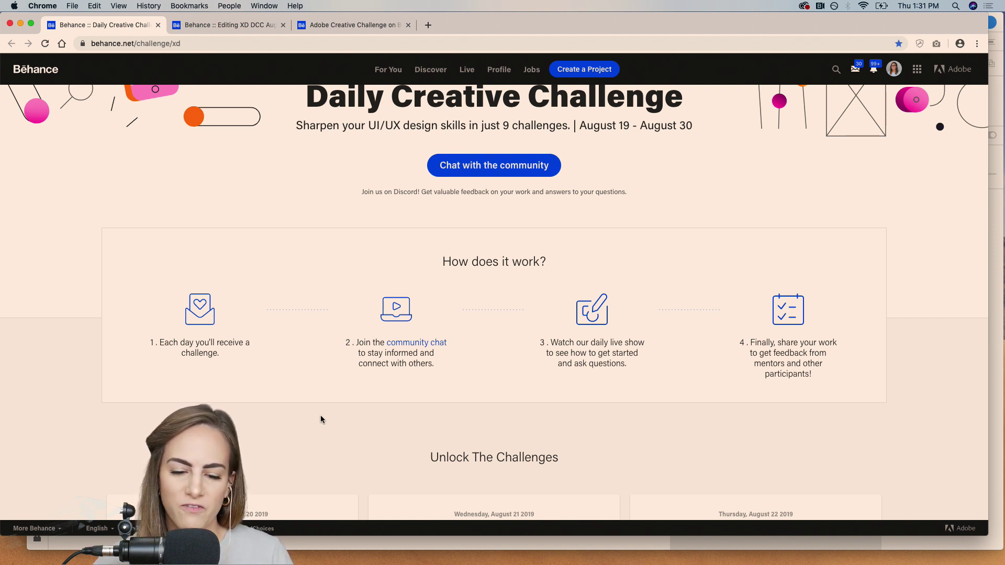
scroll(320, 419, "down", 2)
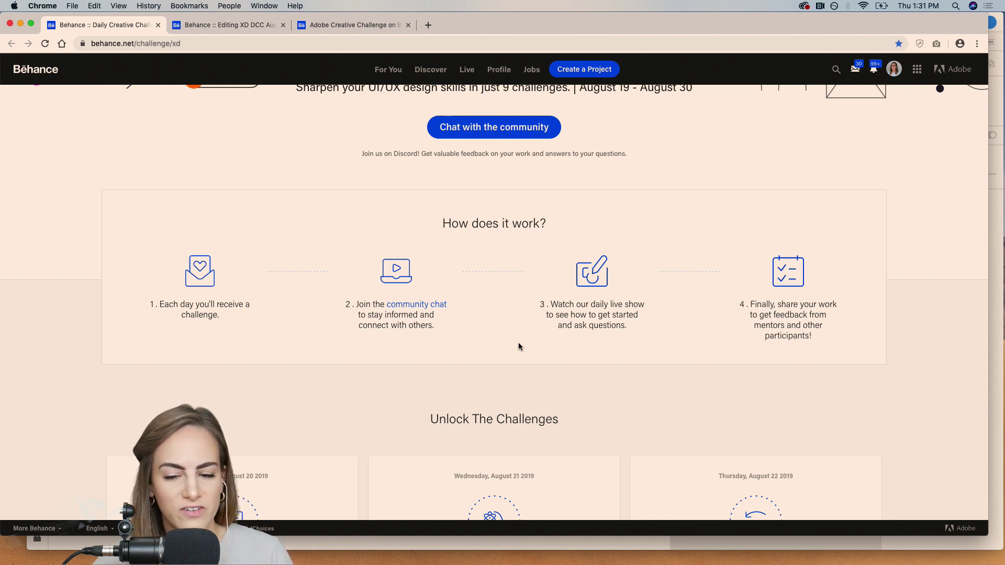
scroll(518, 347, "down", 10)
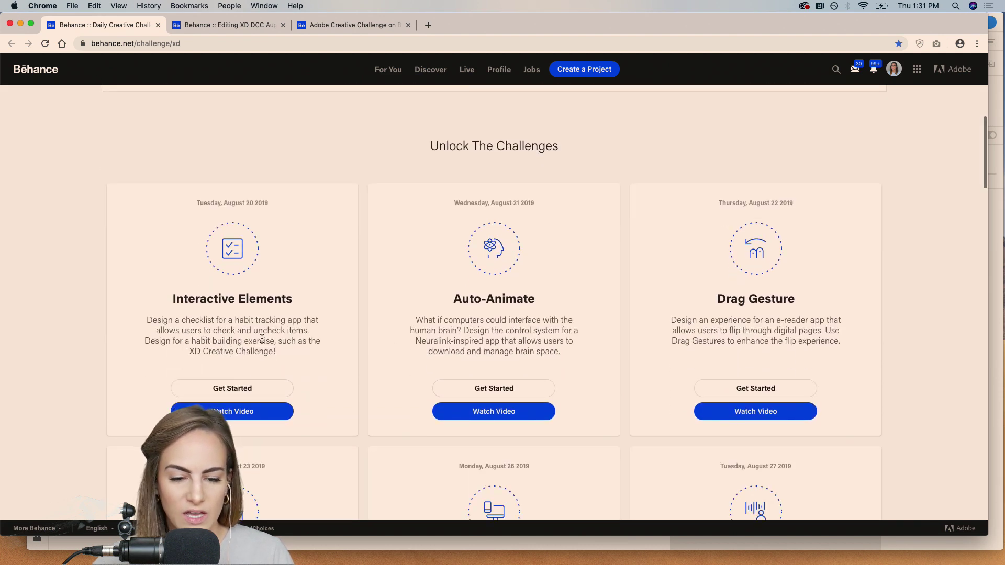
scroll(478, 341, "down", 8)
scroll(478, 338, "down", 3)
scroll(202, 330, "up", 6)
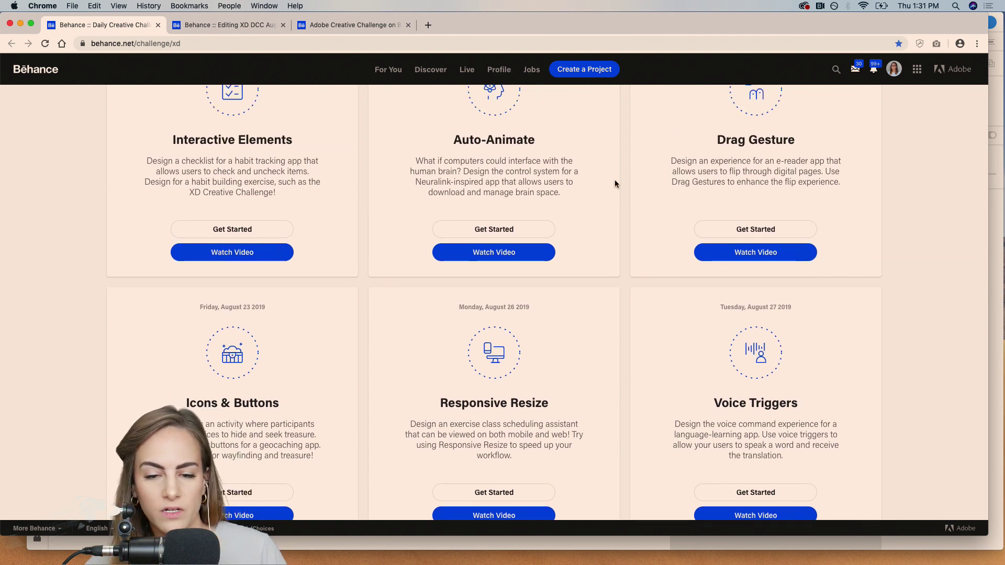
scroll(621, 183, "down", 5)
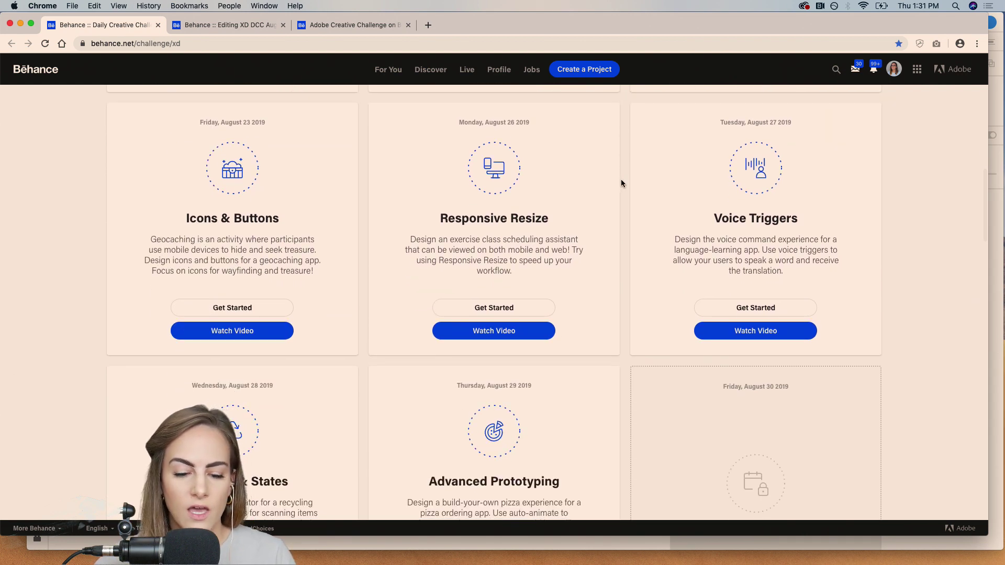
scroll(621, 183, "down", 5)
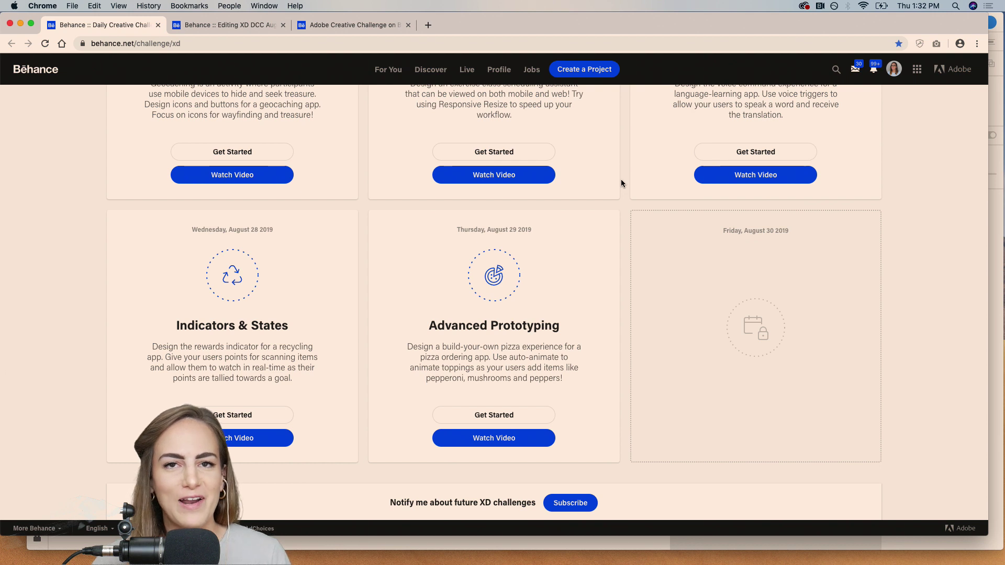
scroll(621, 182, "down", 2)
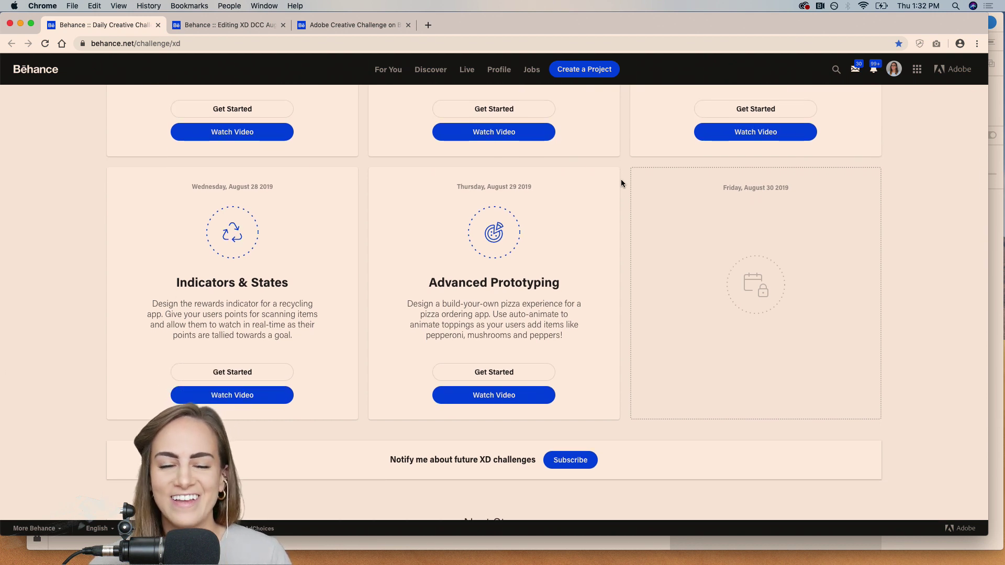
scroll(622, 181, "down", 1)
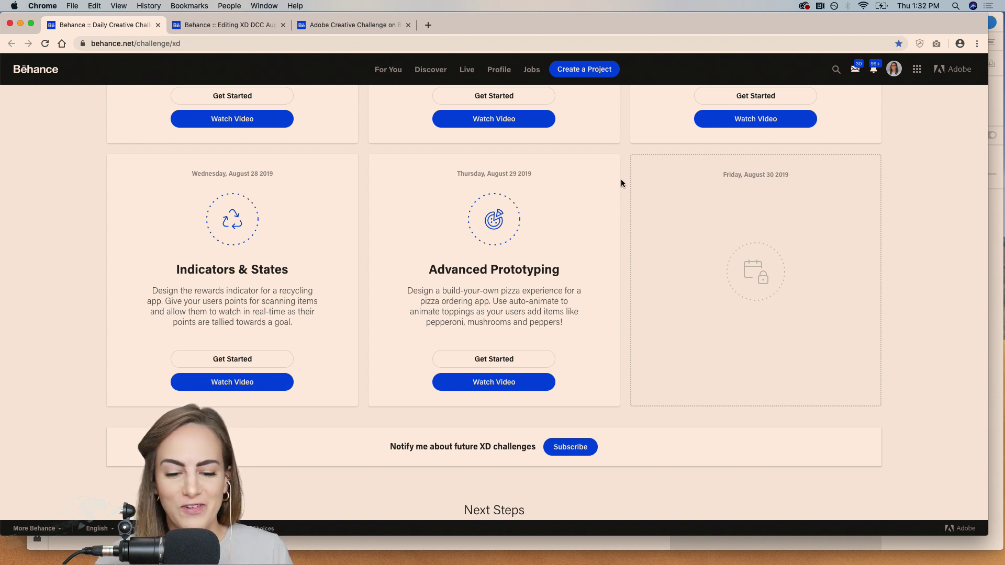
View the starter file folder of the Advanced Prototyping challenge and close it again
left_click(456, 366)
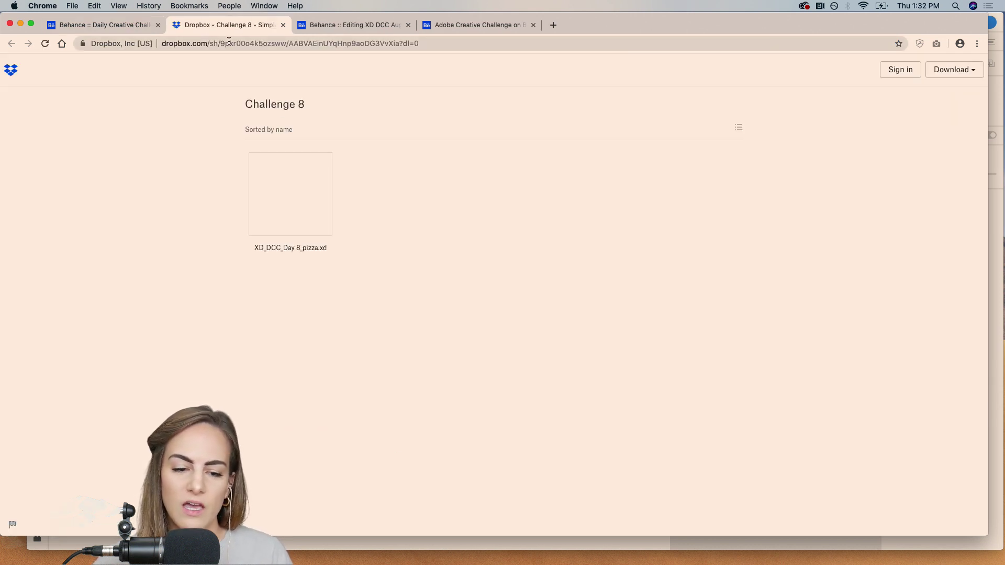
left_click(283, 25)
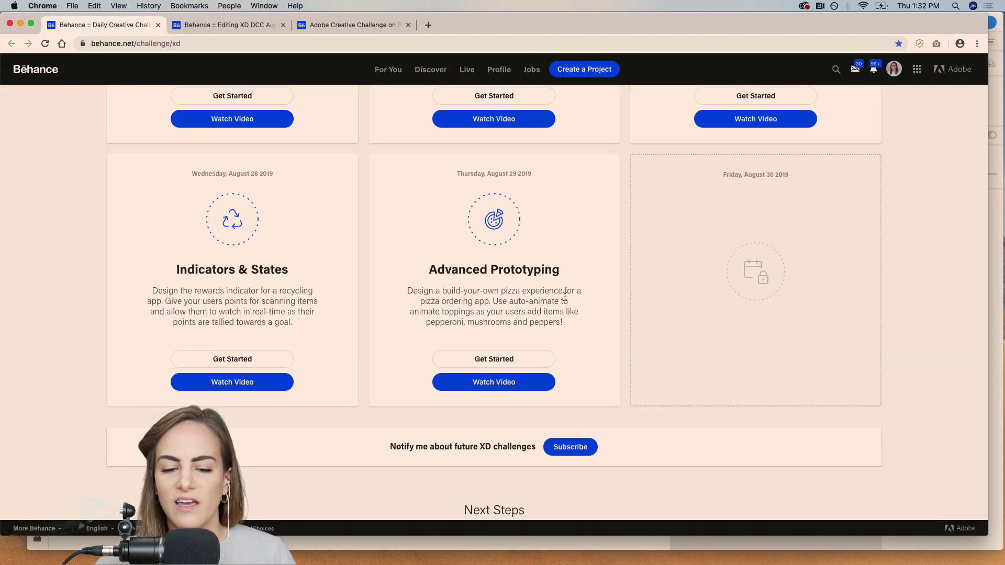
Examine the latest challenge cards' video links, the notification sign-up and the Next Steps section
scroll(564, 296, "down", 3)
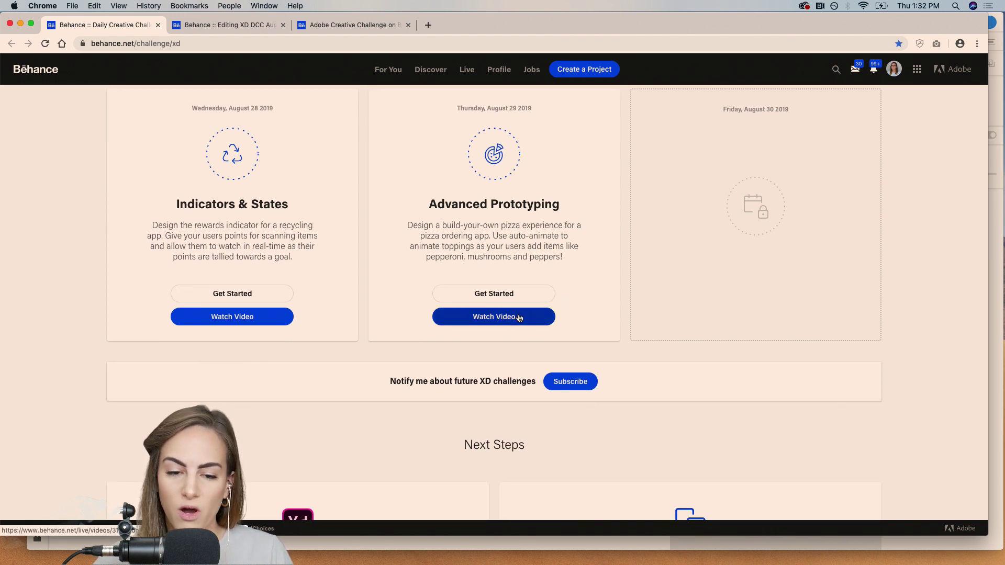
scroll(518, 315, "up", 2)
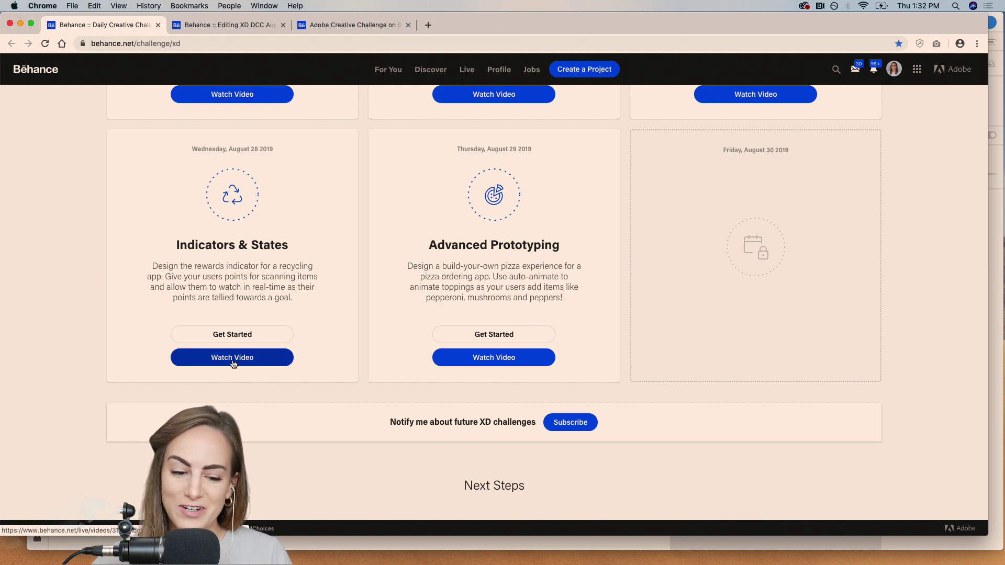
scroll(584, 325, "down", 3)
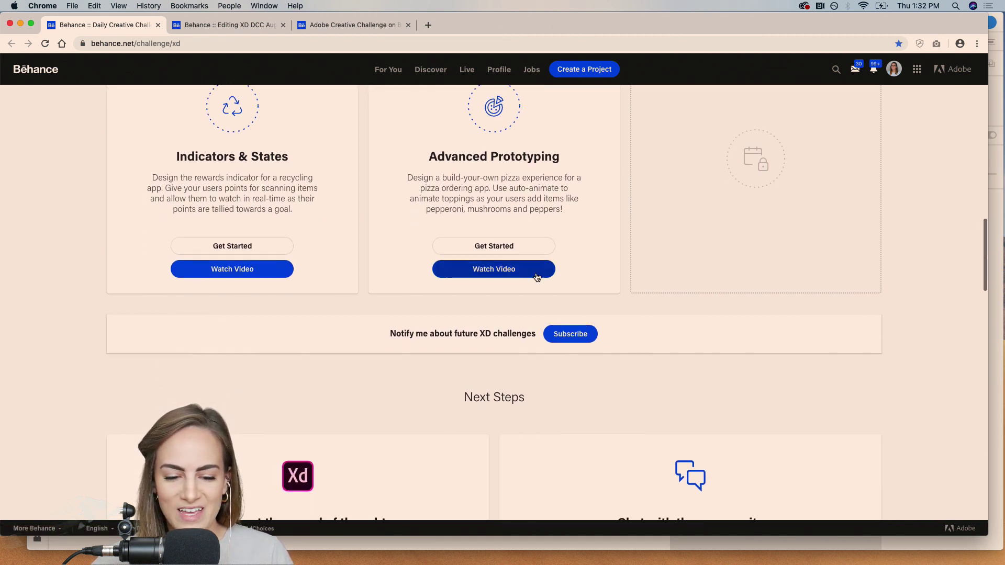
scroll(669, 296, "down", 2)
scroll(669, 297, "down", 2)
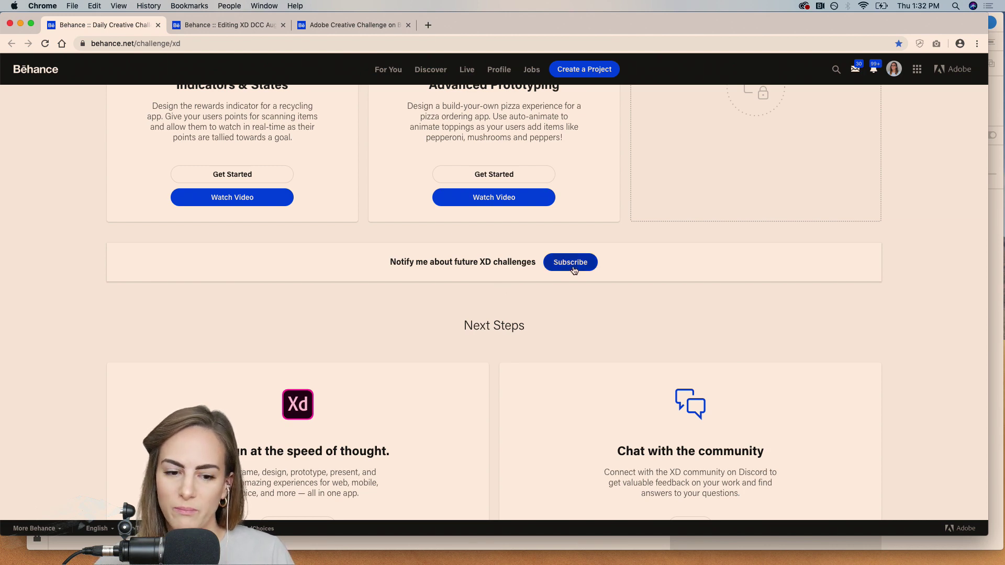
scroll(574, 270, "down", 5)
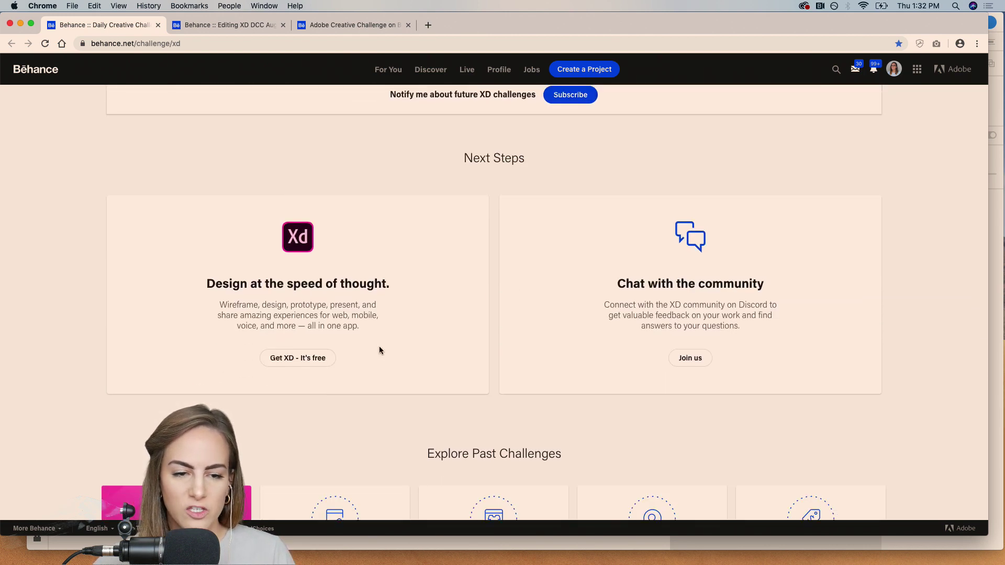
scroll(379, 348, "up", 15)
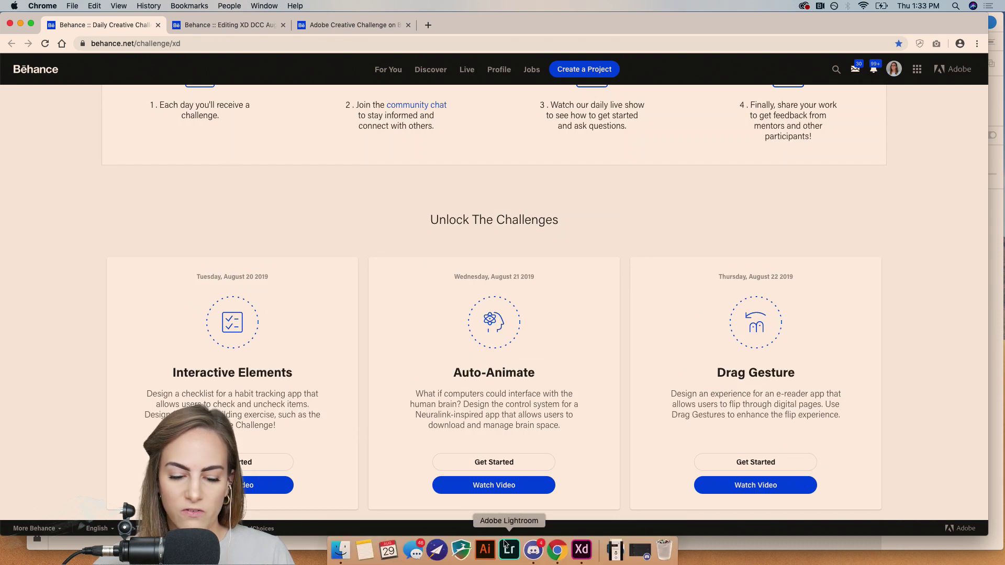
Switch to Discord, widen its window and view the latest posts in the creative-challenge channel
left_click(539, 551)
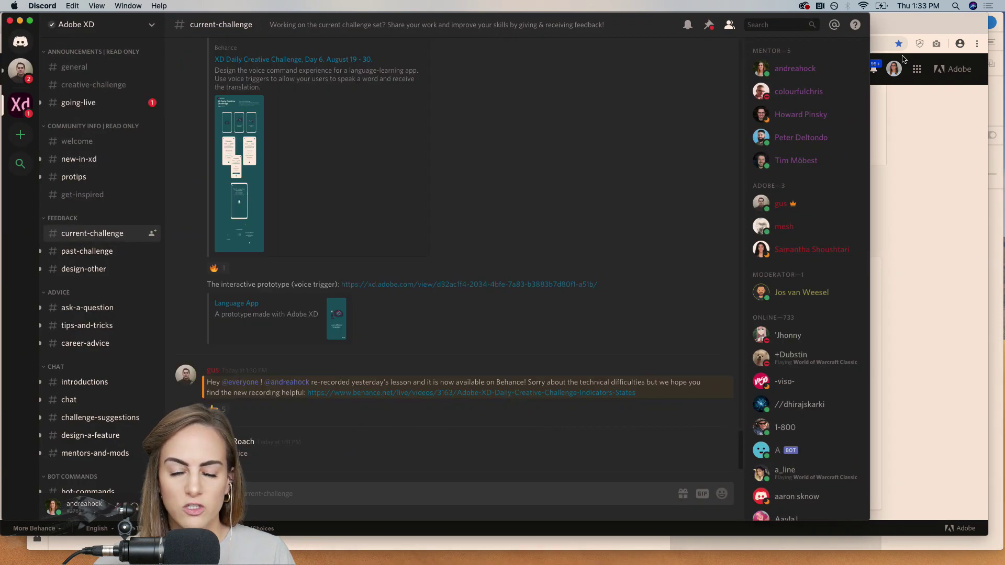
left_click_drag(870, 19, 966, 15)
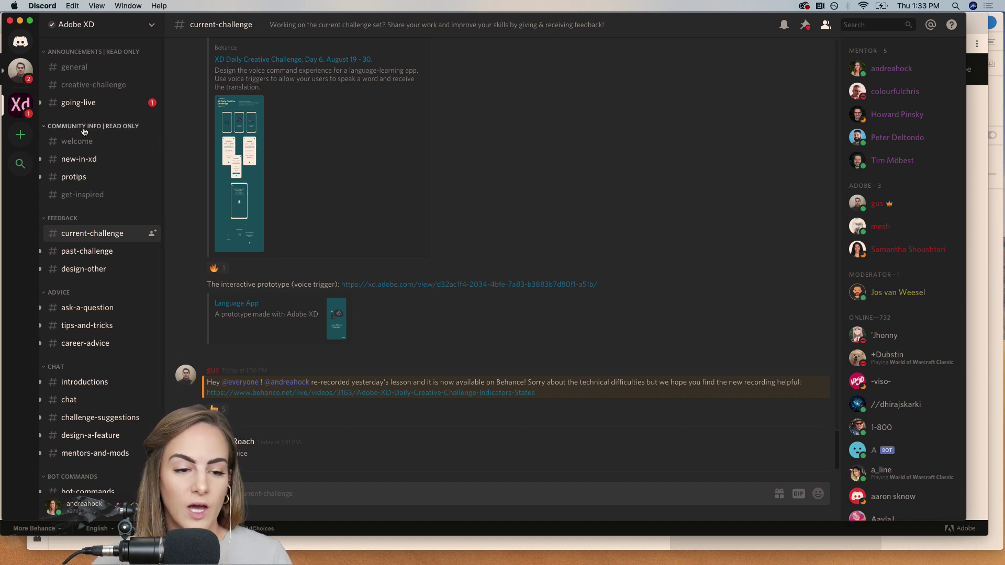
left_click(108, 92)
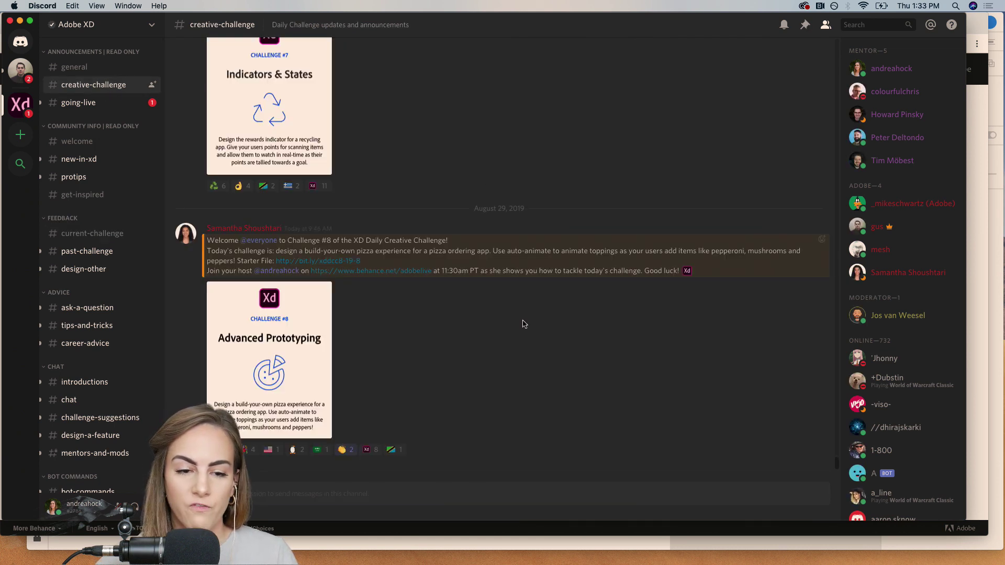
scroll(523, 324, "up", 1)
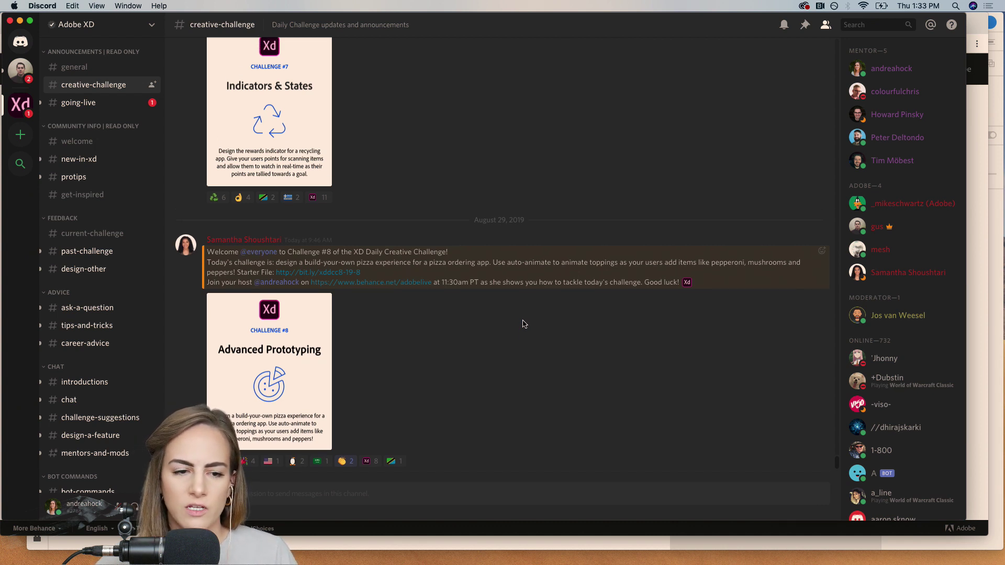
scroll(99, 202, "down", 2)
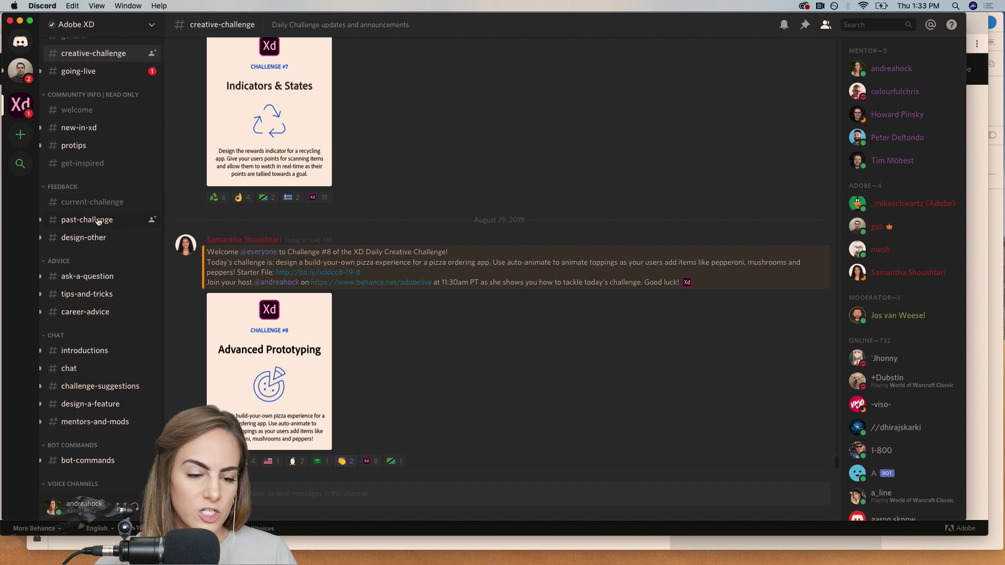
Look through the current-challenge, past-challenge, design-other and introductions channels, and minimize the Discord window
left_click(100, 203)
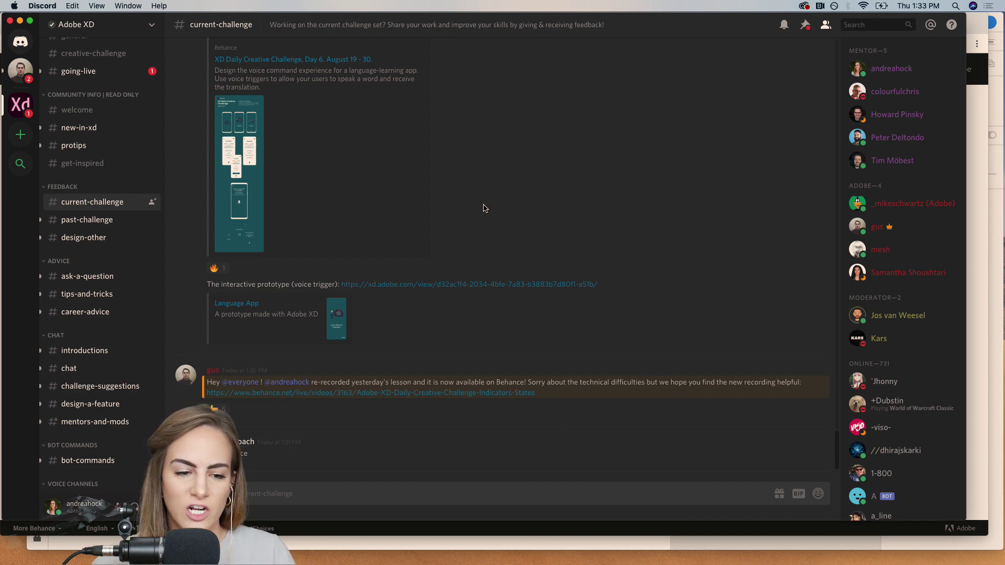
left_click(108, 224)
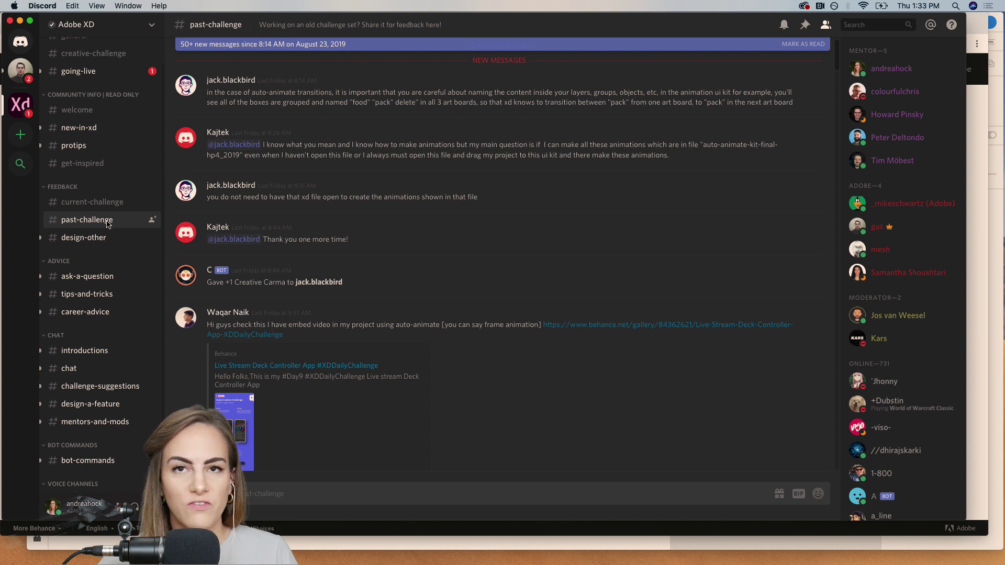
left_click(84, 238)
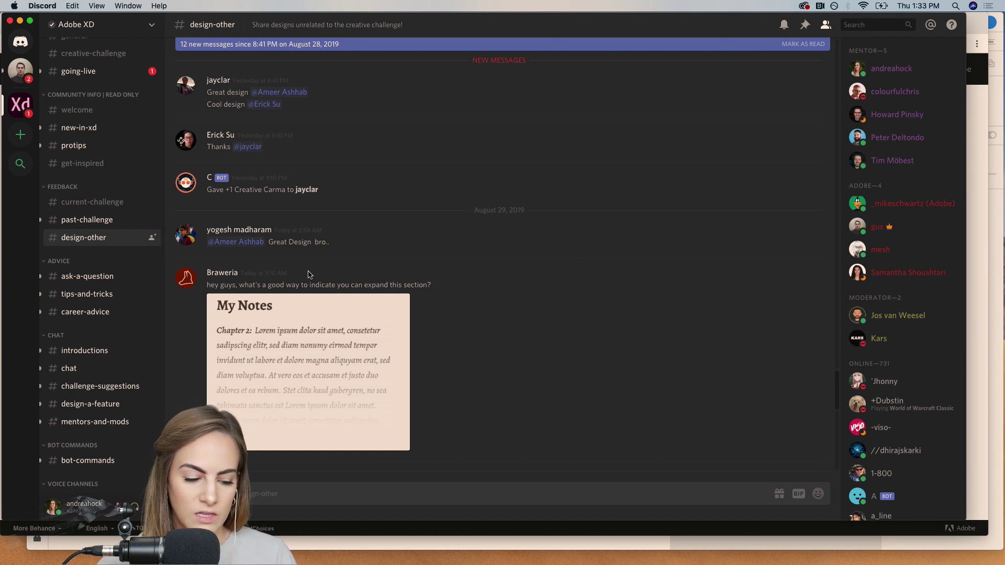
left_click(98, 351)
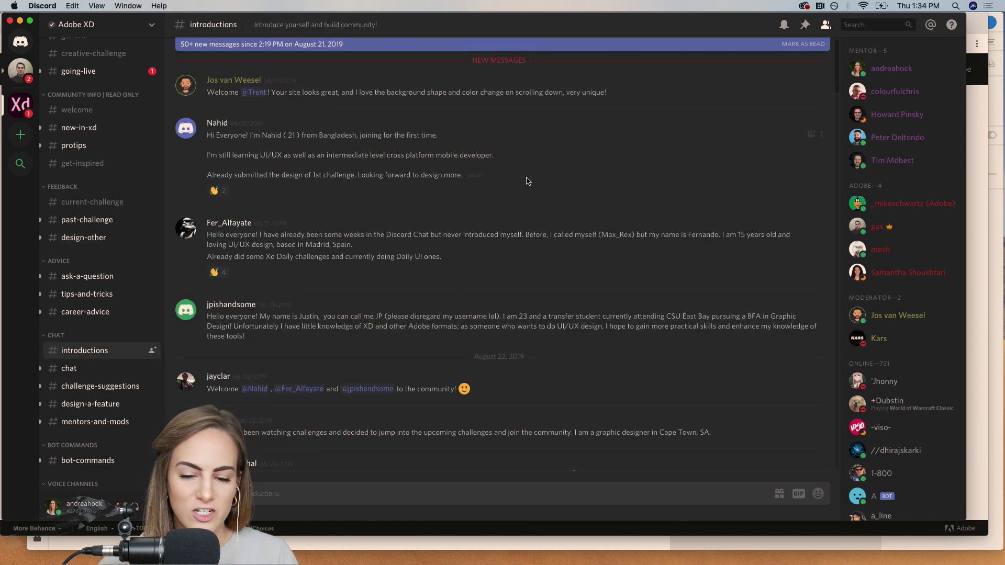
left_click(20, 21)
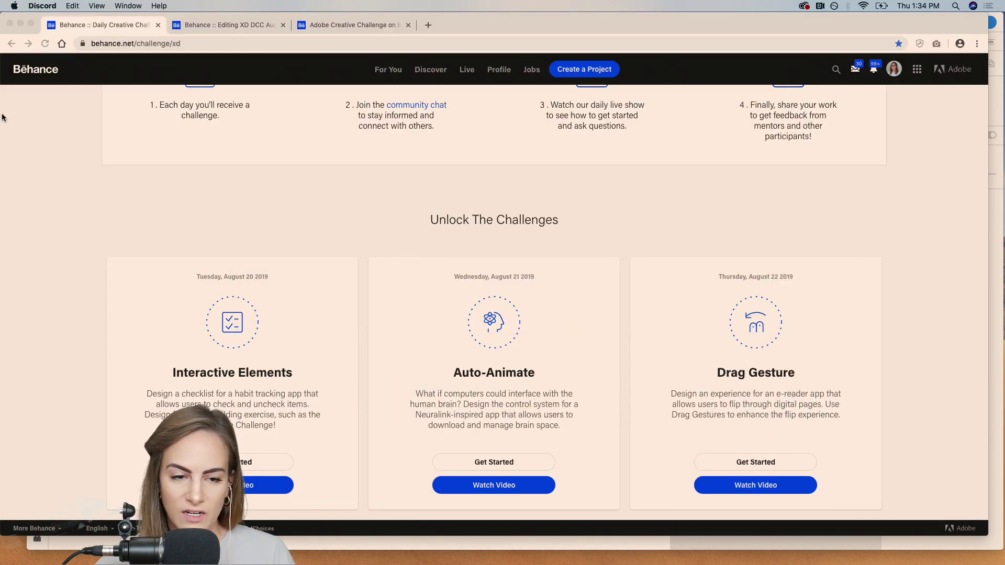
Switch to the XD_DCC_Day 8_pizza document in Adobe XD and widen its window to span the full screen
mouse_move(413, 559)
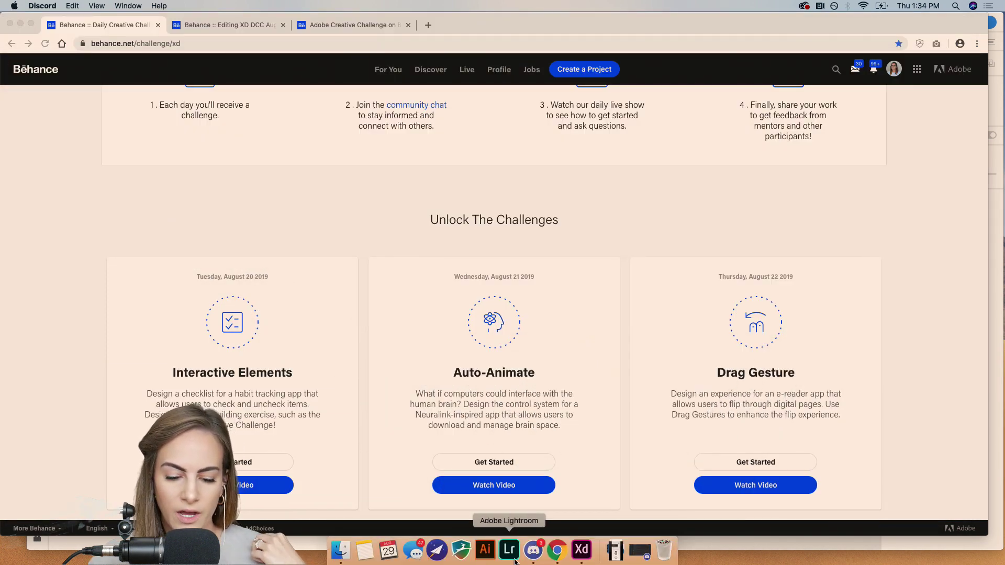
left_click(591, 561)
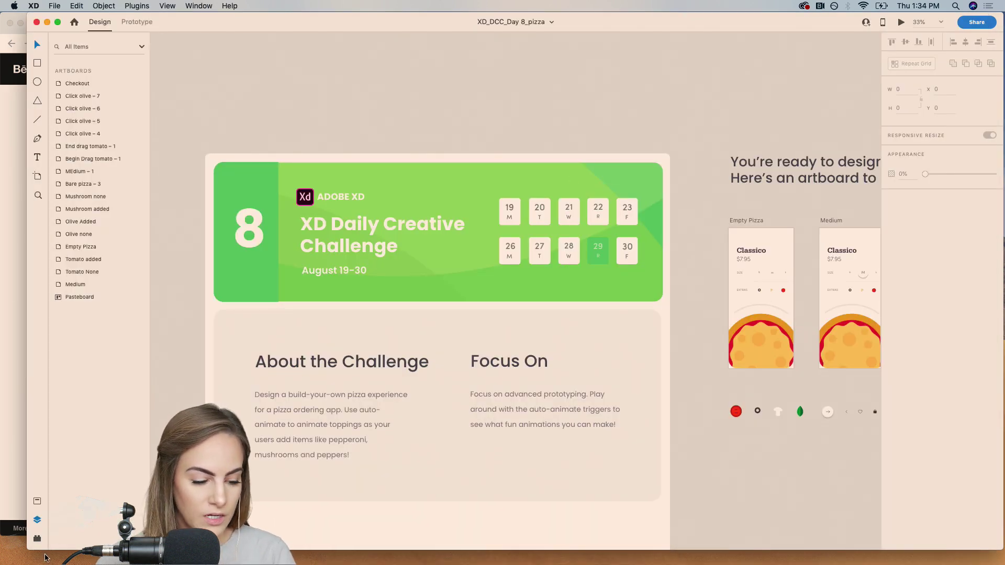
left_click_drag(28, 550, 2, 549)
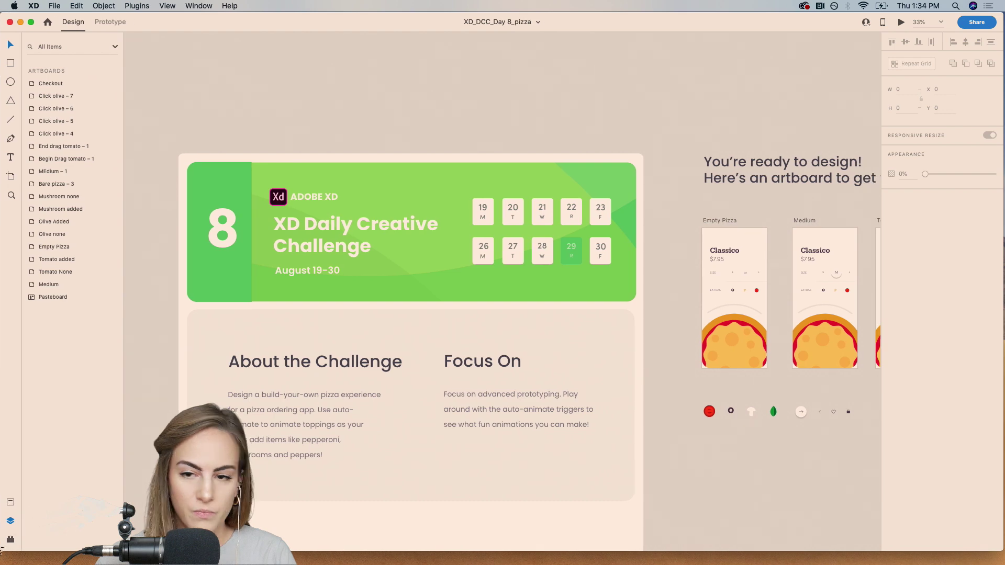
Disable the f.lux screen tint for an hour
left_click(834, 5)
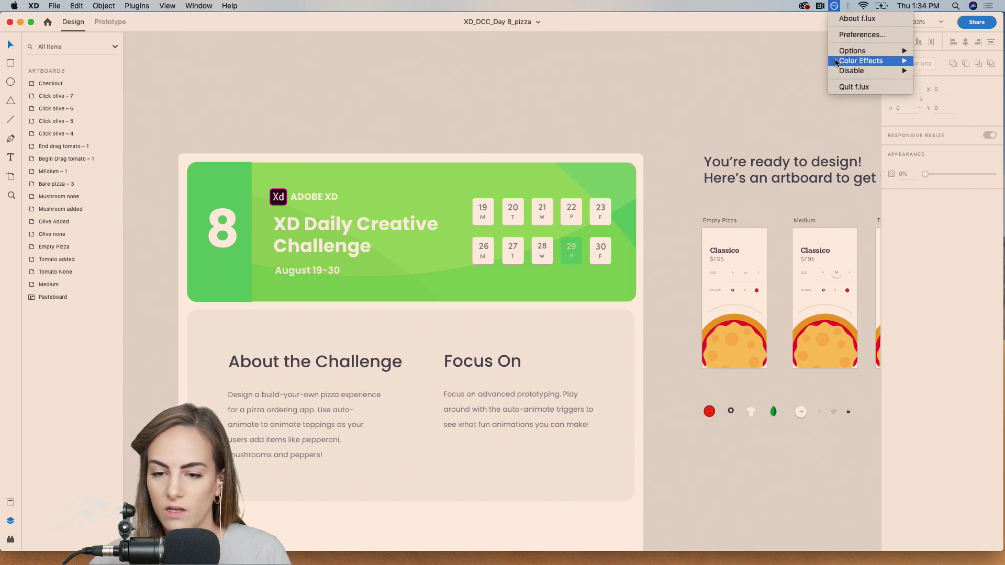
mouse_move(844, 72)
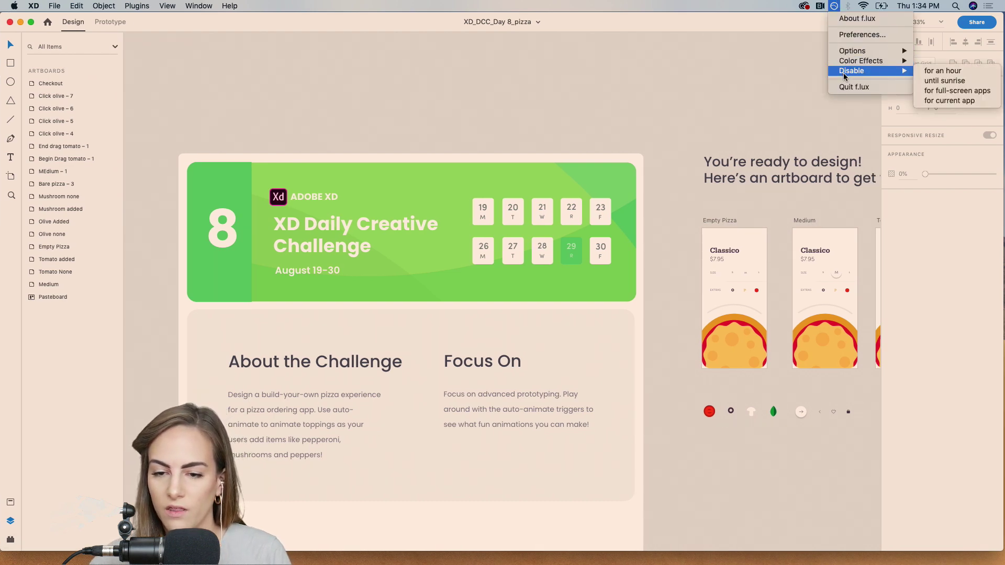
left_click(968, 72)
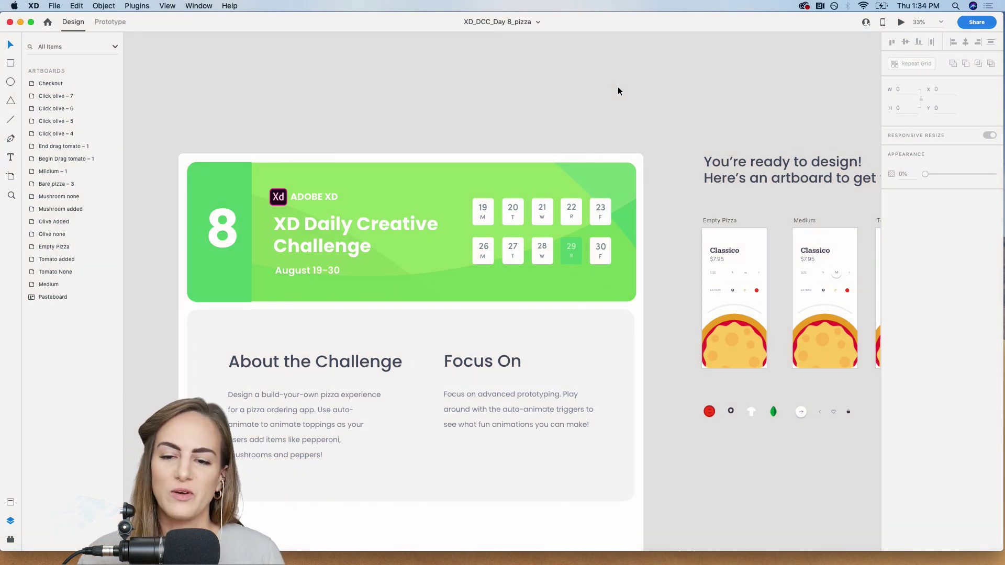
left_click(836, 8)
left_click(836, 8)
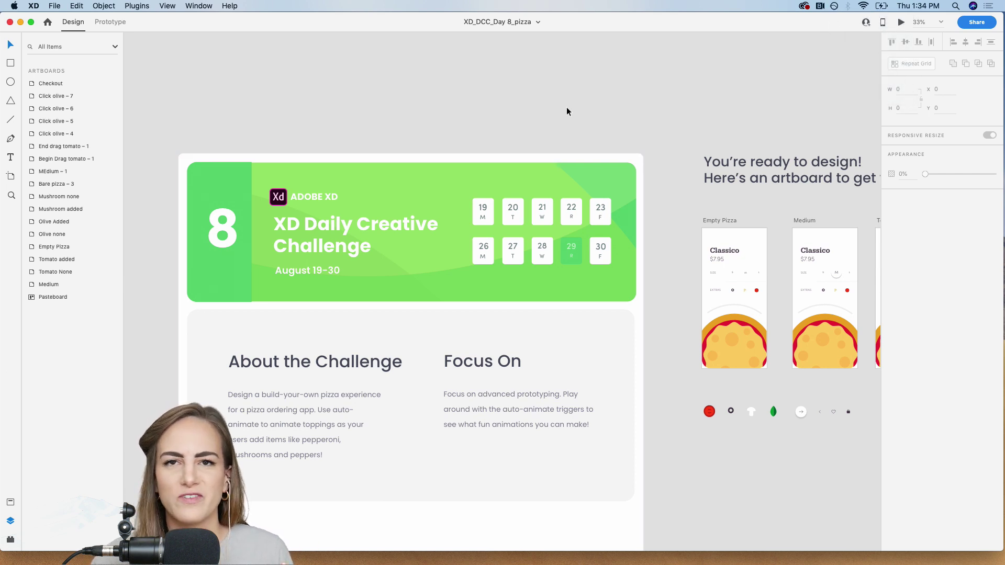
Examine the Day 8 challenge header with its date calendar and the About the Challenge and Focus On sections
scroll(567, 108, "down", 1)
scroll(567, 108, "left", 2)
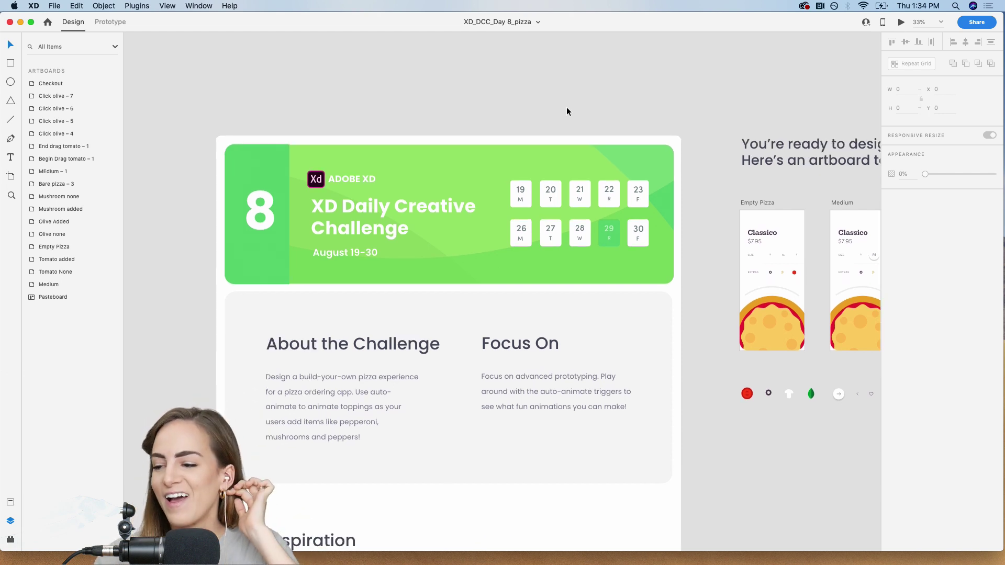
scroll(567, 108, "left", 3)
scroll(567, 108, "down", 1)
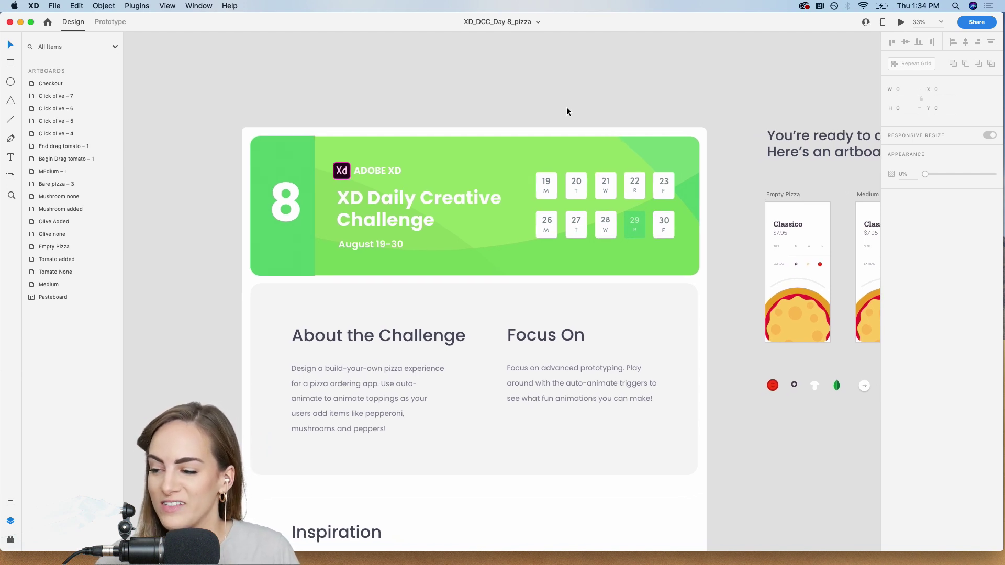
scroll(567, 111, "left", 2)
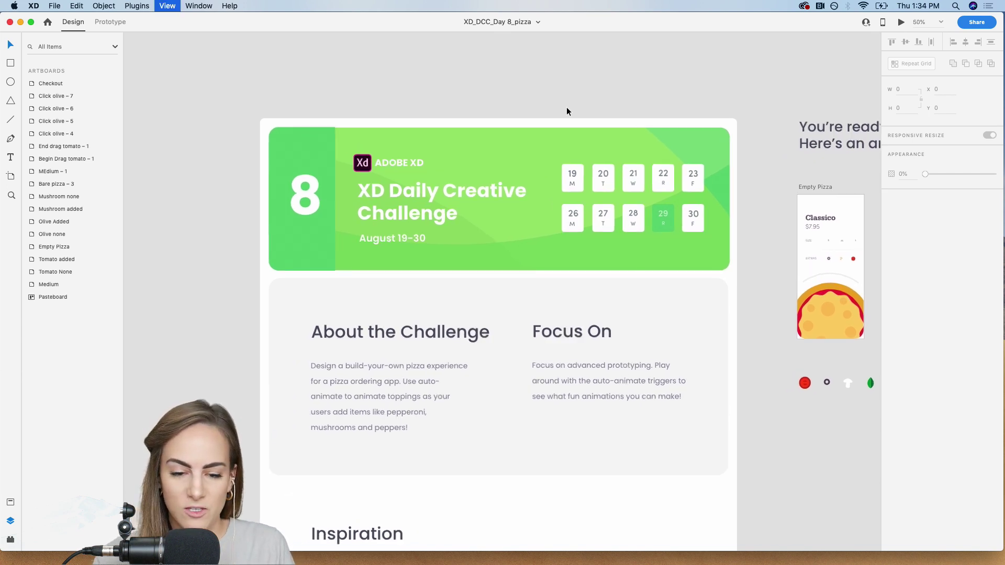
key("super+equal")
scroll(567, 110, "up", 3)
scroll(566, 111, "right", 1)
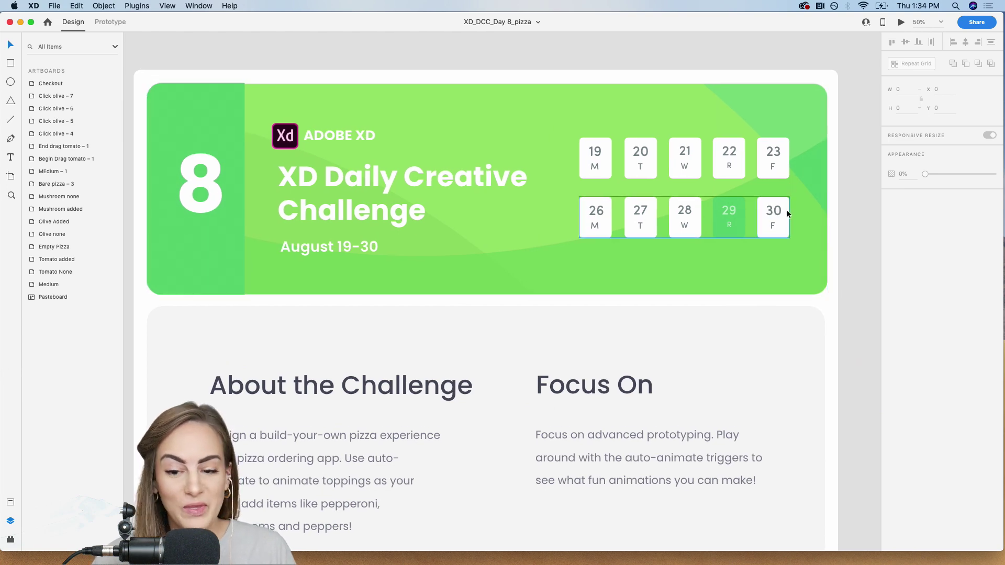
scroll(784, 212, "down", 2)
scroll(784, 213, "left", 1)
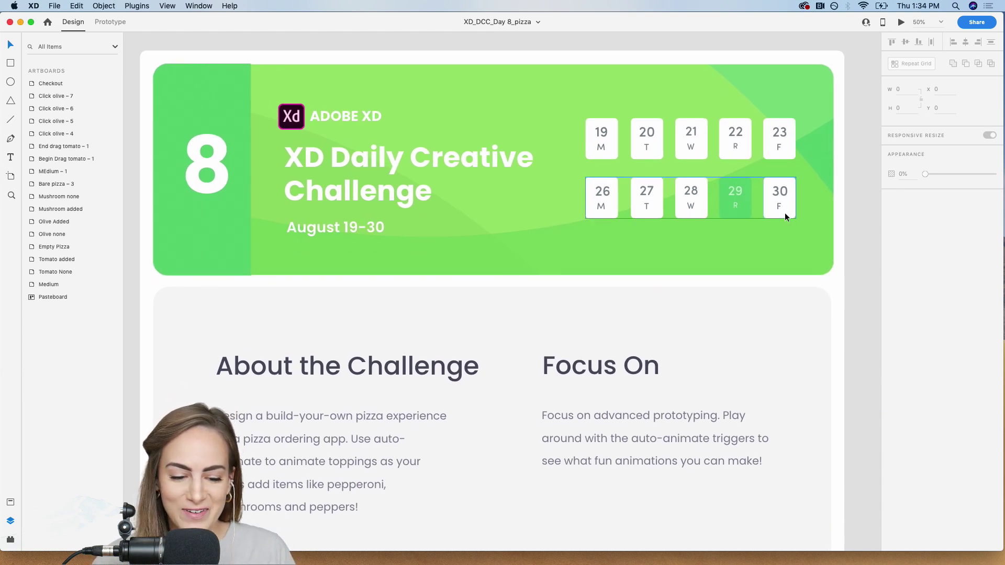
key("super+minus")
scroll(784, 213, "down", 5)
scroll(784, 213, "left", 1)
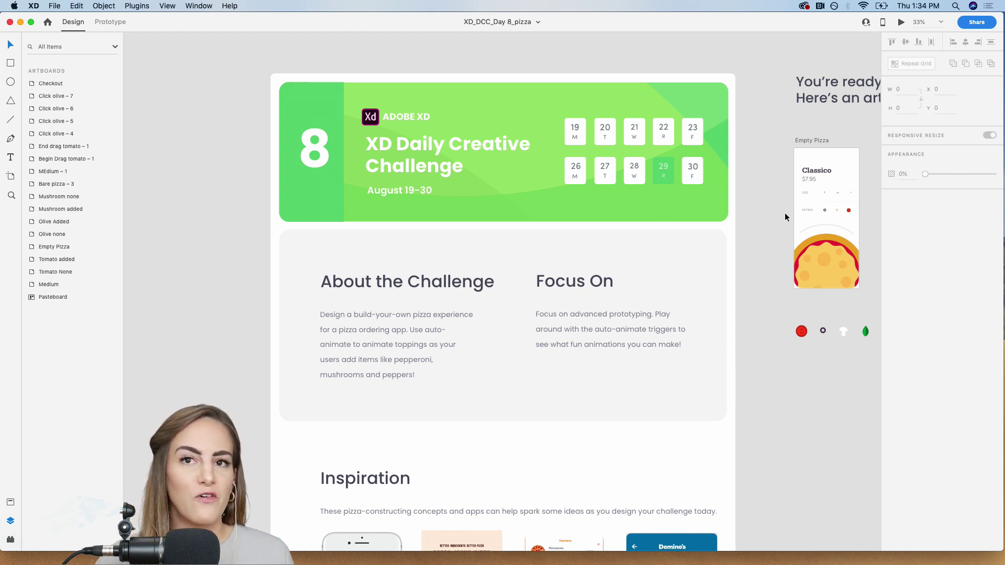
Examine the Inspiration section's four pizza app examples up close, from the Pizza Hut mockup to the Domino's size selector
scroll(784, 213, "down", 5)
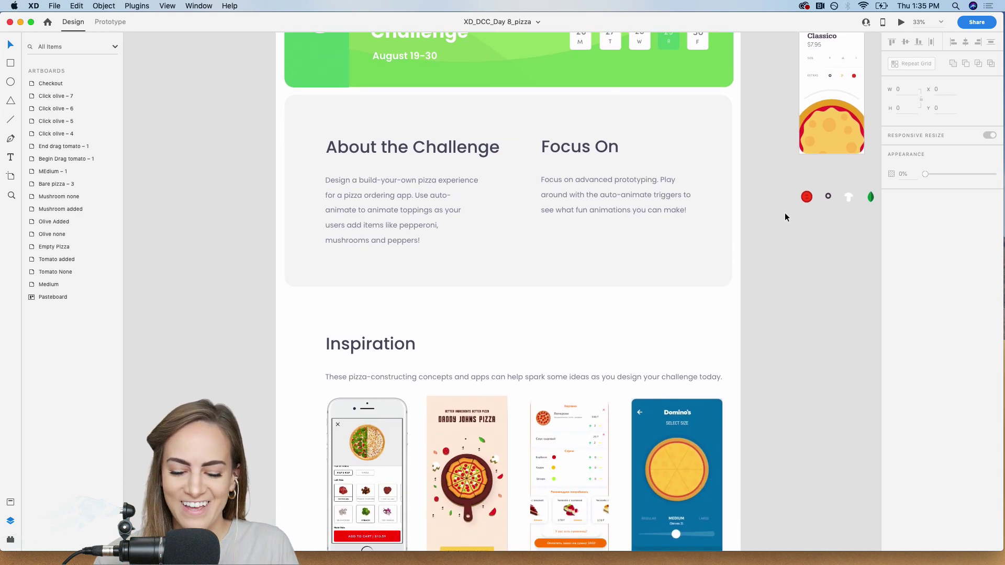
key("super+equal")
scroll(784, 212, "down", 8)
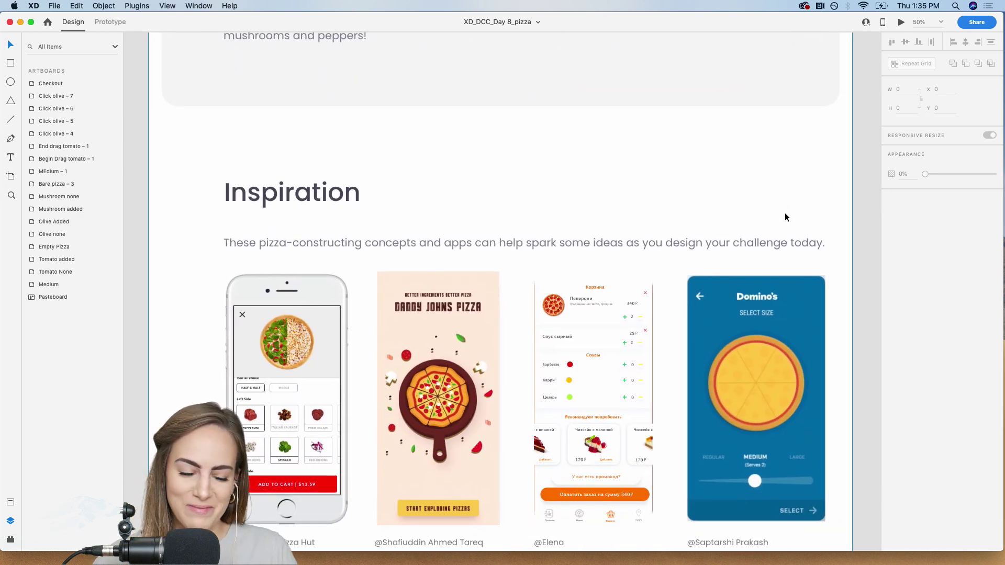
scroll(784, 212, "down", 2)
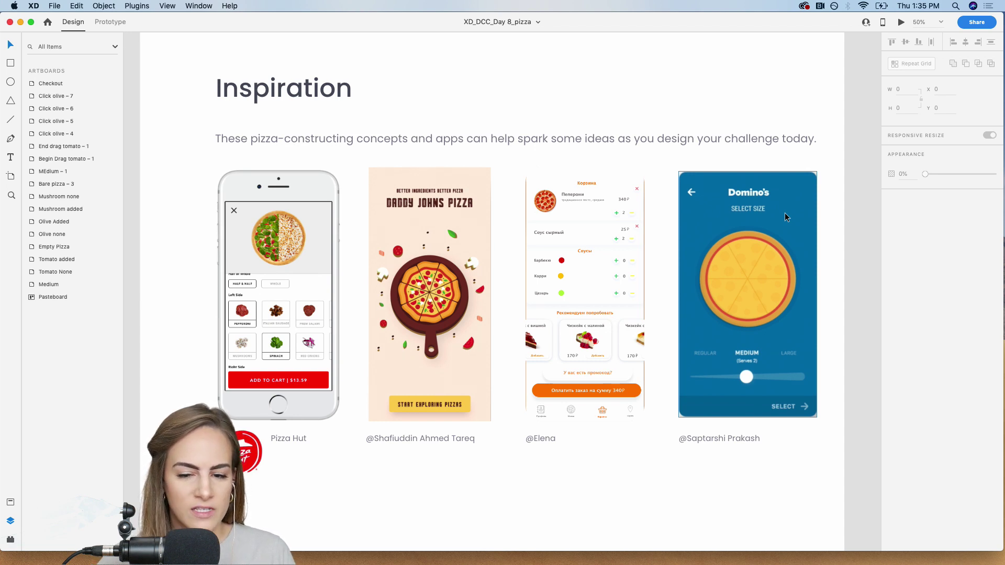
scroll(784, 212, "down", 2)
scroll(784, 212, "left", 2)
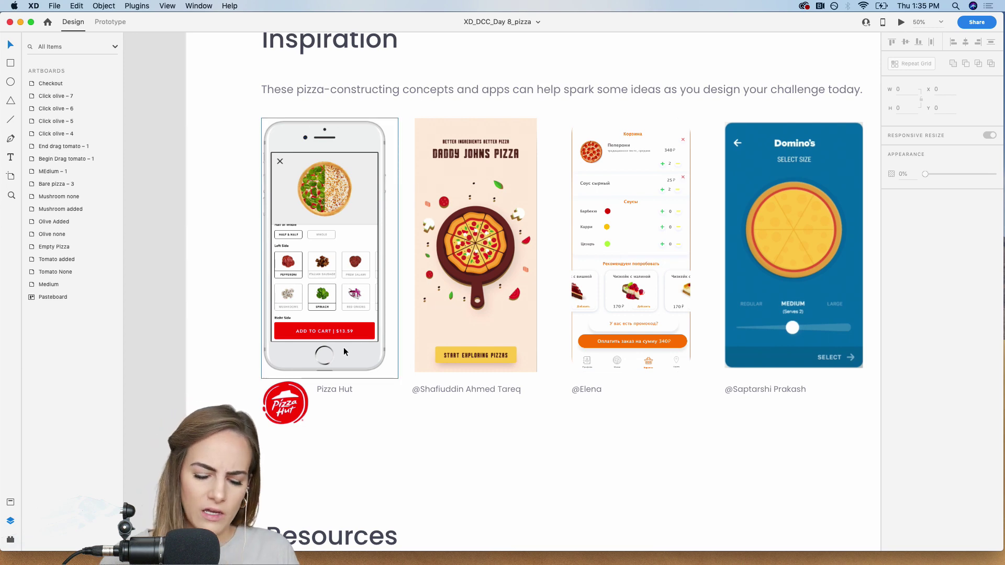
scroll(343, 347, "up", 3)
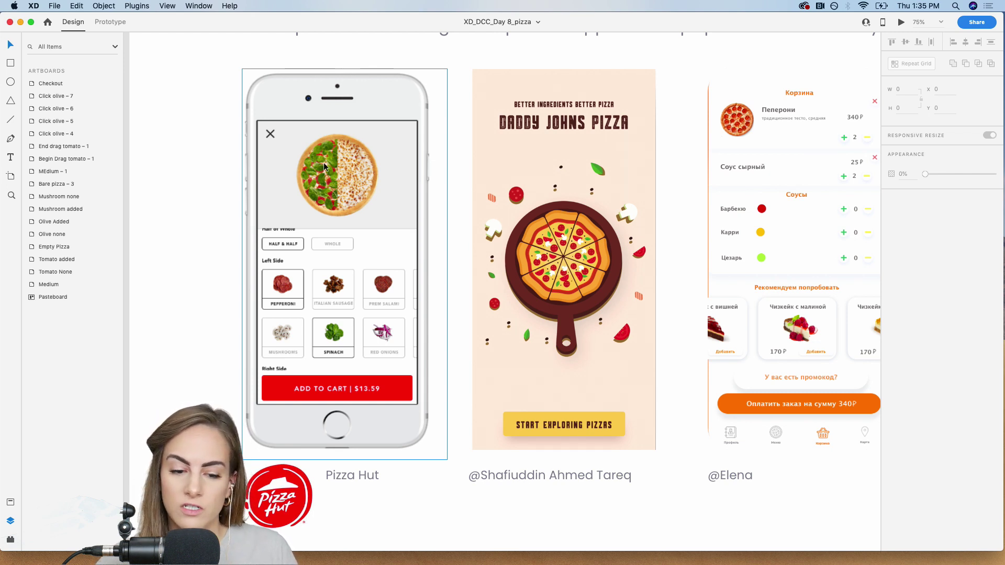
scroll(324, 166, "right", 3)
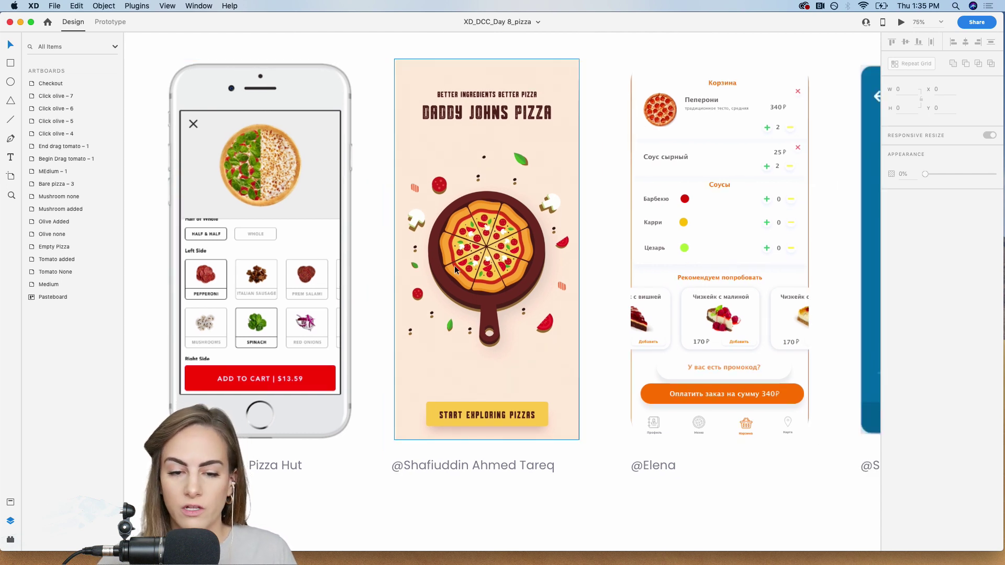
scroll(455, 270, "right", 7)
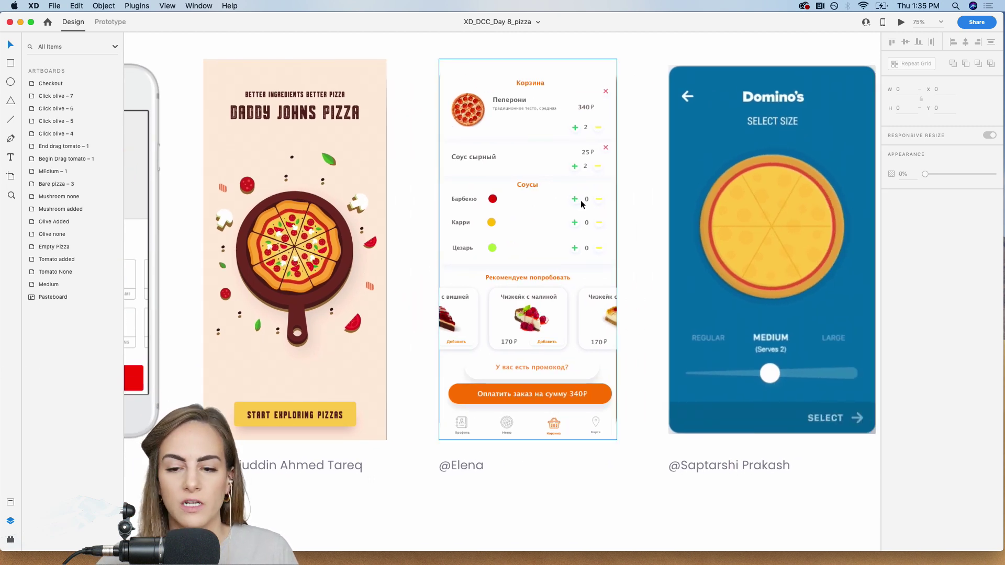
scroll(580, 200, "right", 6)
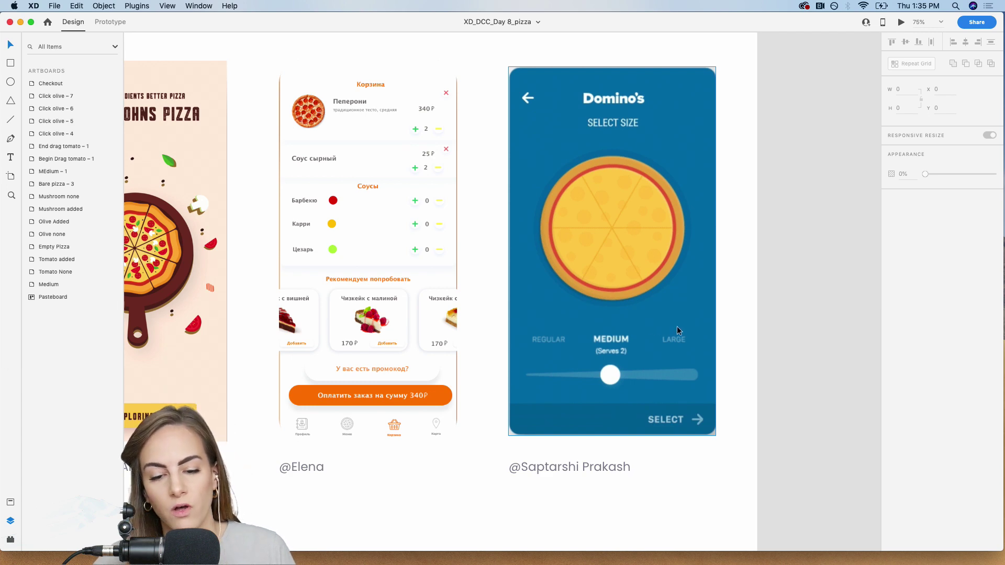
key("super+minus")
key("super+minus")
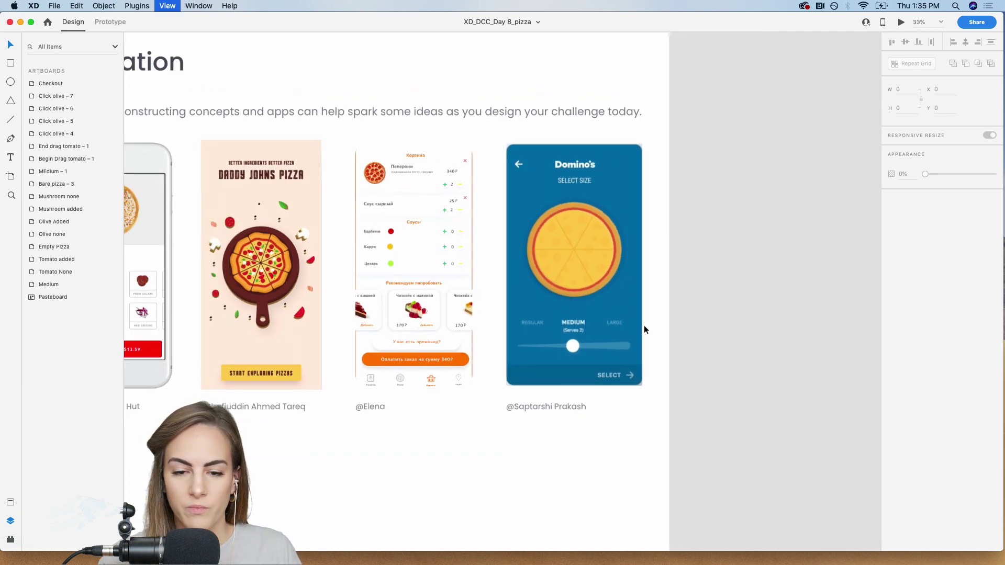
Look through the Resources section and the Daily Feedback & Updates and When you Finish notes
scroll(644, 329, "down", 3)
scroll(645, 329, "down", 10)
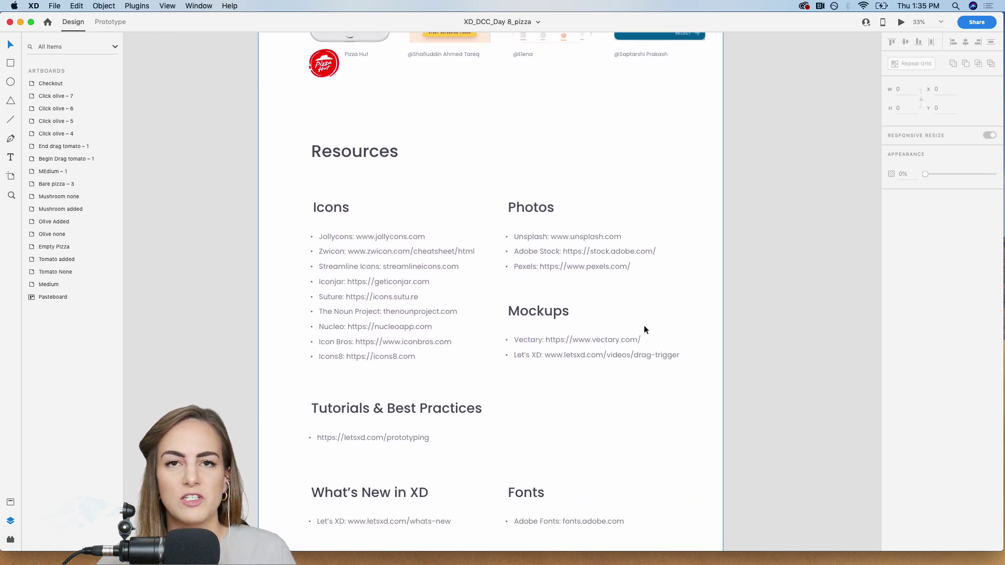
scroll(644, 325, "down", 4)
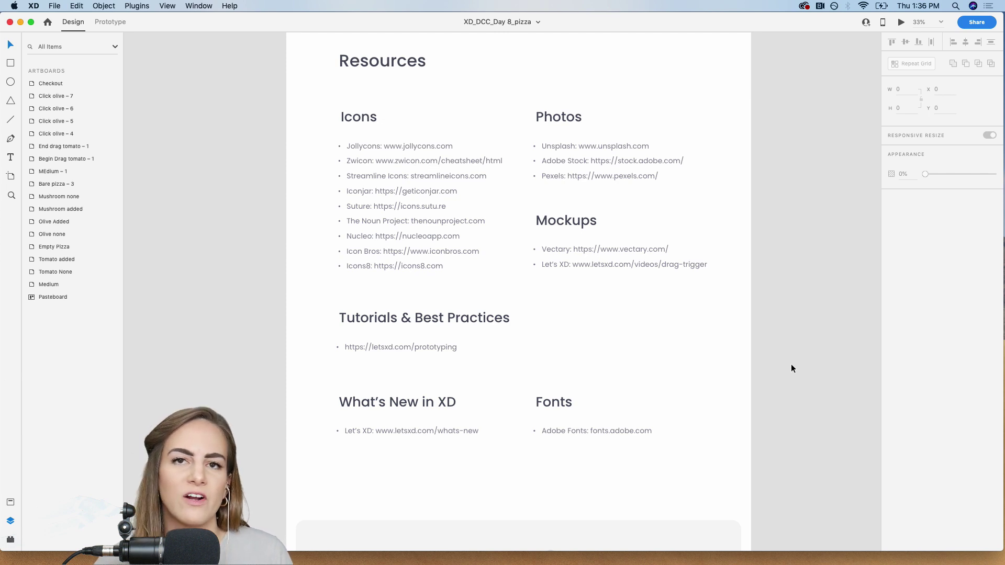
scroll(791, 368, "down", 5)
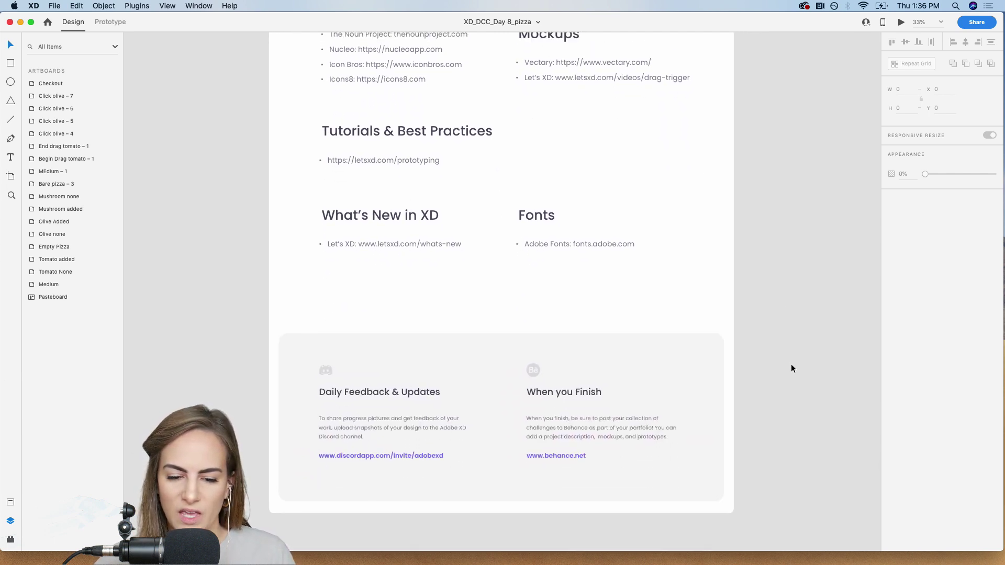
Look over the starter artboards from Empty Pizza to Checkout and the topping and icon assets below them
scroll(791, 368, "up", 3)
scroll(791, 368, "right", 2)
scroll(792, 368, "up", 10)
scroll(792, 368, "right", 5)
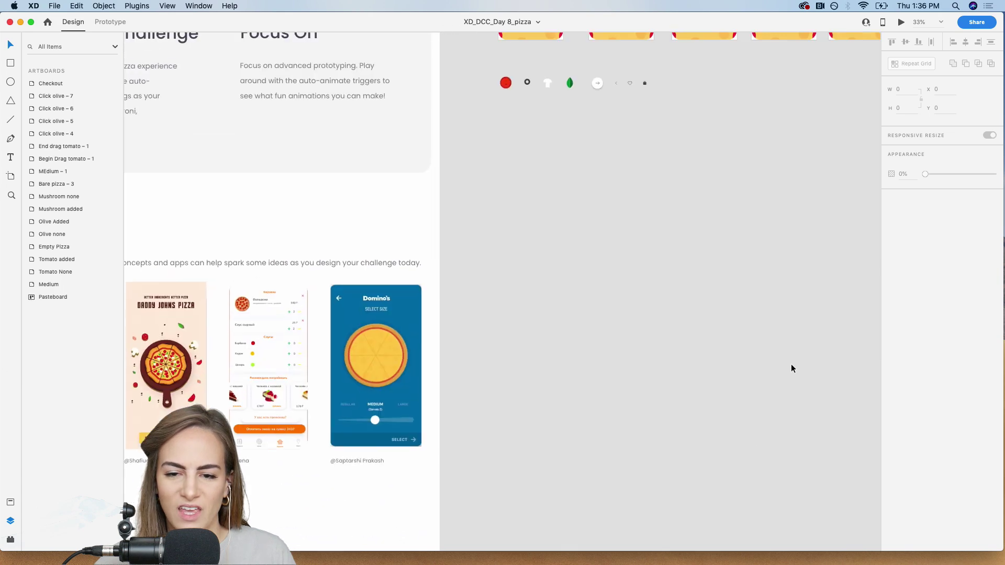
scroll(792, 368, "up", 3)
scroll(792, 368, "right", 5)
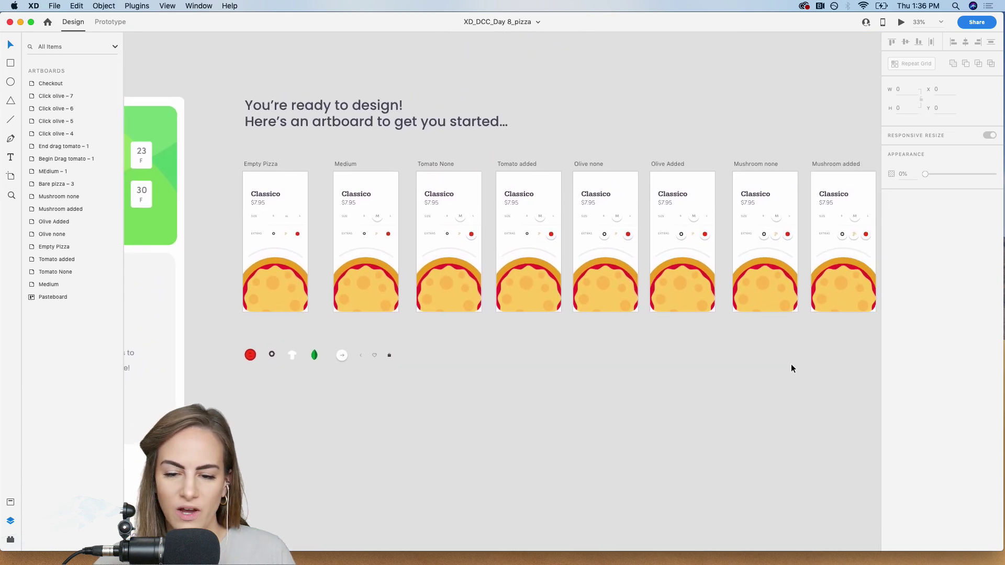
scroll(791, 368, "up", 1)
scroll(791, 369, "right", 4)
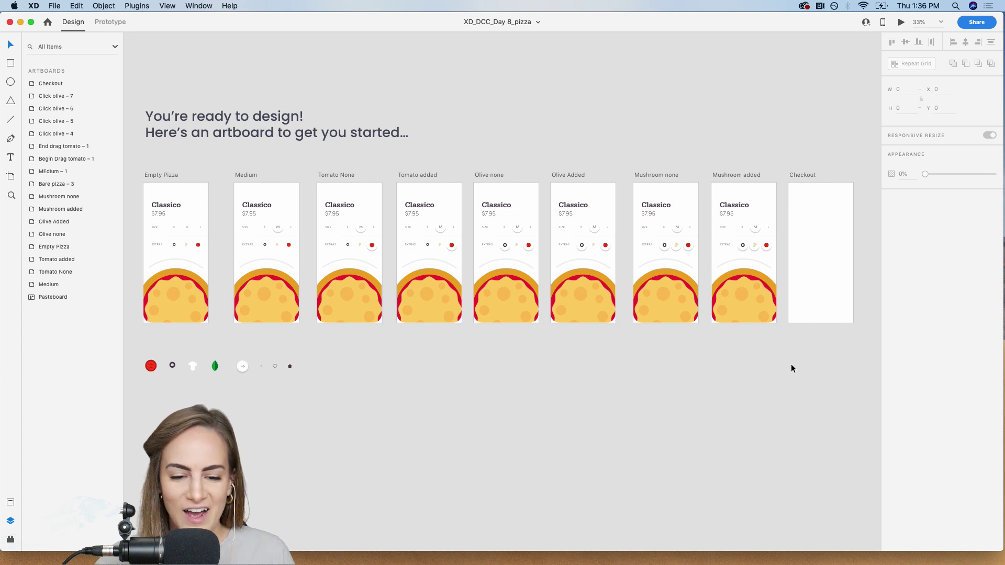
scroll(791, 368, "left", 3)
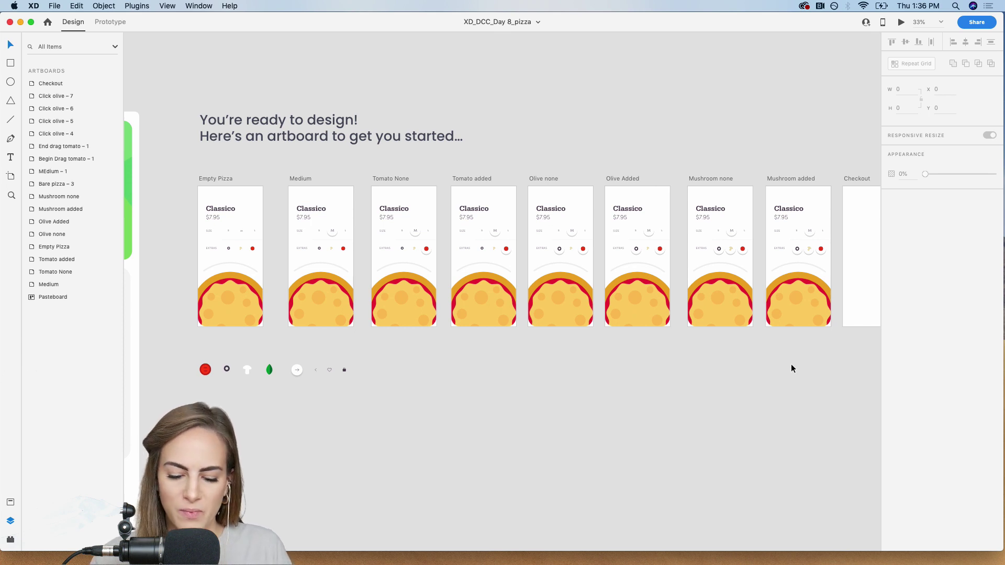
scroll(791, 368, "up", 5)
scroll(791, 368, "left", 5)
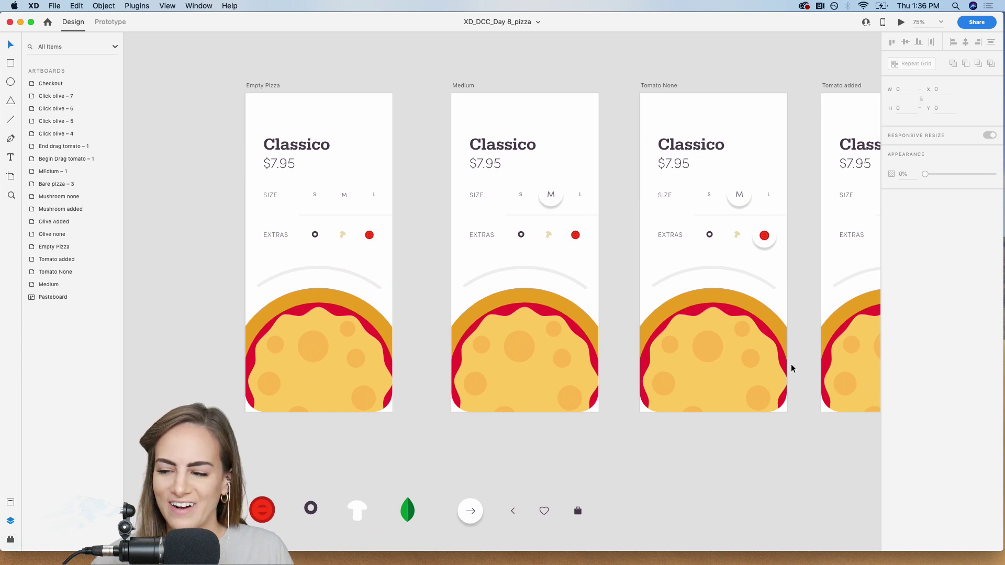
scroll(791, 366, "left", 2)
Select the Empty Pizza artboard and compare its size and extras options with the neighbouring artboards
left_click(331, 89)
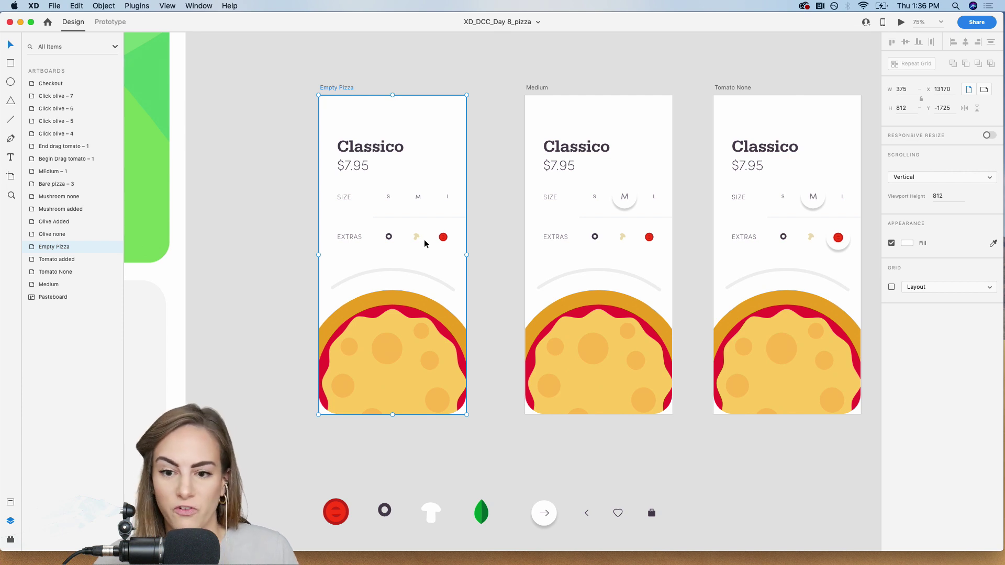
scroll(424, 244, "right", 3)
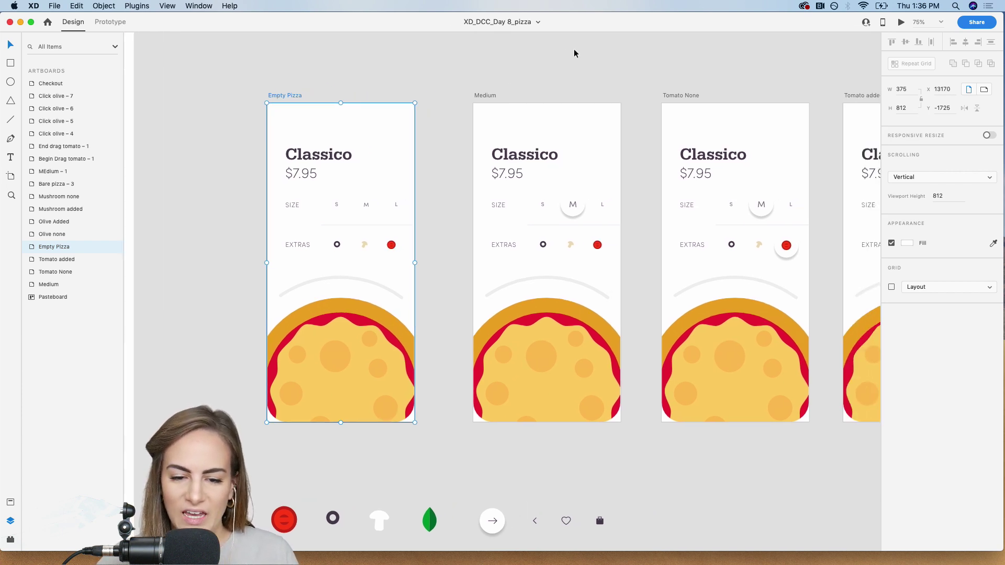
scroll(575, 51, "right", 4)
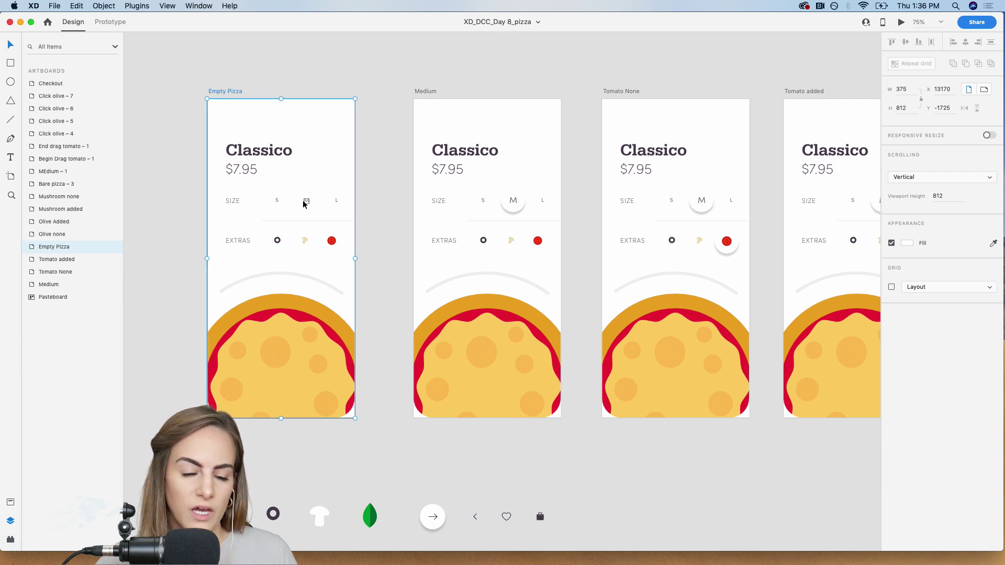
scroll(303, 204, "down", 3)
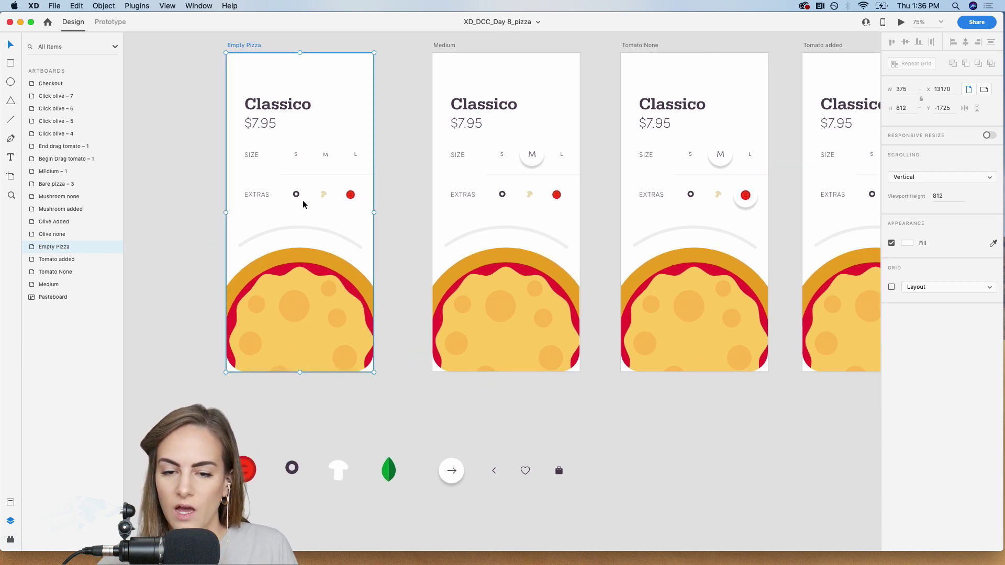
Copy the back arrow and shopping bag icons from the pasteboard into the Empty Pizza artboard and place them above the Classico title
left_click(495, 473)
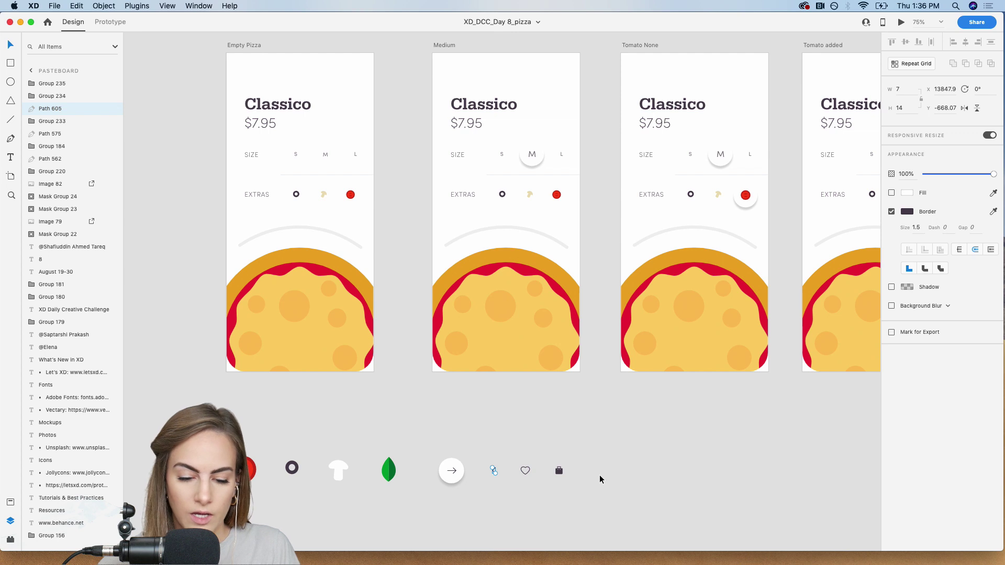
left_click(557, 472, "shift")
key("super+c")
scroll(557, 472, "up", 3)
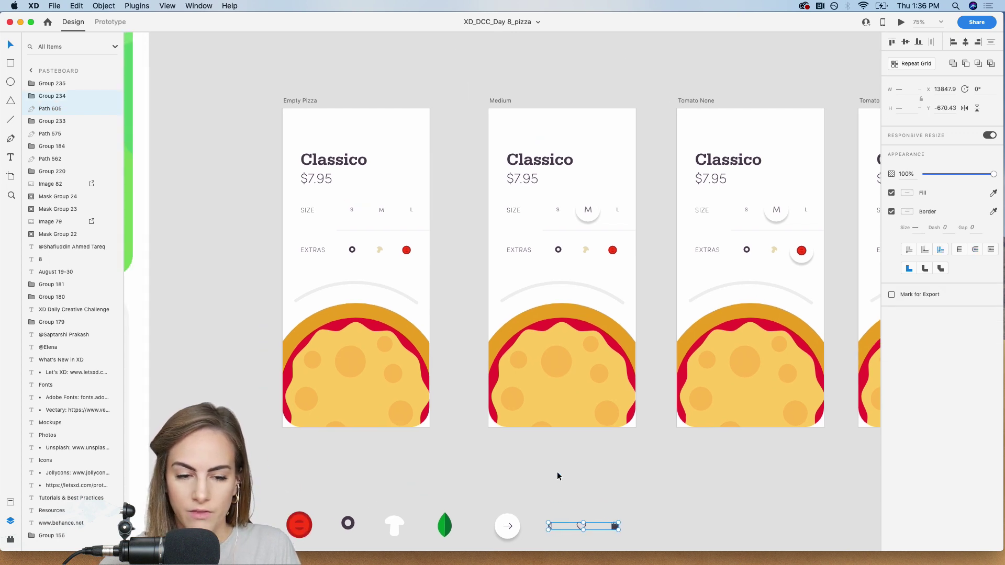
key("z")
left_click_drag(256, 81, 469, 222)
key("super+v")
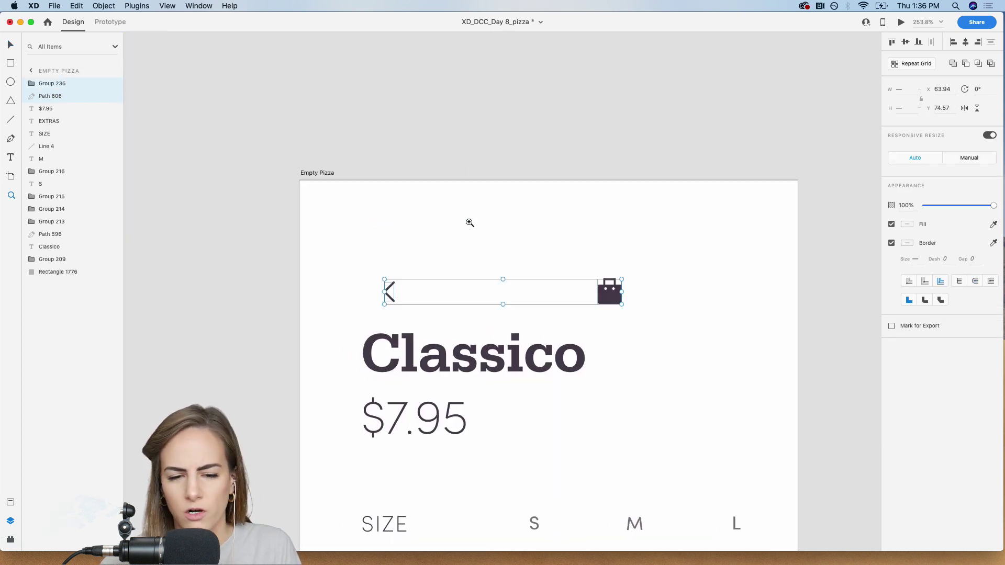
left_click_drag(605, 296, 593, 266)
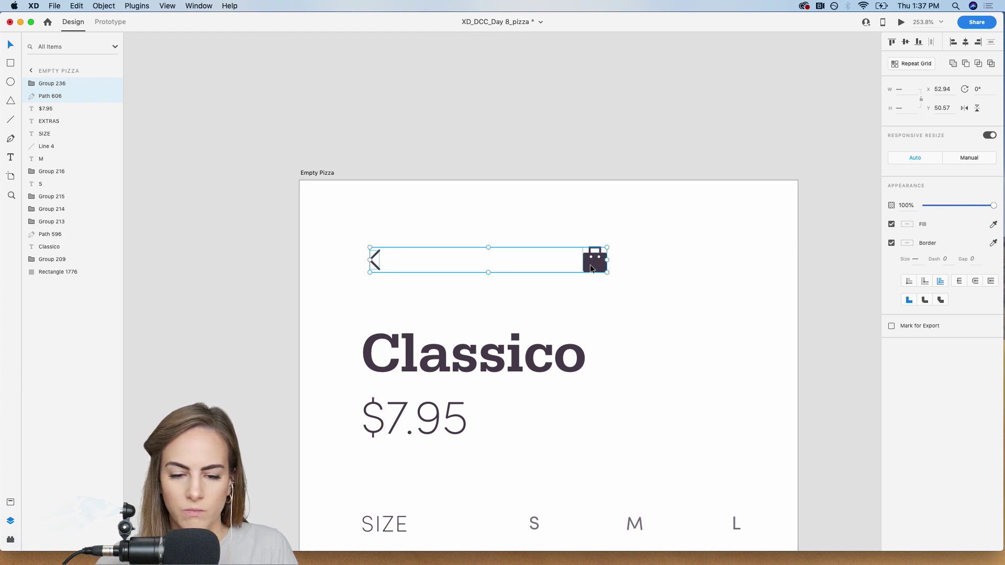
Move the shopping bag icon across the Empty Pizza artboard's header to about X 314, level with the back arrow
left_click(591, 107)
scroll(591, 110, "right", 5)
scroll(591, 110, "down", 1)
left_click_drag(457, 225, 592, 226)
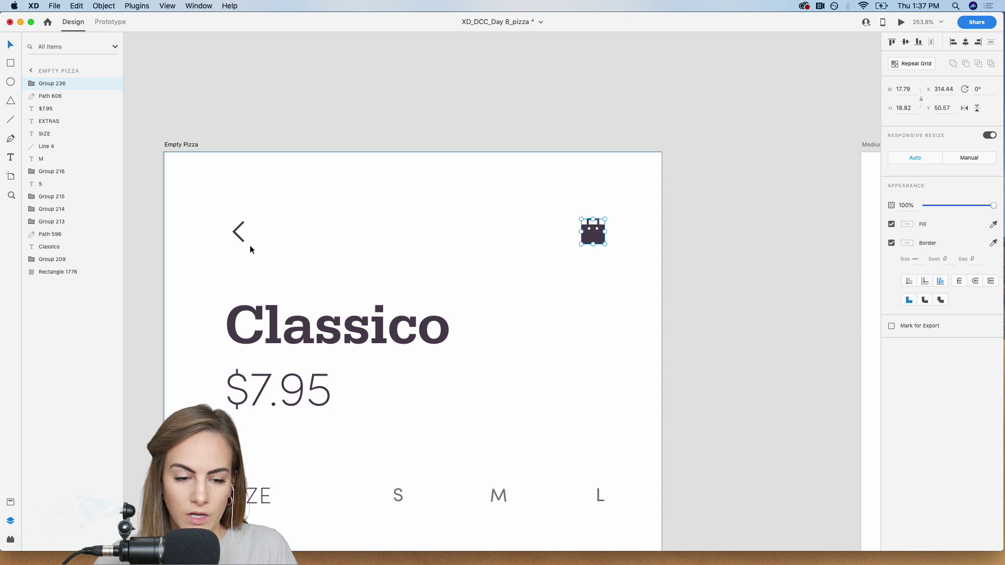
Copy the heart icon from the pasteboard into the Empty Pizza artboard and place it just after the Classico title, at about X 239, Y 124
key("super+1")
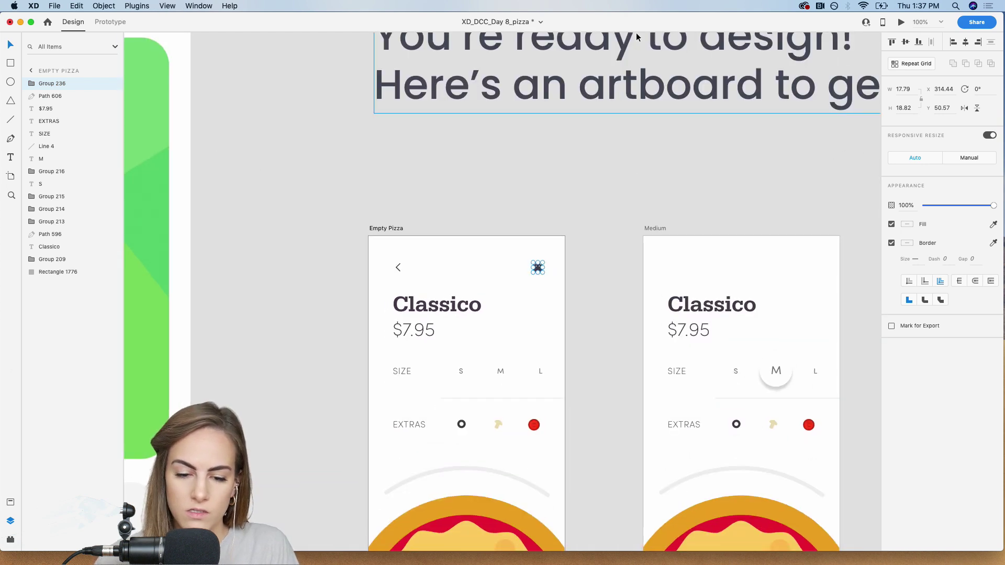
scroll(637, 36, "down", 8)
scroll(637, 36, "right", 3)
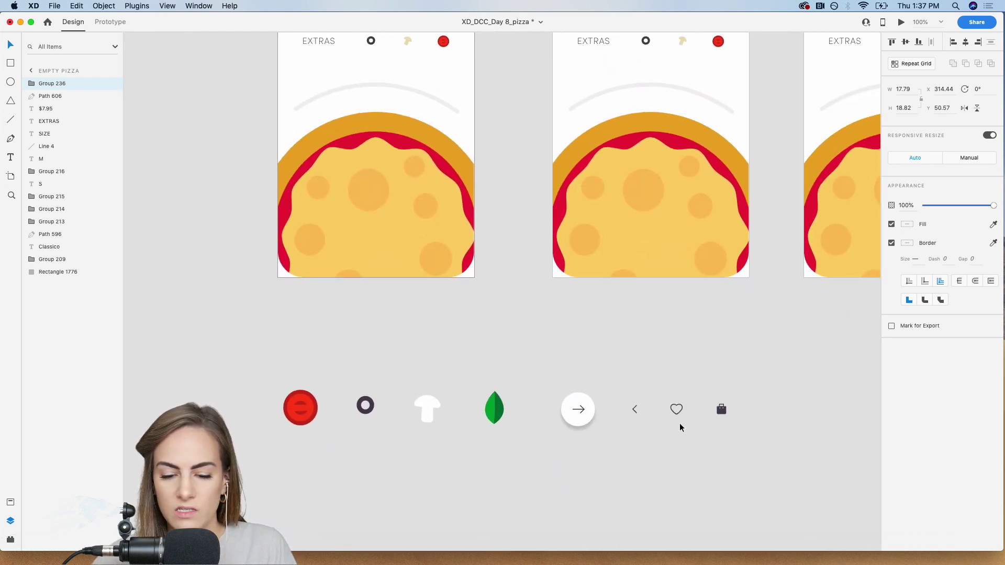
left_click(676, 413)
scroll(676, 413, "up", 12)
scroll(676, 413, "left", 4)
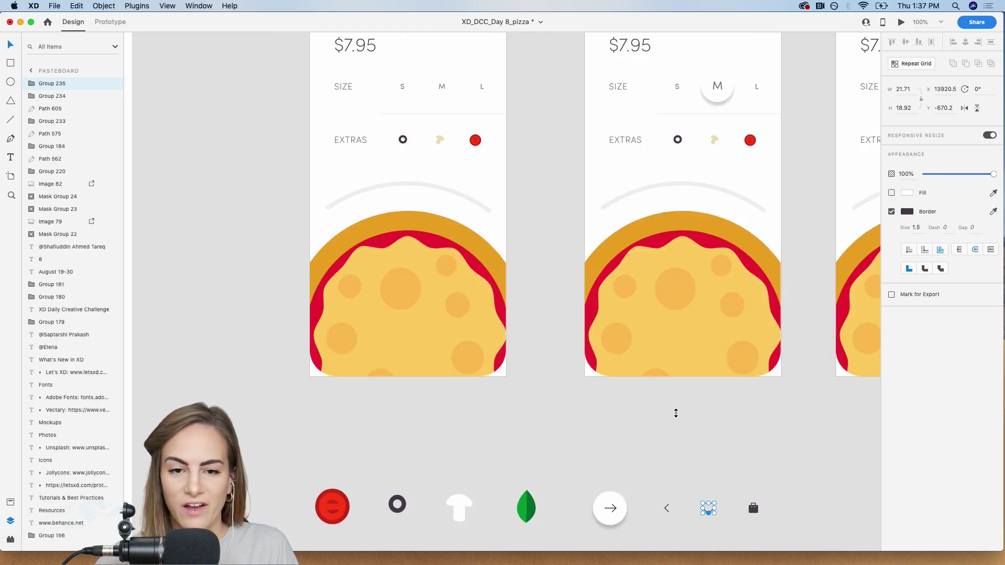
key("z")
left_click_drag(405, 218, 533, 296)
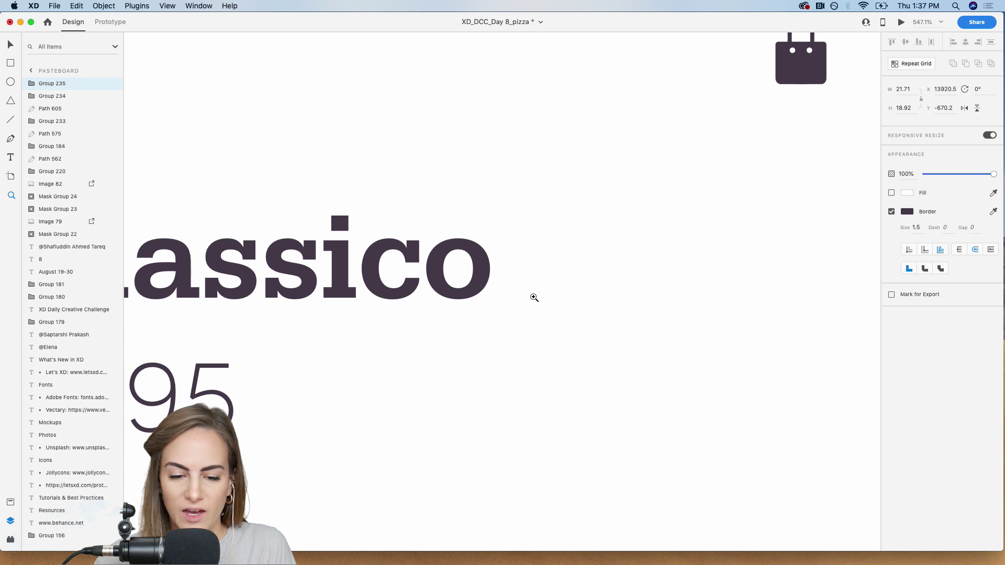
key("v")
key("super+v")
left_click_drag(537, 282, 623, 255)
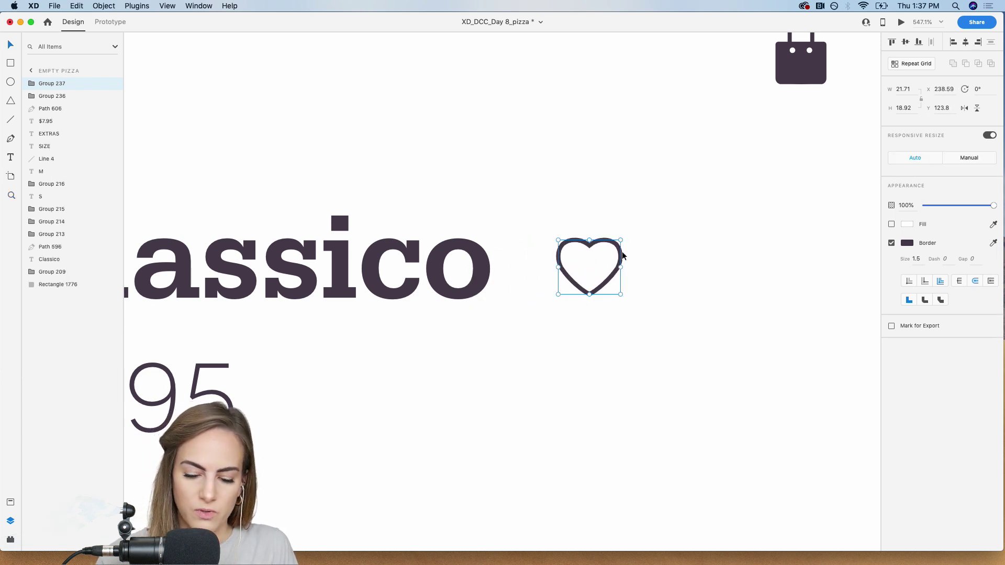
Group the heart, shopping bag and back arrow icons on the Empty Pizza artboard and copy the group
key("super+2")
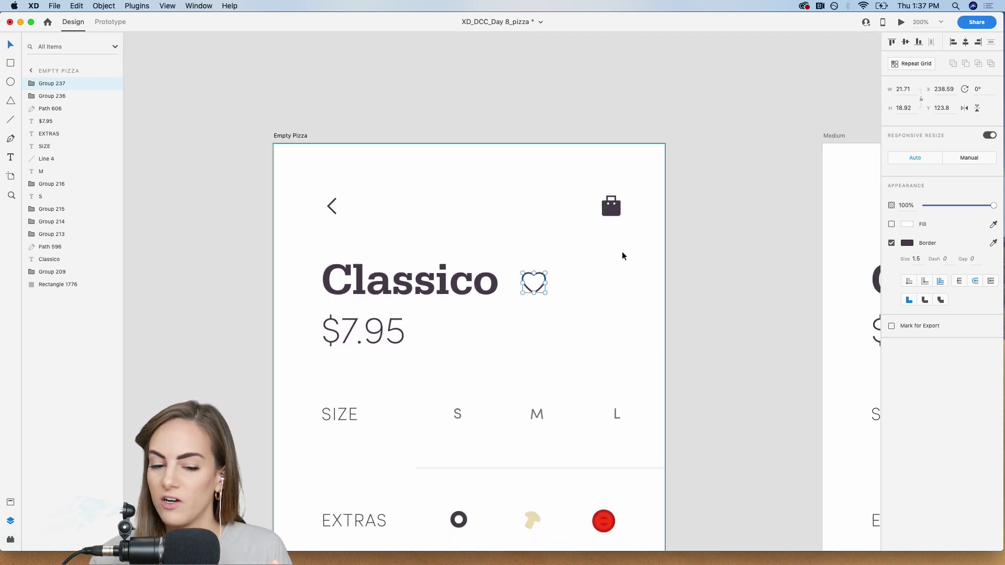
left_click(613, 208, "shift")
left_click(335, 213, "shift")
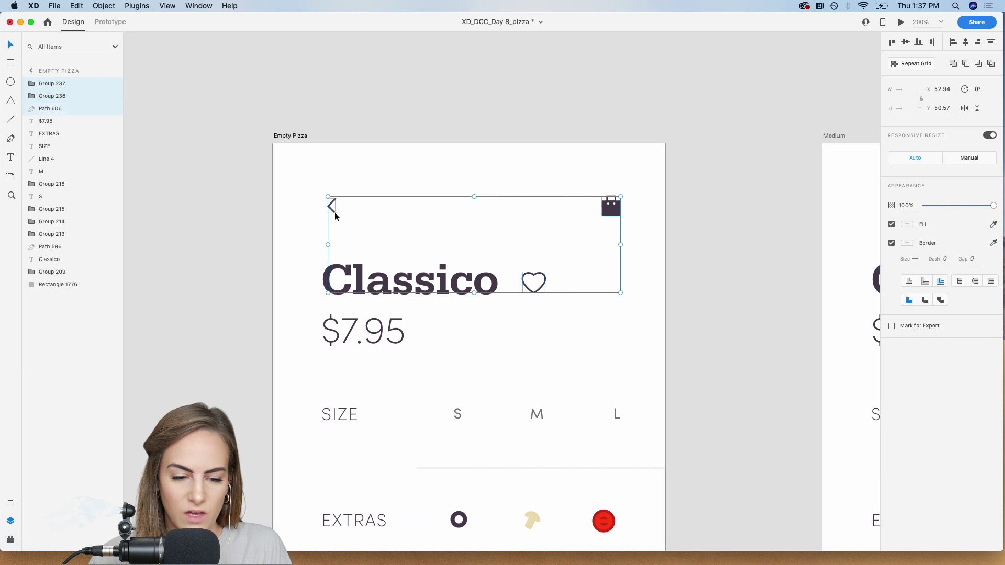
key("super+g")
key("super+c")
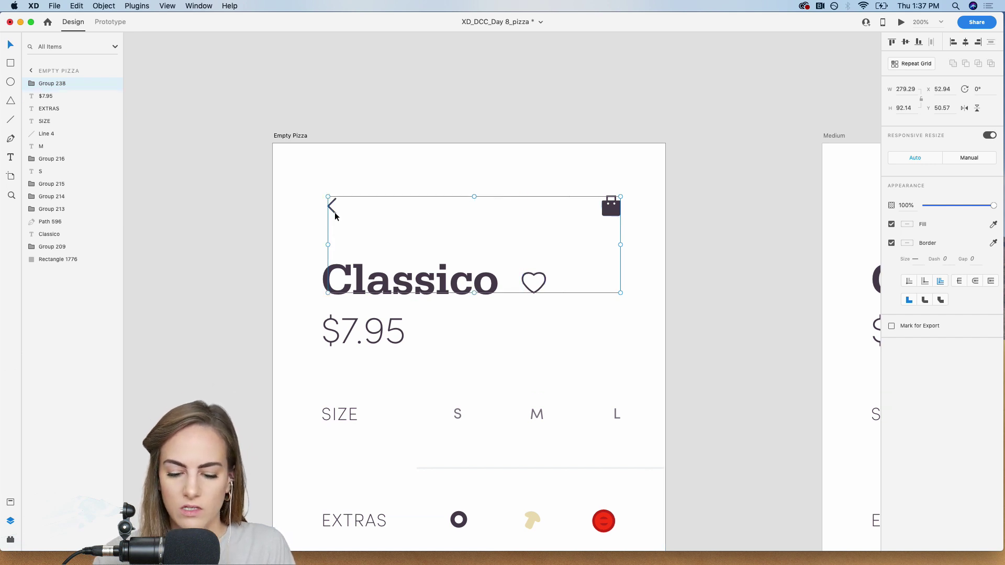
Paste the copied icon group into the Medium, Tomato None and Tomato added artboards
key("super+minus")
key("super+minus")
scroll(335, 213, "right", 5)
left_click(565, 254)
key("super+v")
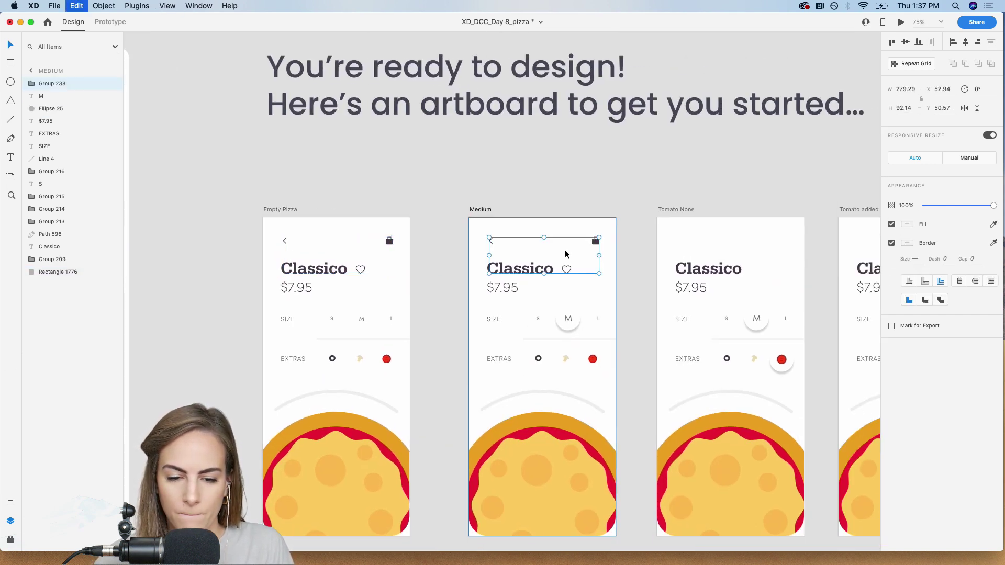
scroll(565, 253, "right", 4)
scroll(565, 254, "right", 4)
left_click(552, 244)
key("super+v")
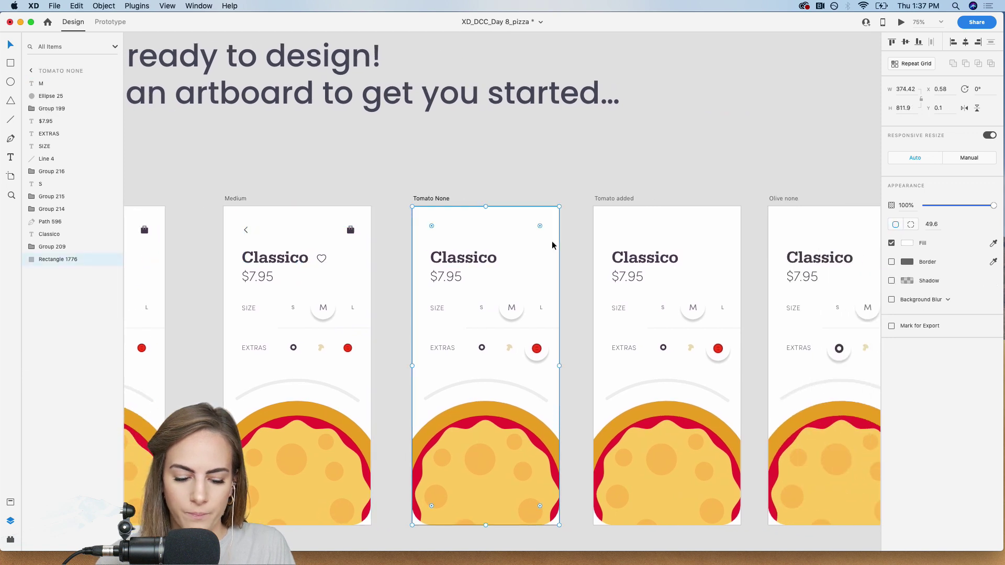
scroll(552, 244, "down", 5)
scroll(552, 244, "right", 4)
left_click(634, 193)
key("super+v")
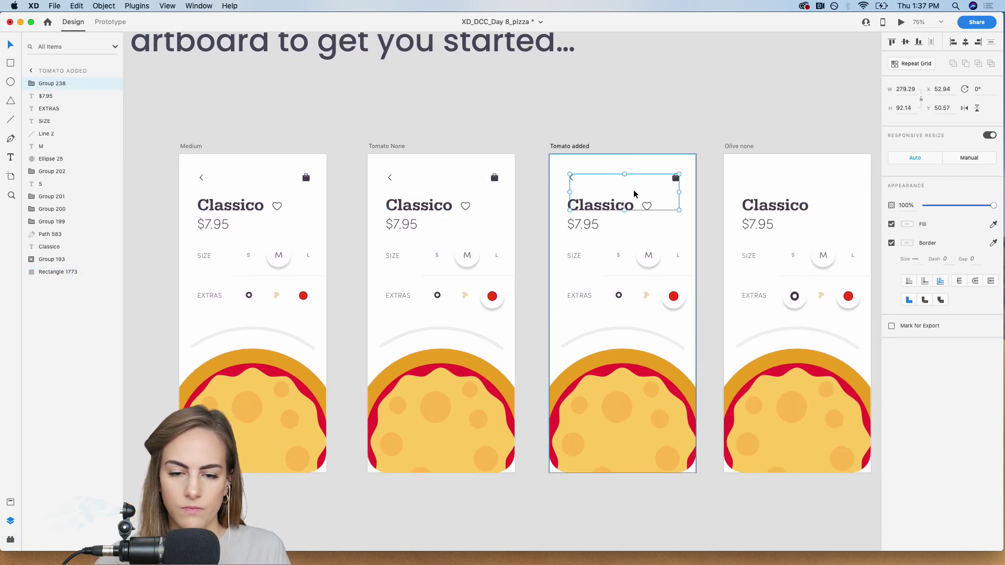
Paste the icon group into the Olive none and Olive Added artboards
scroll(633, 194, "right", 5)
scroll(681, 184, "right", 1)
left_click(721, 178)
key("super+v")
scroll(721, 177, "right", 5)
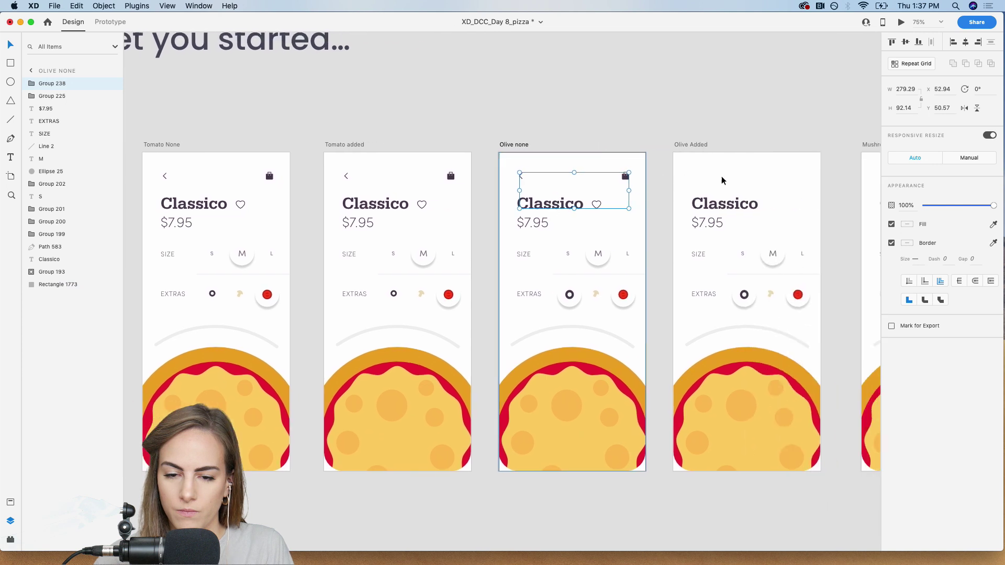
left_click(721, 180)
key("super+v")
Paste the icon group into the Mushroom none, Mushroom added and Checkout artboards
scroll(721, 181, "right", 5)
left_click(721, 180)
key("super+v")
scroll(721, 181, "right", 5)
left_click(684, 193)
key("super+v")
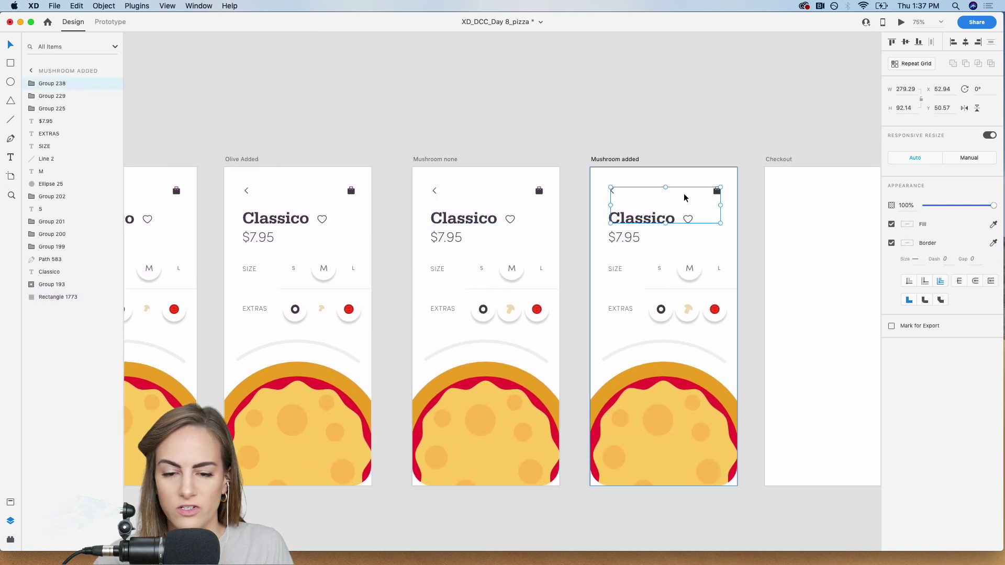
scroll(683, 194, "right", 3)
left_click(755, 180)
key("super+v")
Clear the selection and check the pasted header icons on the artboards back to Empty Pizza and the assets below
scroll(755, 181, "left", 1)
scroll(580, 114, "left", 5)
left_click(574, 112)
scroll(570, 112, "left", 5)
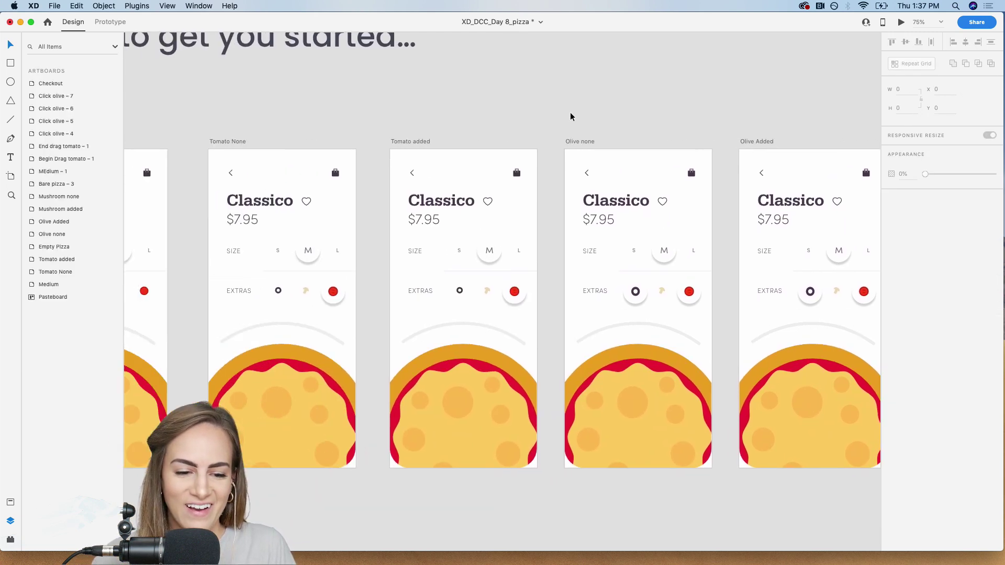
scroll(570, 112, "left", 6)
scroll(570, 112, "down", 3)
scroll(570, 112, "right", 3)
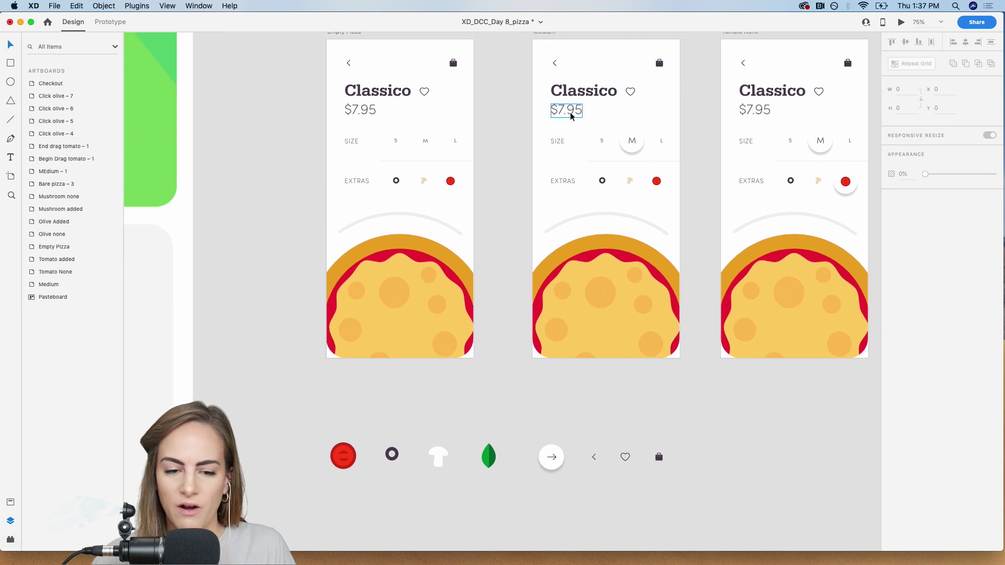
scroll(570, 112, "up", 3)
scroll(570, 112, "right", 1)
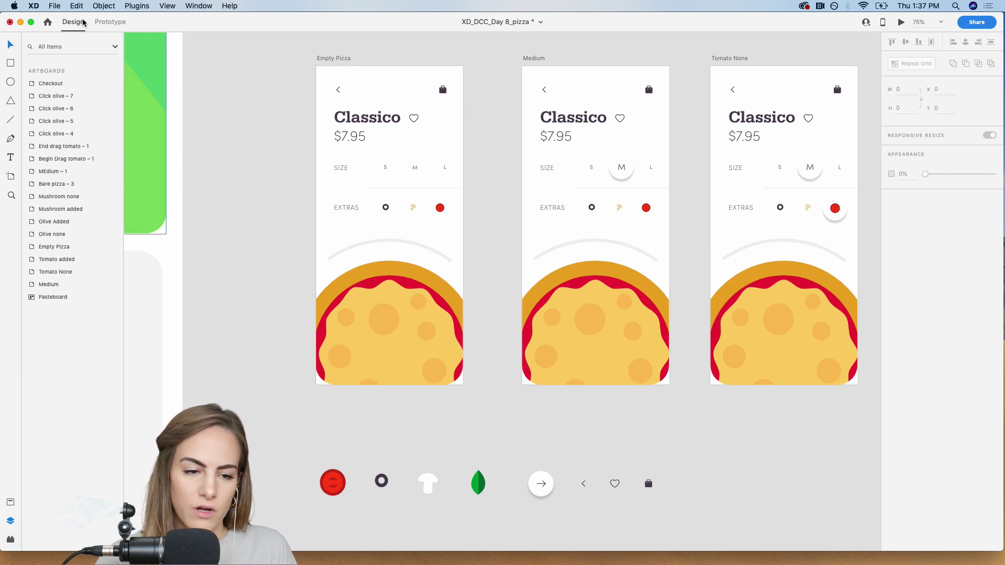
In prototype mode, link the M size option on Empty Pizza to the Medium artboard with a Tap transition and no animation
left_click(109, 21)
key("super+1")
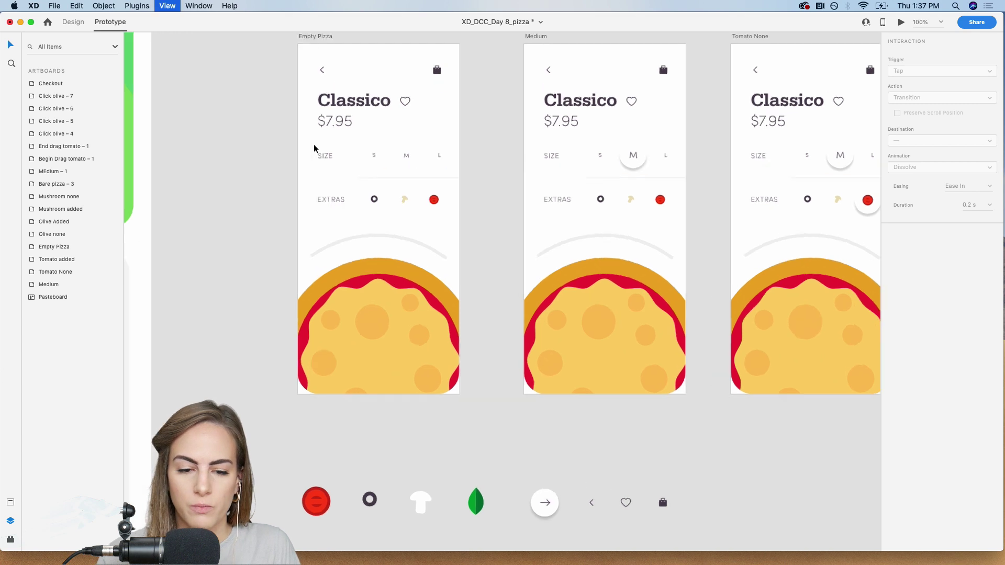
left_click(379, 196)
left_click_drag(388, 197, 533, 232)
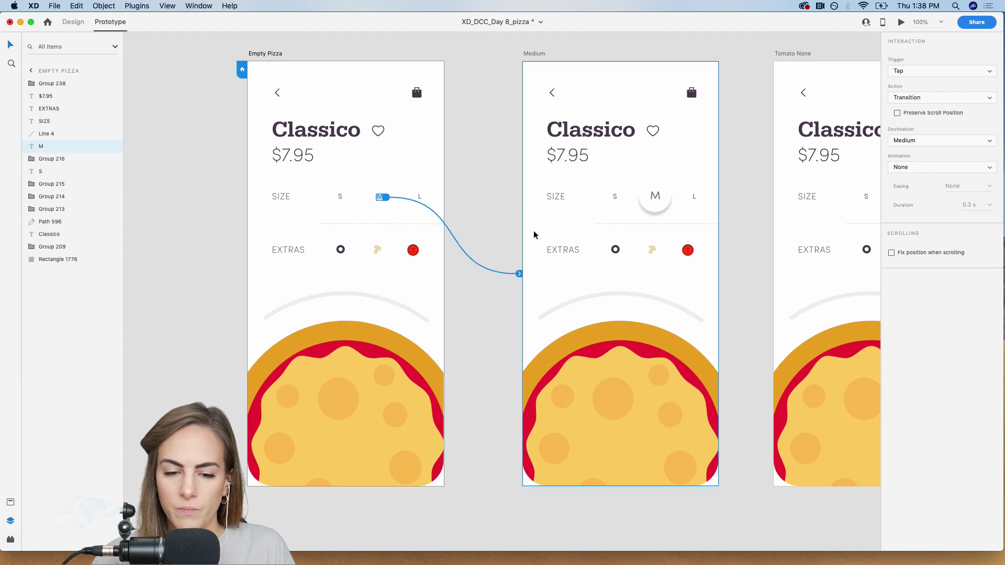
left_click(899, 77)
left_click(948, 58)
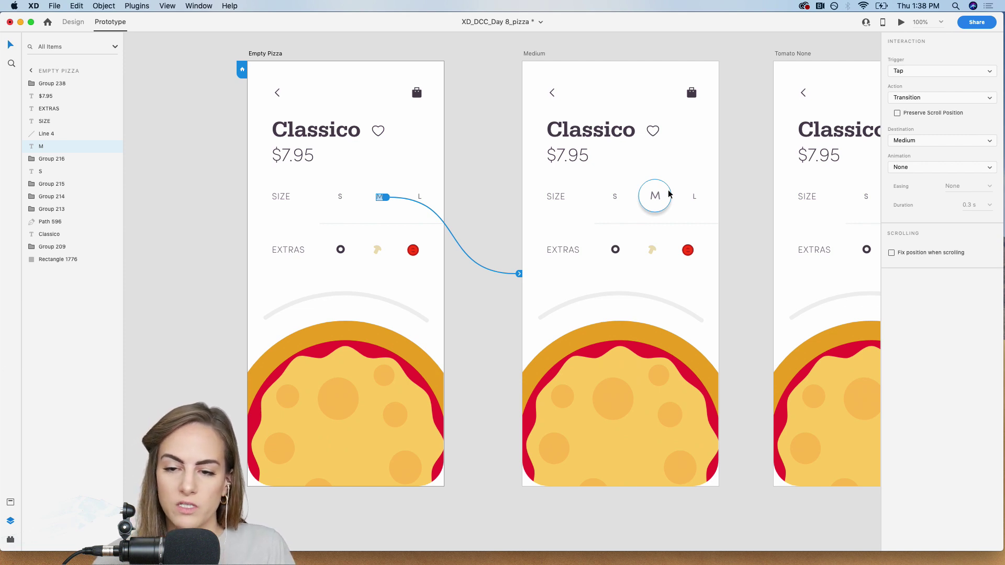
Preview the prototype, test the M size option, close the preview and save the document
left_click(900, 23)
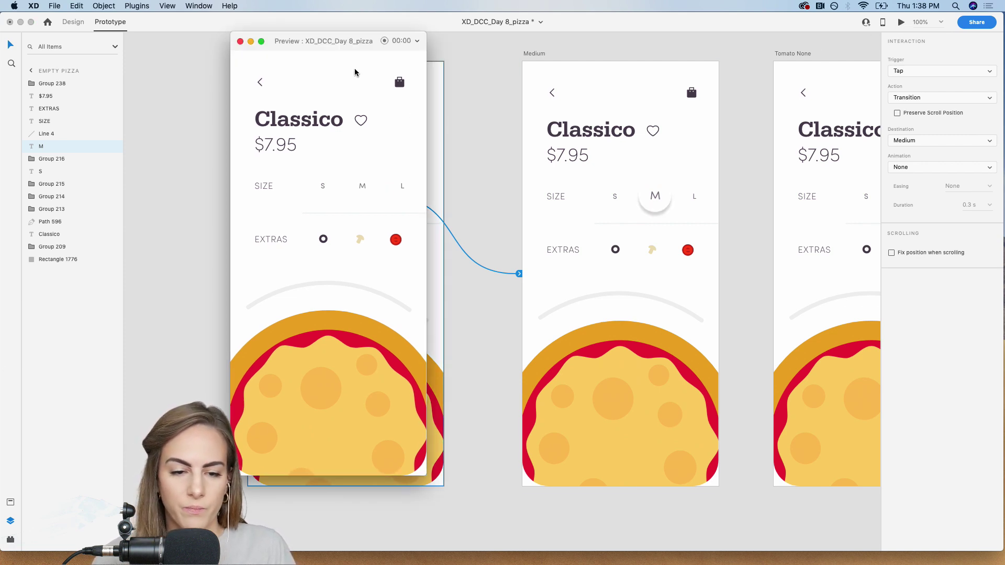
left_click_drag(335, 46, 584, 46)
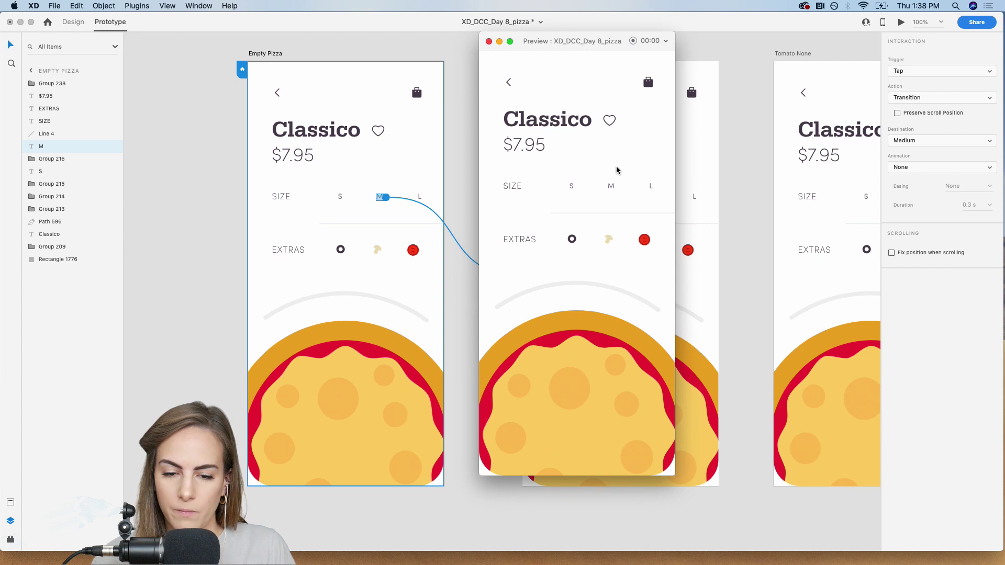
left_click(611, 186)
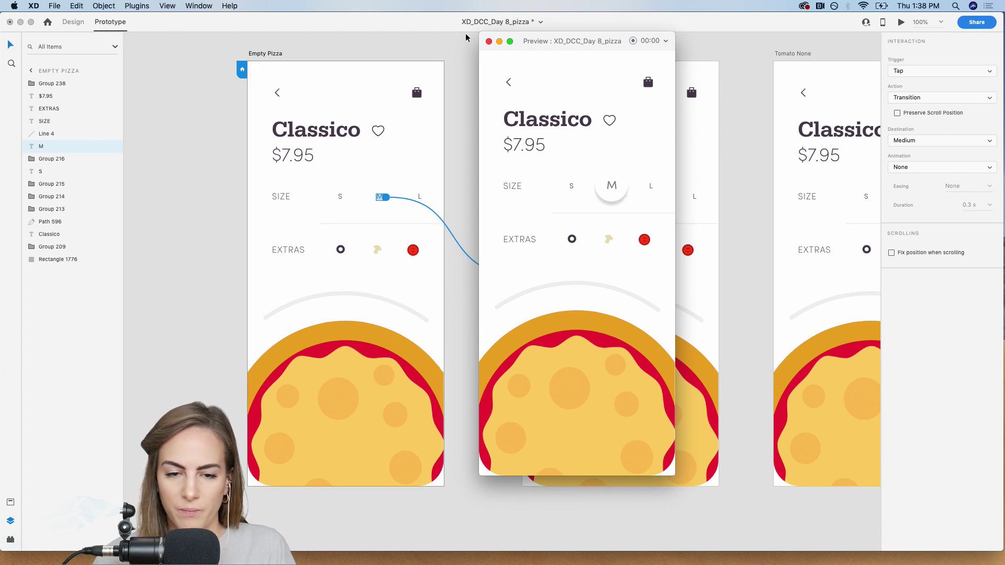
left_click(489, 41)
left_click(482, 89)
key("super+s")
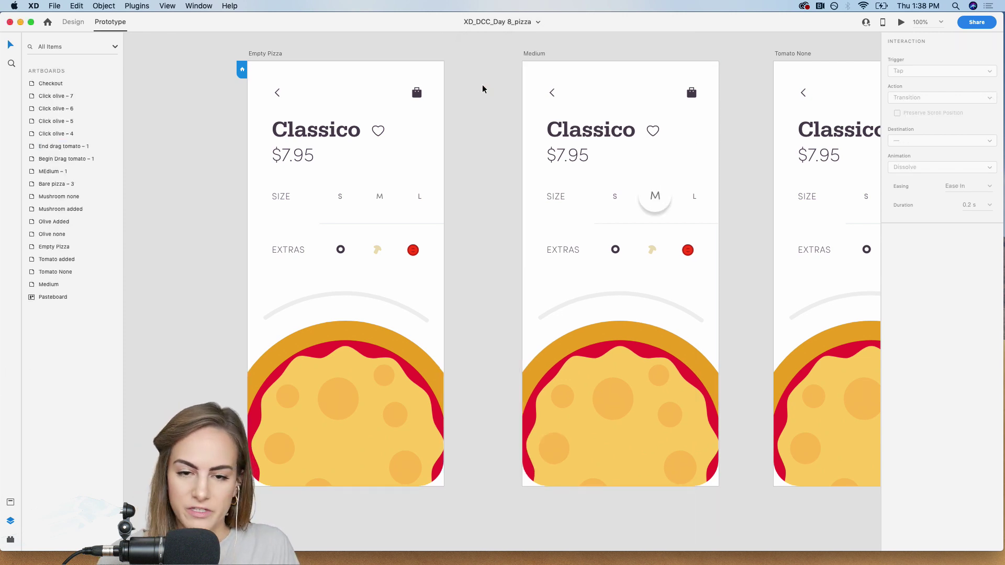
Link the tomato extra on the Medium artboard to Tomato None with a Tap transition and no animation, and clear the selection
scroll(482, 89, "right", 10)
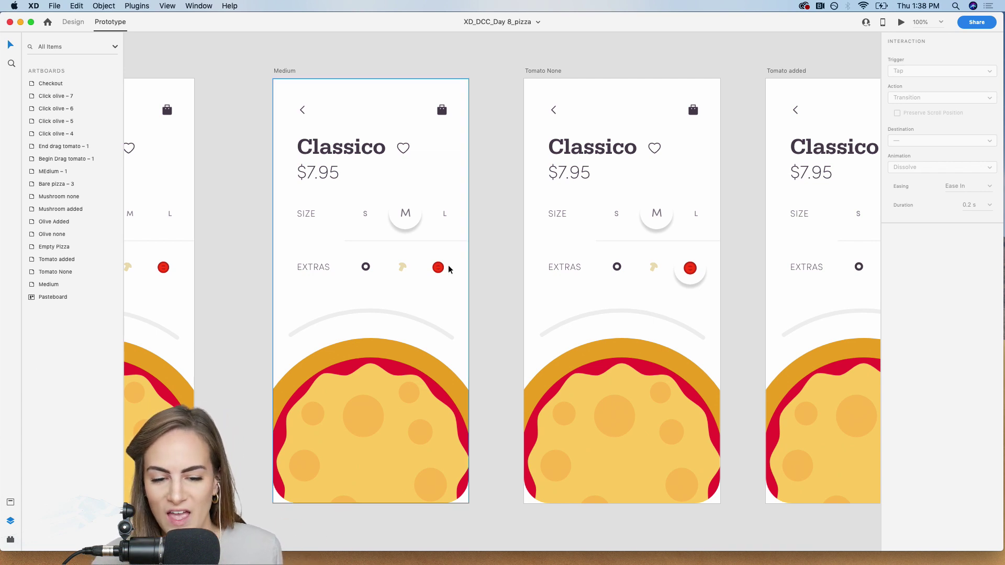
scroll(432, 269, "left", 1)
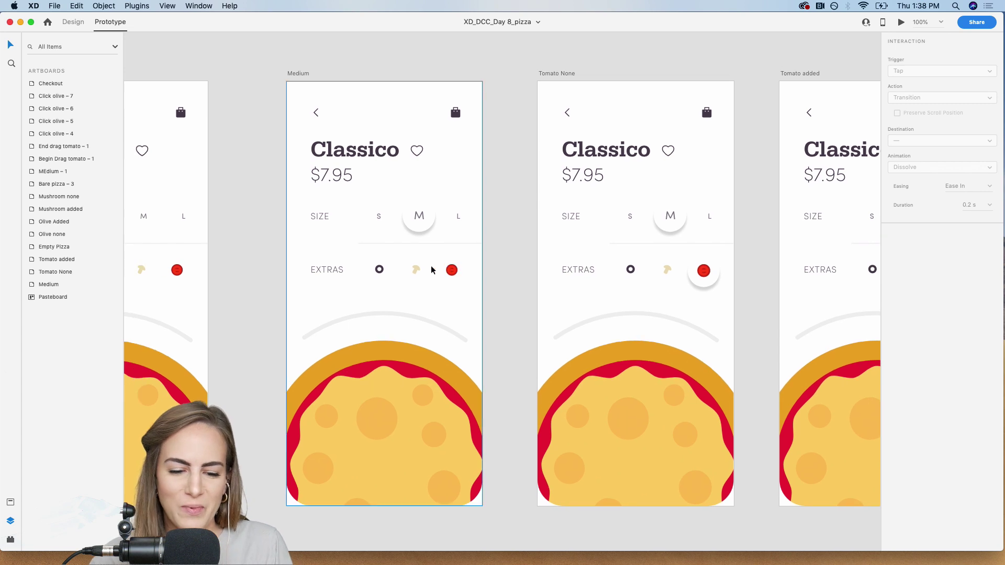
left_click(451, 270)
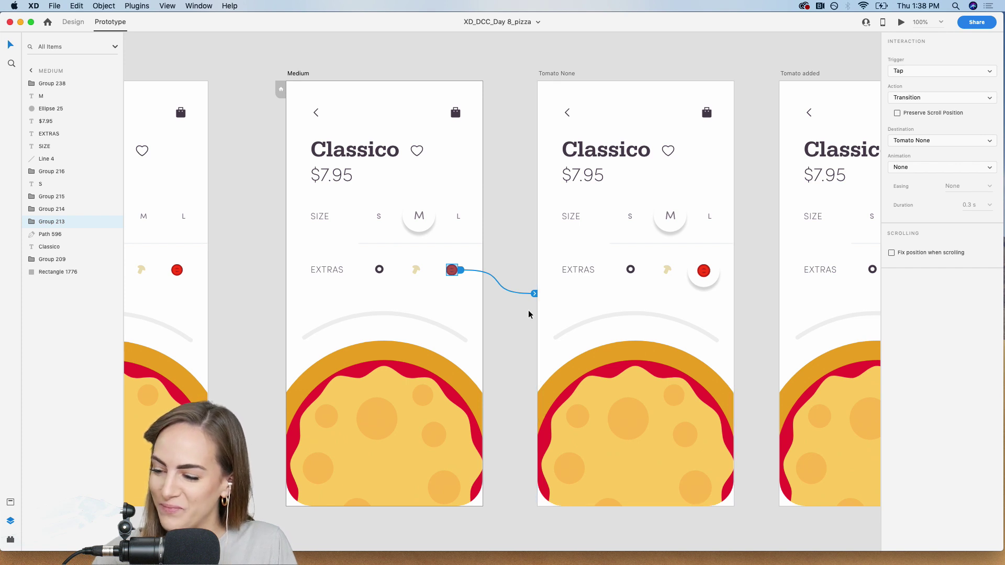
scroll(529, 314, "left", 2)
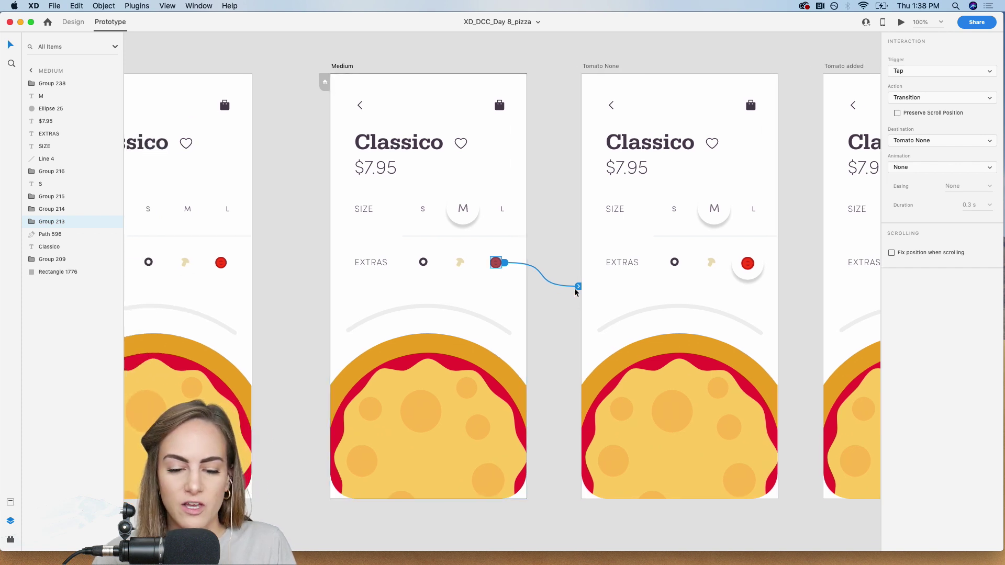
left_click_drag(579, 291, 592, 311)
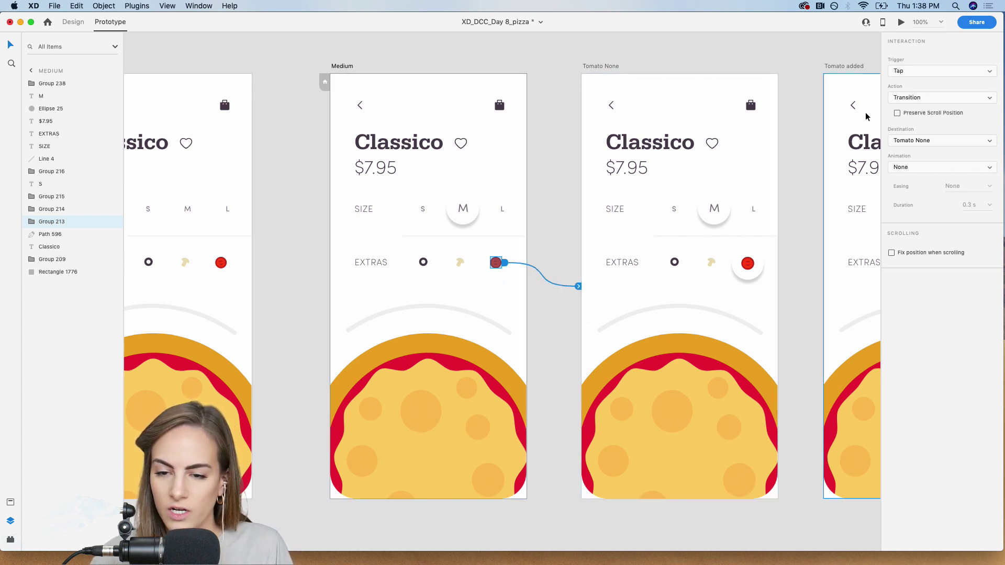
left_click(921, 72)
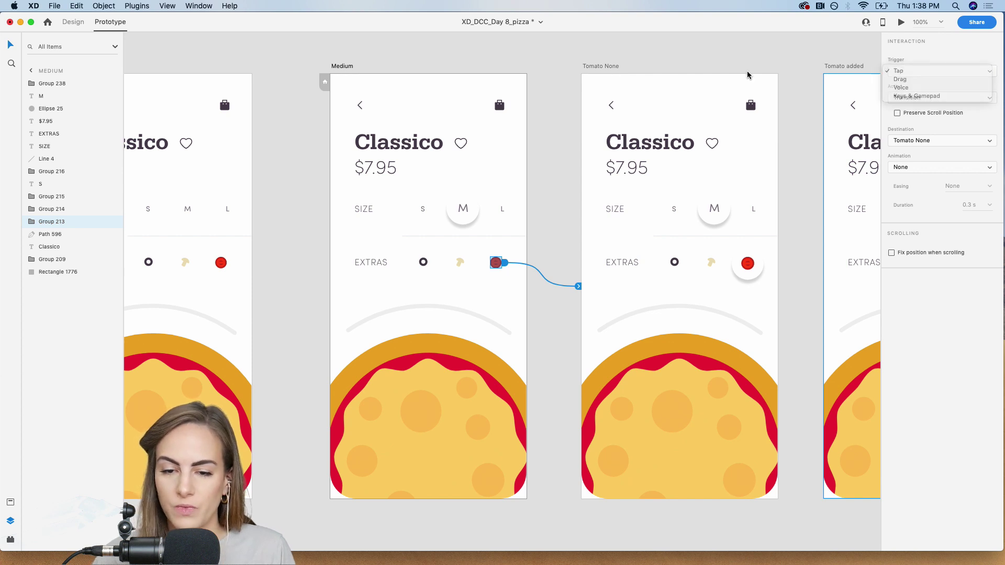
scroll(758, 76, "right", 10)
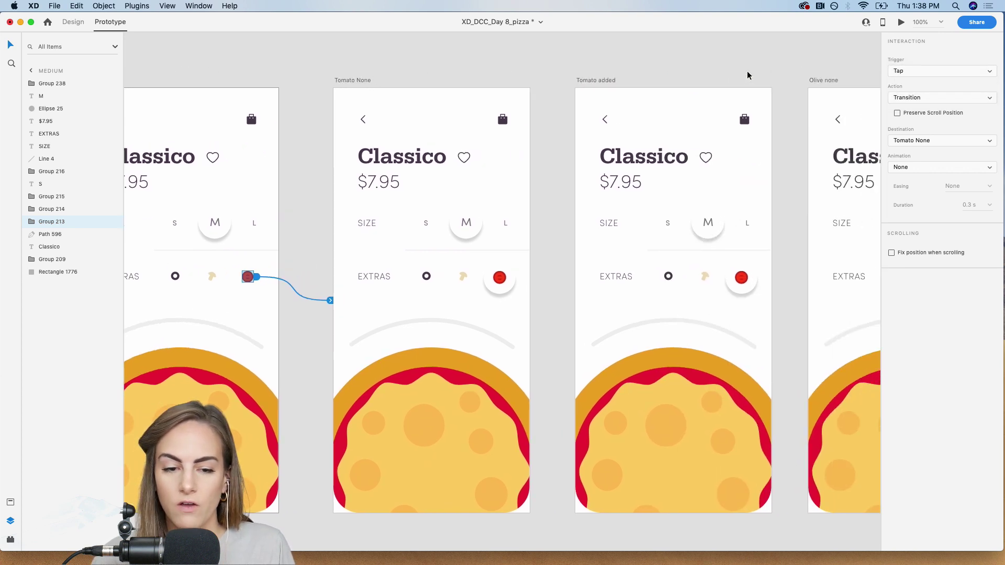
left_click(573, 74)
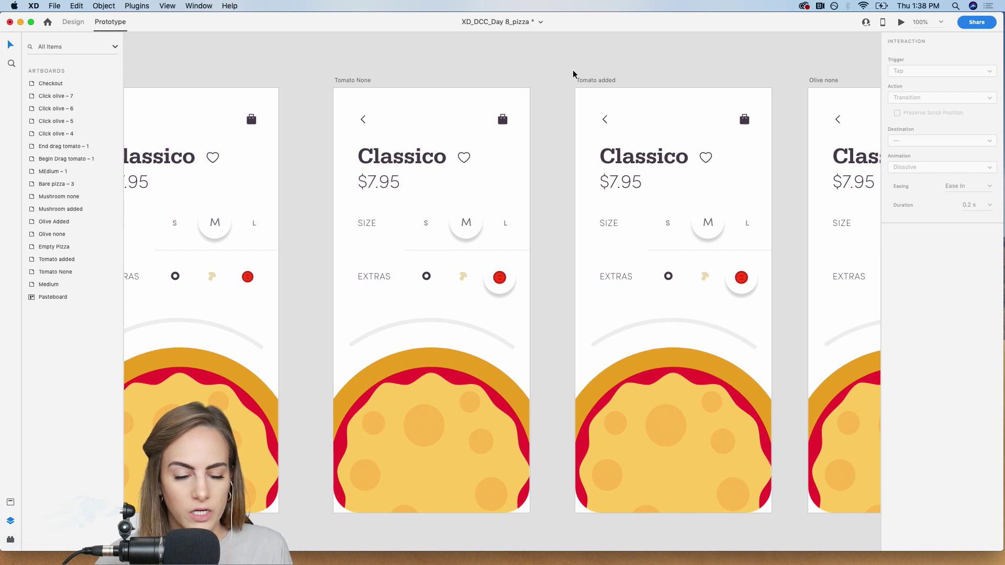
left_click(414, 116)
left_click(516, 84)
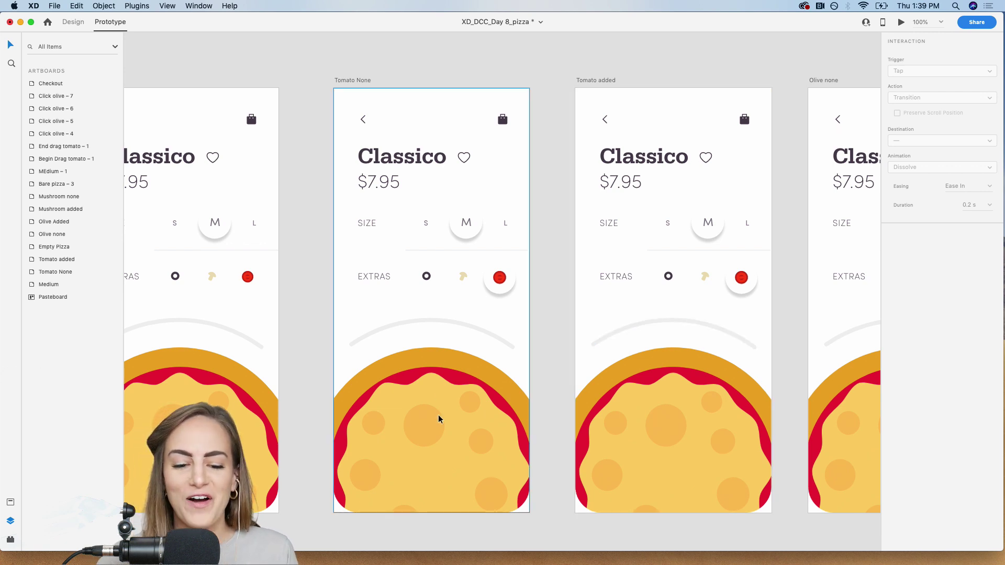
In design mode, duplicate the pale grey arc above the pizza on the Tomato added artboard
left_click(711, 327)
scroll(707, 330, "right", 3)
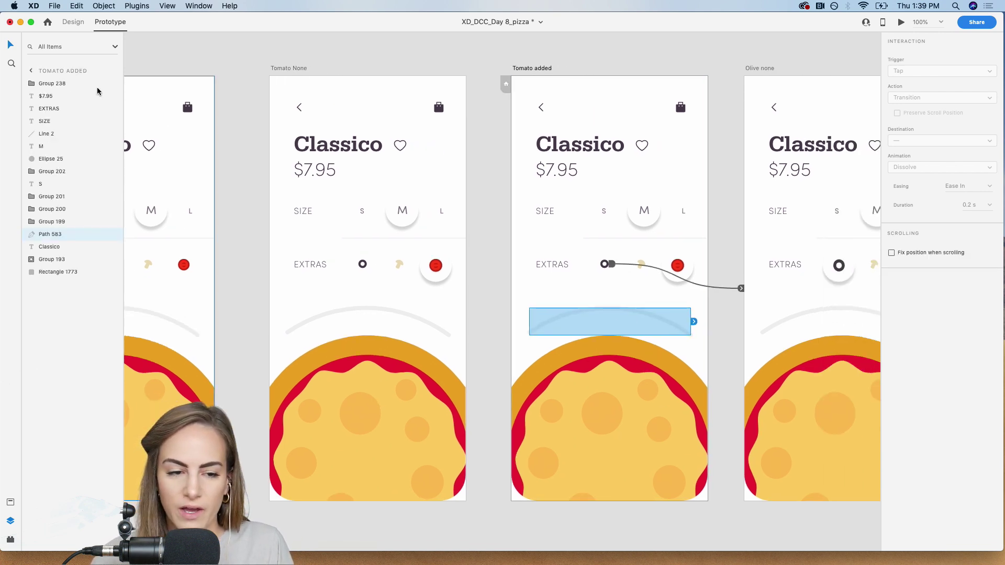
left_click(65, 23)
scroll(460, 149, "up", 5)
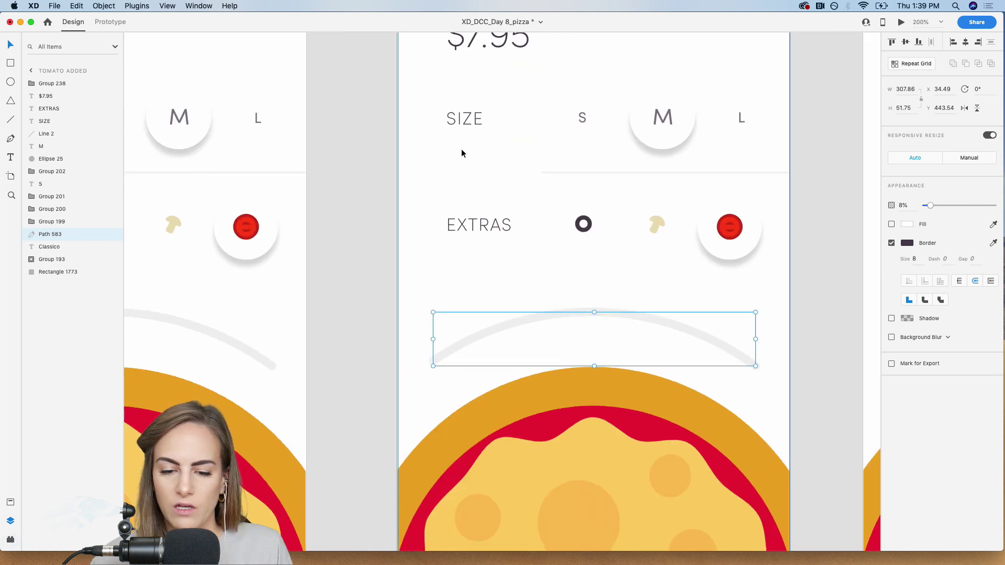
scroll(460, 149, "right", 5)
key("super+d")
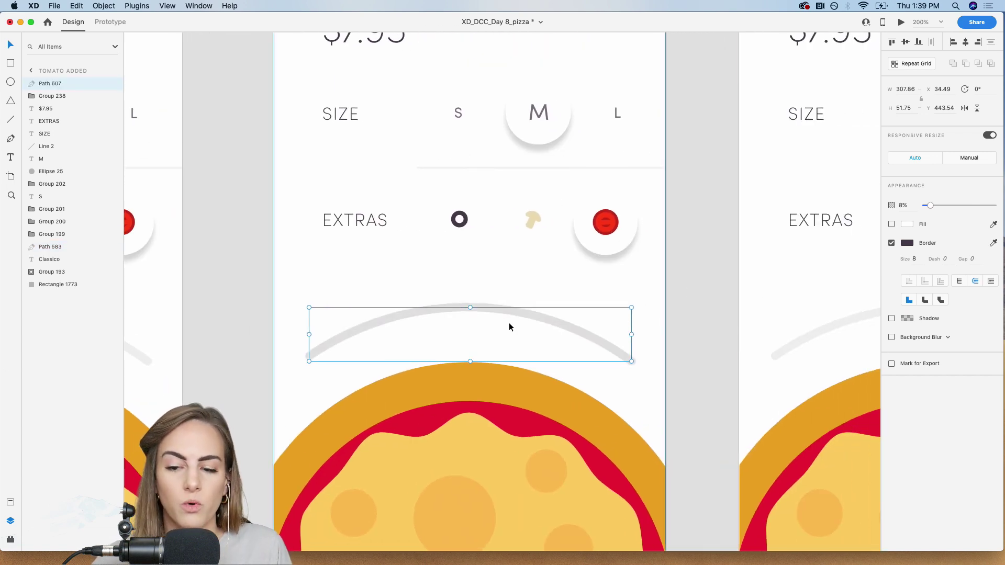
Set the duplicated arc's opacity to 100% and sample the tomato's red as its border colour
left_click_drag(930, 205, 1000, 208)
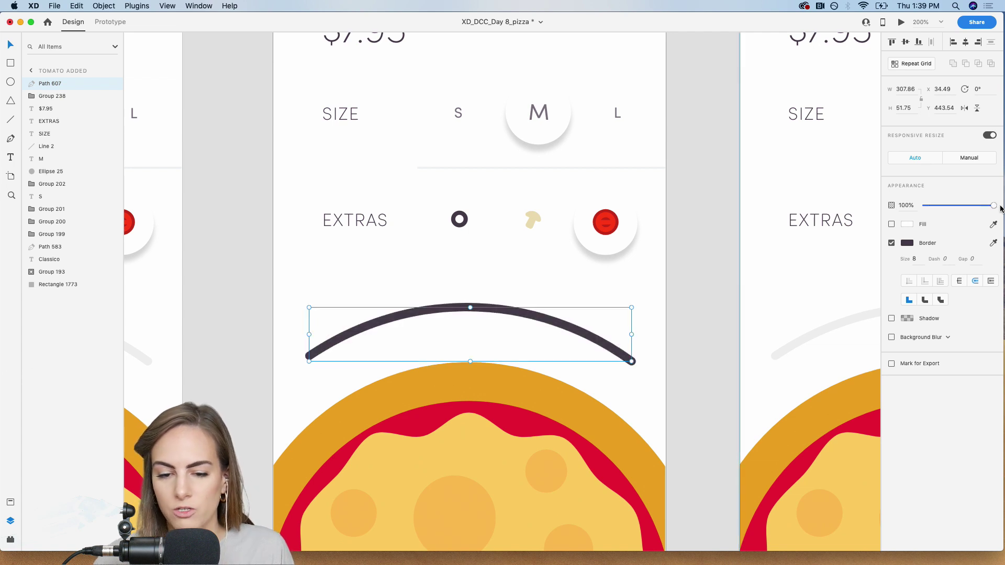
left_click(996, 243)
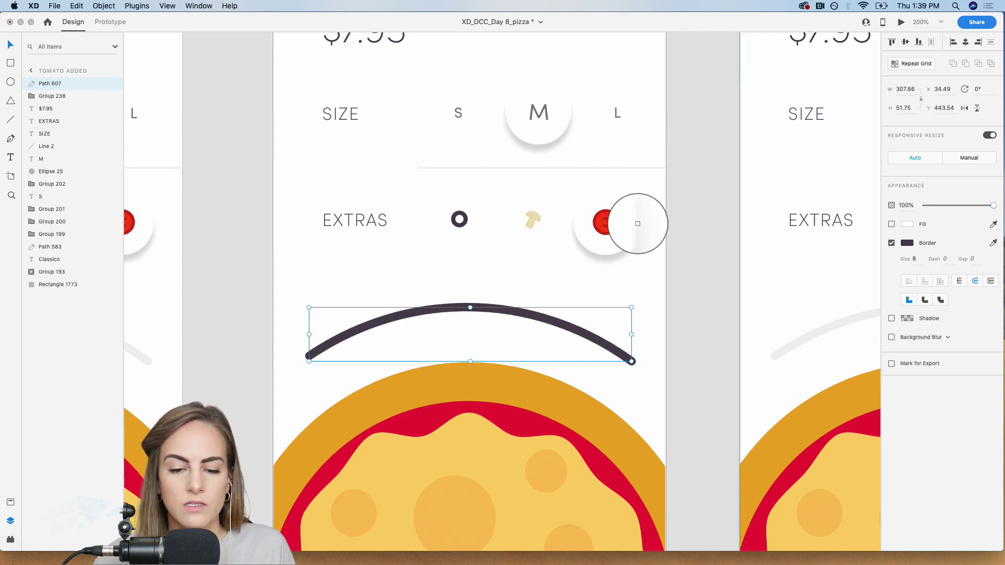
left_click(611, 222)
Copy the tomato slice from the assets below the artboards and paste it onto the Tomato added artboard
scroll(611, 222, "down", 5)
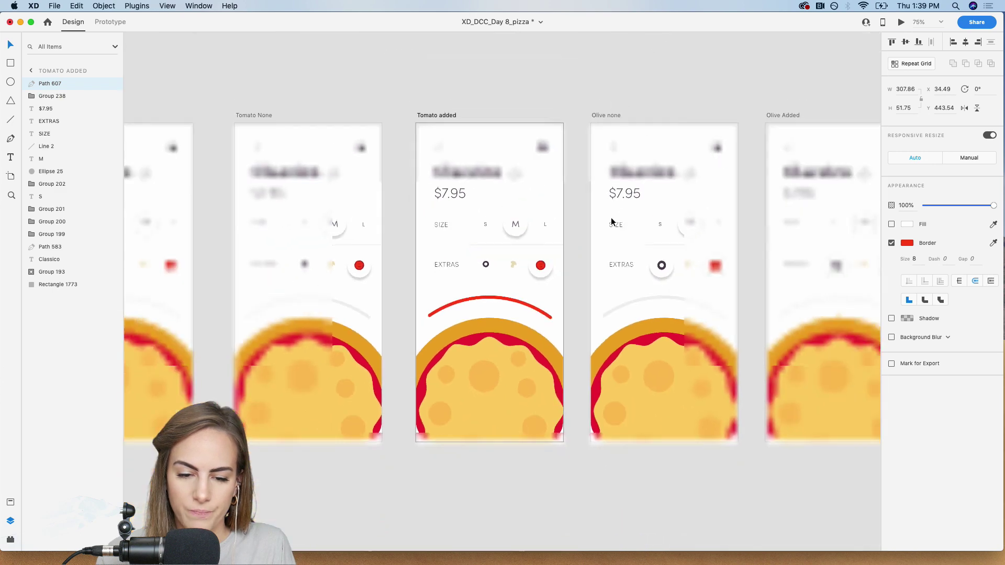
scroll(611, 218, "down", 5)
scroll(401, 334, "down", 2)
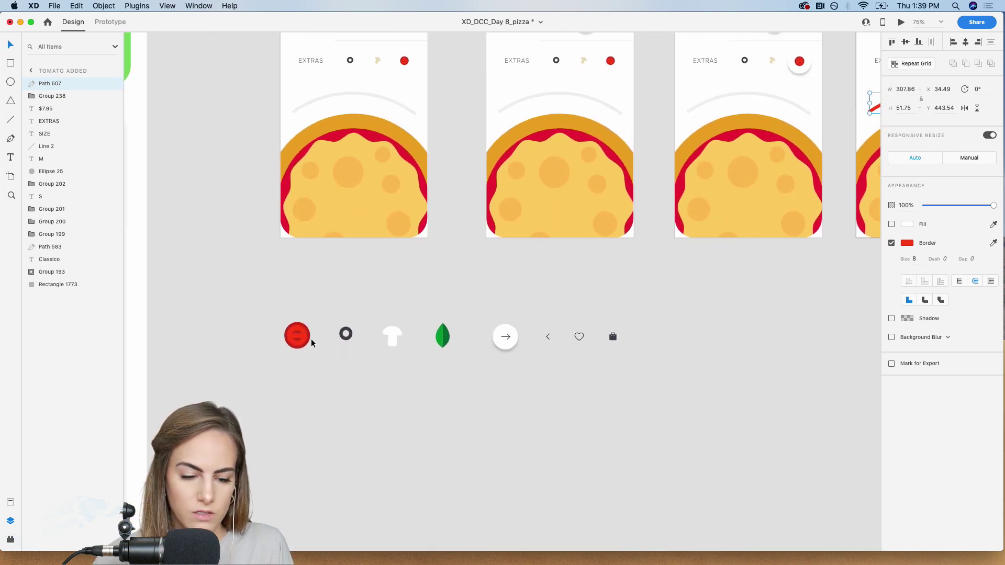
left_click(294, 337)
scroll(305, 338, "up", 5)
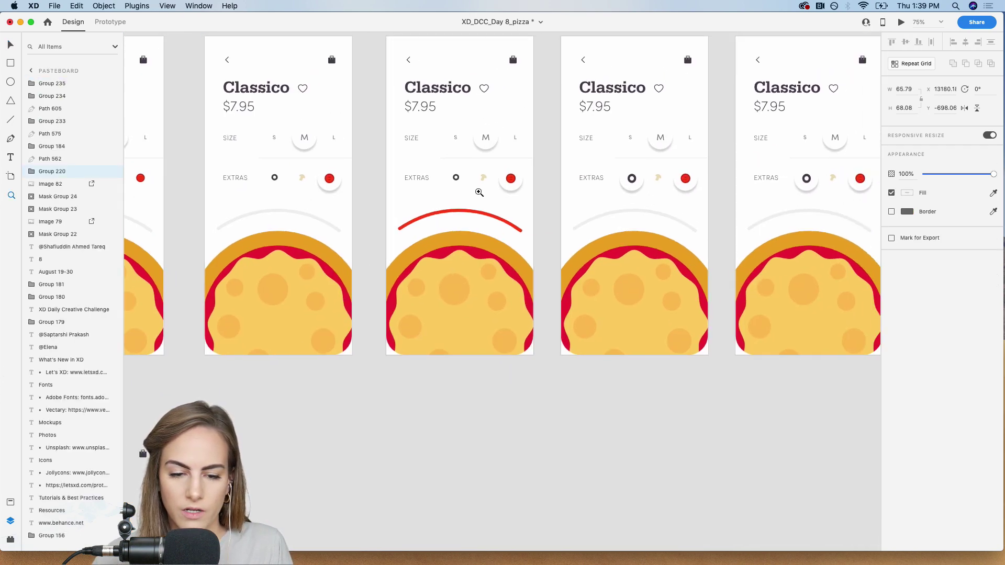
scroll(478, 191, "up", 6)
key("cmd+v")
Scale the pasted tomato slice down to about 47 × 48 and place it over the right end of the red arc
left_click_drag(530, 297, 509, 269)
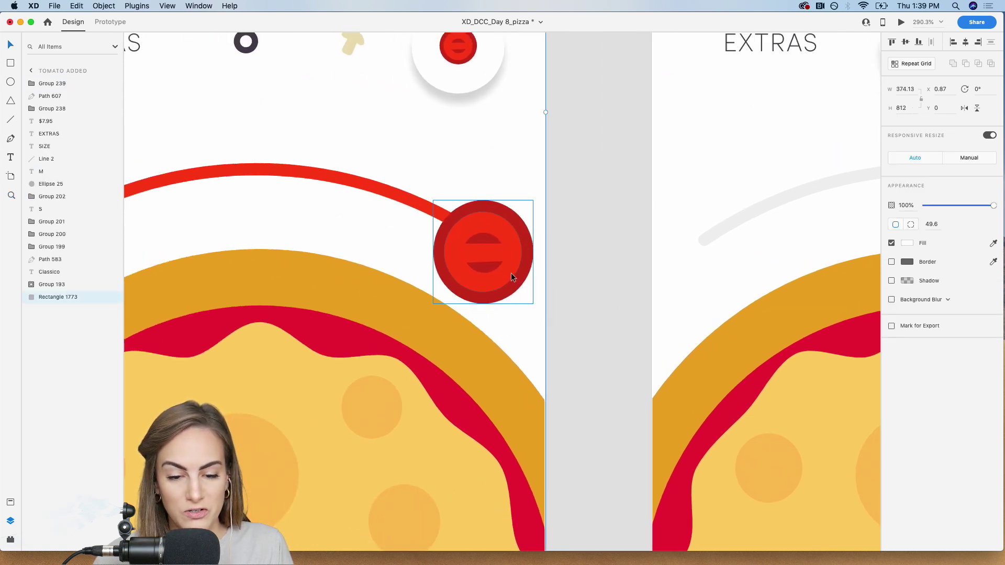
left_click_drag(532, 303, 507, 271)
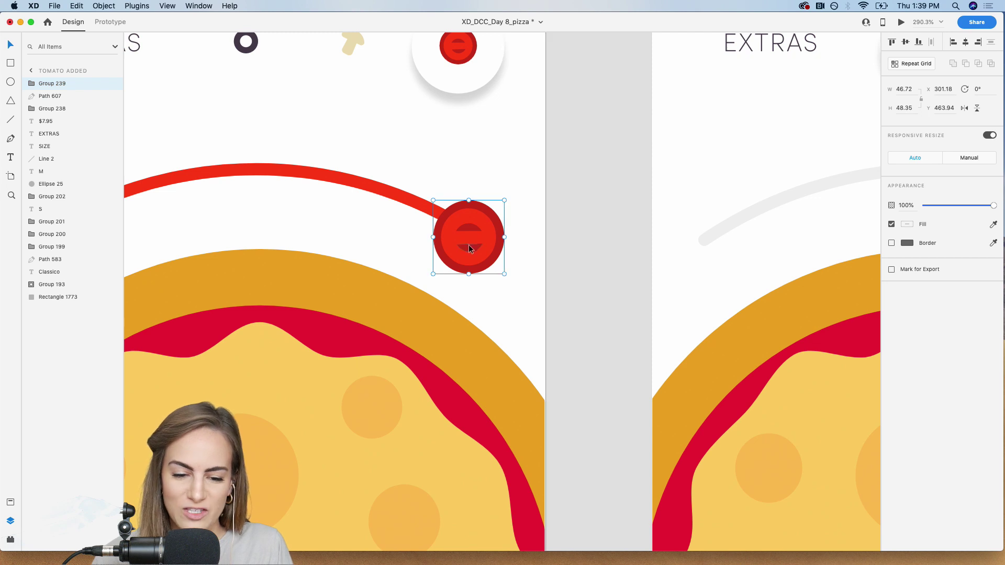
left_click_drag(451, 233, 460, 237)
key("Right")
key("Right")
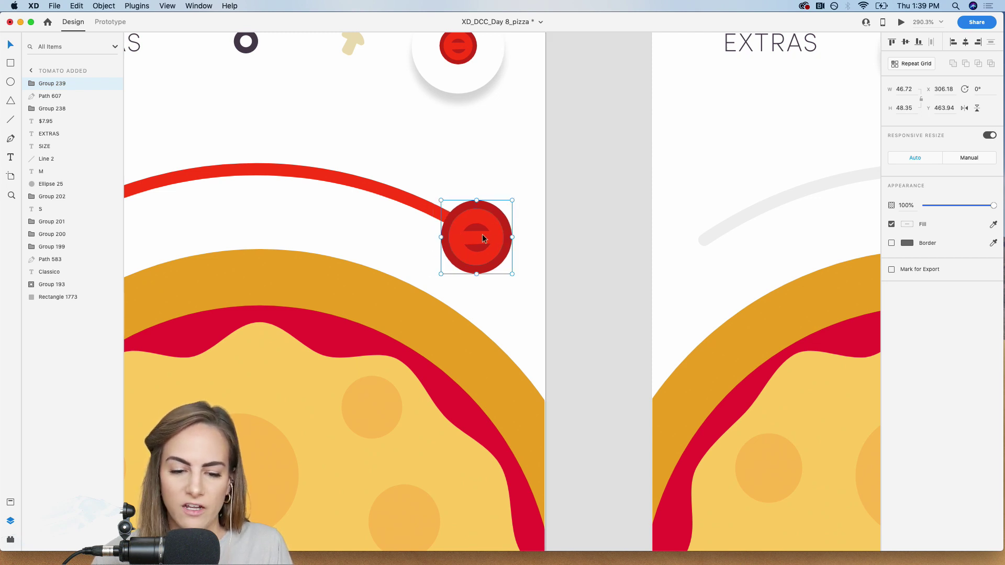
Rename the tomato slice's group on Tomato added as Tomato Large
key("super+minus")
key("super+minus")
scroll(485, 239, "left", 5)
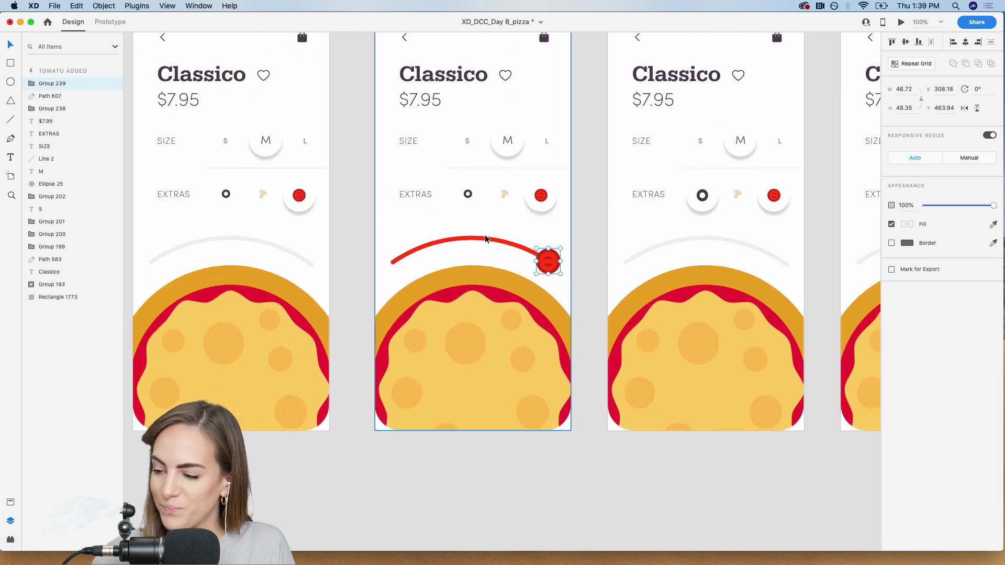
scroll(485, 240, "left", 3)
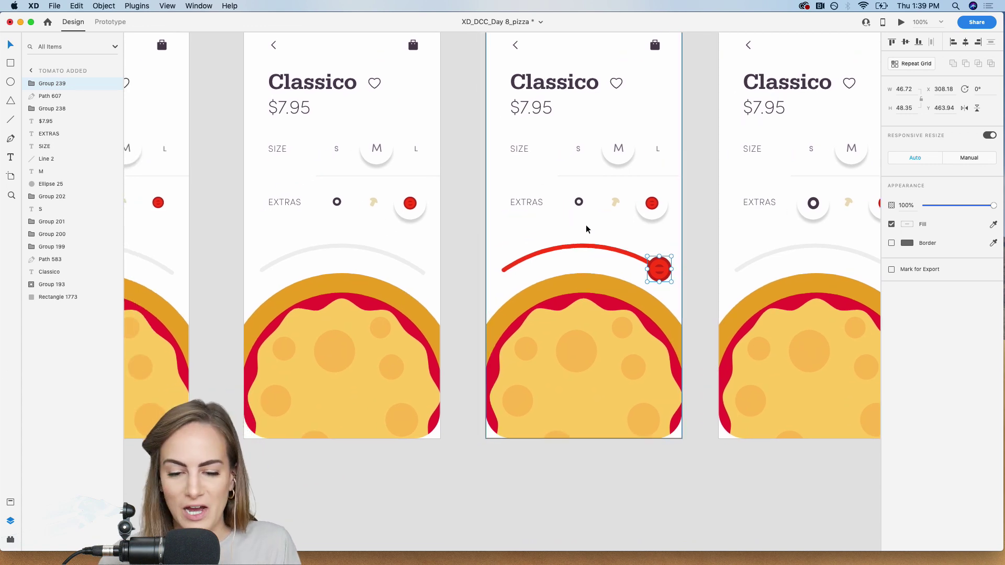
left_click(586, 251, "shift")
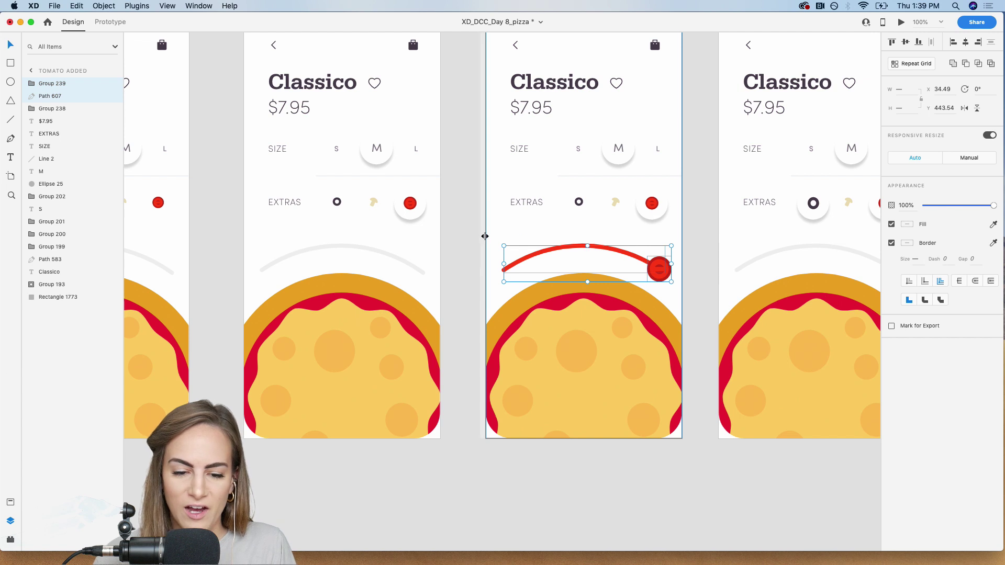
left_click(659, 269)
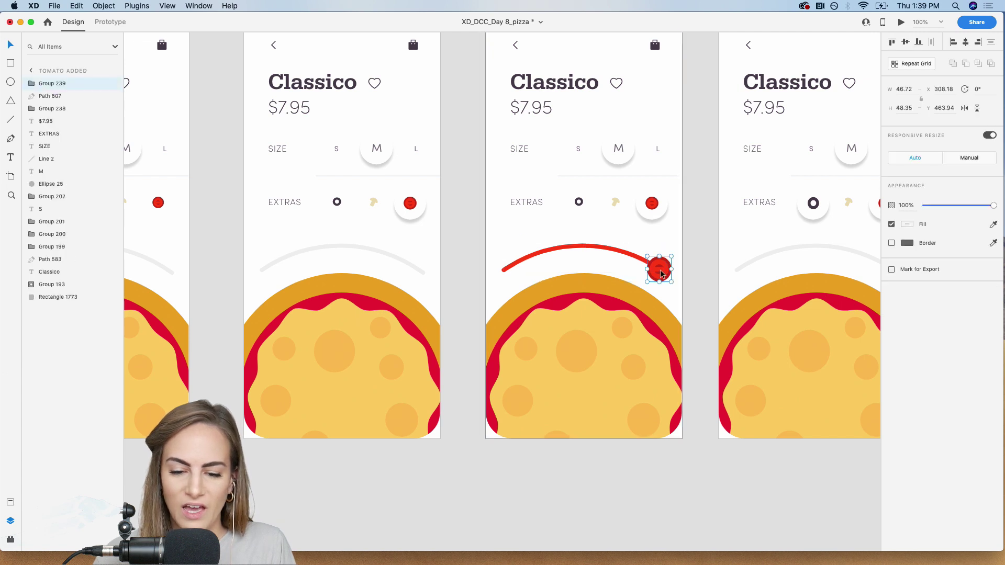
double_click(51, 83)
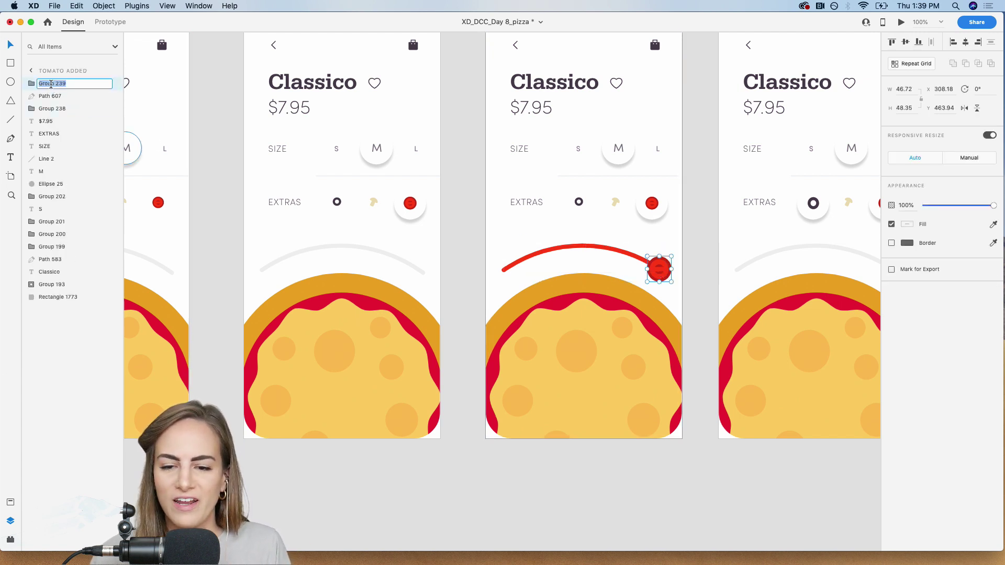
type("Tomato Large")
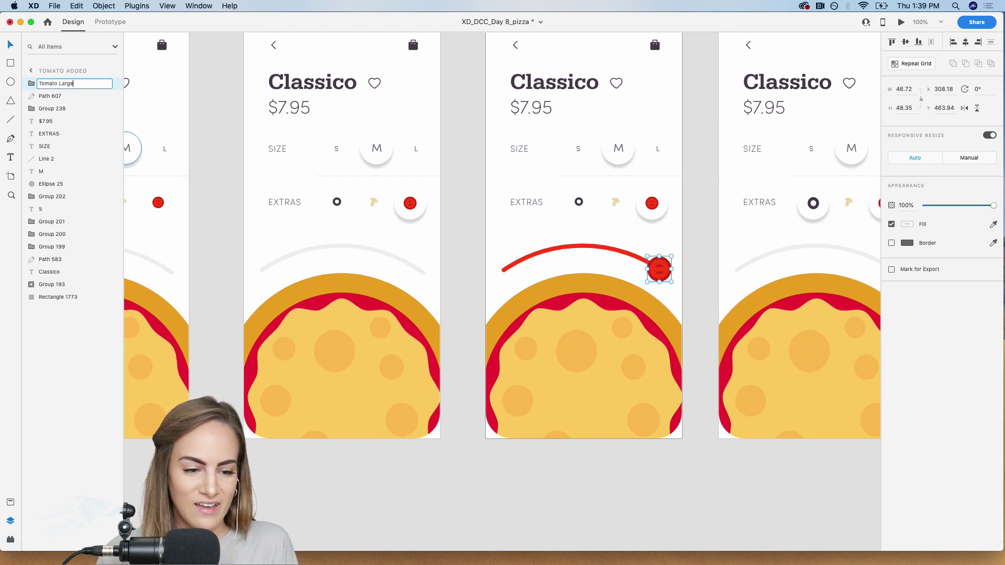
left_click(220, 124)
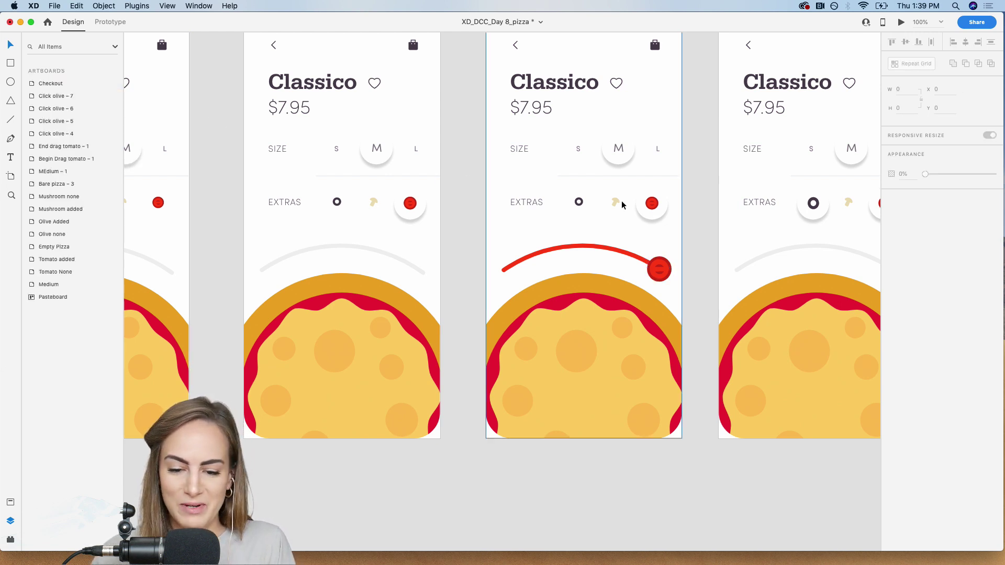
Rename the red arc on Tomato added as Tomato Path
left_click(619, 254)
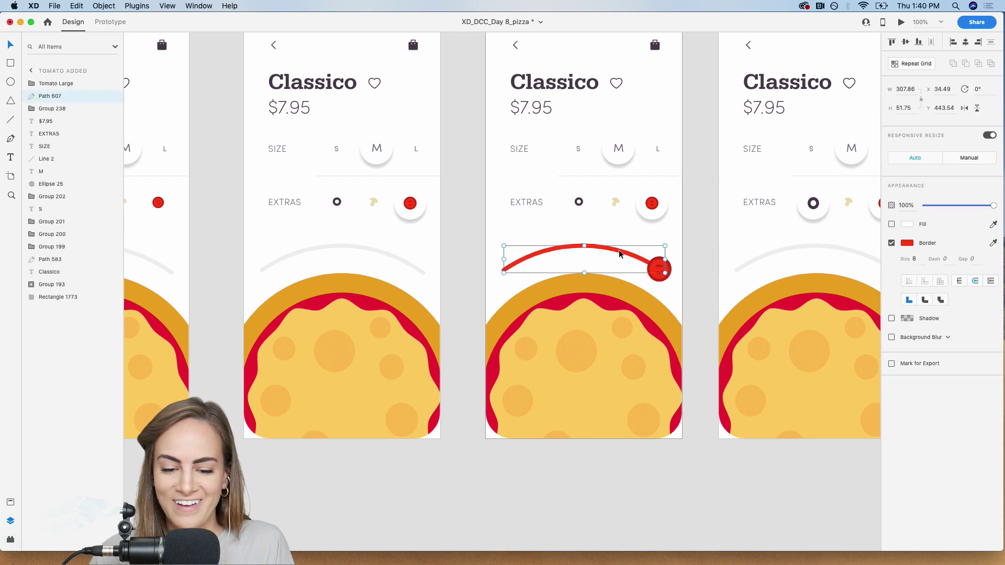
double_click(49, 96)
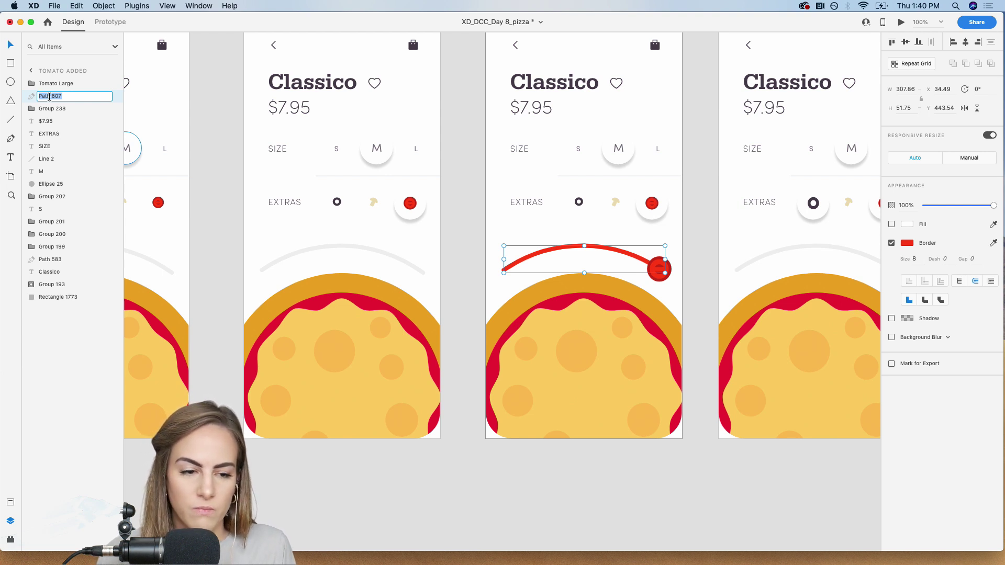
type("Tomato")
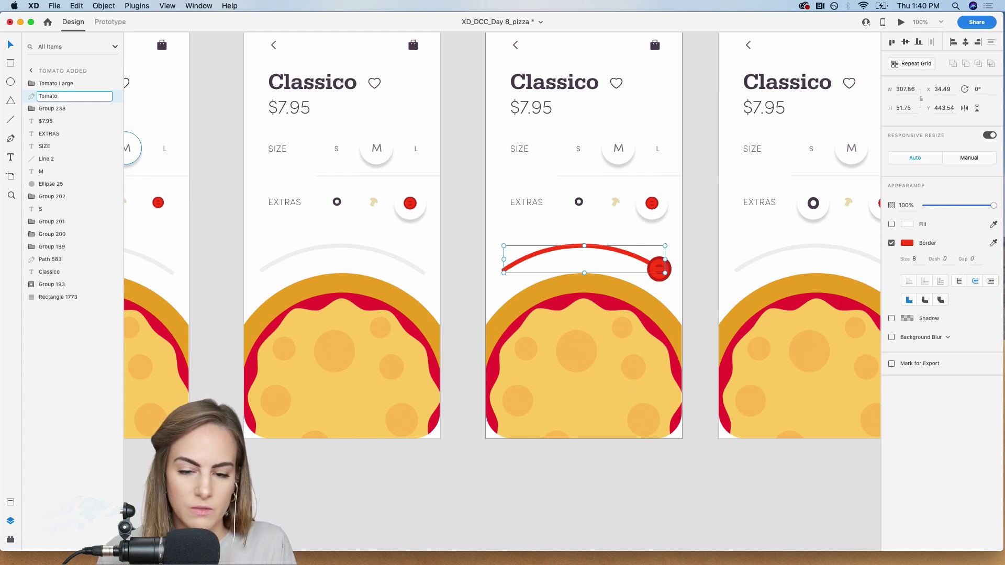
type(" Path")
key("Return")
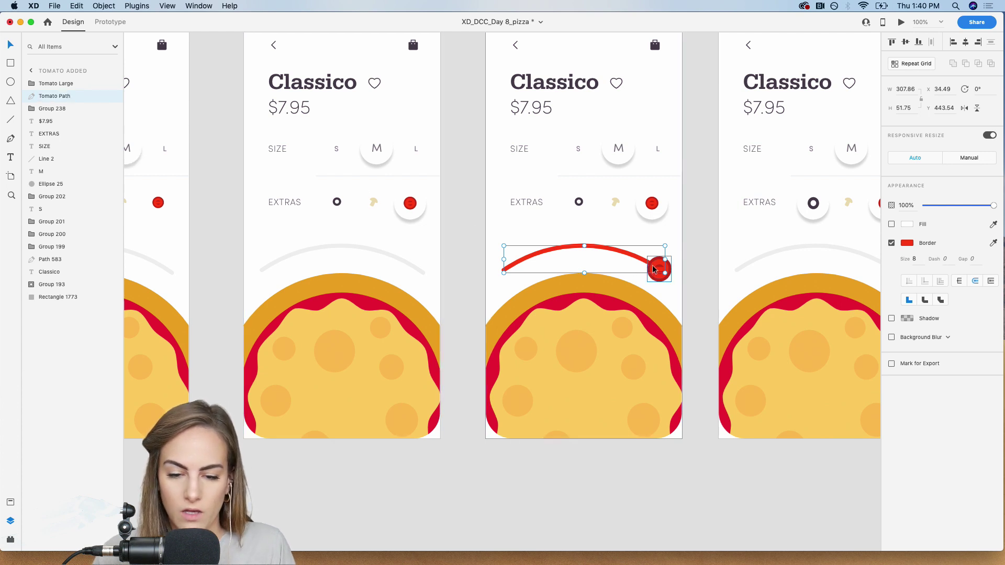
Copy Tomato Large and Tomato Path from Tomato added and paste them onto the Tomato None artboard
key("super+c")
left_click(410, 247)
scroll(382, 241, "left", 3)
key("super+v")
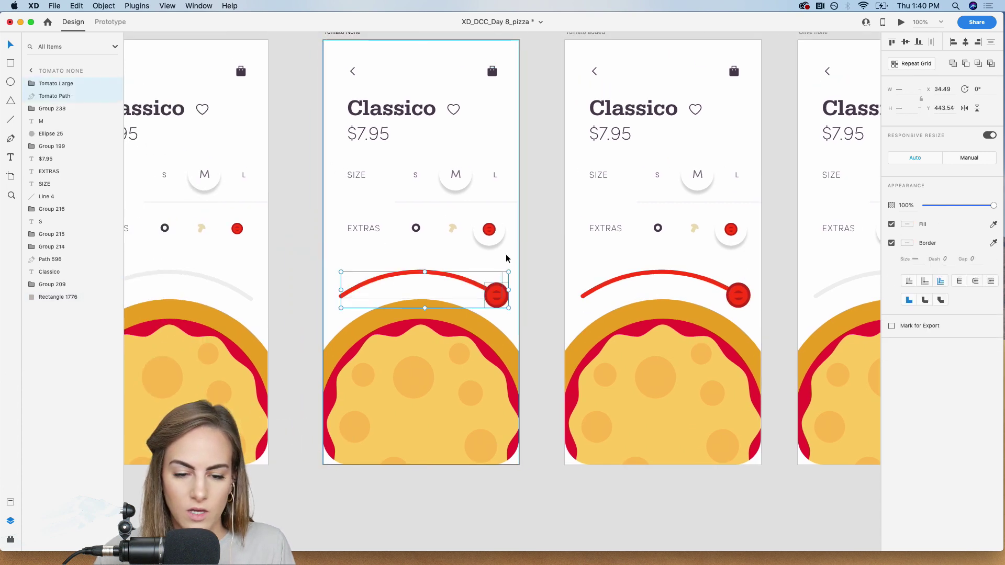
On Tomato None, move the tomato slice aside and shorten Tomato Path to a small stub at its left end by adding an anchor and deleting those beyond
left_click(265, 258)
key("z")
left_click_drag(390, 262, 553, 342)
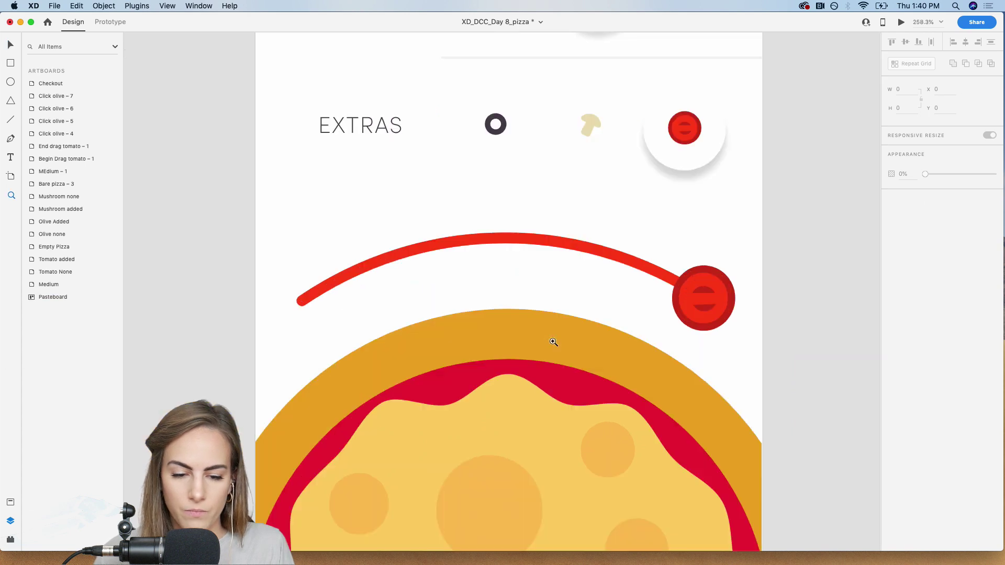
scroll(554, 342, "down", 2)
key("v")
left_click(697, 258)
left_click_drag(695, 258, 363, 325)
left_click(310, 241)
double_click(311, 244)
left_click(712, 261)
key("Delete")
key("Delete")
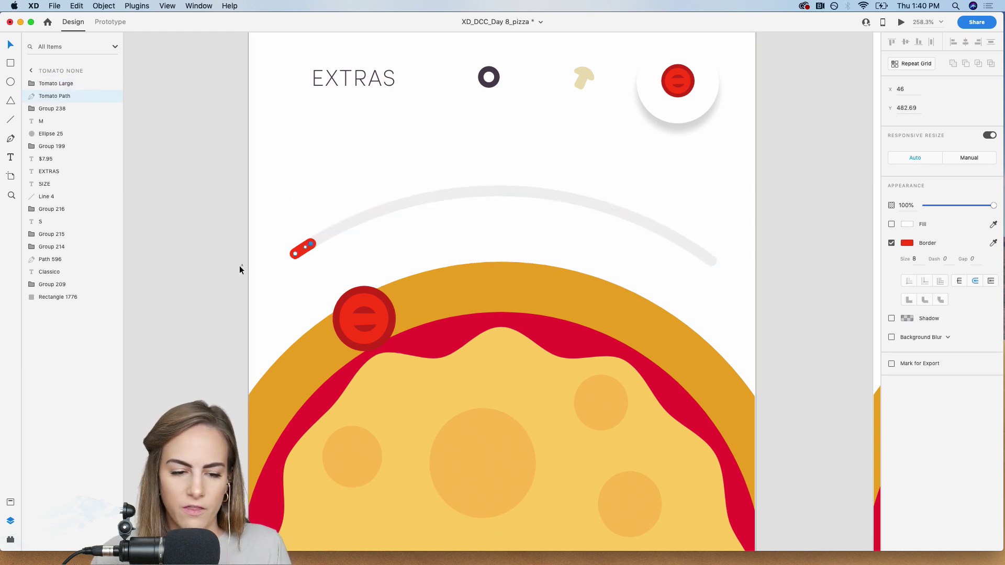
Move the tomato slice on Tomato None to the left end of the grey arc, covering the red stub
left_click_drag(388, 330, 333, 262)
key("super+minus")
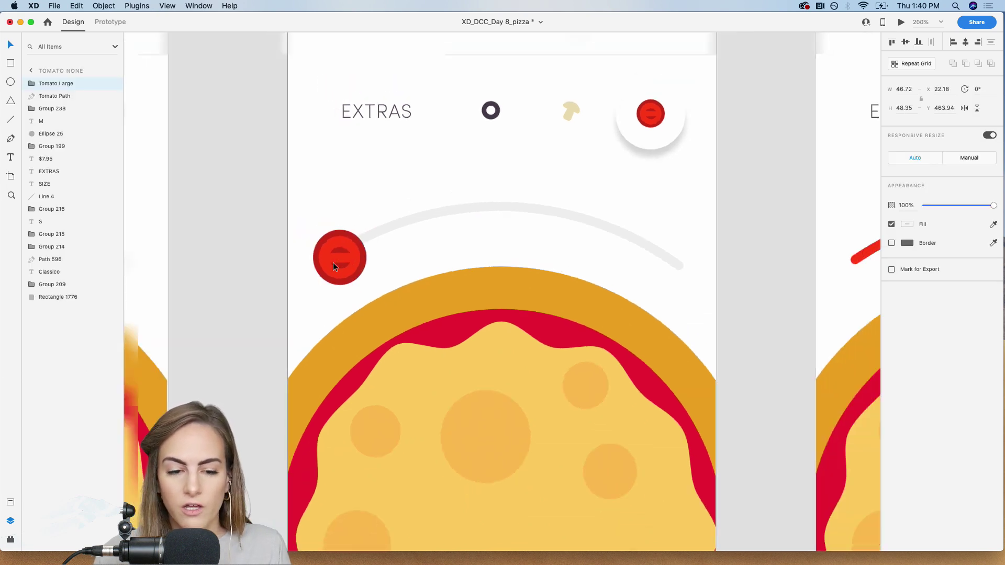
key("super+minus")
scroll(333, 262, "left", 5)
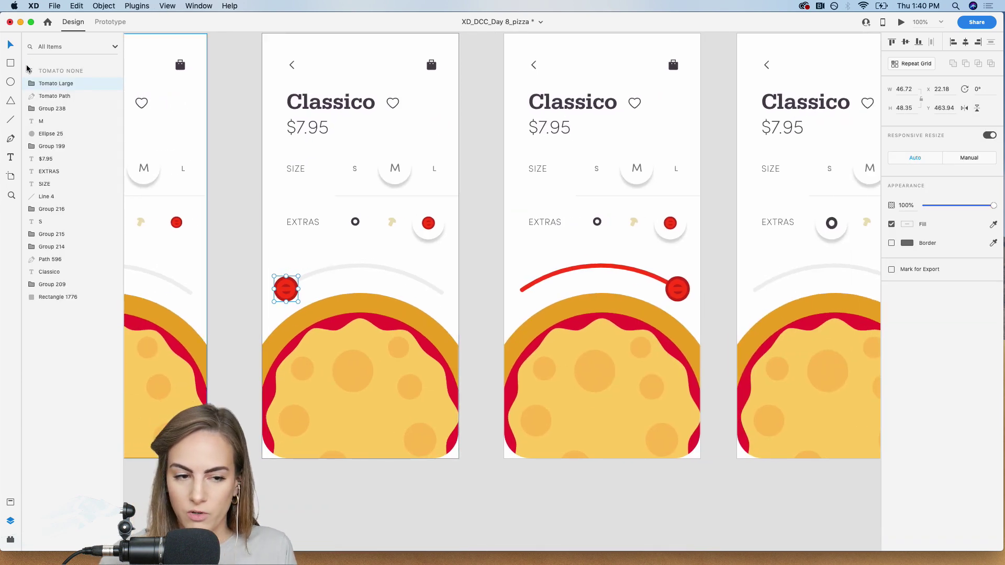
In prototype mode, link Tomato Large on Tomato None to Tomato added with a Drag trigger and Auto-Animate action
left_click(110, 22)
left_click_drag(302, 289, 571, 228)
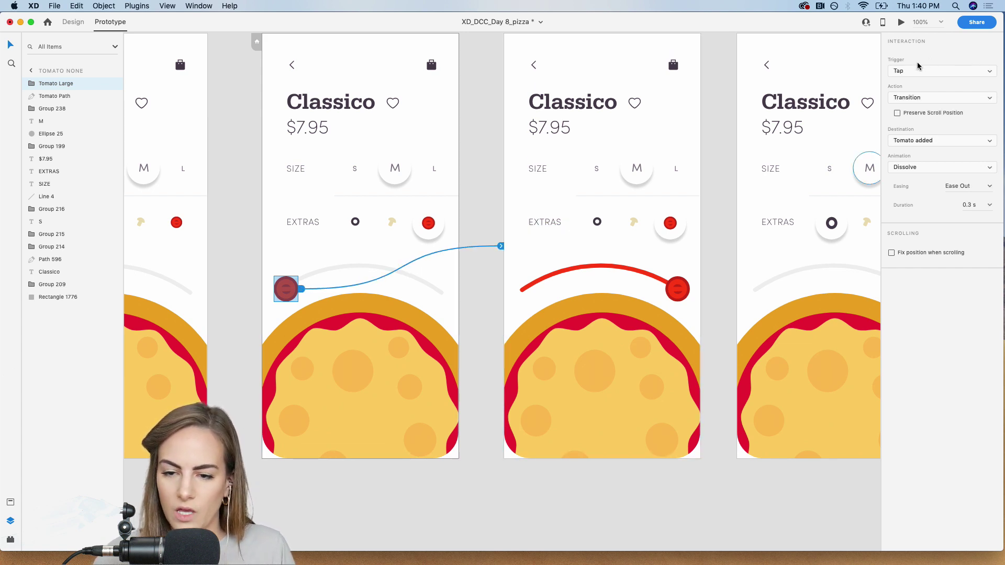
left_click(904, 71)
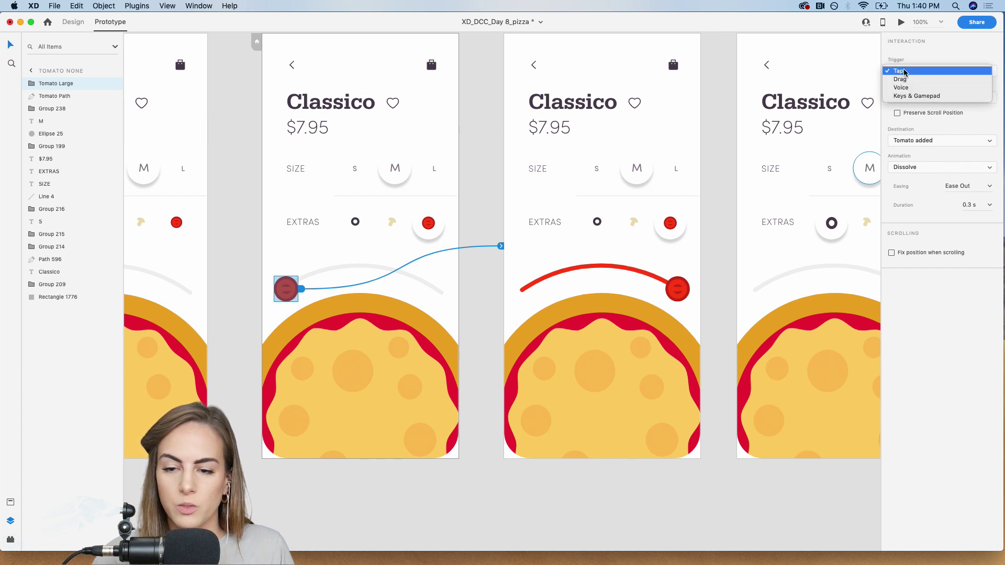
left_click(901, 79)
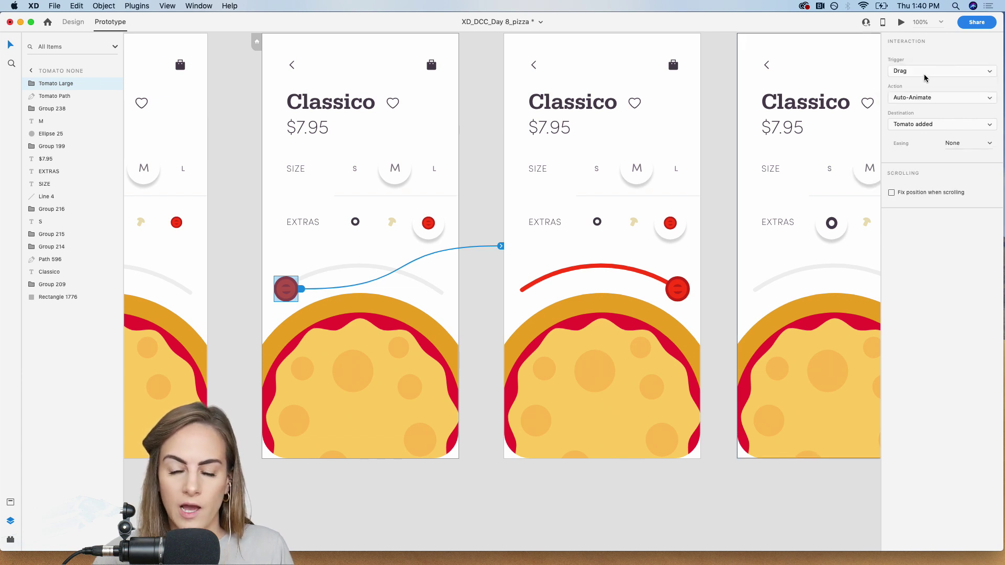
left_click(907, 98)
left_click(954, 58)
Preview the prototype from Tomato None, test dragging the tomato slice along the arc, close the preview and clear the selection
scroll(462, 140, "up", 2)
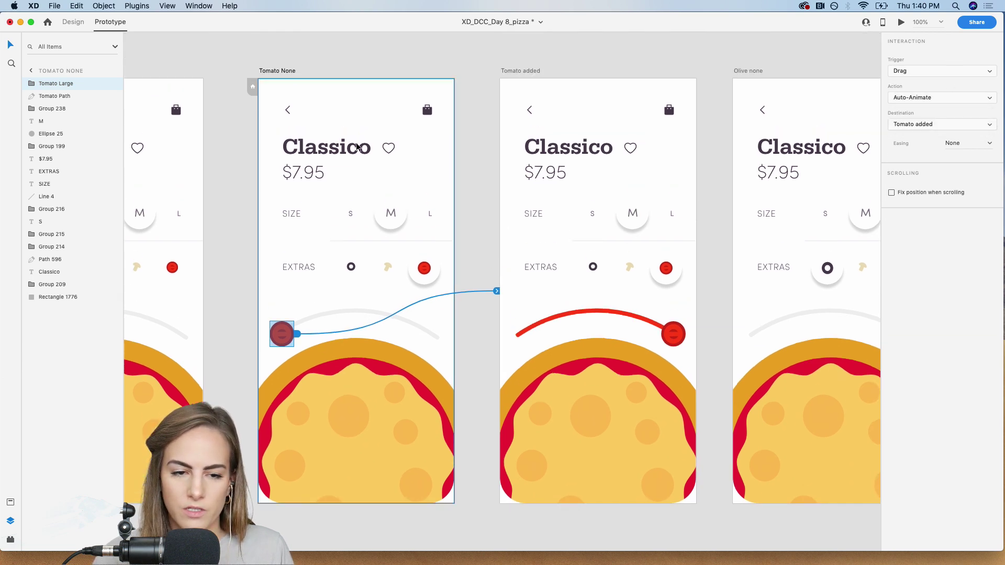
left_click(268, 70)
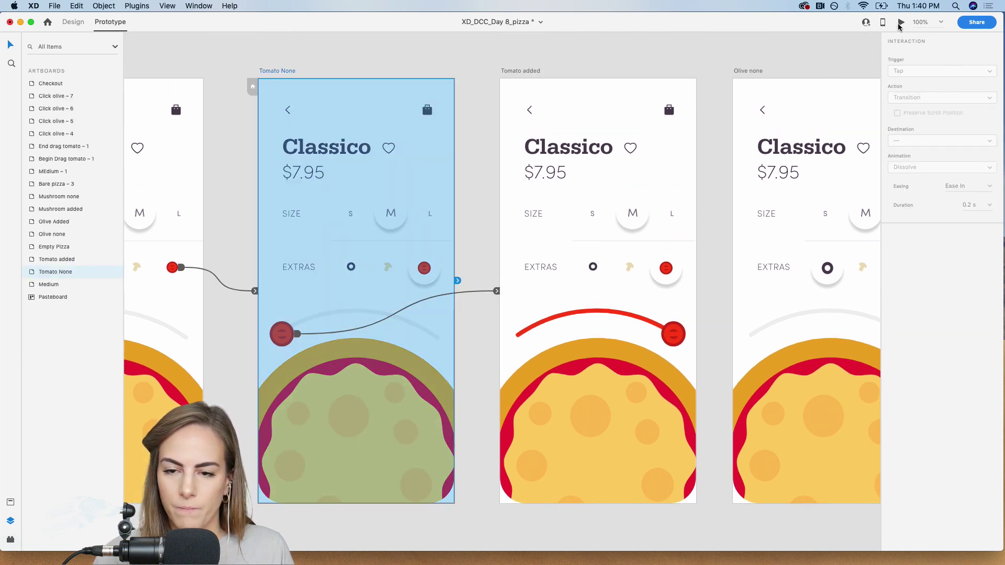
left_click(901, 22)
left_click(502, 306)
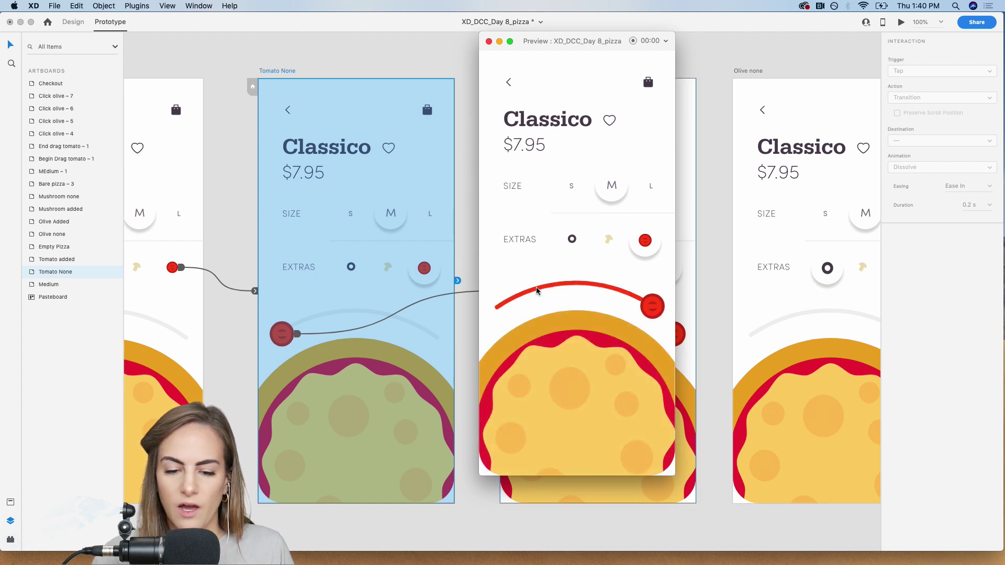
left_click(489, 41)
left_click(485, 66)
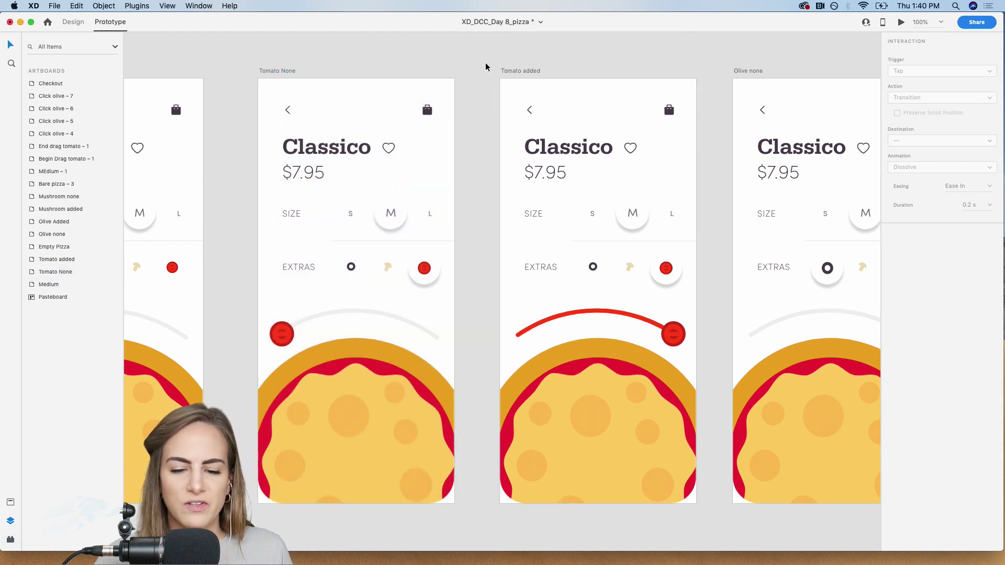
key("super+minus")
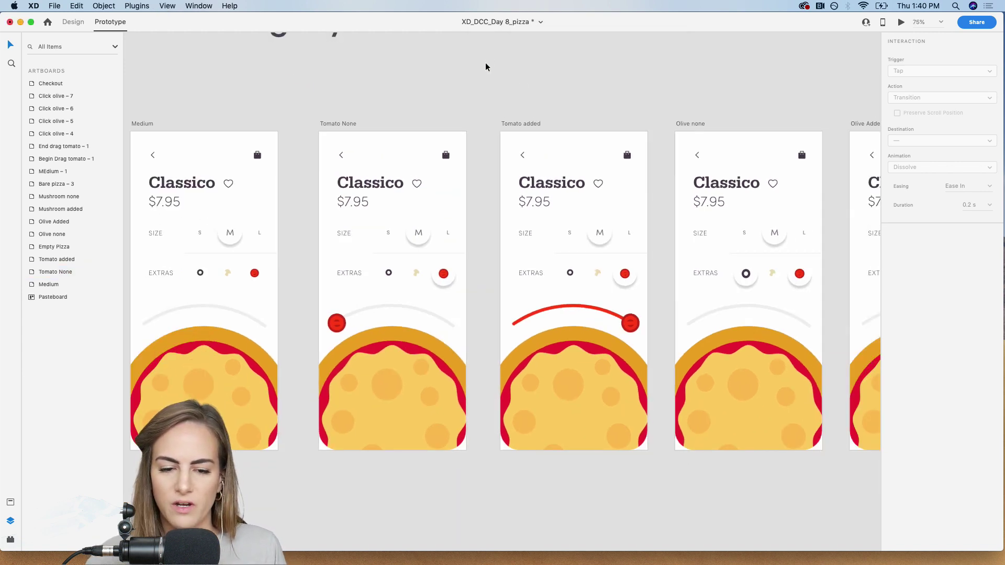
Copy the tomato slice from the topping artwork on the pasteboard and paste it onto the pizza on Tomato added
scroll(485, 66, "down", 3)
scroll(486, 67, "left", 3)
scroll(485, 62, "left", 10)
scroll(485, 61, "down", 2)
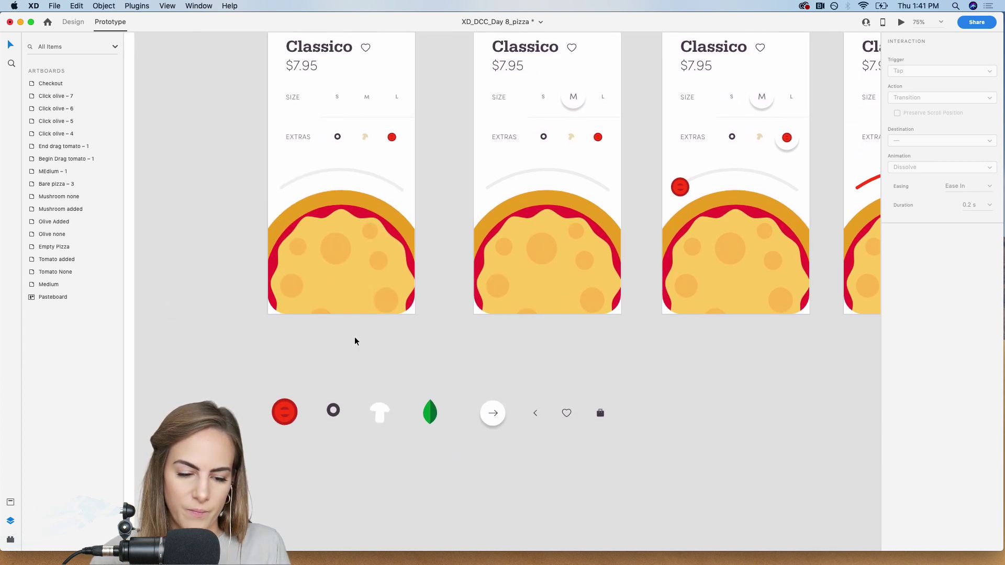
left_click(290, 410)
scroll(290, 410, "up", 2)
scroll(503, 236, "right", 5)
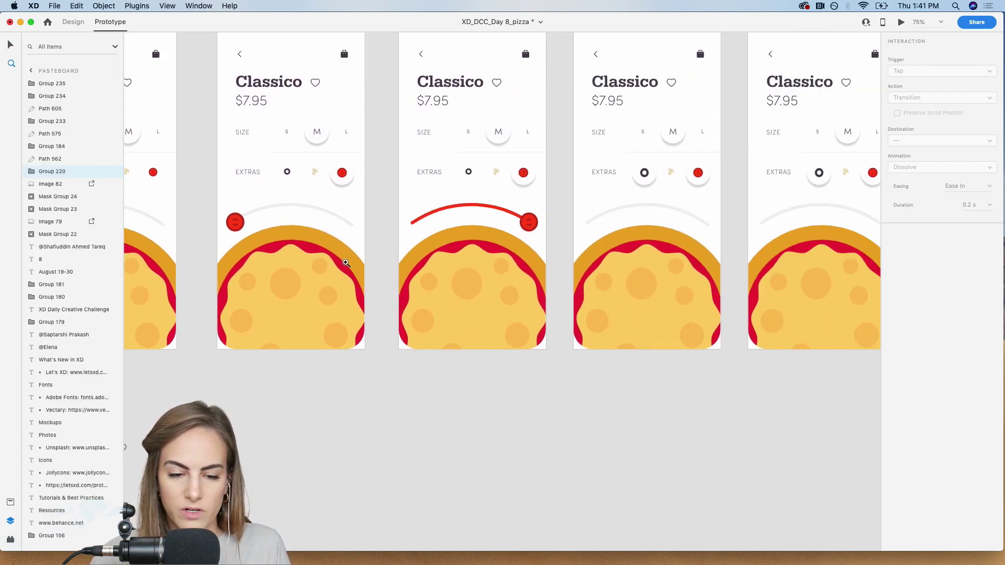
scroll(571, 388, "up", 5)
key("super+v")
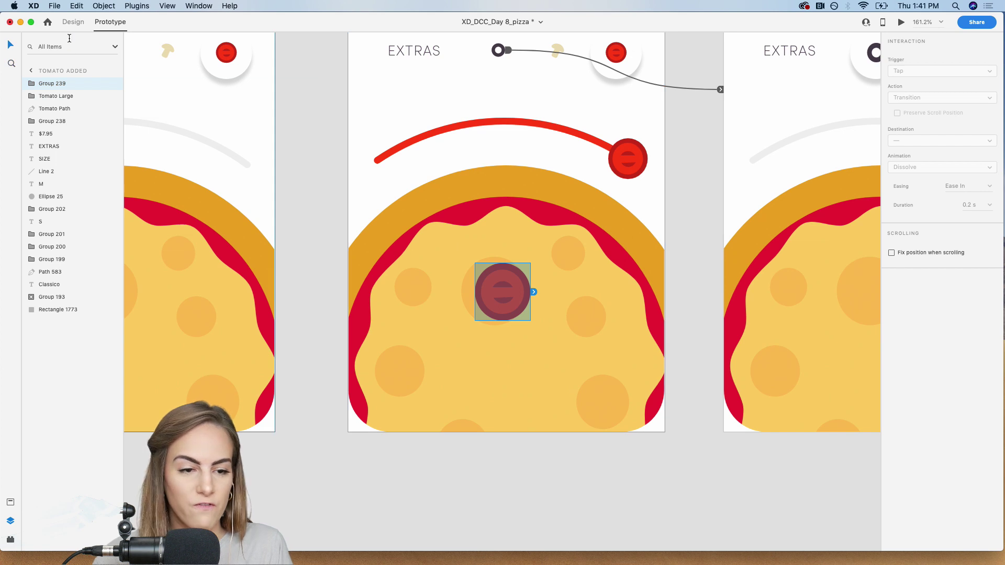
In design mode, duplicate the pasted tomato slice to make three, spreading them over the pizza and rotating the copies
left_click(73, 21)
mouse_move(505, 305)
left_mouse_down()
mouse_move(434, 380)
mouse_move(518, 312)
mouse_move(493, 294)
left_mouse_up()
key("super+d")
left_click_drag(521, 253, 598, 336)
key("super+d")
left_click_drag(593, 283, 585, 283)
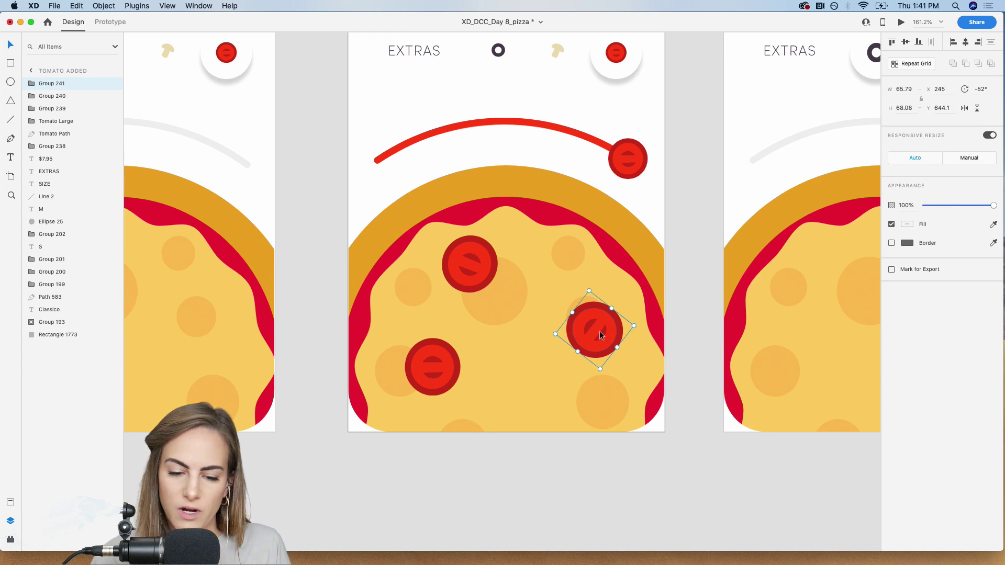
left_click_drag(601, 333, 585, 318)
Add a fourth tomato slice overlapping the pizza's lower edge and even out the spacing between the slices
left_click(470, 264)
left_click_drag(466, 263, 531, 350)
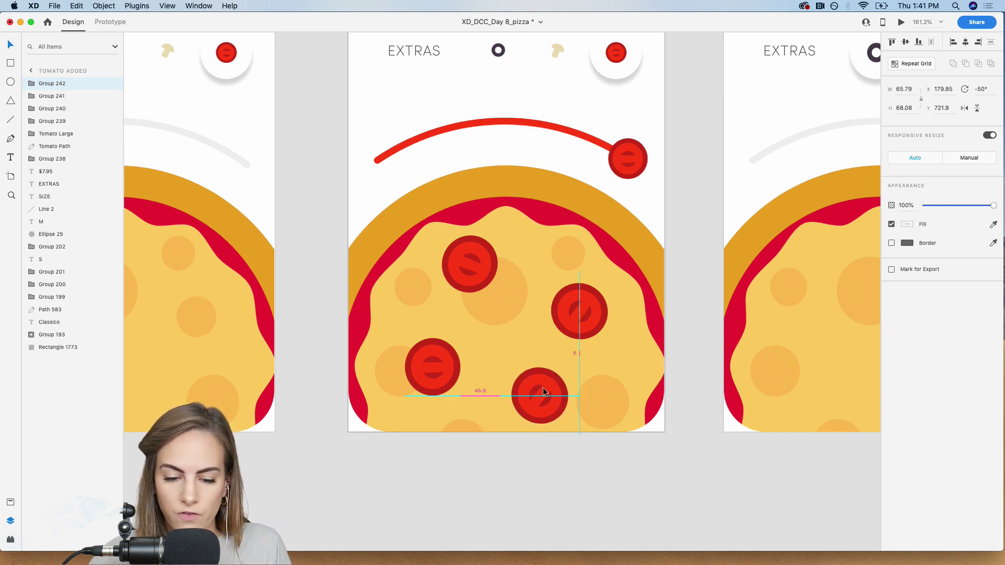
left_click_drag(427, 347, 423, 356)
left_click_drag(542, 374, 542, 399)
left_click_drag(476, 263, 482, 278)
Group the four tomato slices on the Tomato added pizza and name the group Tomato Group
left_click(580, 311, "shift")
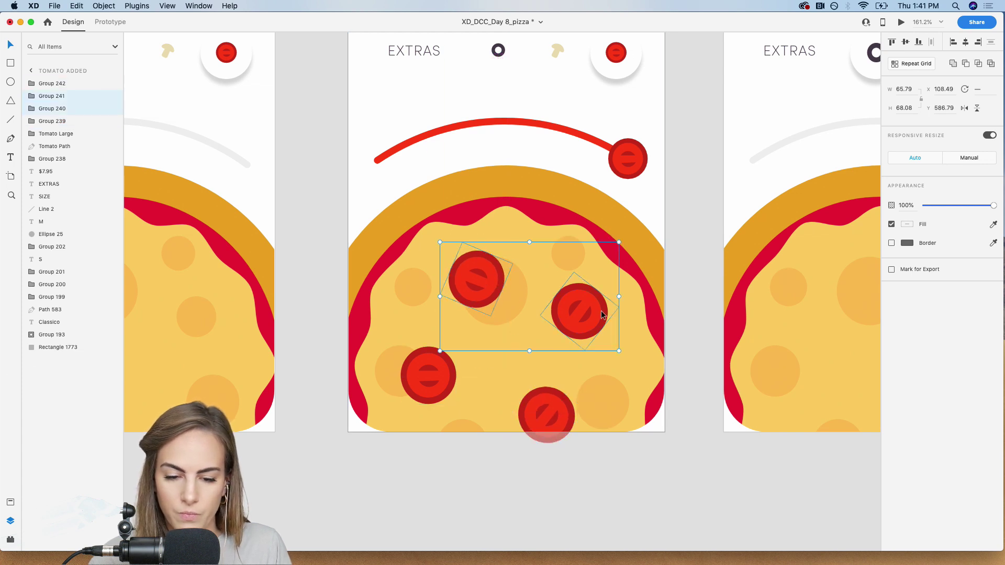
left_click(546, 415, "shift")
left_click(419, 375, "shift")
key("super+g")
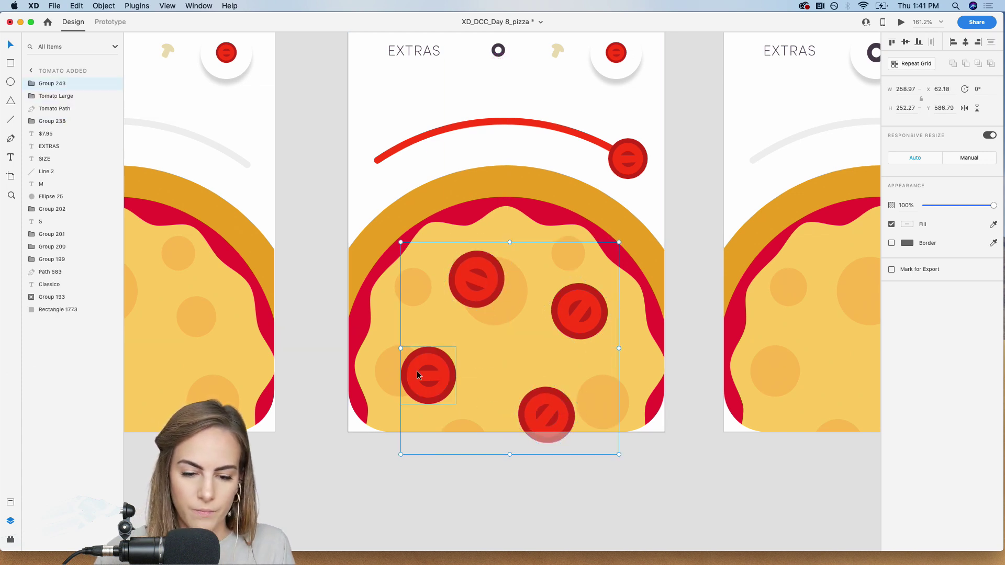
double_click(47, 84)
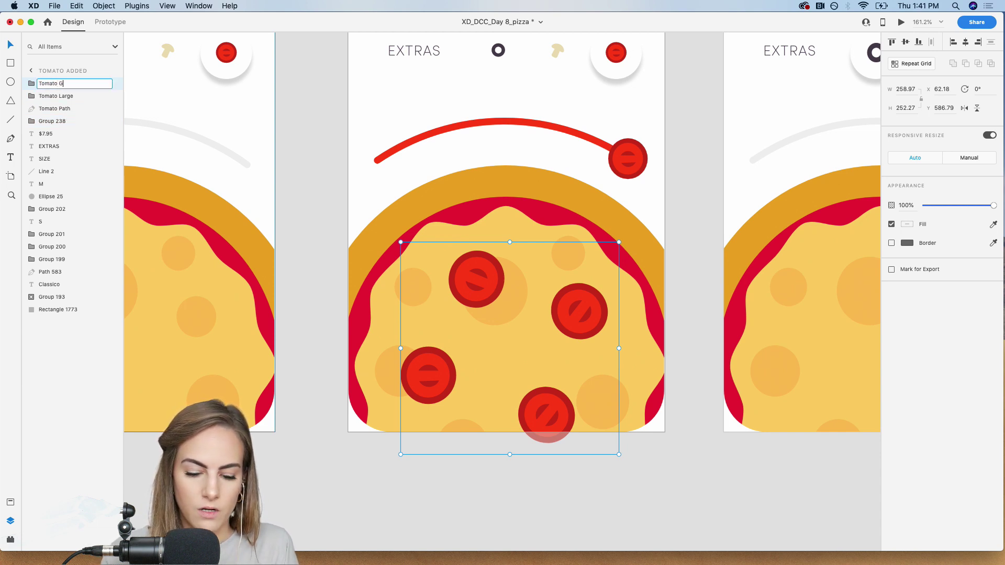
key("Return")
Copy Tomato Group onto the Tomato None artboard and move the copy above the artboard's upper edge
key("super+1")
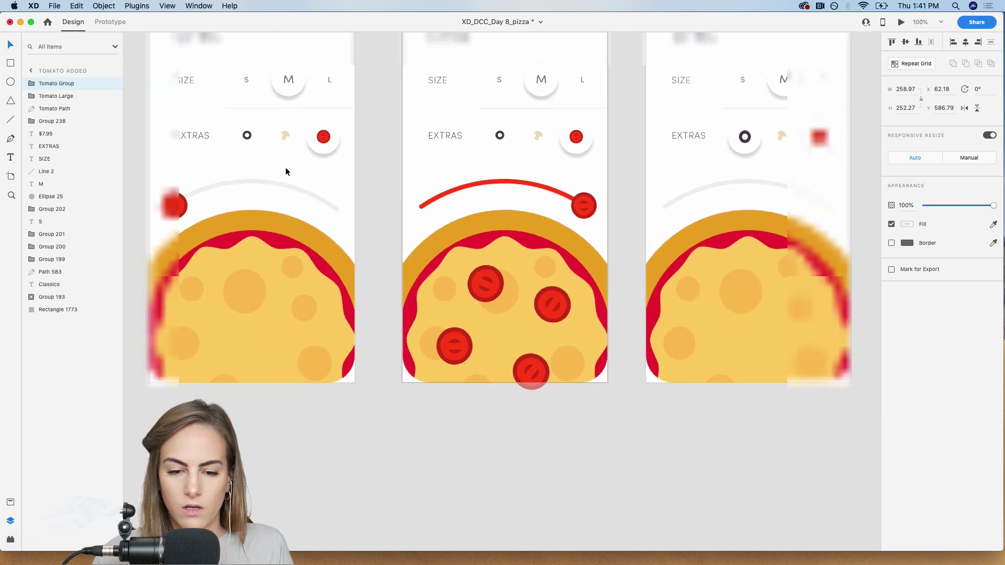
scroll(286, 171, "left", 2)
scroll(286, 171, "up", 1)
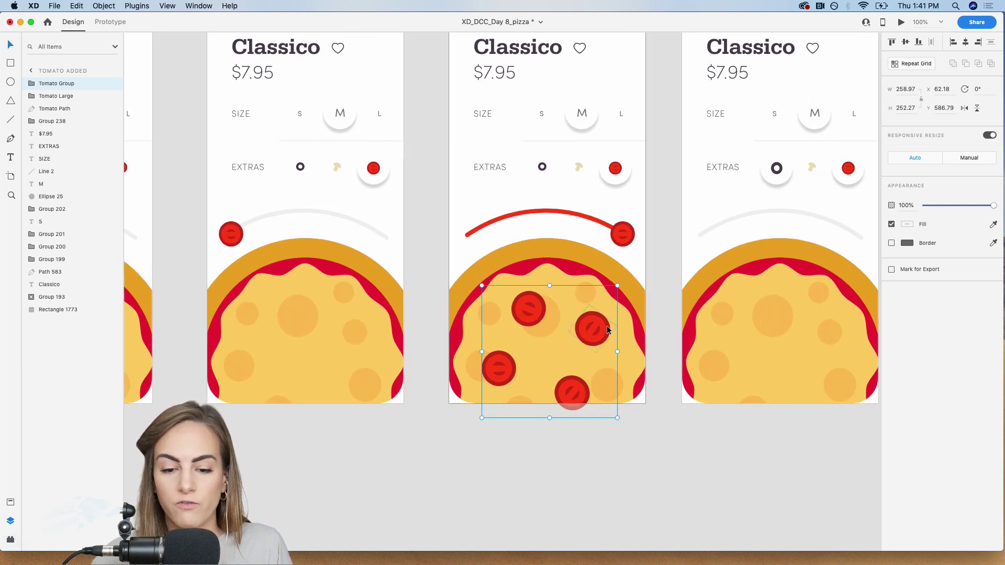
scroll(607, 330, "left", 2)
scroll(607, 330, "up", 1)
scroll(370, 294, "left", 3)
scroll(370, 295, "up", 2)
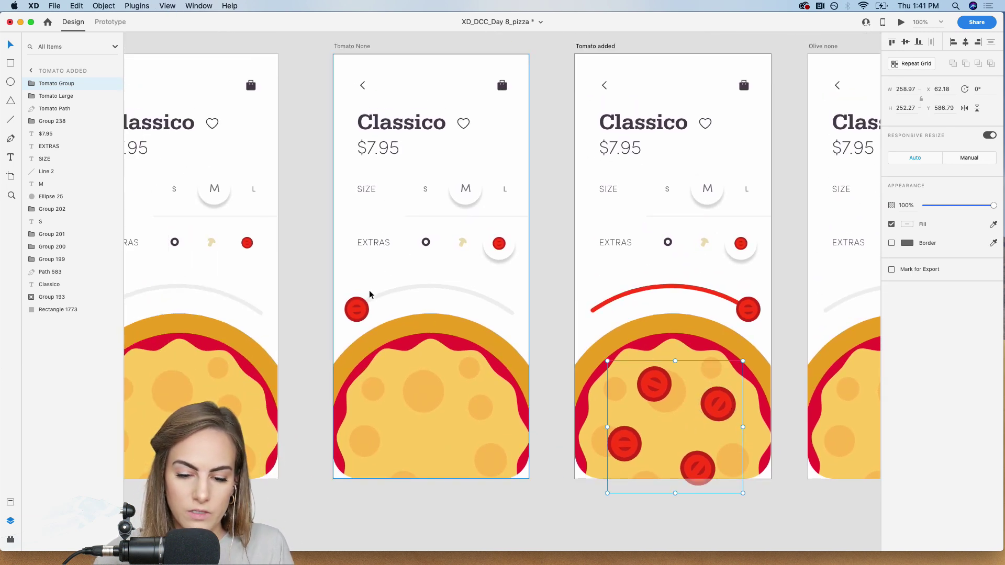
key("super+c")
key("super+v")
left_click_drag(448, 441, 445, 46)
scroll(445, 47, "up", 3)
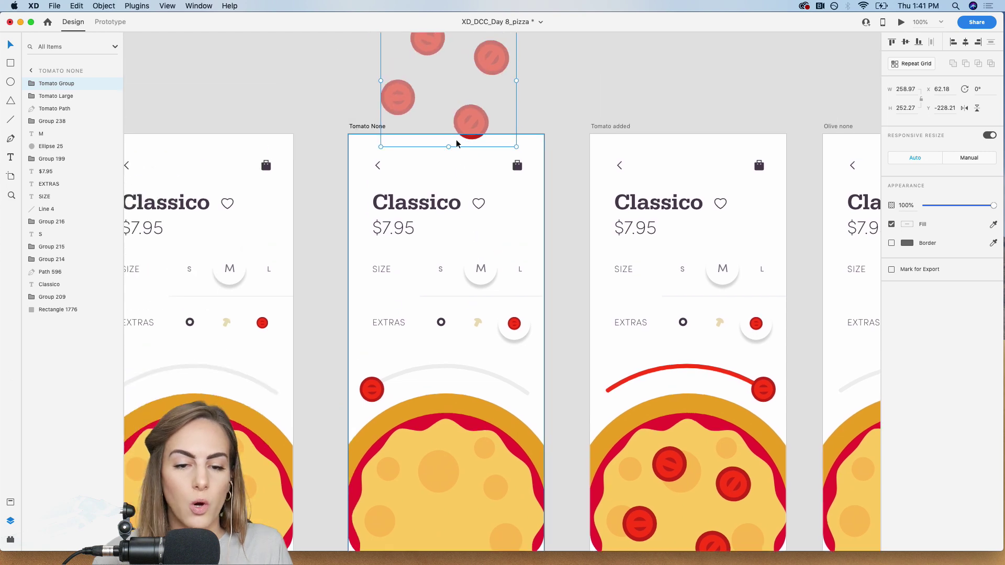
Raise Tomato Group on Tomato None until only a sliver of the lowest slice overlaps the artboard, and clear the selection
key("z")
left_click_drag(419, 87, 547, 218)
scroll(504, 263, "up", 3)
scroll(504, 263, "left", 4)
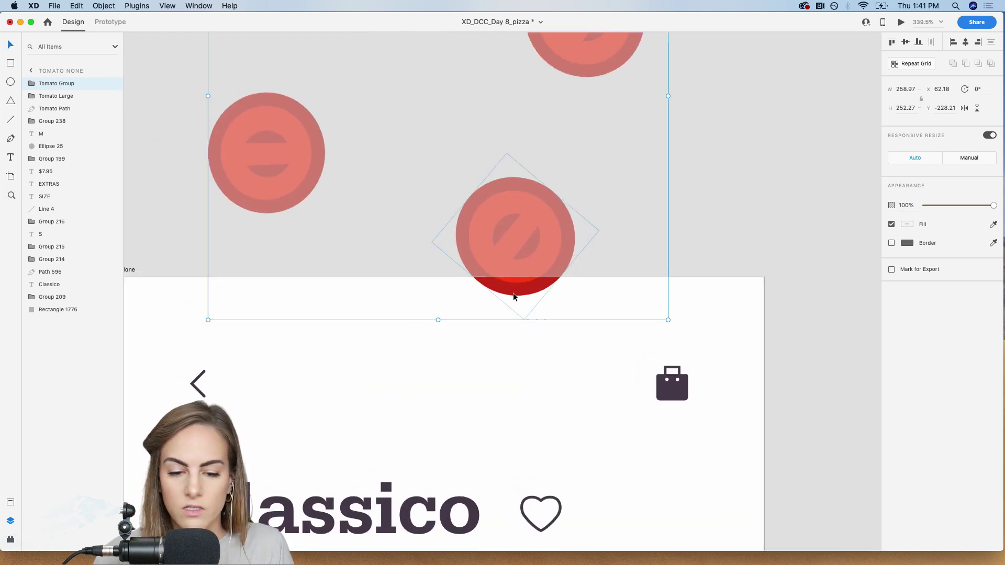
left_click_drag(513, 293, 513, 280)
key("super+1")
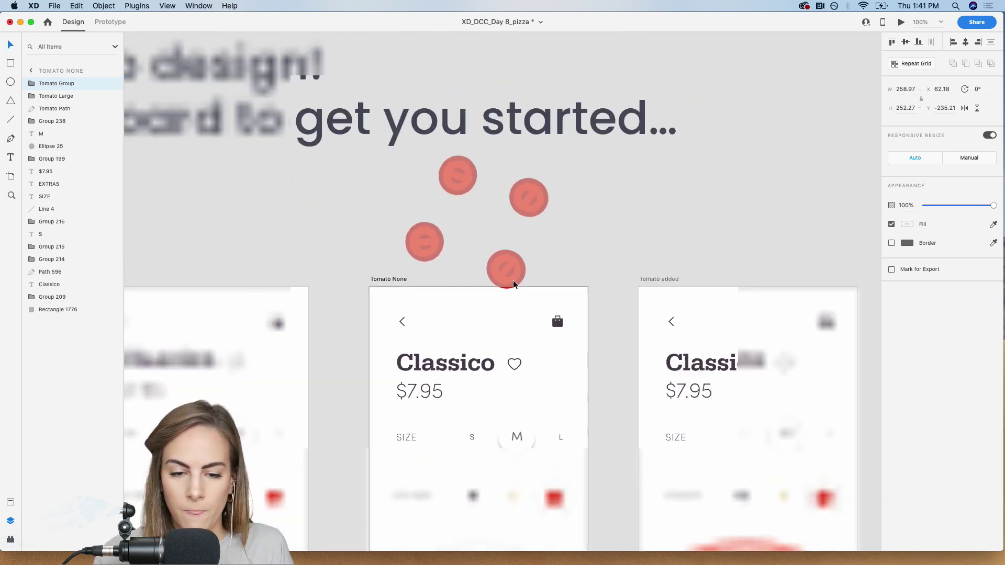
left_click(584, 223)
Preview the prototype from Tomato None, test dragging the tomato slice along the arc, and close the preview
scroll(635, 195, "down", 5)
scroll(635, 195, "right", 3)
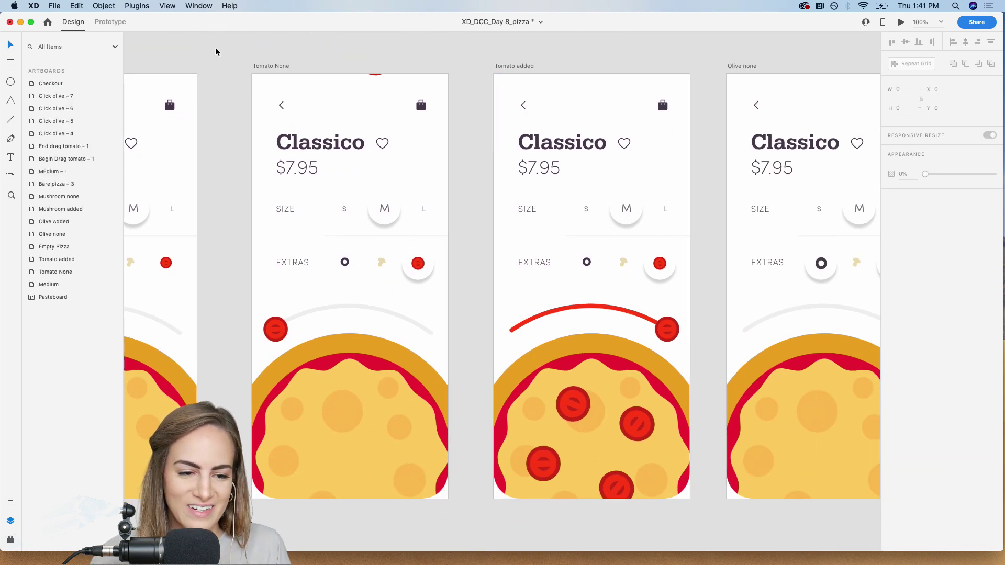
left_click(274, 67)
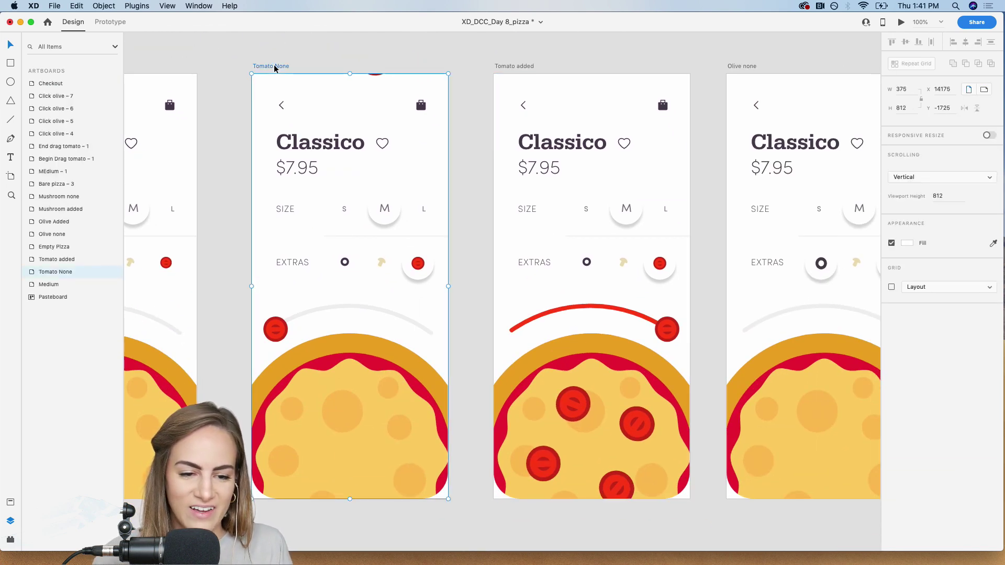
left_click(902, 23)
left_click_drag(504, 306, 652, 306)
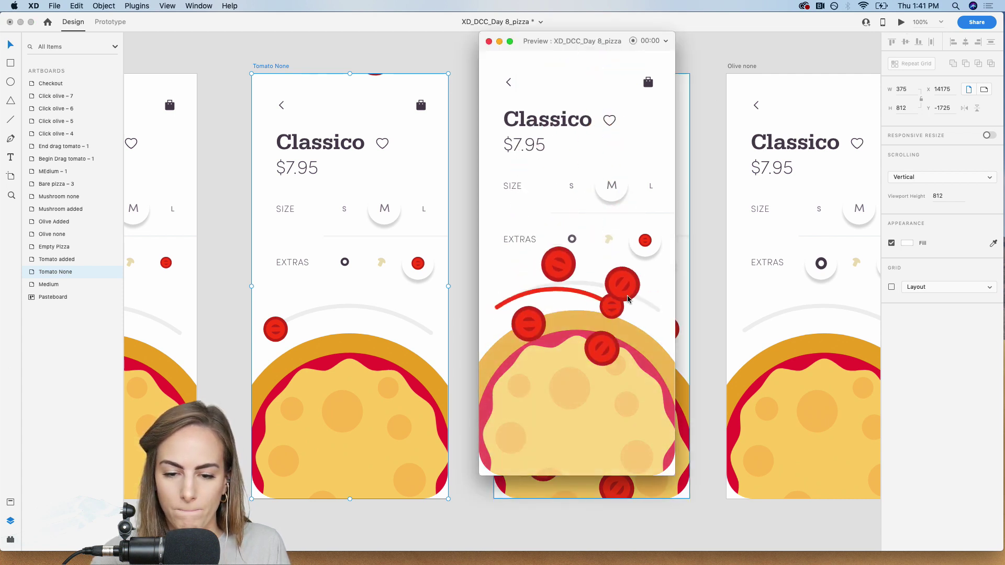
left_click(488, 41)
In prototype mode, examine the link from the small olive icon on Tomato added to Olive none and its interaction settings
scroll(455, 65, "right", 10)
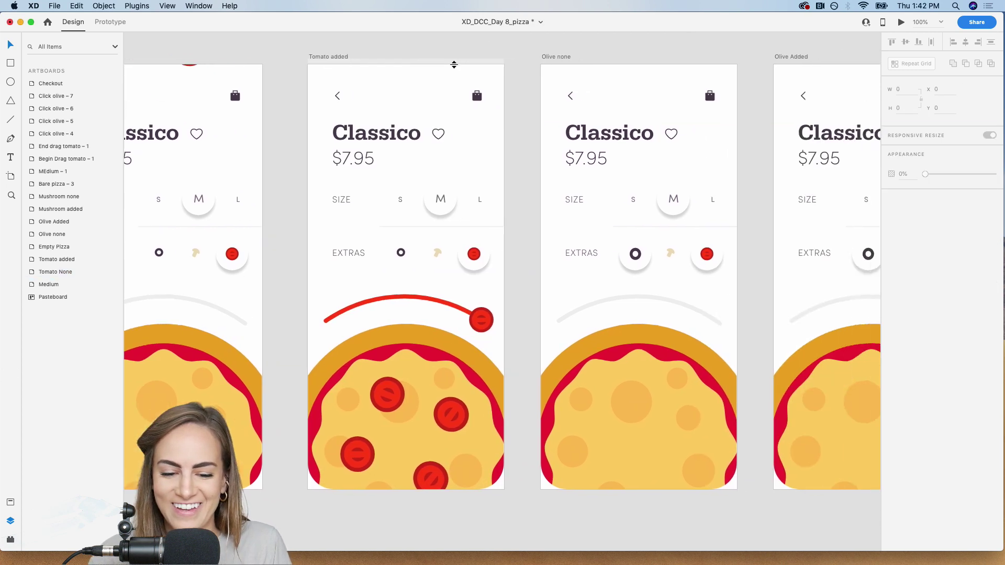
scroll(455, 67, "right", 2)
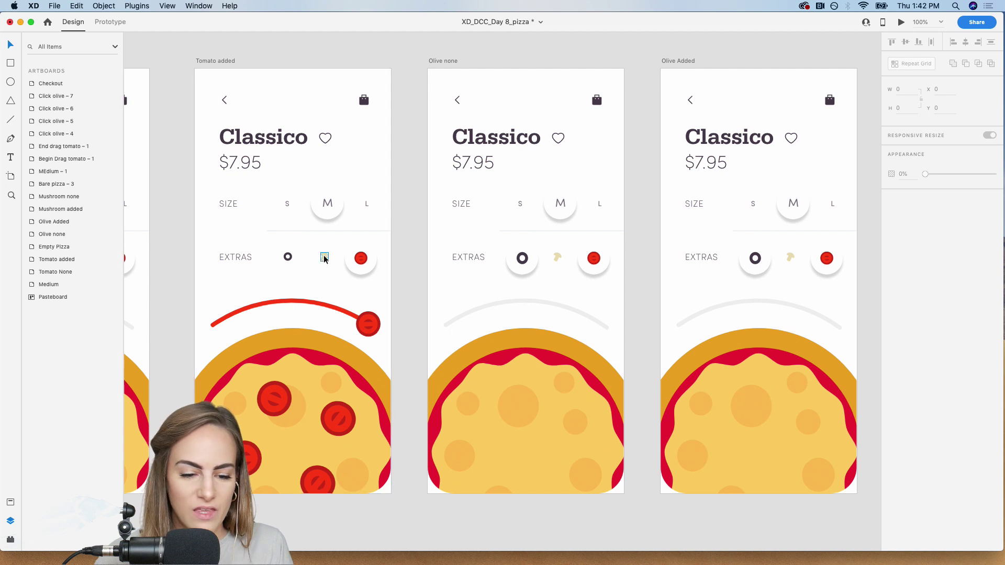
left_click(533, 271)
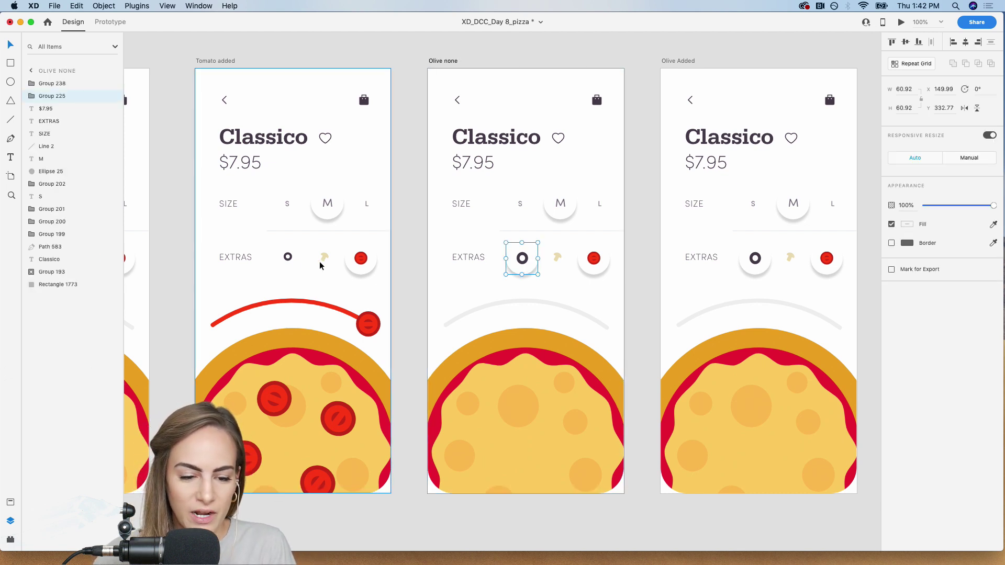
left_click(288, 259)
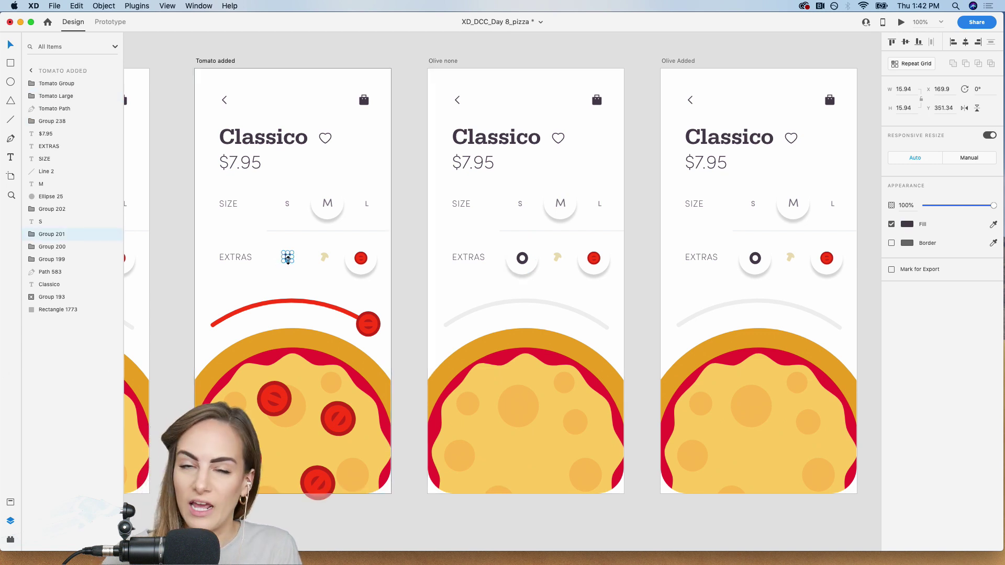
left_click(106, 21)
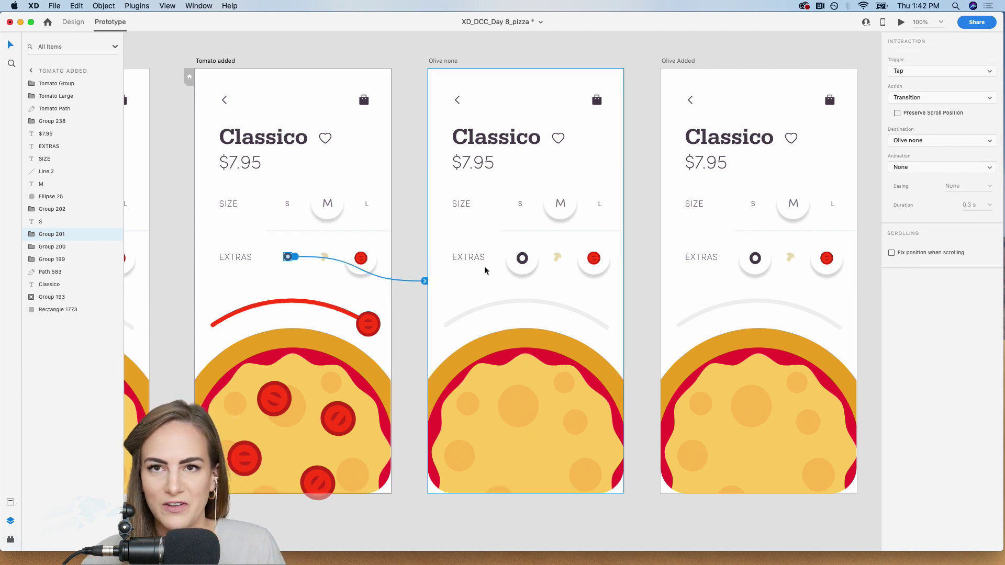
scroll(485, 271, "right", 2)
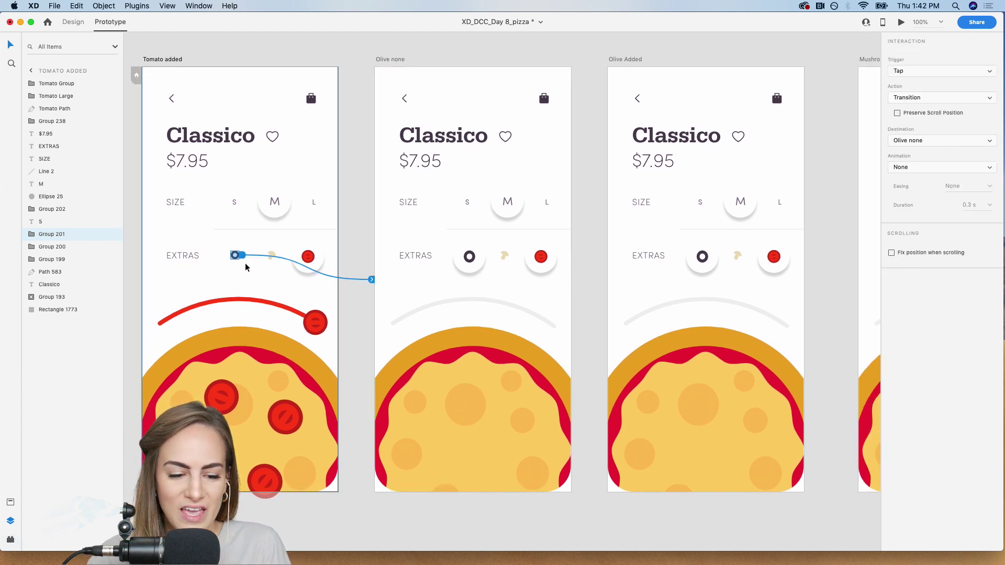
mouse_move(377, 285)
left_mouse_down()
mouse_move(291, 266)
mouse_move(383, 283)
left_mouse_up()
left_click(923, 73)
left_click(923, 72)
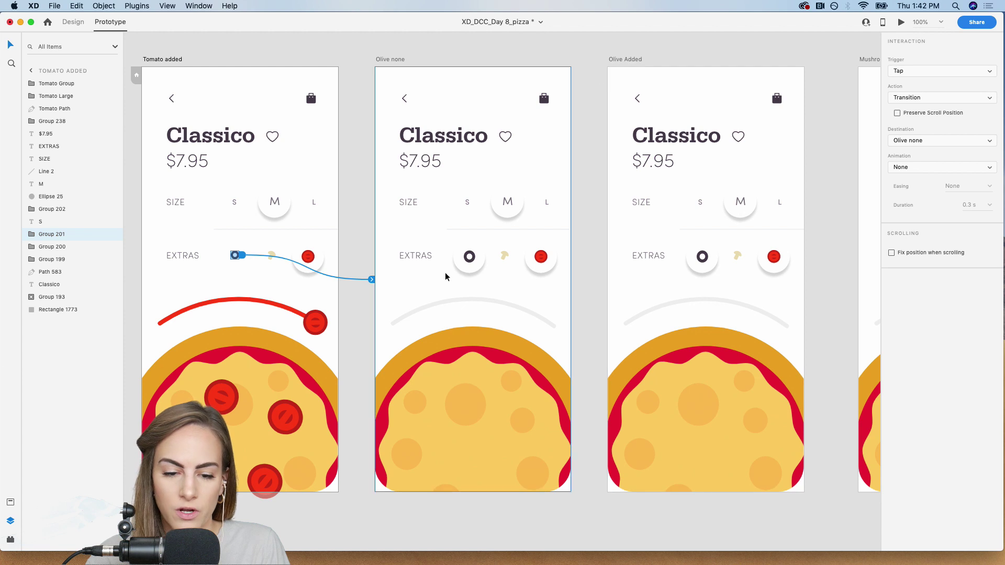
left_click(469, 256)
left_click(498, 49)
Copy the olive ring from the topping artwork on the pasteboard
scroll(497, 55, "left", 3)
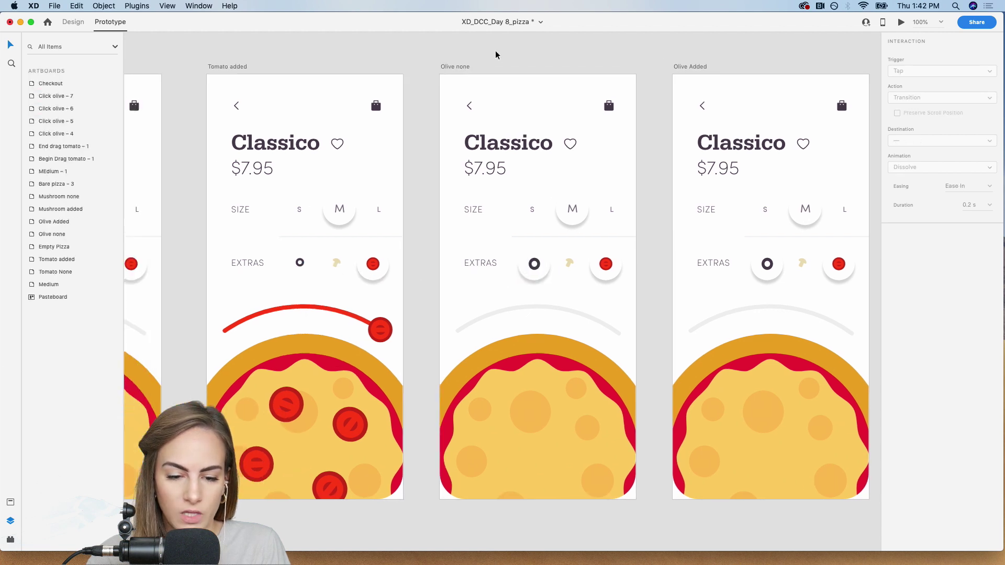
scroll(643, 253, "right", 4)
left_click(678, 289)
scroll(677, 289, "down", 10)
scroll(678, 289, "left", 8)
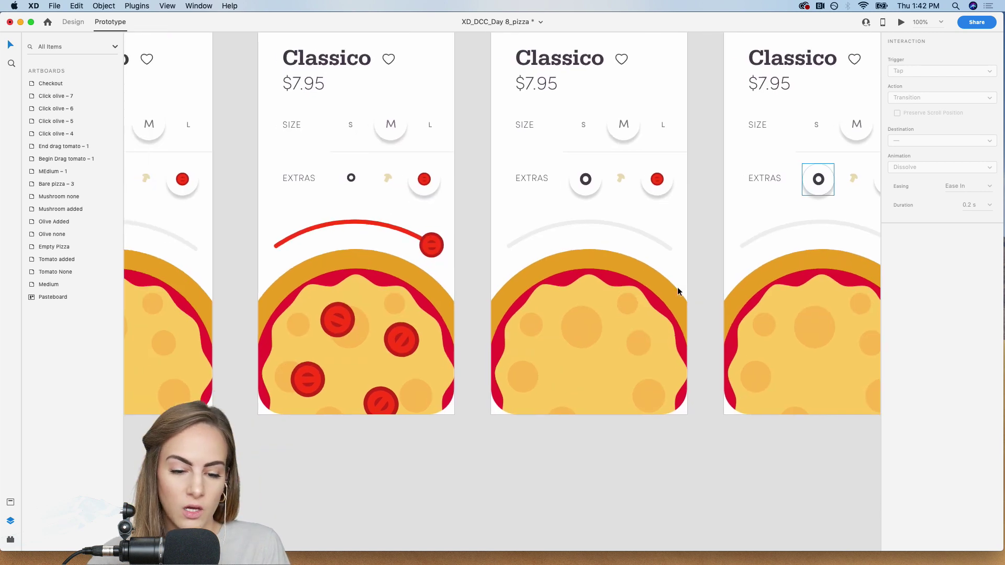
scroll(678, 288, "left", 8)
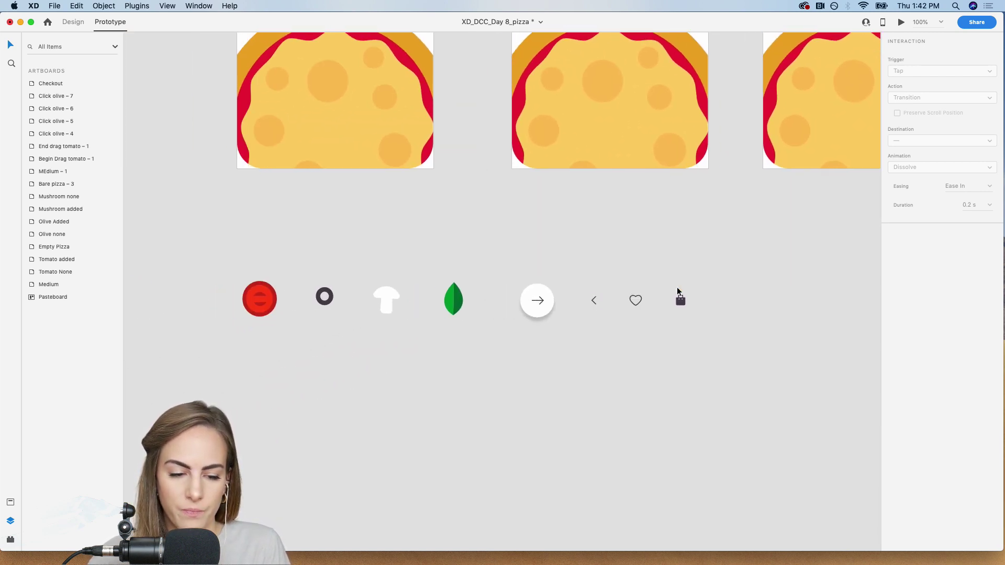
left_click(322, 304)
key("super+c")
scroll(323, 305, "right", 2)
scroll(322, 305, "up", 1)
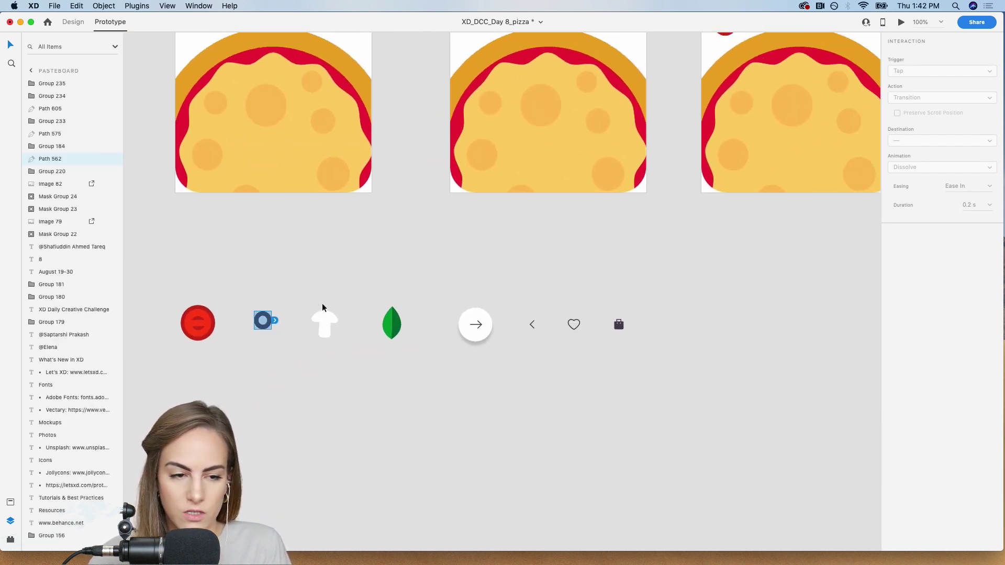
In design mode, copy Tomato Group from Tomato added and paste it onto the Olive none pizza
left_click(73, 21)
scroll(435, 232, "up", 4)
scroll(435, 232, "left", 3)
scroll(463, 244, "right", 10)
scroll(463, 243, "up", 2)
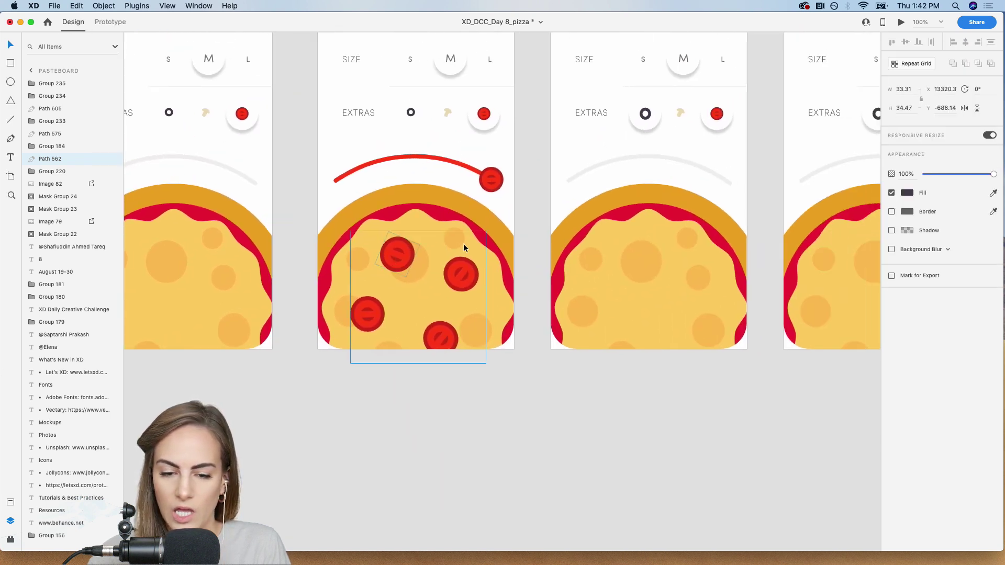
scroll(582, 288, "left", 6)
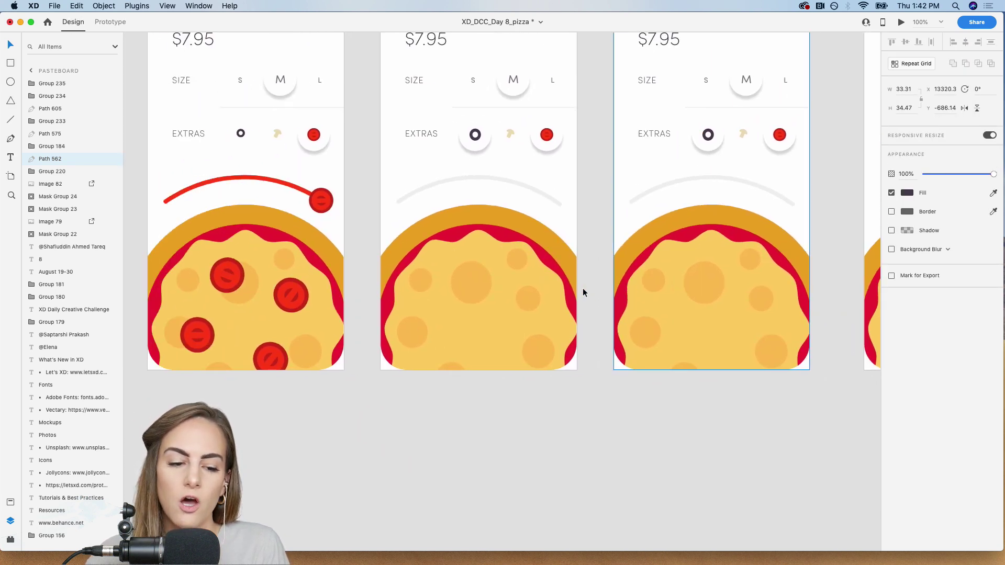
left_click(338, 297)
scroll(338, 297, "left", 2)
scroll(338, 297, "up", 1)
scroll(338, 297, "right", 10)
scroll(338, 297, "up", 2)
scroll(338, 297, "left", 2)
left_click(392, 328)
key("super+v")
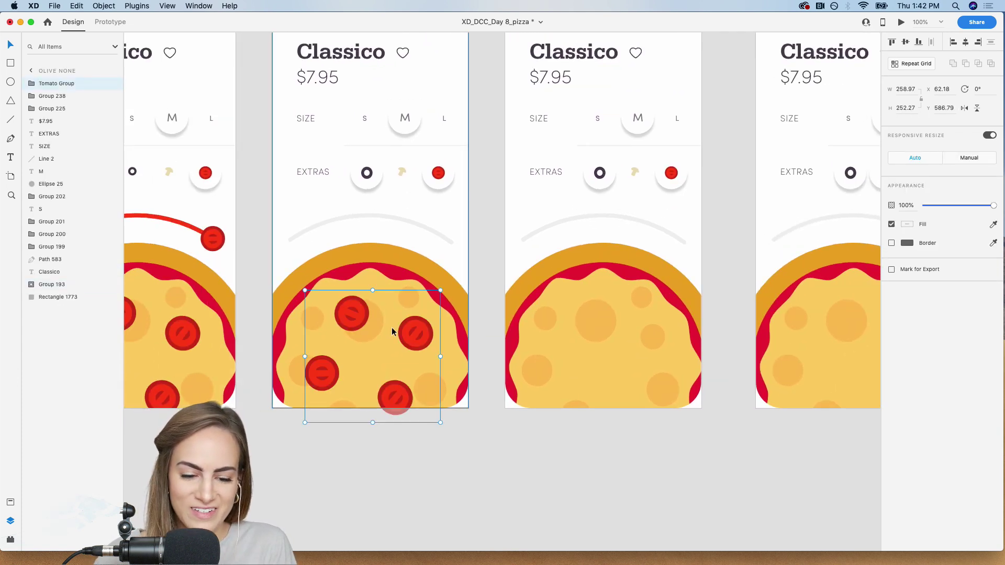
Paste Tomato Group onto the pizza on the Olive Added artboard
left_click(634, 317)
scroll(633, 317, "right", 3)
scroll(633, 317, "up", 1)
key("super+v")
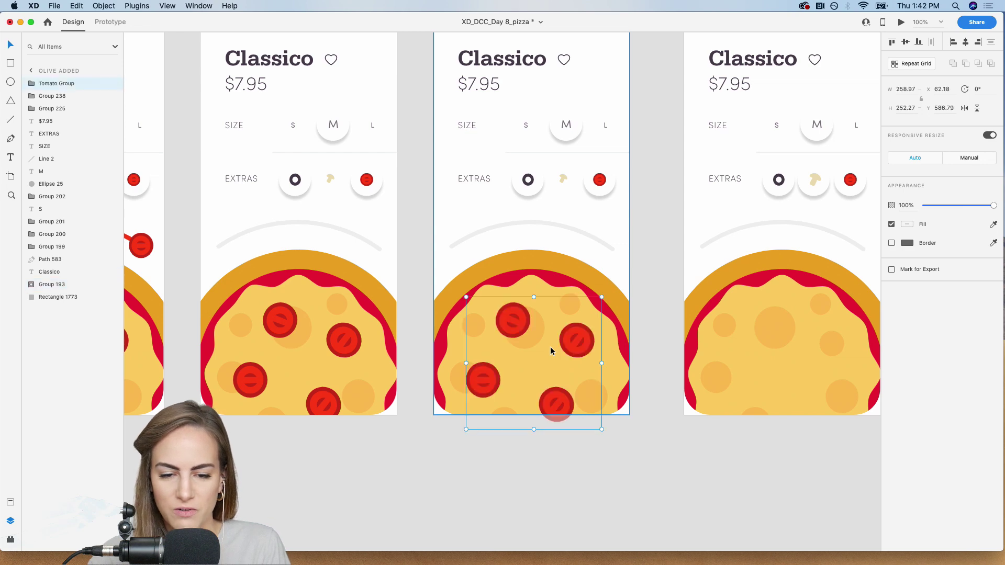
Paste Tomato Group onto the pizzas on the Mushroom none and Mushroom added artboards
scroll(483, 416, "right", 5)
scroll(483, 416, "up", 1)
left_click(583, 375)
key("super+v")
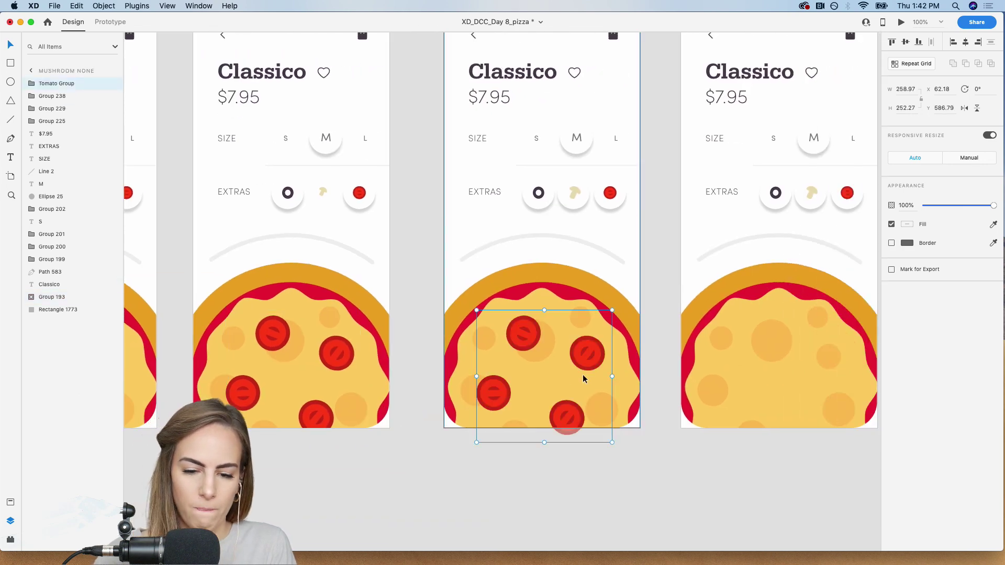
scroll(583, 375, "right", 5)
left_click(633, 369)
key("super+v")
scroll(635, 369, "left", 6)
scroll(636, 369, "left", 4)
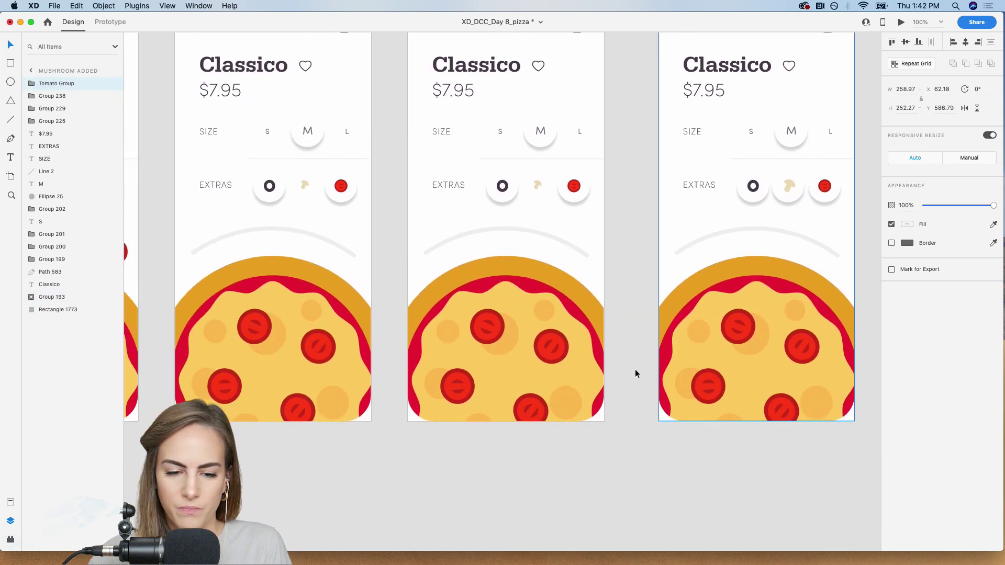
Copy the olive ring from the topping artwork on the pasteboard
left_click(409, 463)
scroll(409, 464, "down", 2)
scroll(409, 464, "left", 8)
scroll(409, 464, "left", 6)
scroll(410, 463, "down", 2)
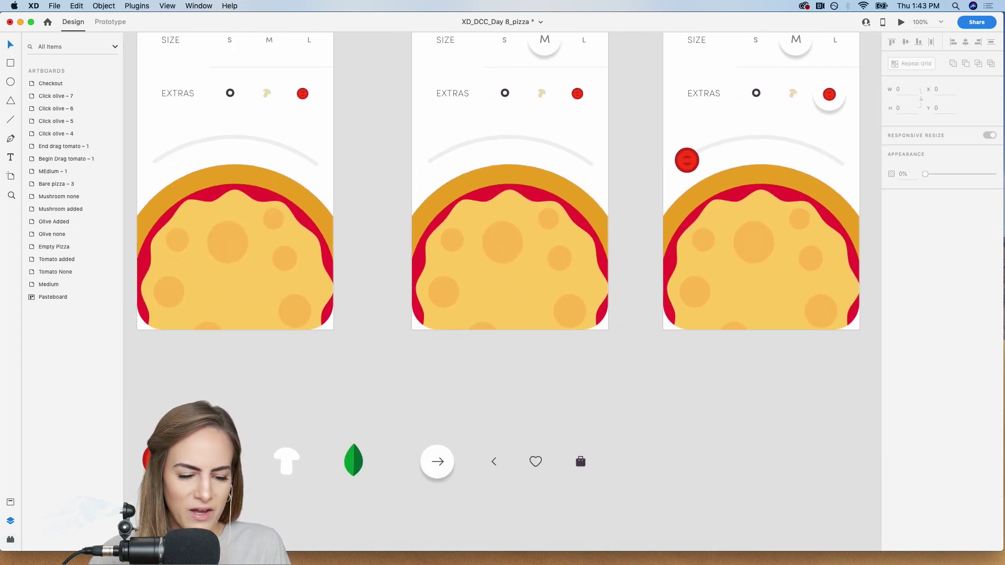
left_click(687, 161)
Paste the olive ring onto the pizza on the Olive Added artboard
scroll(687, 160, "up", 2)
scroll(687, 161, "right", 6)
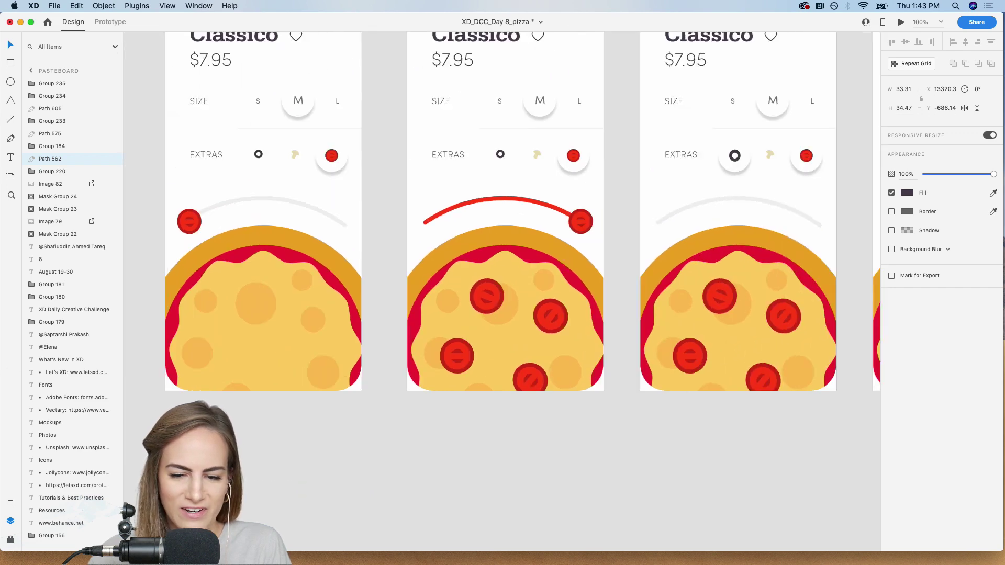
scroll(530, 370, "right", 2)
scroll(530, 370, "up", 2)
left_click(529, 370)
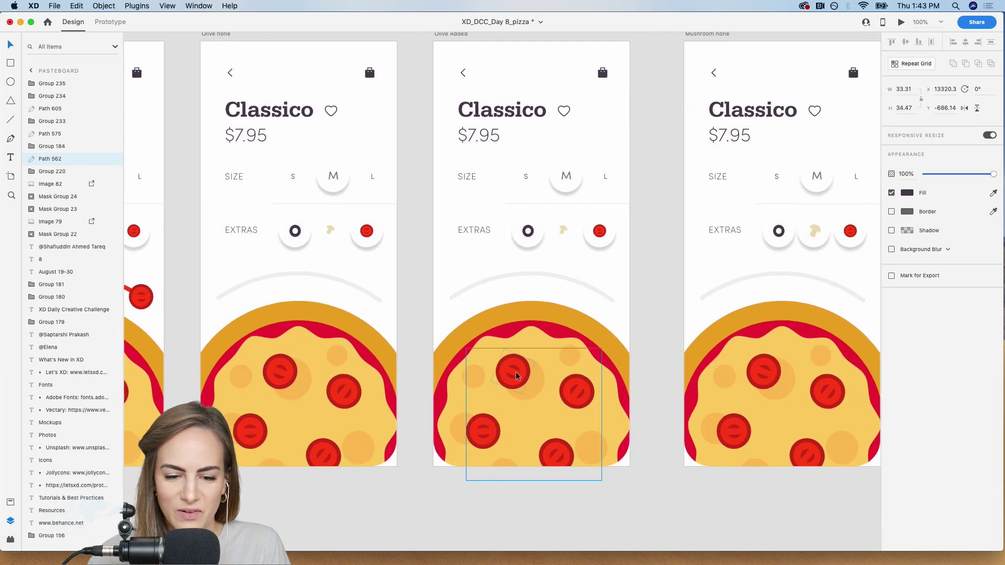
scroll(530, 369, "right", 2)
scroll(530, 369, "down", 1)
scroll(381, 306, "left", 6)
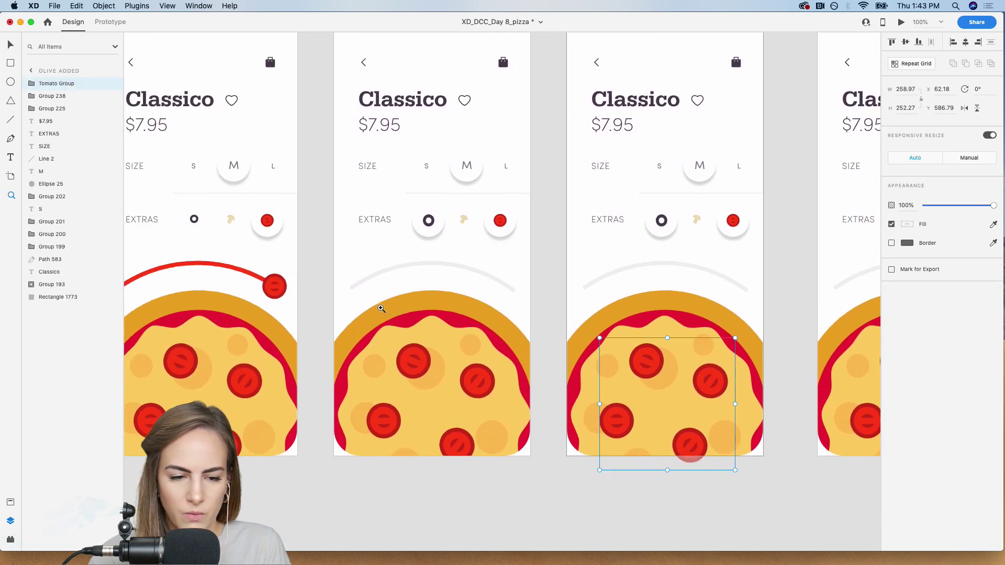
key("z")
scroll(382, 309, "left", 3)
scroll(382, 309, "right", 3)
scroll(382, 309, "up", 1)
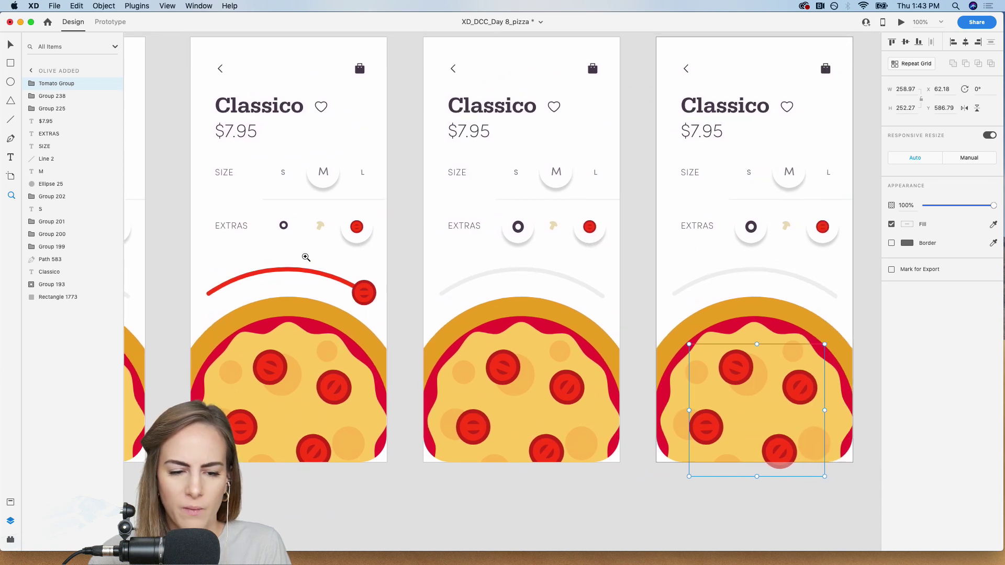
scroll(583, 250, "right", 6)
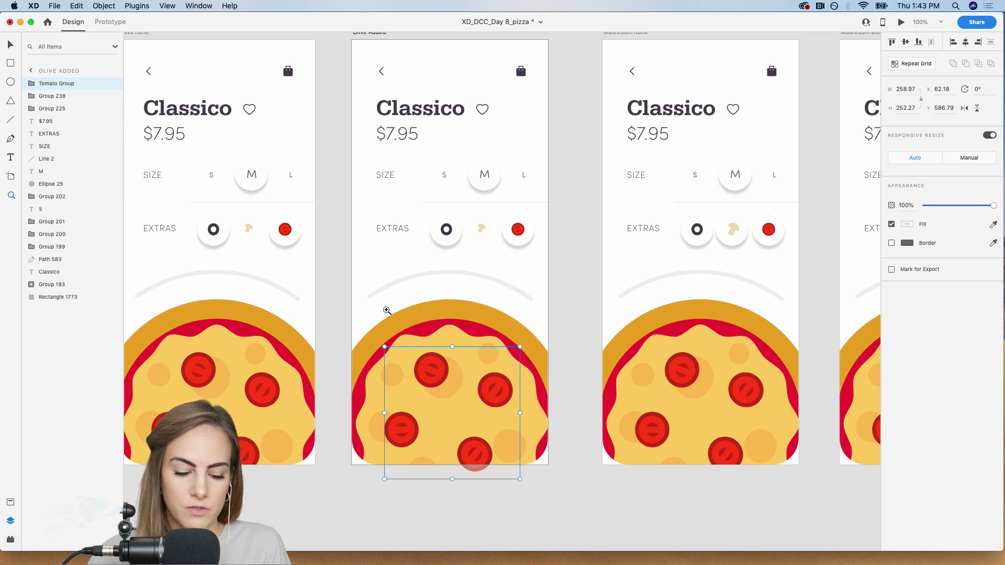
left_click_drag(345, 308, 557, 461)
key("super+v")
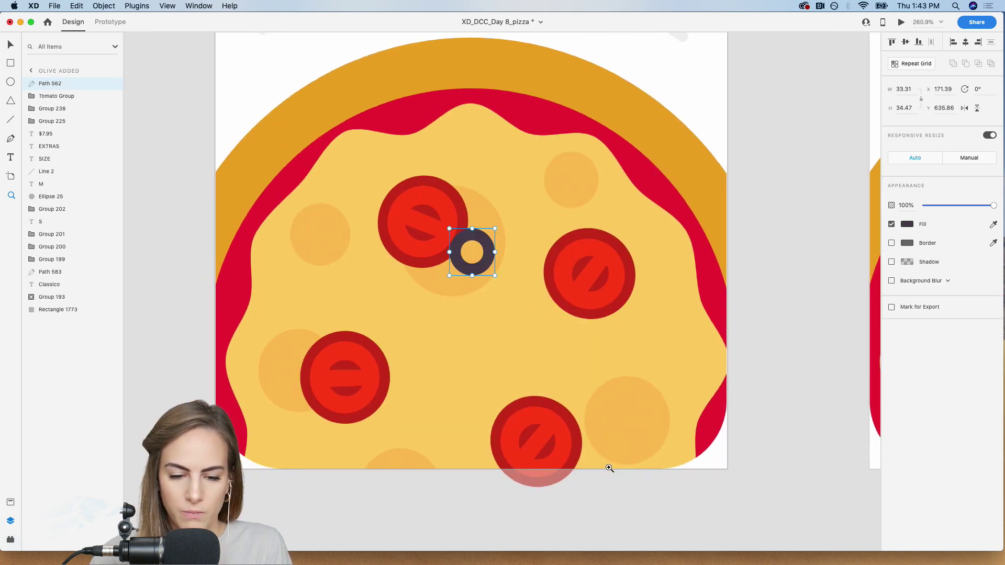
Duplicate the olive ring and spread four rings across the pizza between the tomato slices
left_click_drag(482, 269, 573, 211)
key("super+d")
left_click(372, 243)
key("super+d")
left_click_drag(372, 244, 427, 423)
left_click(372, 243)
key("super+d")
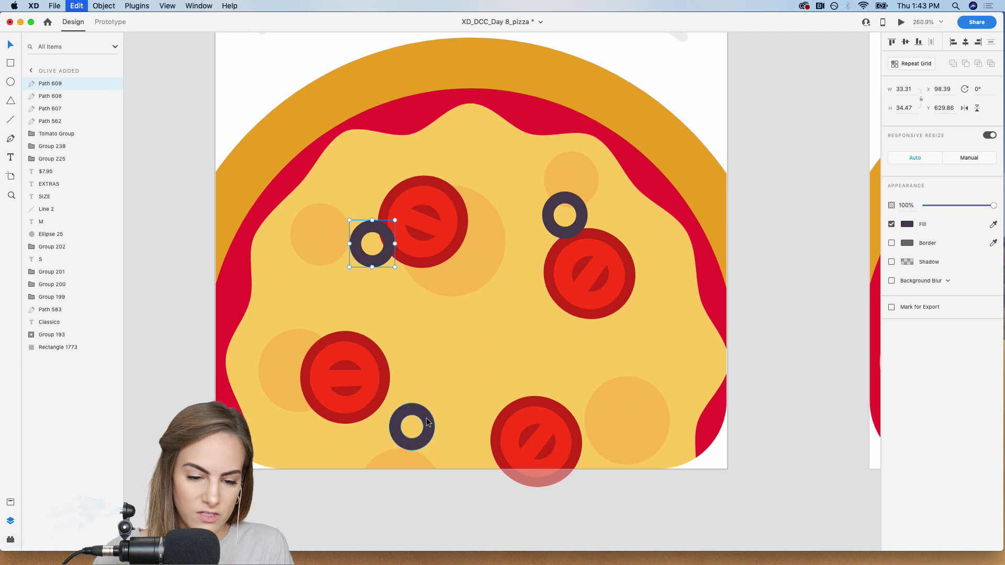
left_click_drag(383, 231, 631, 358)
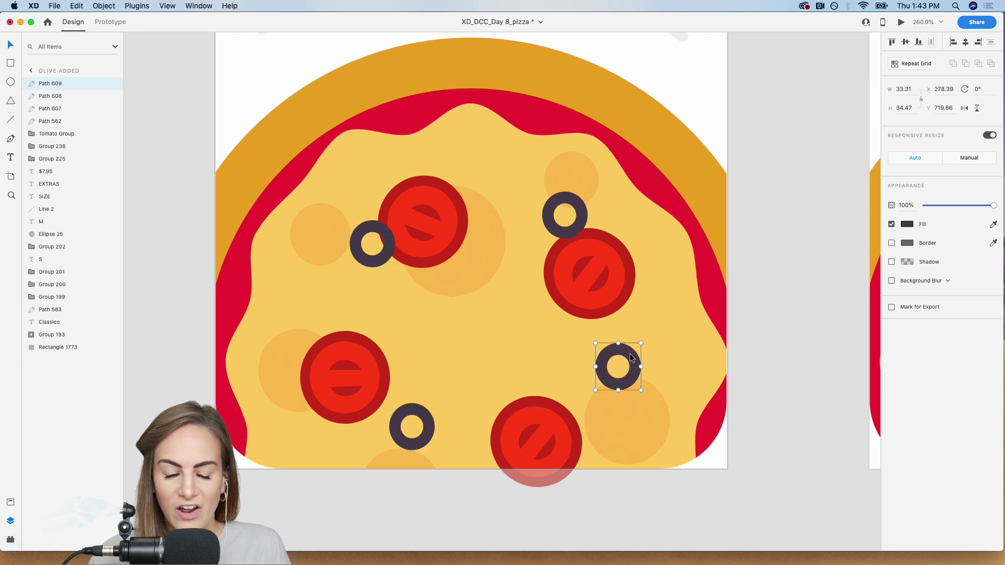
Group the four olive rings and rename the group Olive Group
left_click(429, 415, "shift")
left_click(383, 260, "shift")
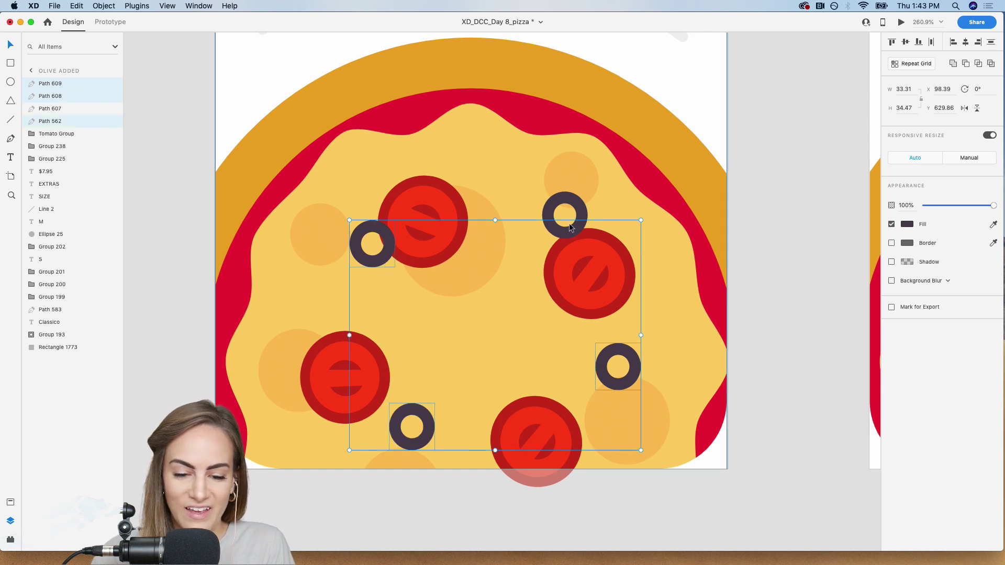
left_click(585, 211, "shift")
key("super+g")
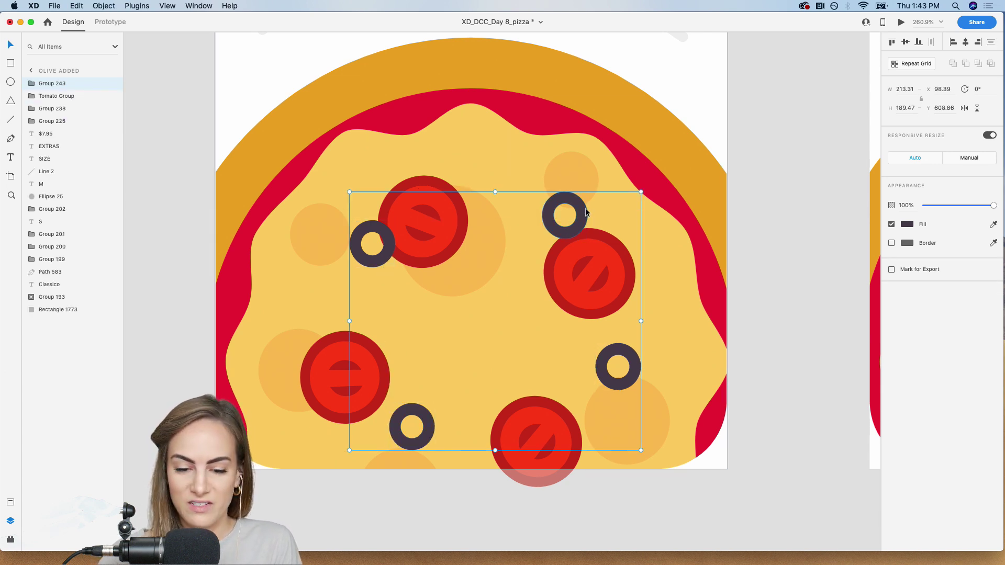
double_click(53, 84)
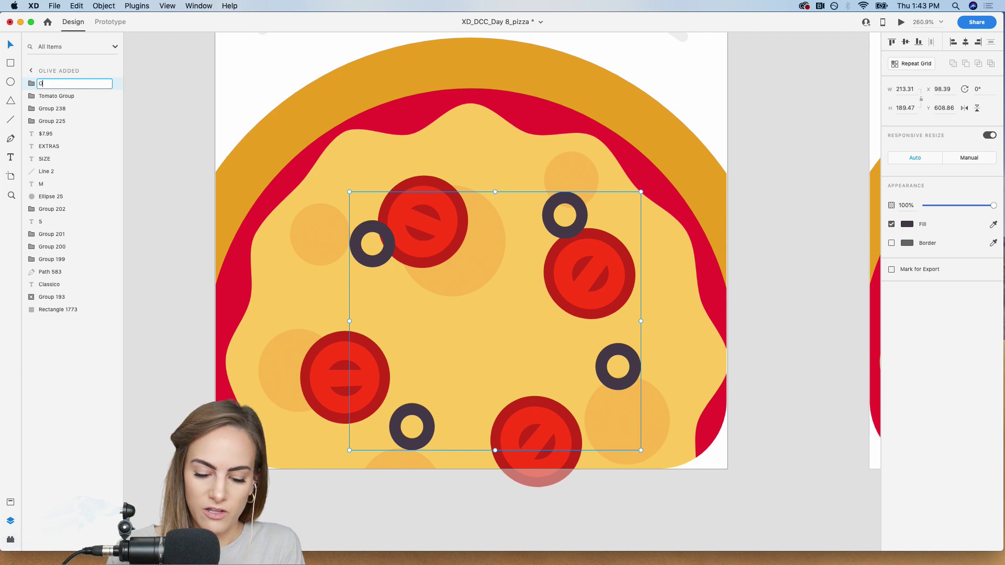
type("Olive Group")
key("Return")
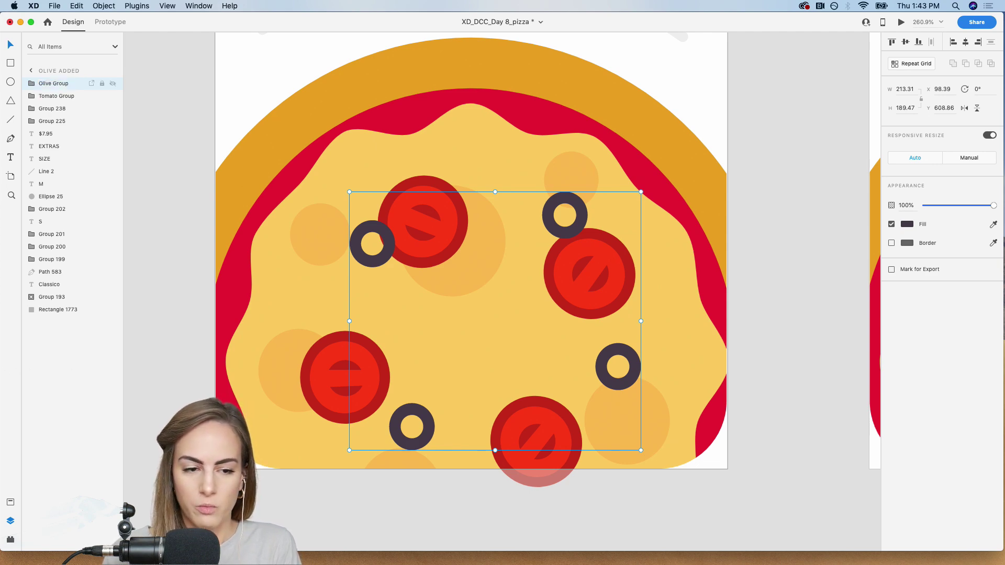
Paste a copy of Olive Group onto the Olive none artboard and move it up over the artboard's header
key("super+1")
scroll(309, 297, "left", 5)
scroll(309, 296, "up", 4)
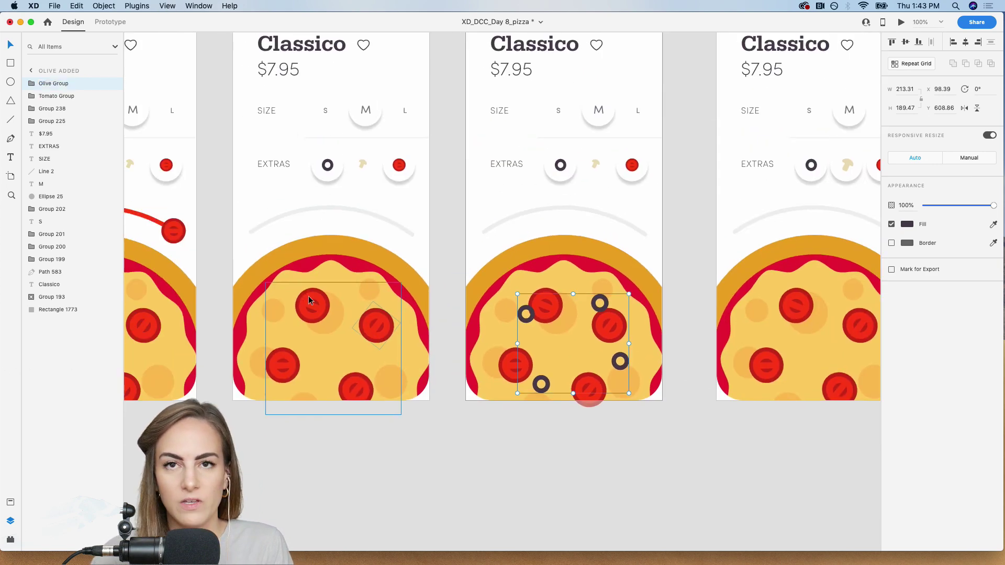
scroll(309, 297, "up", 2)
scroll(309, 296, "left", 2)
left_click(504, 404)
key("super+v")
left_click_drag(488, 397, 484, 87)
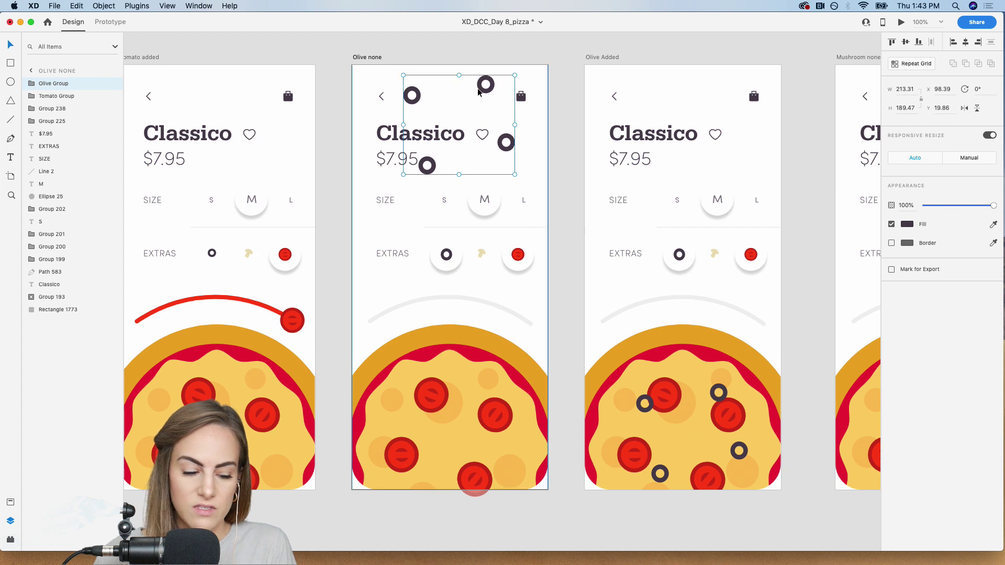
Move Olive Group up past the top edge of the Olive none artboard, to about Y -185
scroll(478, 93, "up", 3)
scroll(478, 92, "left", 1)
scroll(478, 93, "up", 2)
scroll(477, 92, "left", 1)
left_click(558, 202)
key("super+c")
key("Escape")
left_click_drag(518, 253, 515, 153)
key("Up")
key("Up")
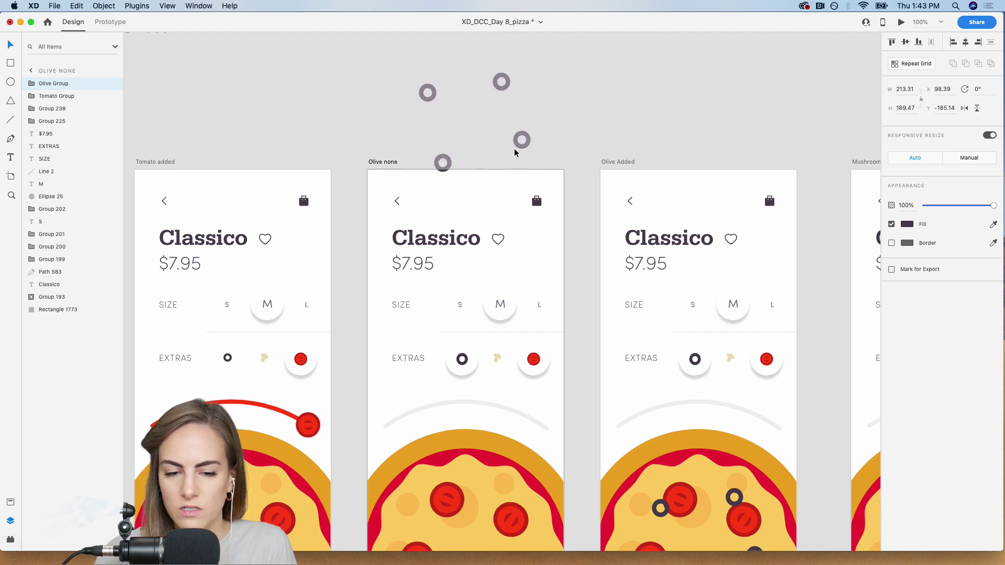
key("Escape")
scroll(461, 146, "down", 2)
scroll(461, 145, "right", 2)
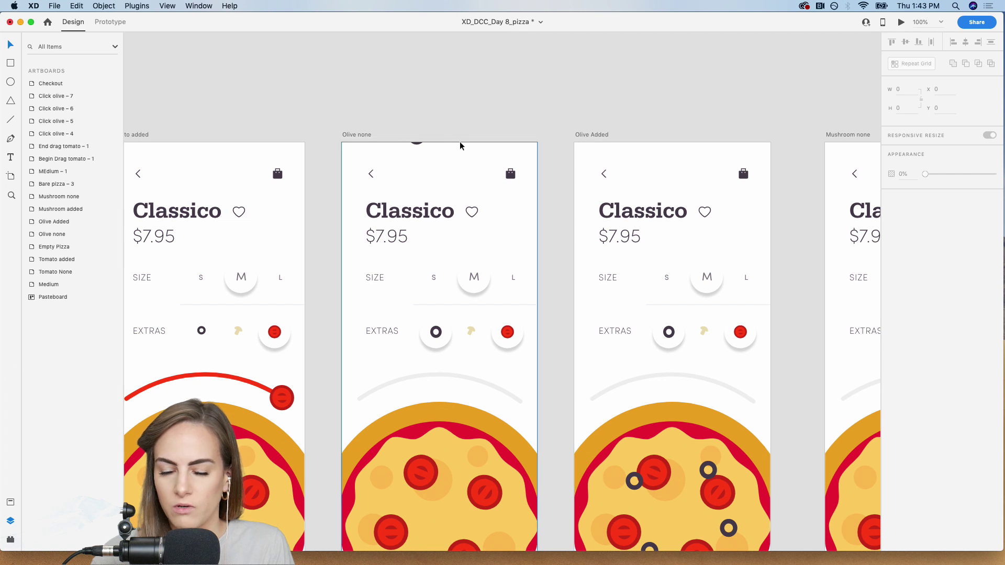
scroll(461, 145, "down", 2)
scroll(461, 145, "right", 2)
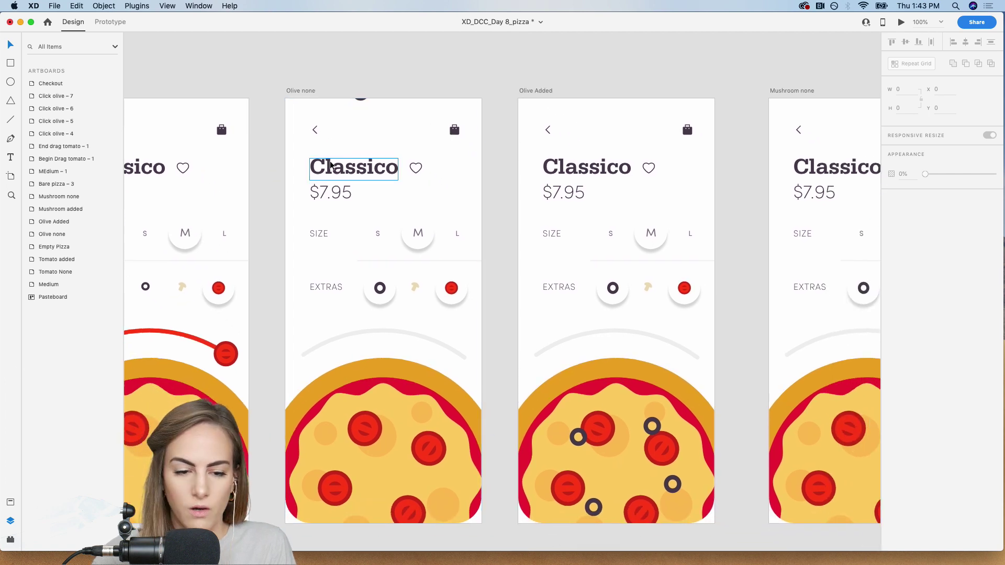
scroll(345, 153, "down", 1)
scroll(345, 152, "right", 1)
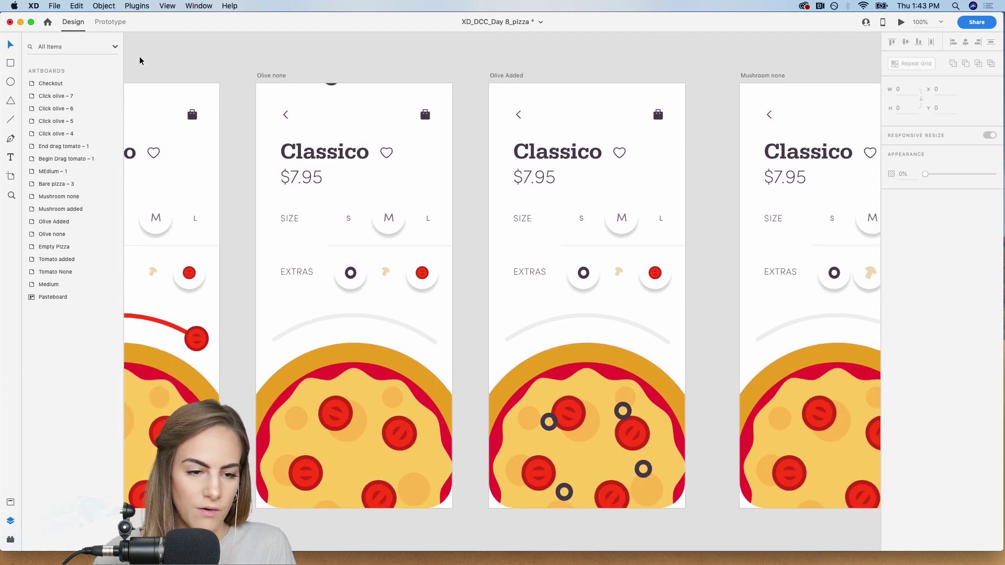
left_click(111, 23)
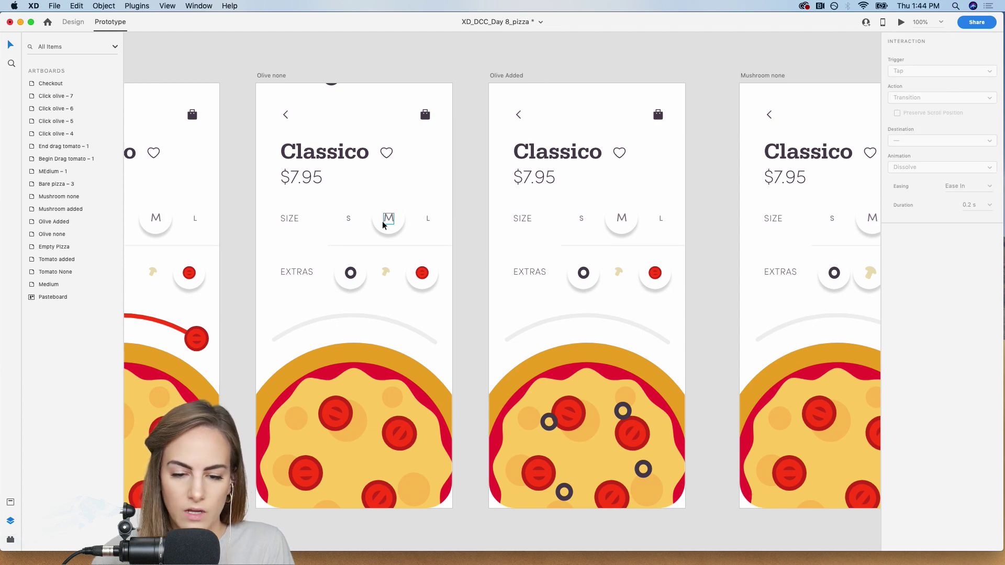
scroll(382, 225, "down", 2)
scroll(383, 225, "right", 1)
left_click(72, 22)
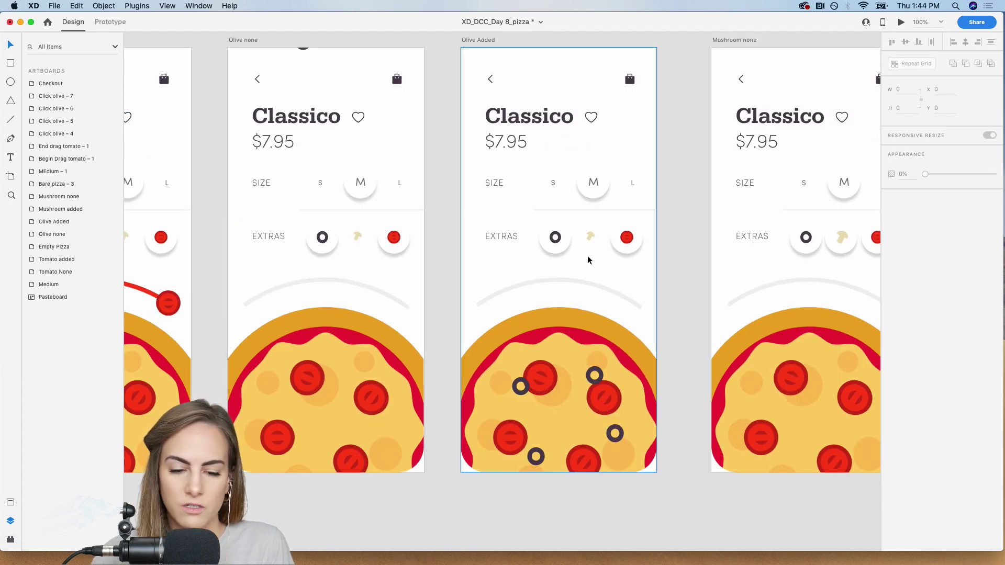
scroll(560, 261, "right", 1)
Copy the single olive ring from the pasteboard for use as a slider handle
left_click(536, 369)
scroll(552, 386, "left", 3)
scroll(553, 386, "down", 1)
scroll(553, 385, "down", 3)
scroll(552, 386, "left", 5)
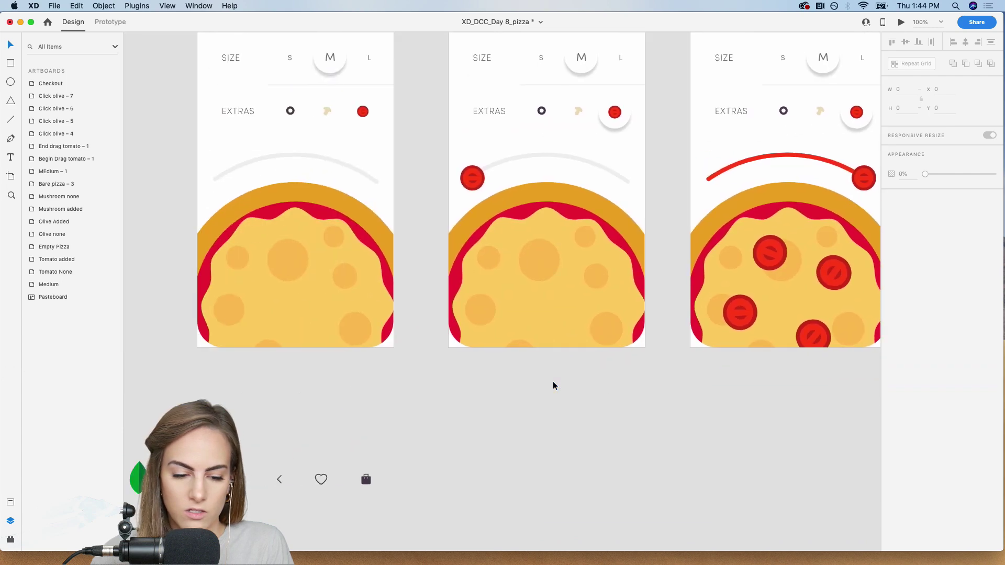
left_click(143, 443)
Paste the olive ring onto Olive Added and place it at the right end of the slider arc, about X 323, Y 476
scroll(503, 229, "up", 5)
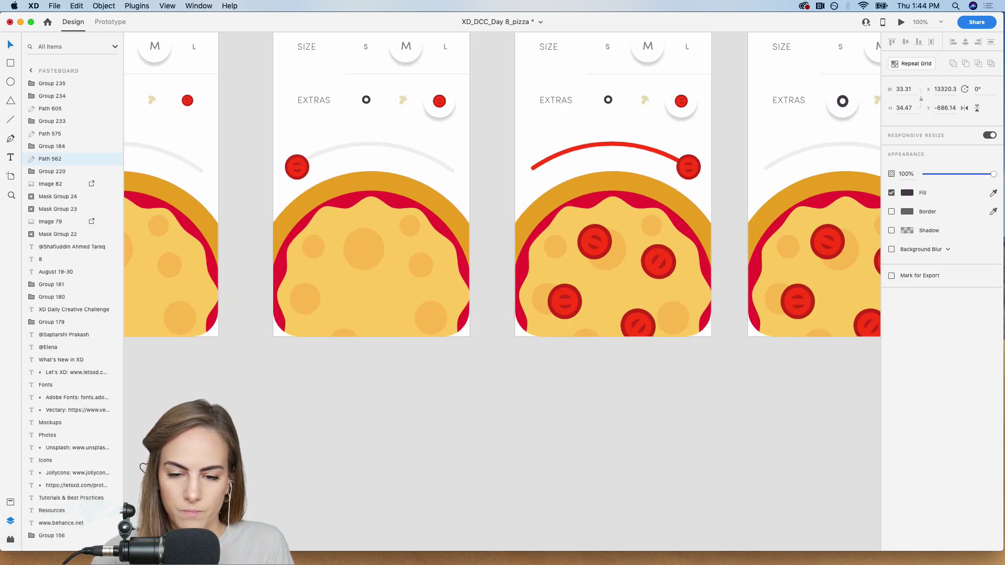
key("z")
scroll(457, 222, "right", 1)
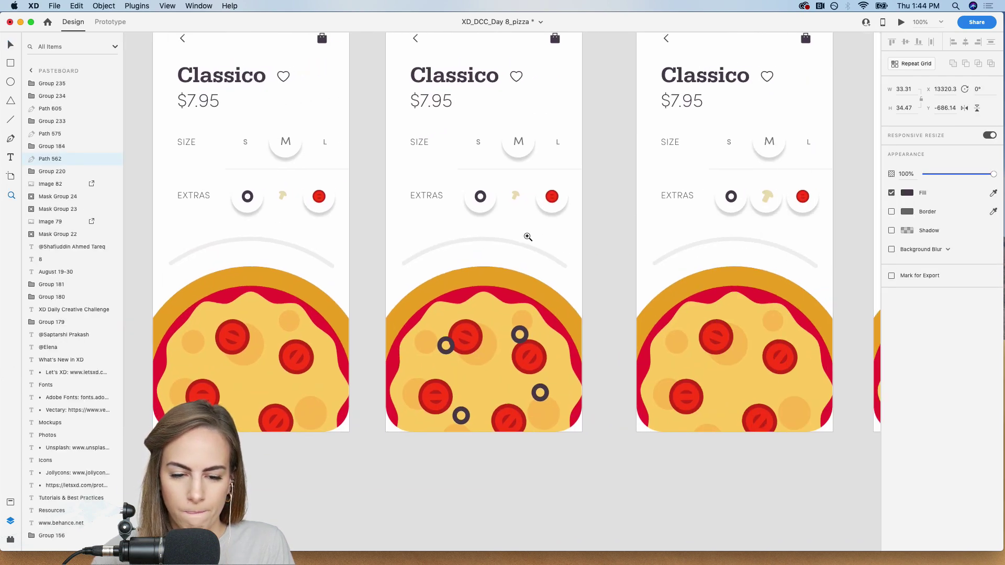
left_click_drag(531, 239, 573, 278)
key("super+v")
left_click_drag(626, 302, 639, 306)
key("super+2")
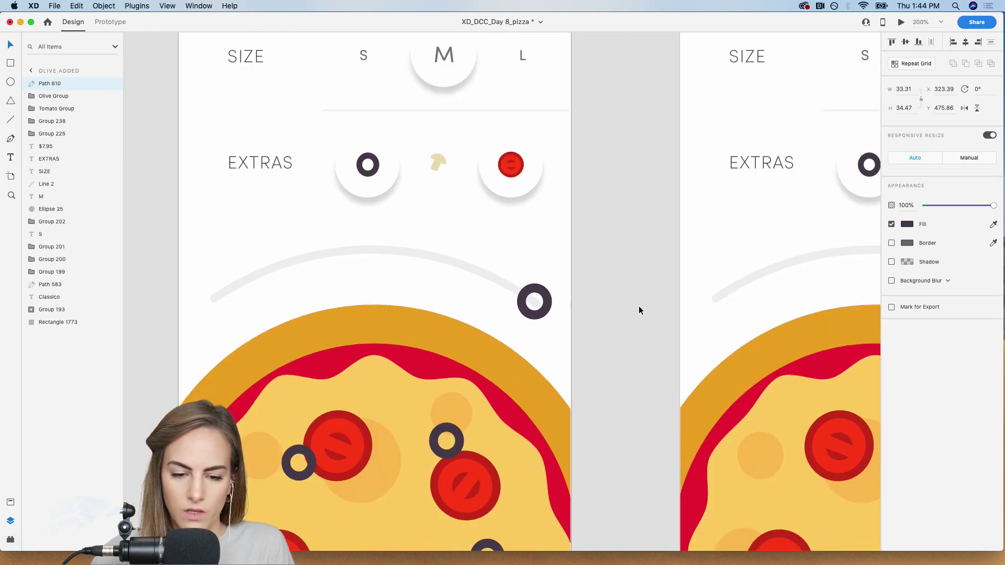
Duplicate the grey slider arc on Olive Added in place and recolor the copy's border with the dark olive color
scroll(638, 306, "left", 3)
left_click(561, 266)
key("super+c")
key("super+v")
left_click_drag(930, 207, 994, 206)
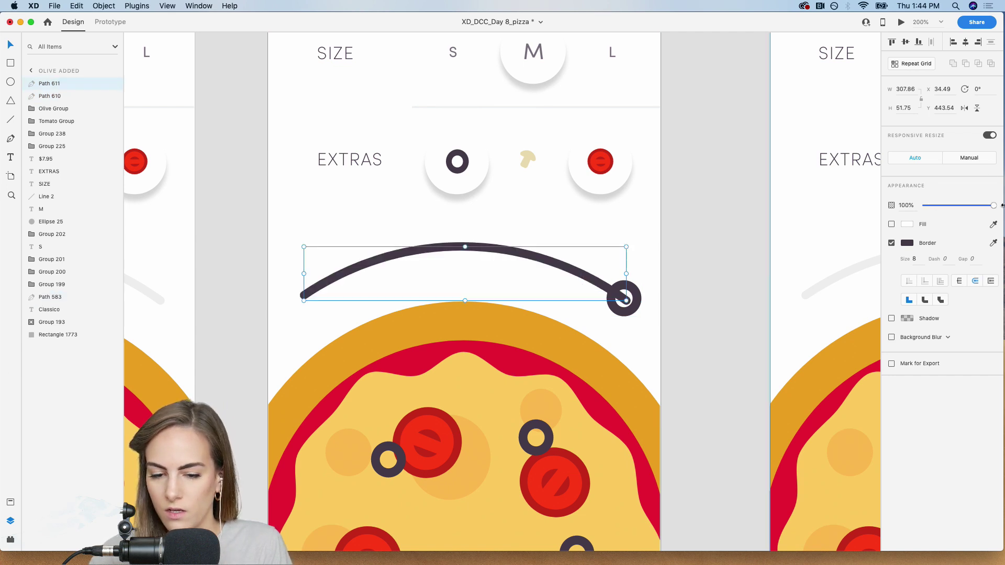
Move the olive ring aside and shorten the dark arc by adding a point near its right end and removing the original end point
key("z")
left_click_drag(575, 270, 705, 356)
key("v")
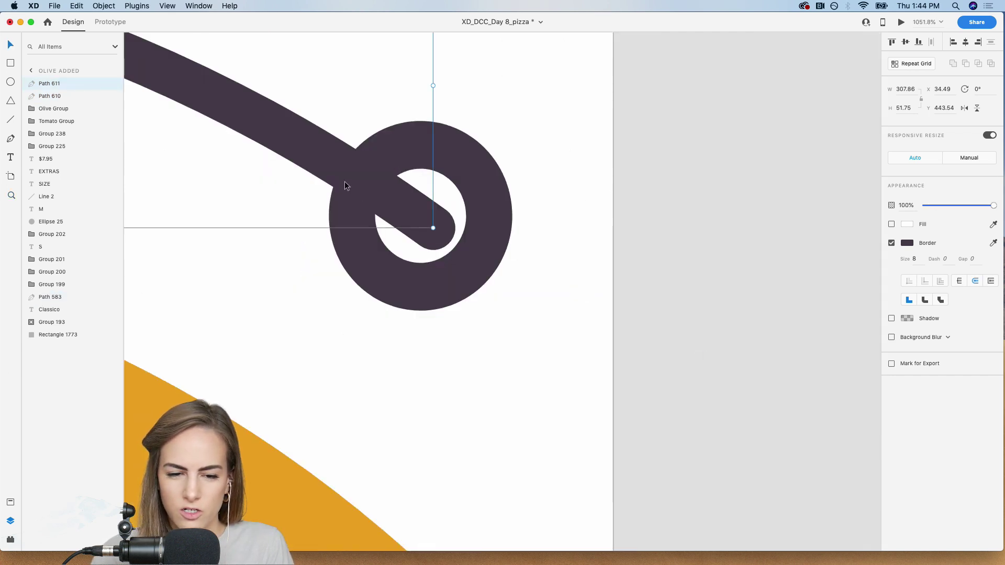
left_click_drag(488, 257, 487, 394)
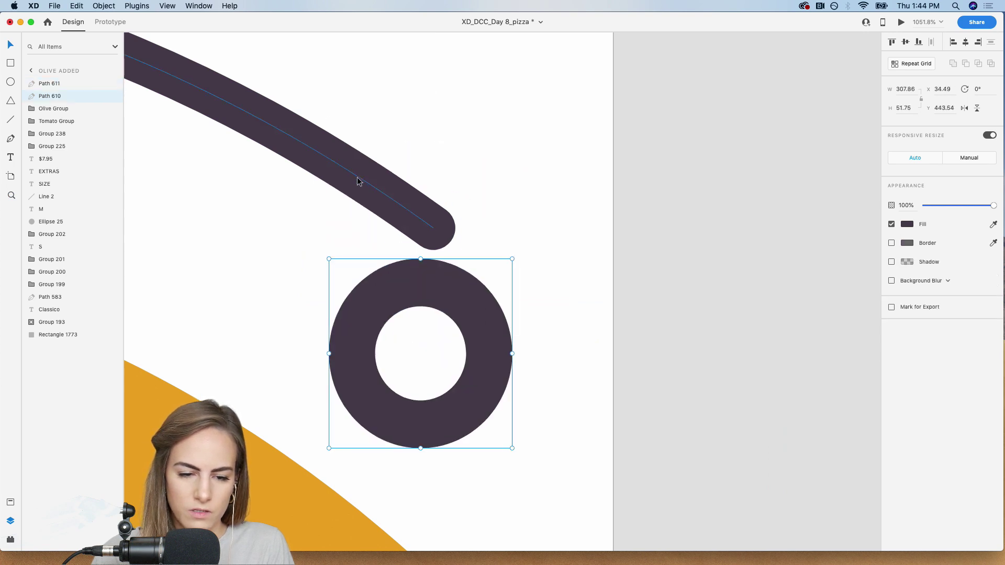
left_click(358, 181)
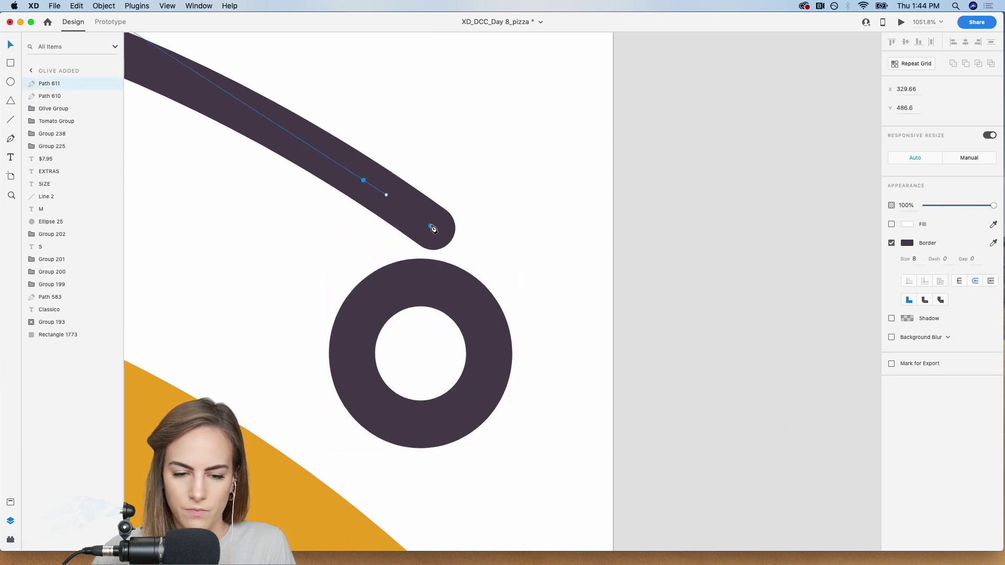
key("Delete")
key("super+minus")
key("super+minus")
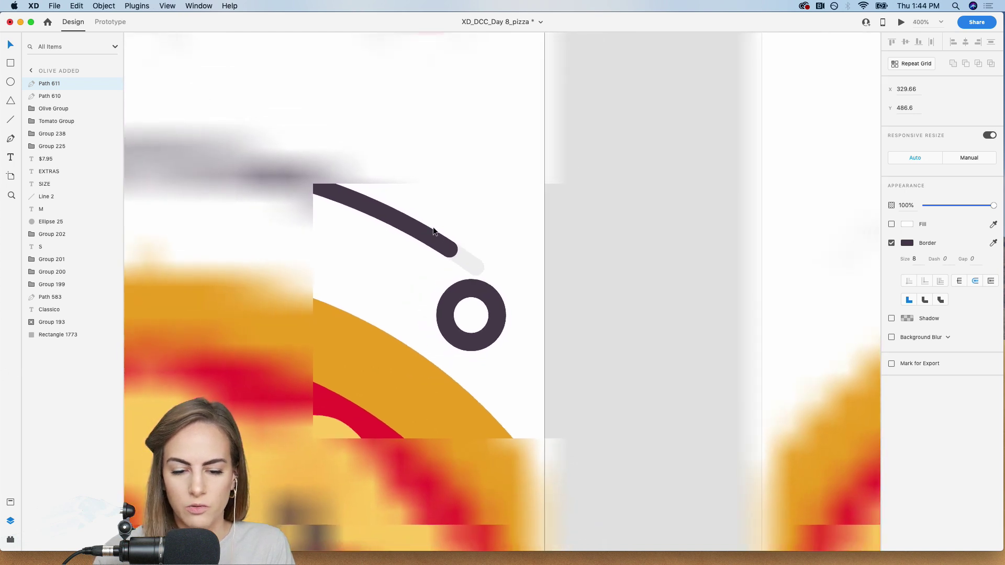
Move the olive ring back onto the right end of the dark arc, about X 323, Y 478
left_click(633, 321)
left_click_drag(489, 321, 492, 271)
key("super+minus")
key("super+minus")
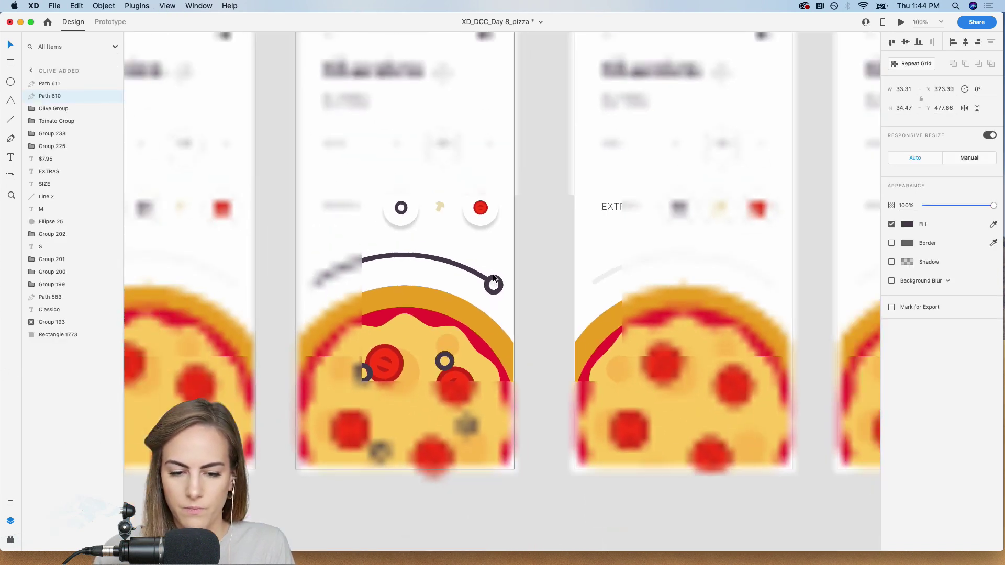
Rename the slider's olive ring on Olive Added as Olive Large and select the dark arc
scroll(493, 274, "left", 5)
scroll(493, 274, "up", 2)
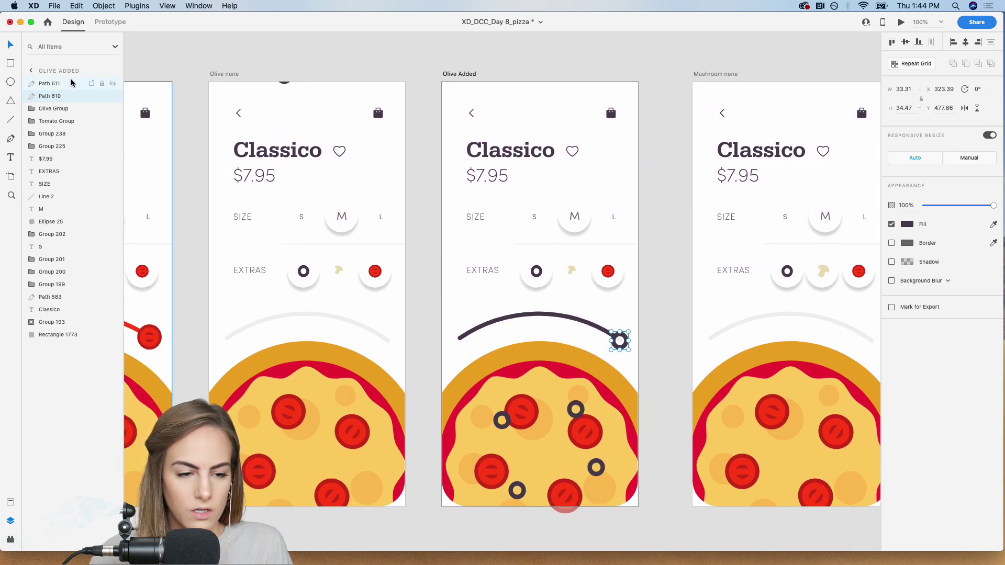
double_click(50, 96)
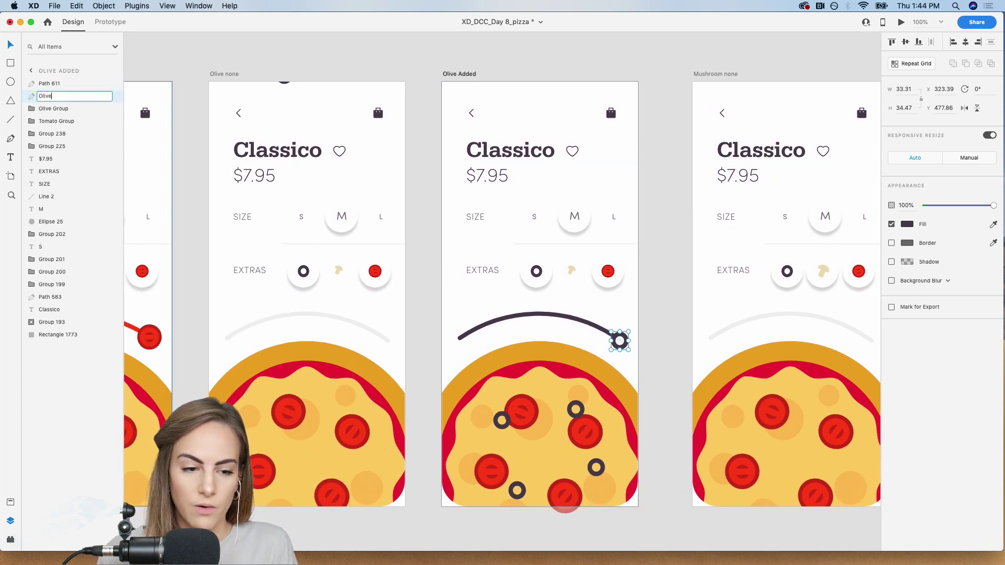
type("arge")
key("Return")
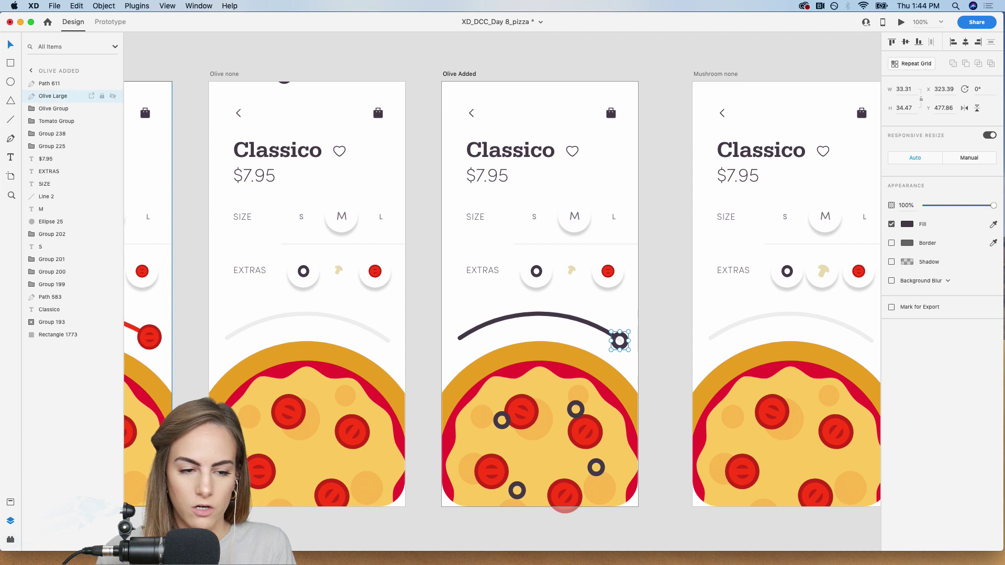
left_click(518, 320)
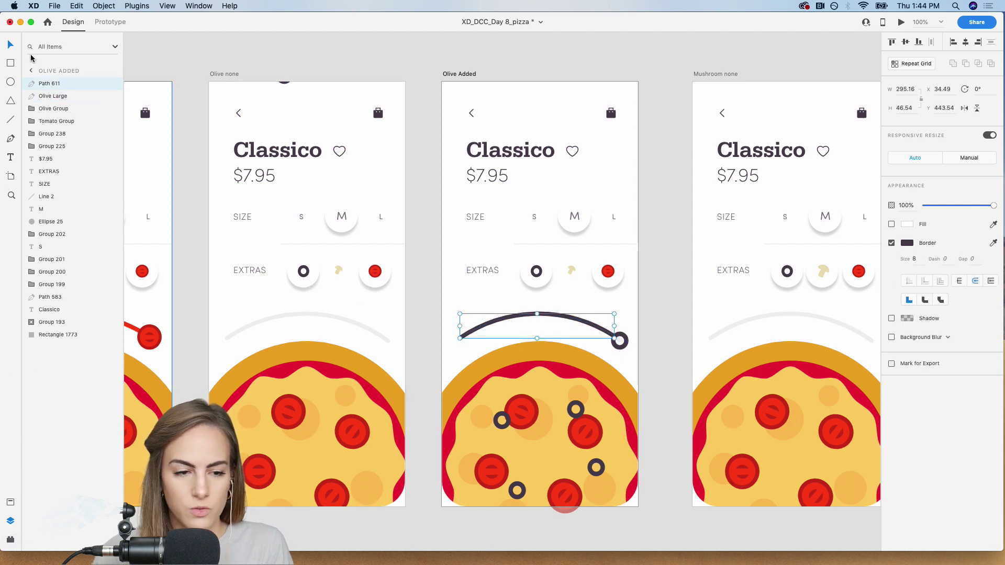
Rename the dark slider arc on Olive Added as Olive path
double_click(41, 83)
type("Olive path")
key("Return")
Copy Olive path and the Olive Large ring from Olive Added and paste them onto the Olive none artboard
left_click(619, 342, "shift")
scroll(622, 352, "left", 8)
key("super+c")
key("super+v")
key("Escape")
Shorten the dark arc on Olive none to a stub by adding a point near its left end and deleting the middle and right points
key("z")
left_click_drag(424, 326, 605, 366)
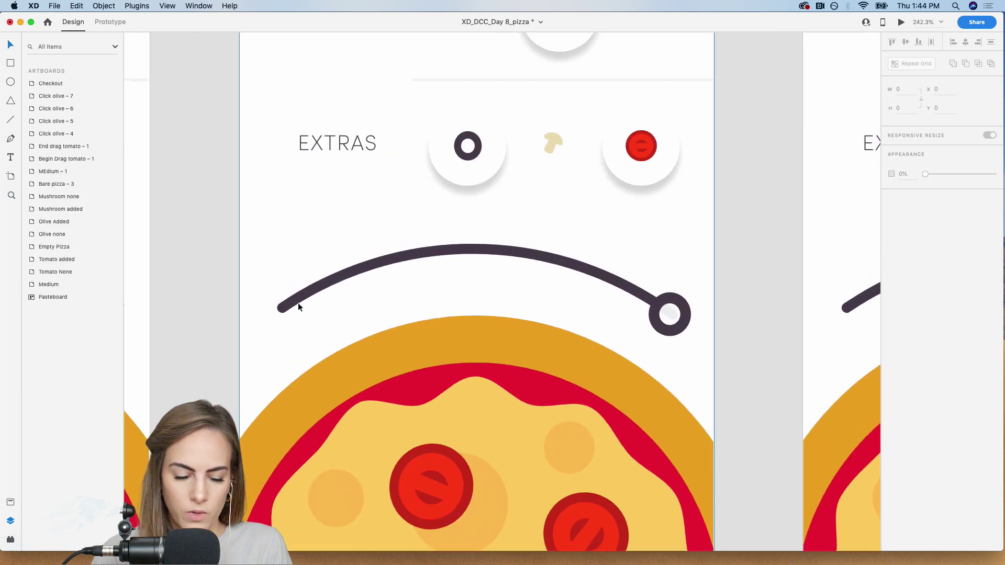
double_click(297, 305)
left_click_drag(292, 309, 299, 304)
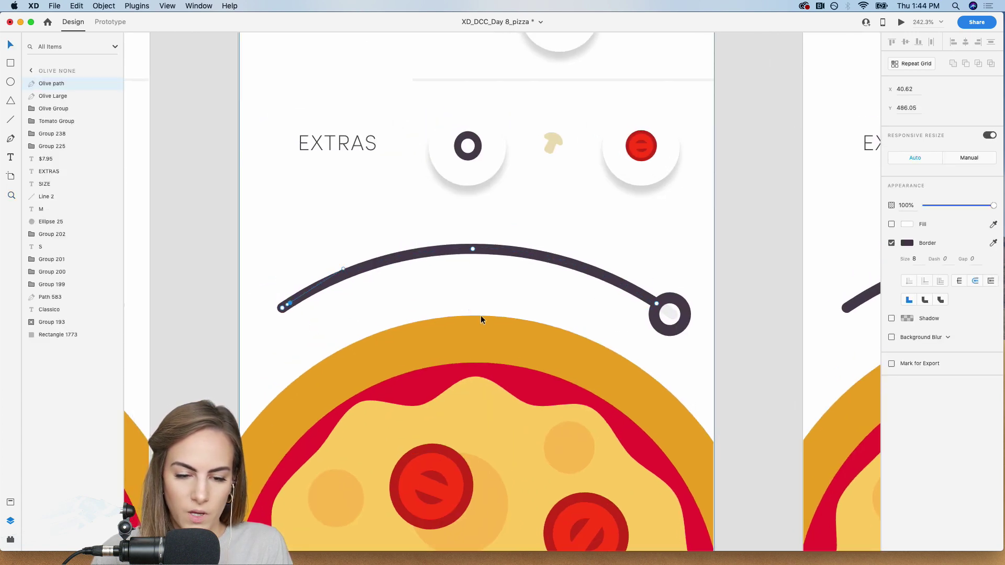
left_click(656, 304)
key("Delete")
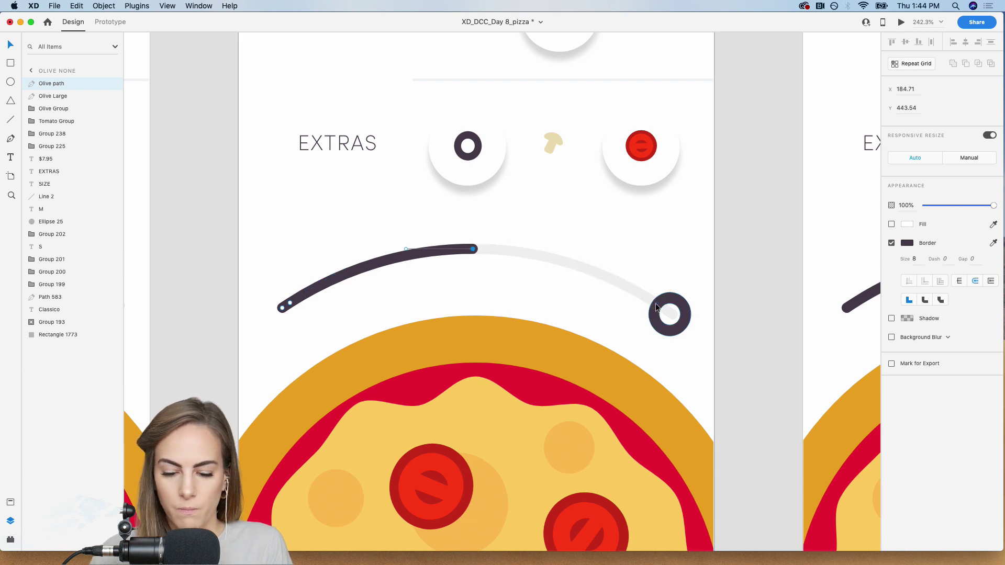
key("Delete")
Move the Olive Large ring on Olive none to the left end of the slider, over the short dark stub
left_click_drag(676, 294, 463, 297)
left_click(712, 317)
left_click_drag(675, 303, 309, 286)
left_click(183, 272)
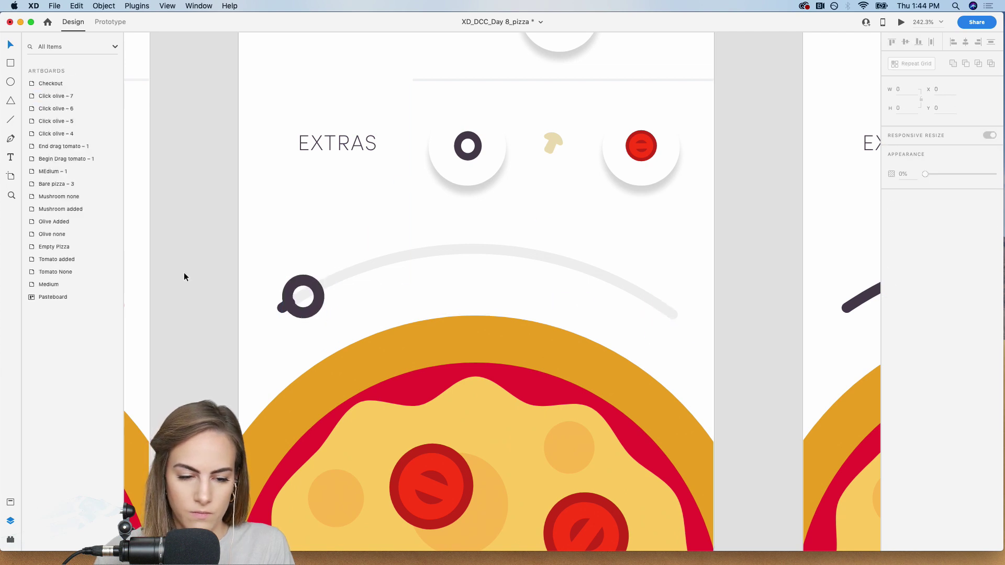
Link the Olive Large ring on Olive none to Olive Added in the prototype with a Drag trigger and Auto-Animate
key("super+minus")
key("super+minus")
key("super+minus")
scroll(184, 272, "right", 3)
left_click(110, 21)
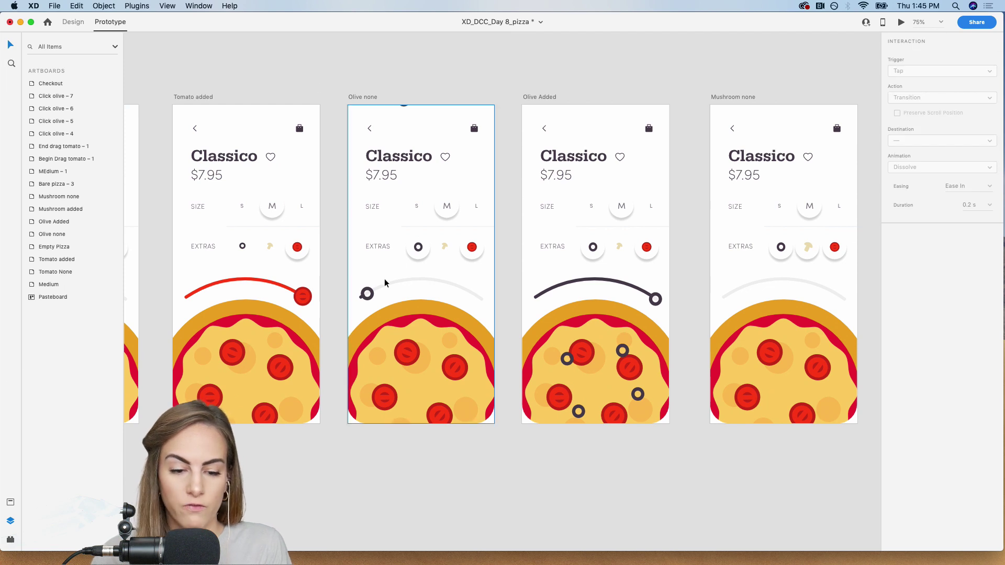
left_click(369, 293)
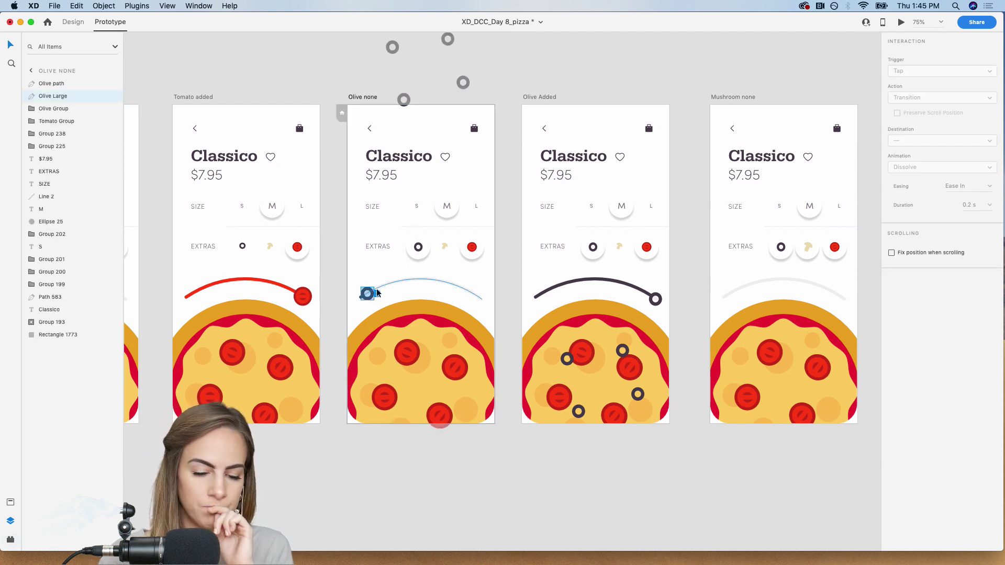
left_click_drag(376, 293, 532, 303)
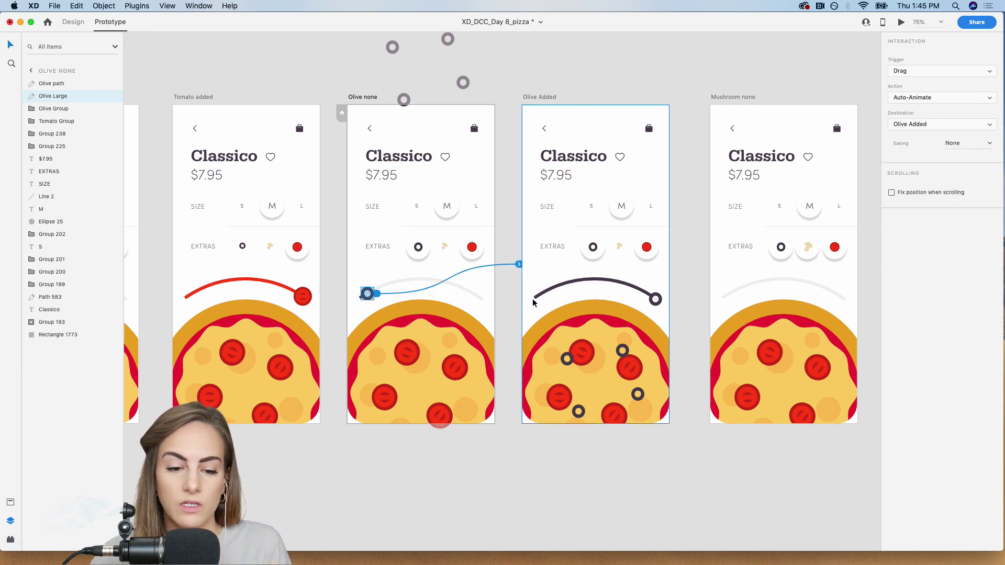
scroll(733, 210, "right", 2)
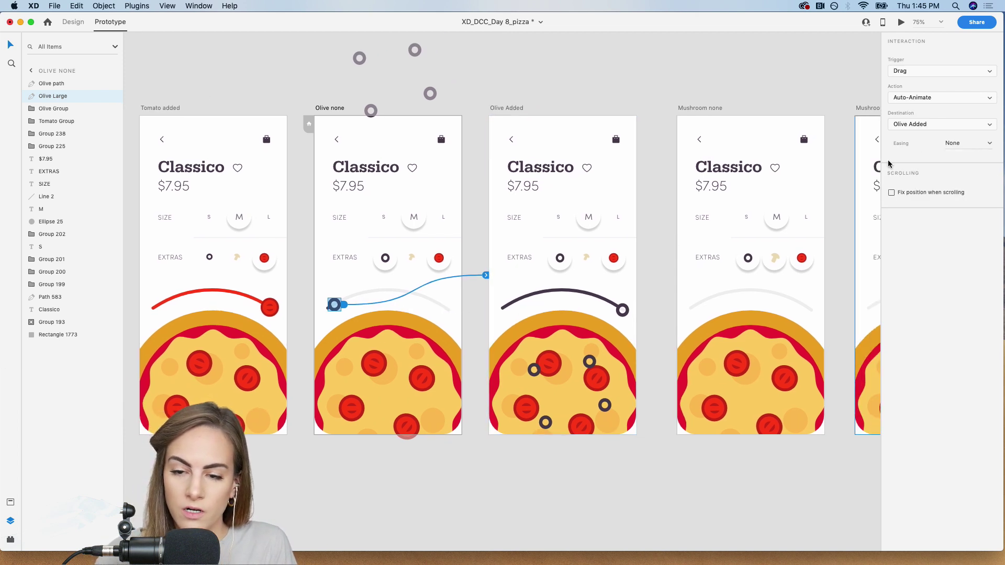
left_click(902, 74)
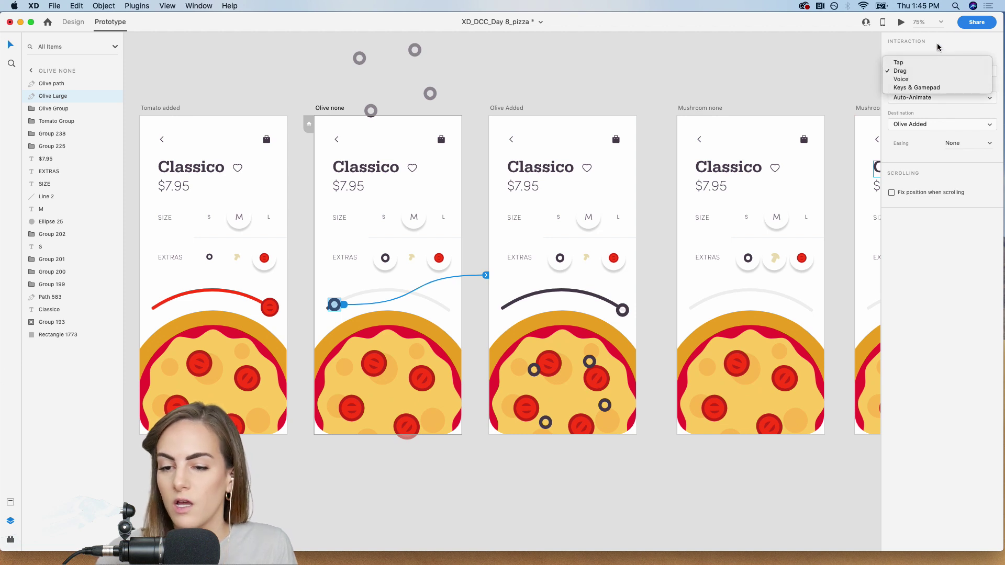
left_click(904, 70)
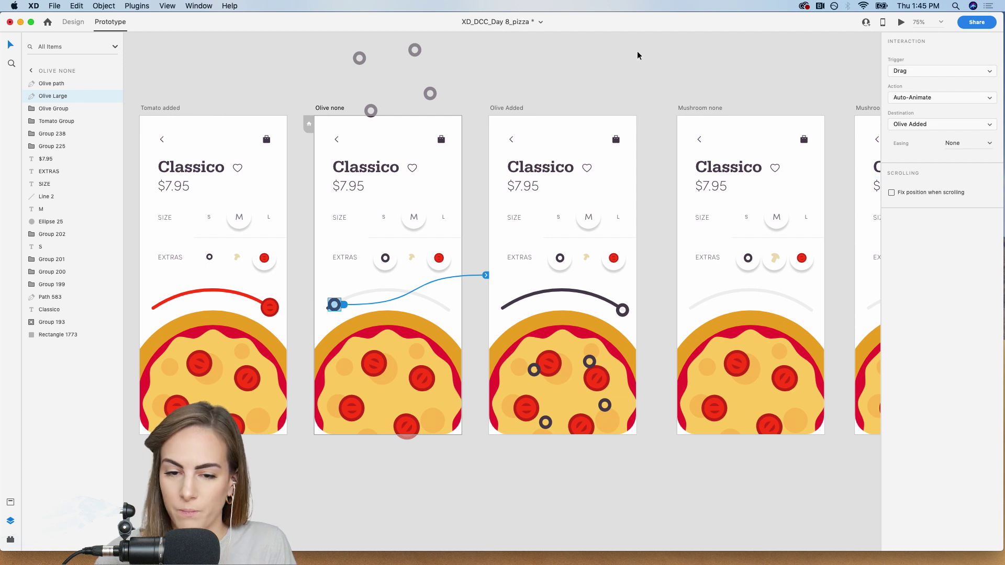
left_click(589, 91)
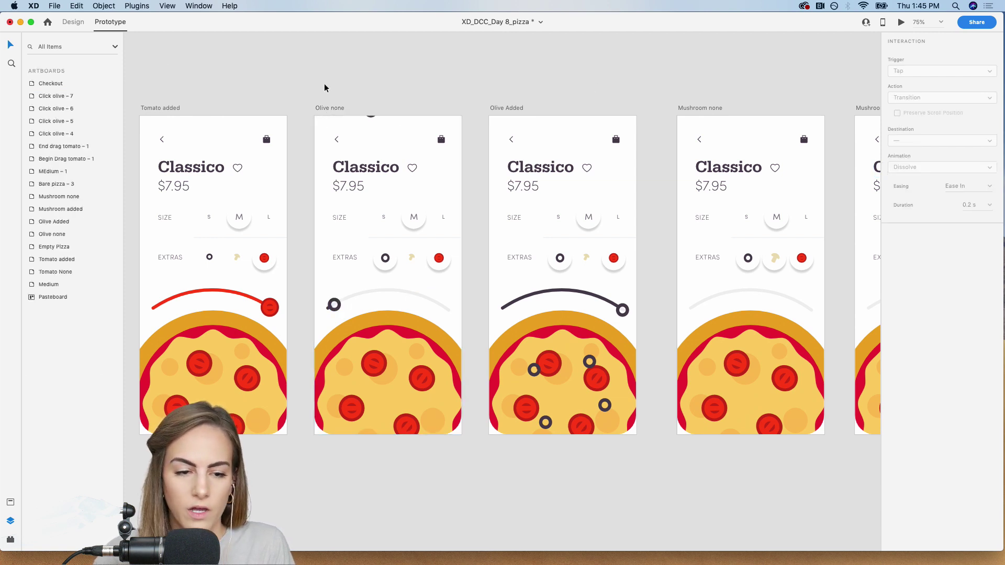
scroll(324, 84, "left", 10)
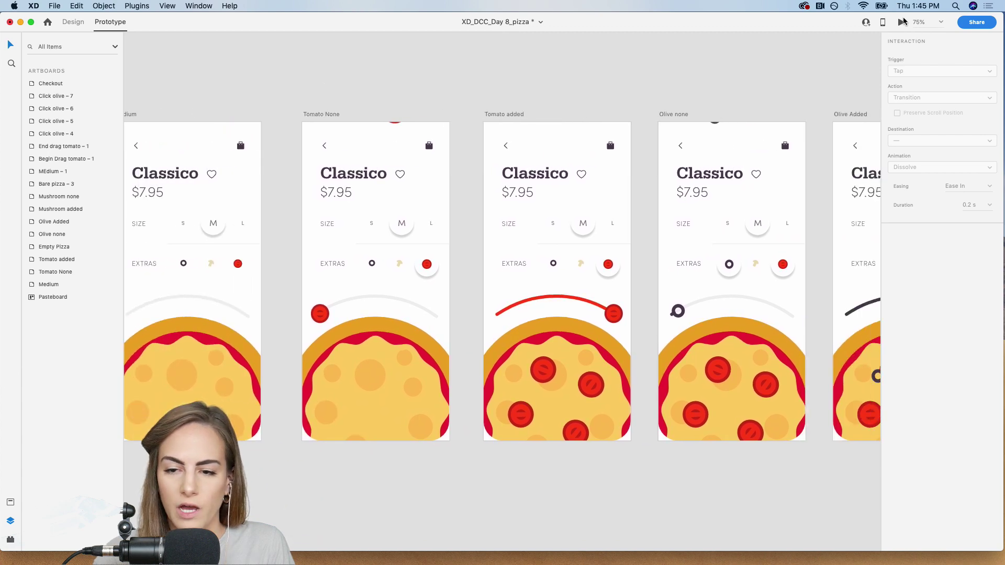
left_click(901, 23)
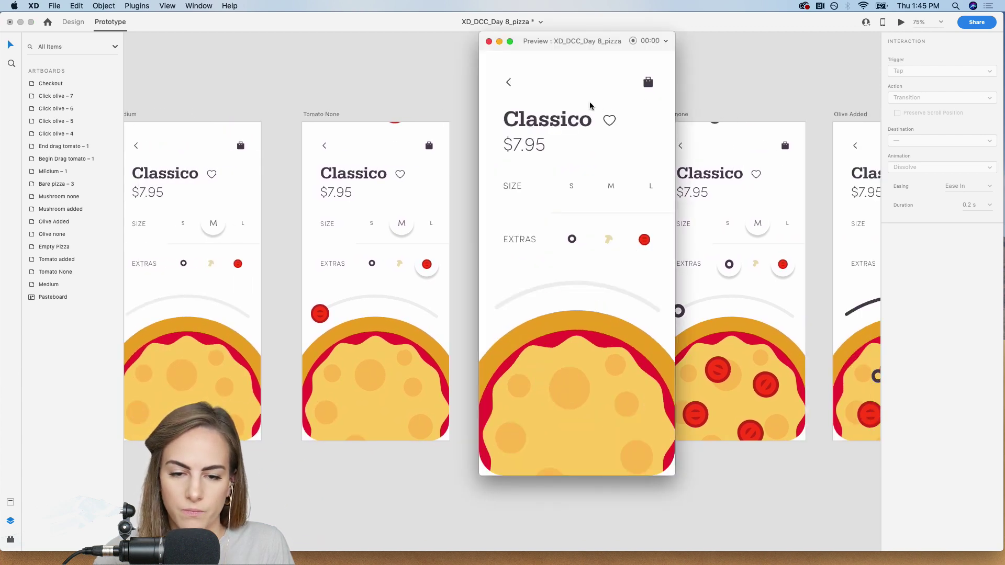
left_click(489, 41)
Preview the flow from Empty Pizza, choosing size M and testing the tomato and olive extras with their sliders
scroll(418, 68, "left", 14)
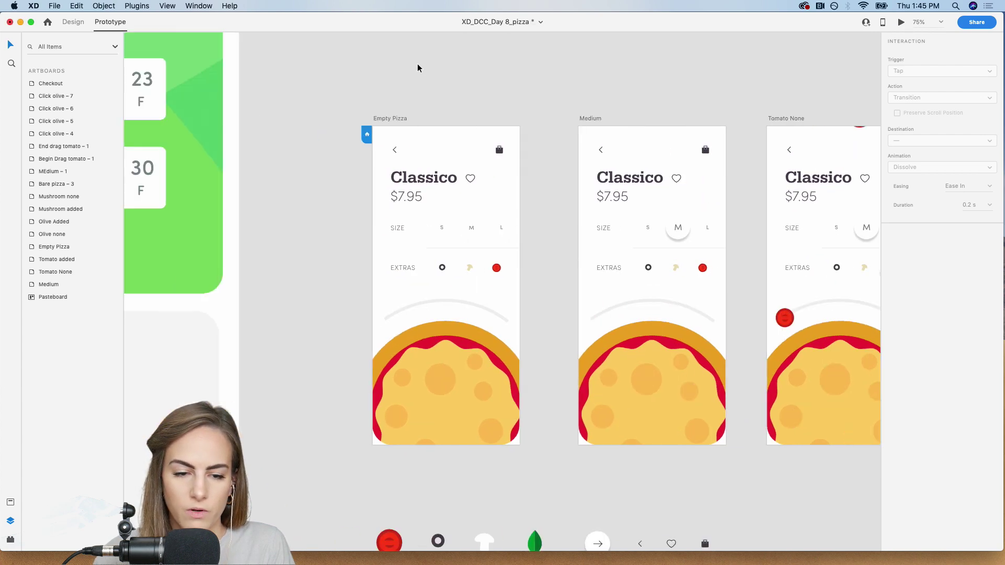
left_click(389, 116)
scroll(390, 117, "right", 2)
scroll(390, 117, "right", 3)
left_click(900, 22)
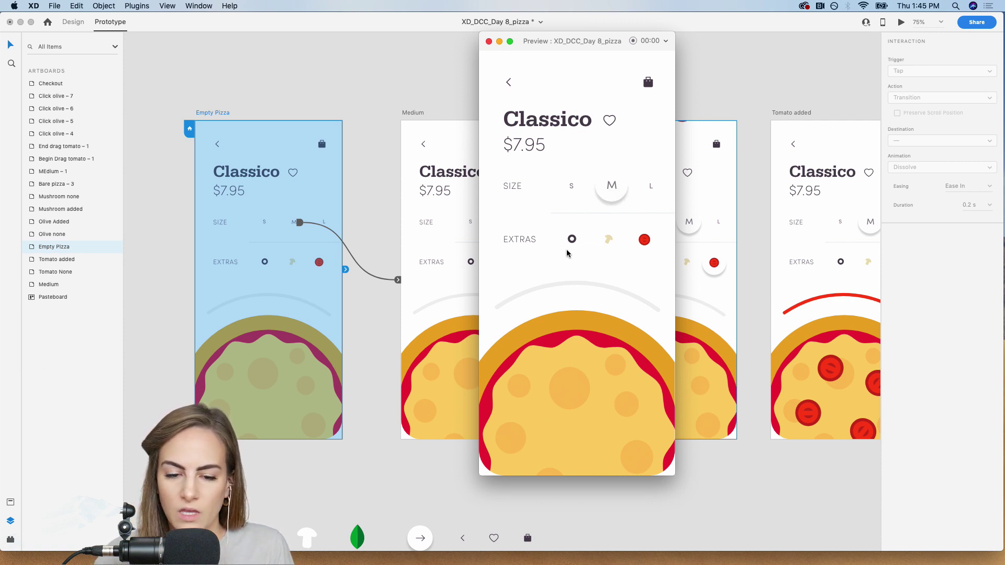
left_click(648, 243)
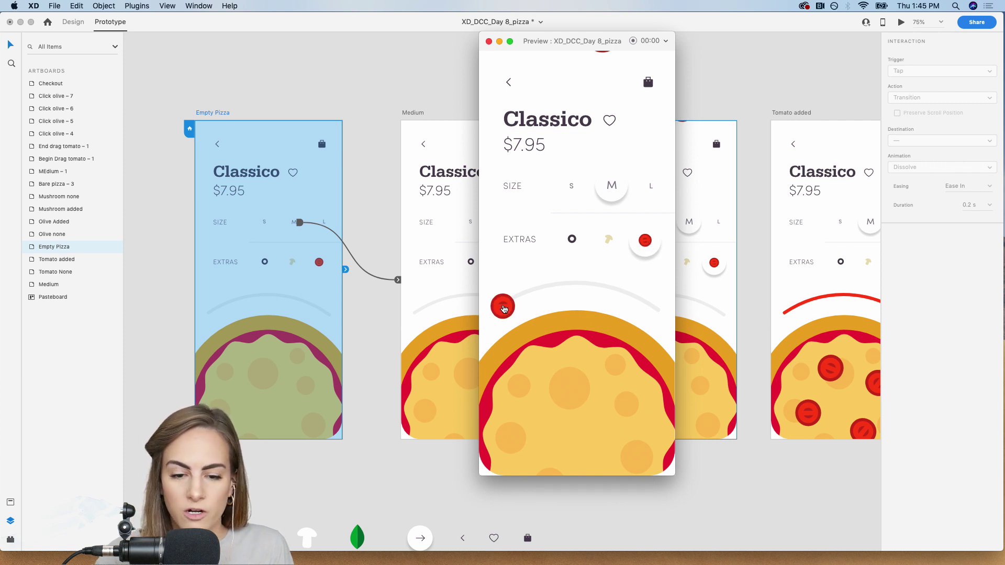
left_click_drag(503, 307, 687, 292)
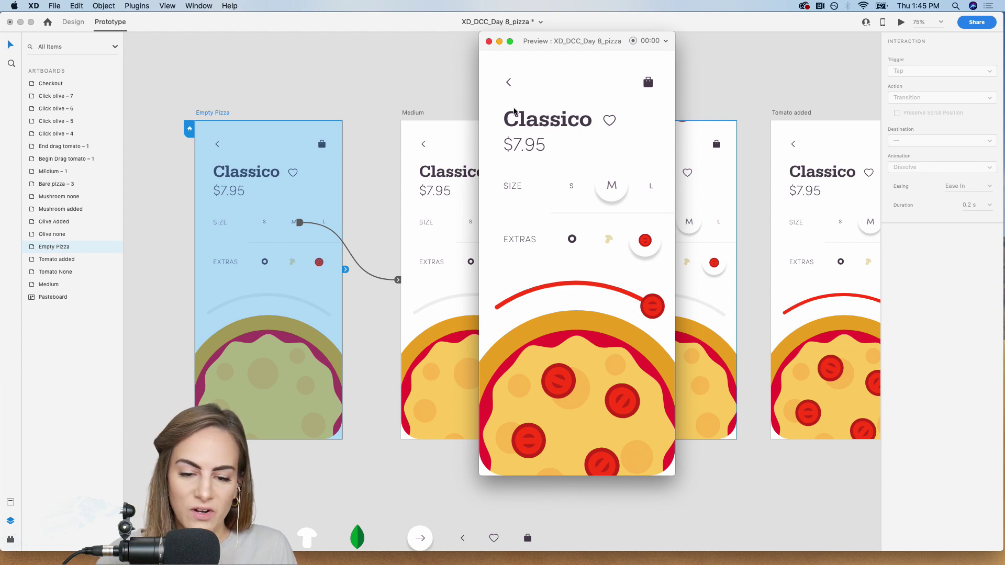
left_click(573, 241)
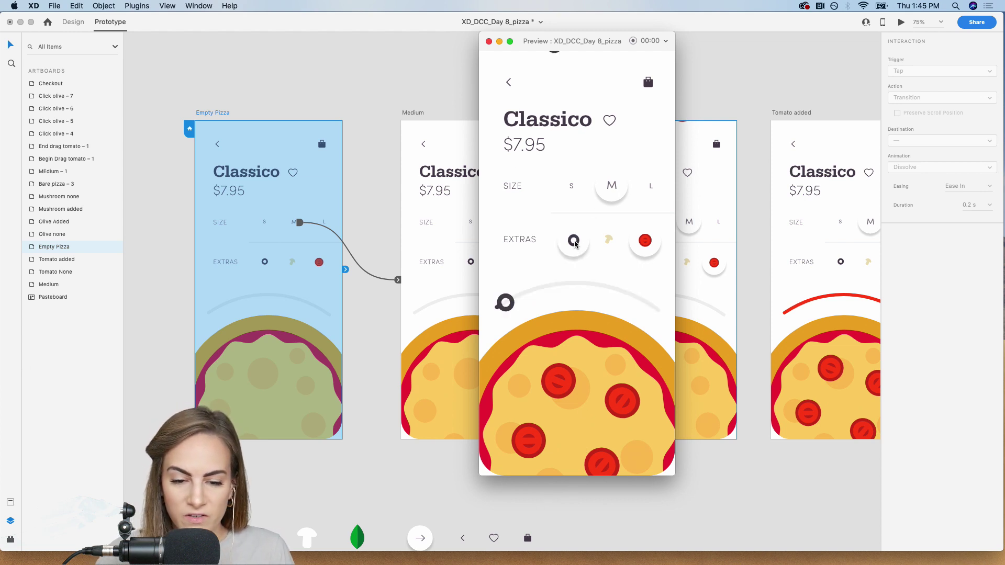
left_click_drag(513, 305, 709, 321)
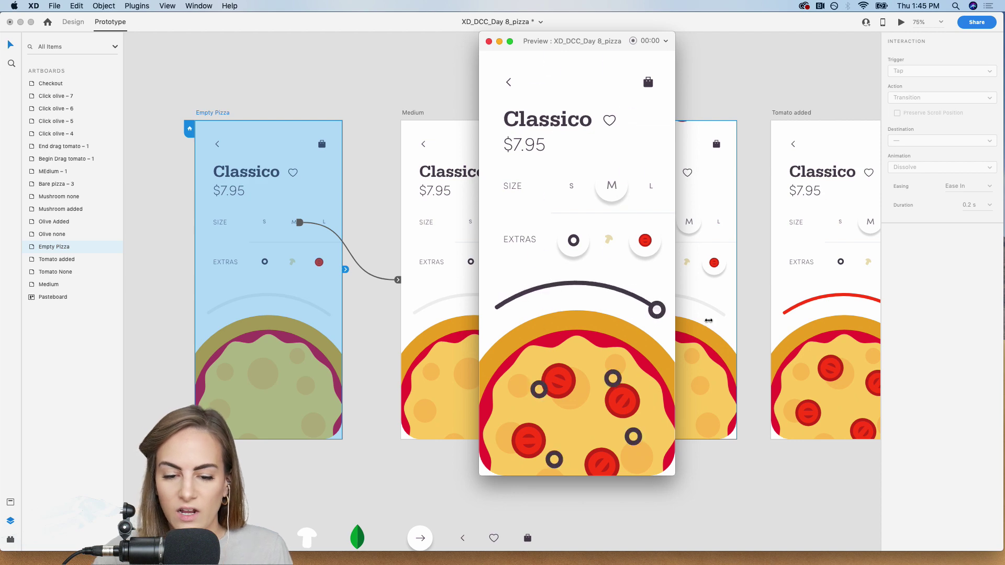
left_click(488, 41)
left_click(528, 75)
Check the tap interaction and trigger of the mushroom icon on Olive Added that leads to Mushroom none
scroll(529, 75, "right", 10)
scroll(527, 74, "right", 8)
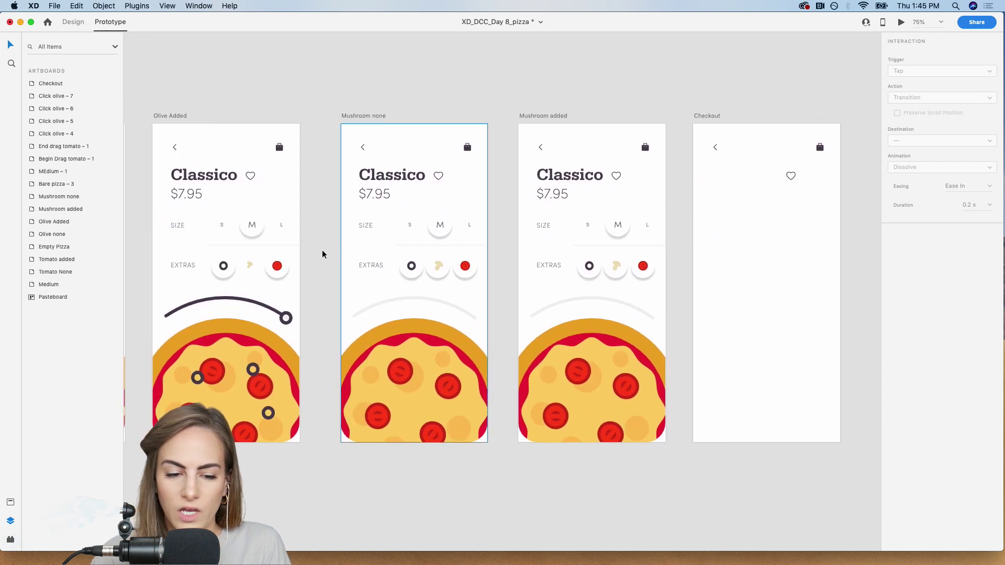
scroll(303, 257, "left", 2)
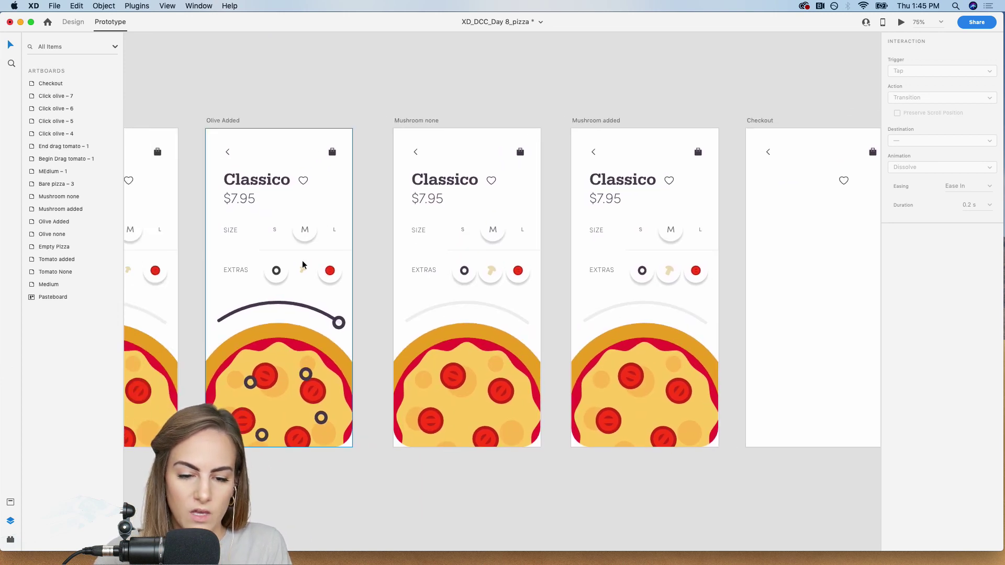
left_click(303, 270)
key("super+equal")
key("super+equal")
key("super+equal")
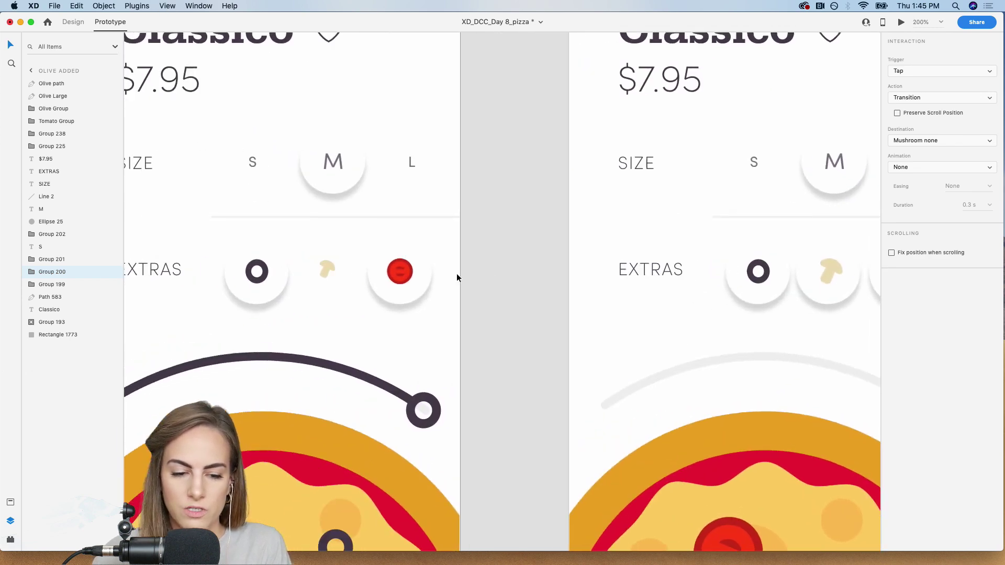
left_click_drag(595, 321, 612, 356)
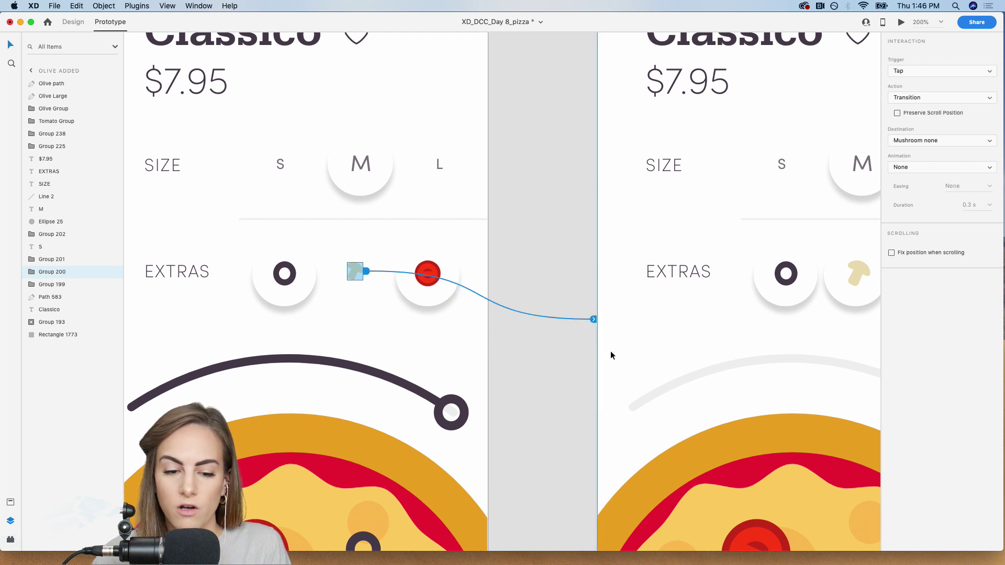
left_click(938, 72)
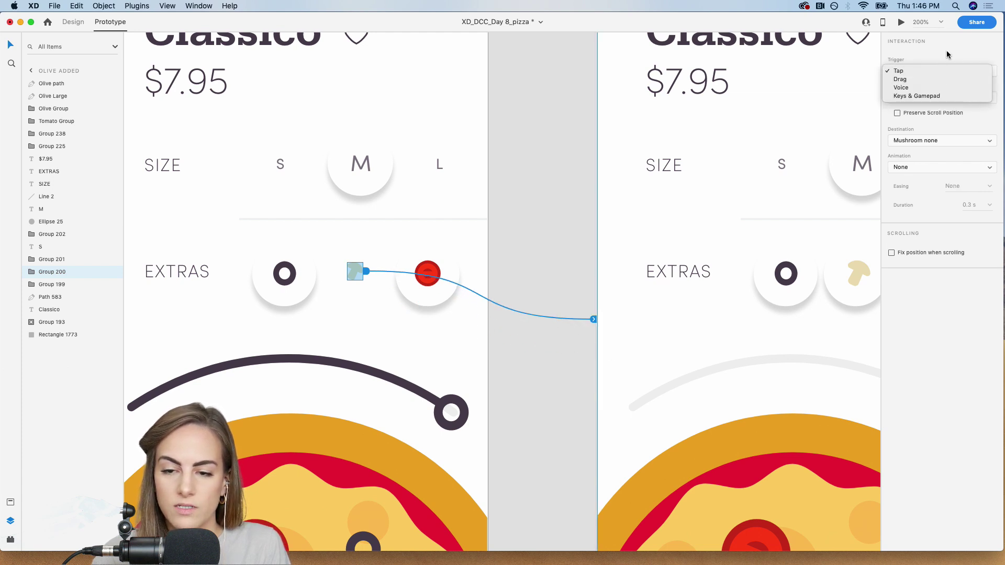
left_click(696, 245)
scroll(695, 242, "right", 5)
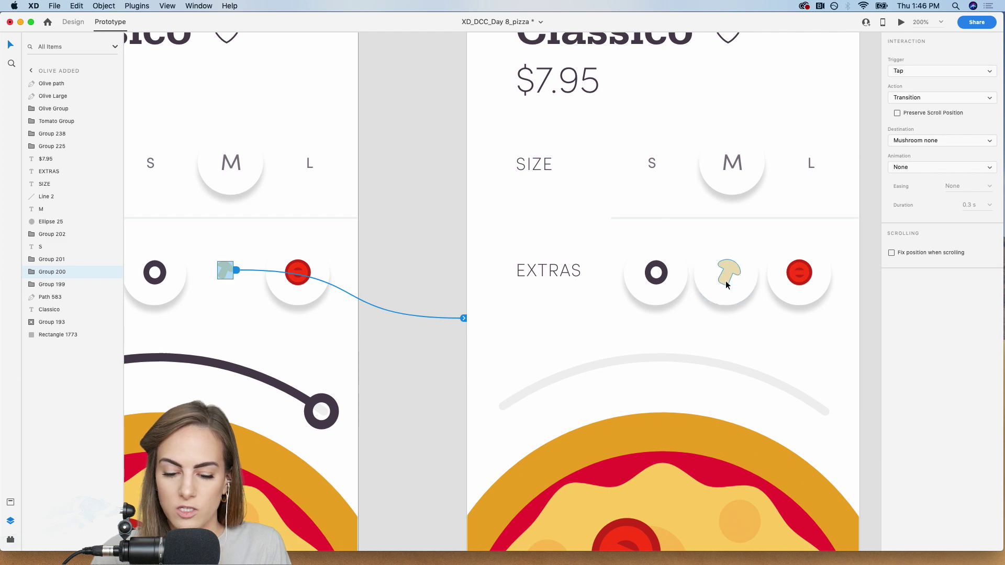
Copy the white mushroom and green leaf from the loose toppings on the pasteboard
key("super+0")
left_click(465, 505)
scroll(465, 505, "left", 10)
scroll(465, 504, "down", 3)
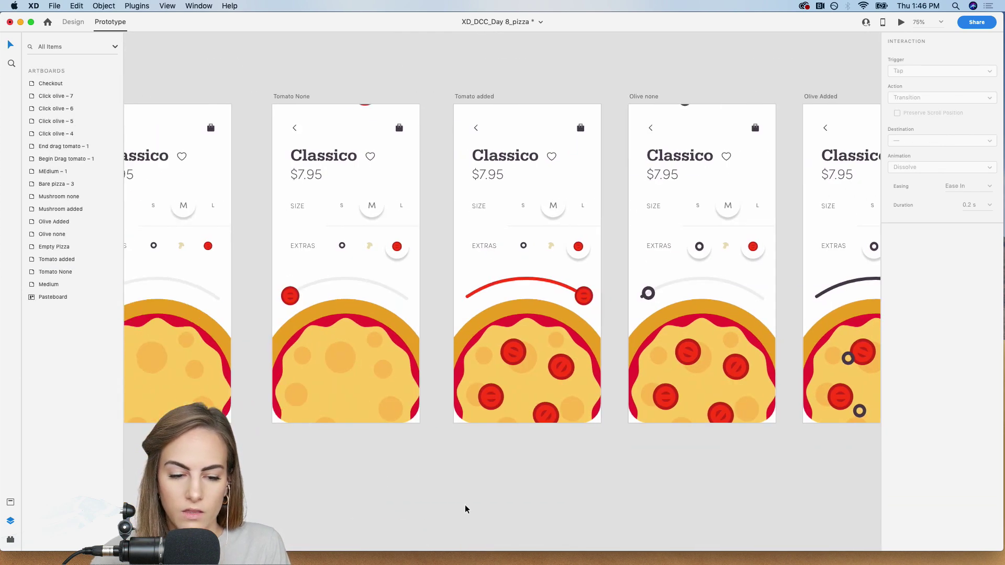
left_click(408, 479)
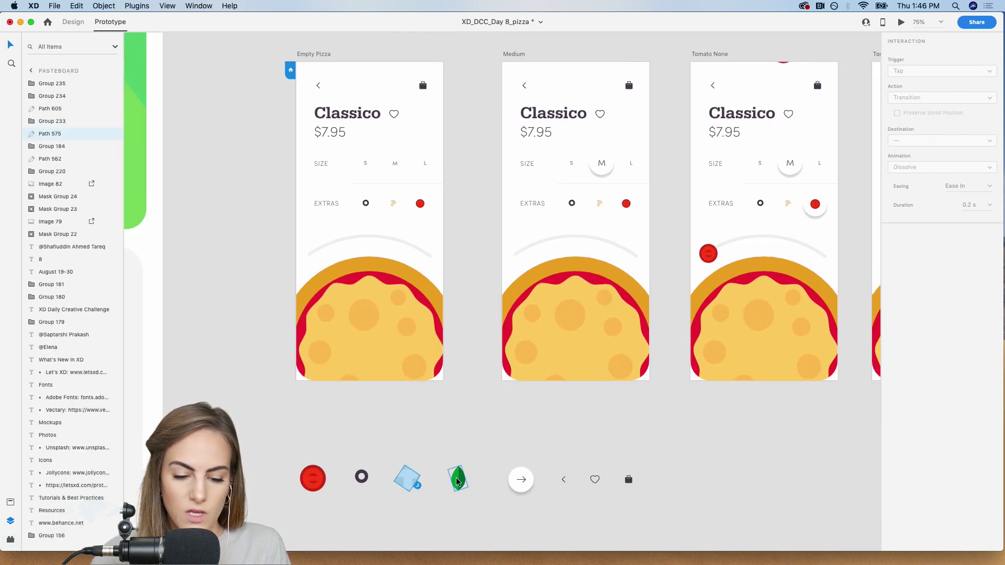
left_click(458, 479, "shift")
left_click(69, 21)
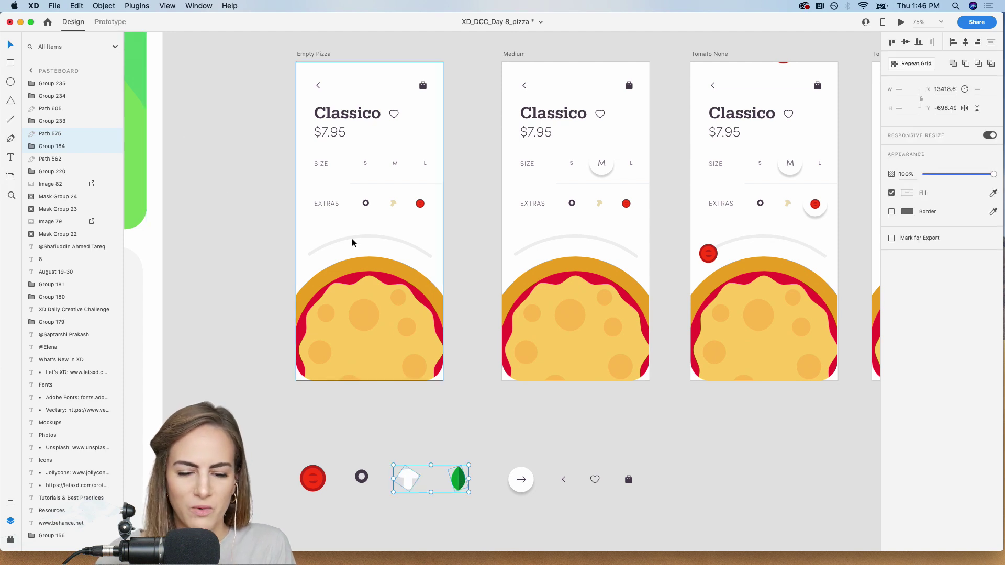
Paste the white mushroom and green leaf onto the Mushroom added pizza and adjust the mushroom's rotation
scroll(352, 238, "right", 15)
scroll(352, 242, "right", 10)
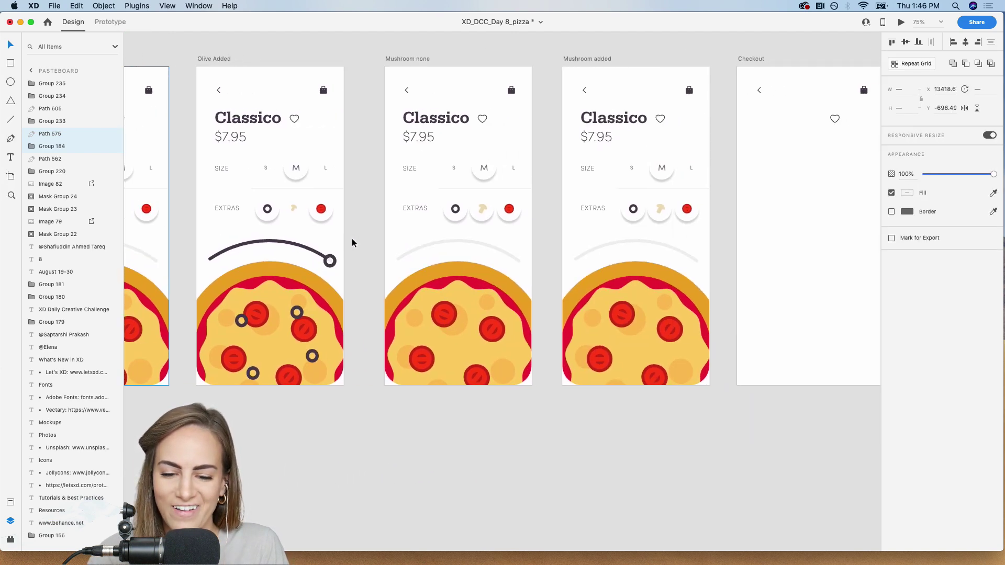
left_click_drag(485, 281, 666, 394)
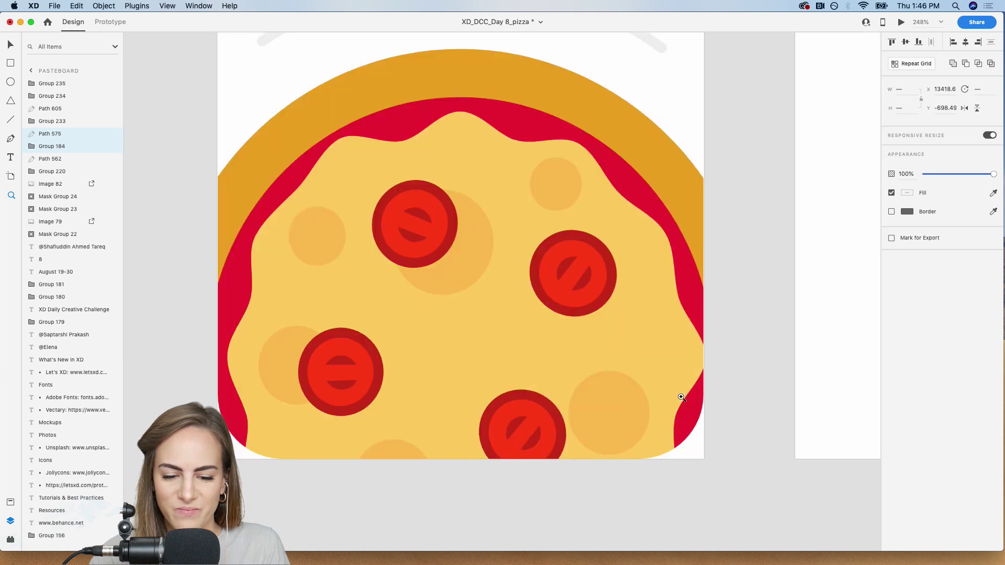
key("super+v")
left_click(509, 491)
left_click_drag(426, 297, 398, 225)
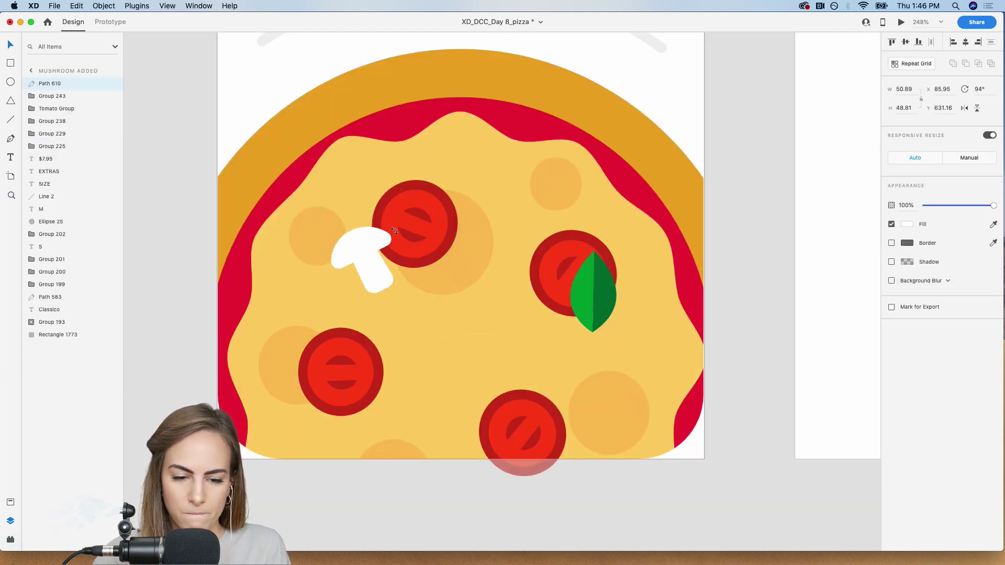
Remove the pasted mushroom, its duplicate and the green leaf from the Mushroom added pizza
key("super+d")
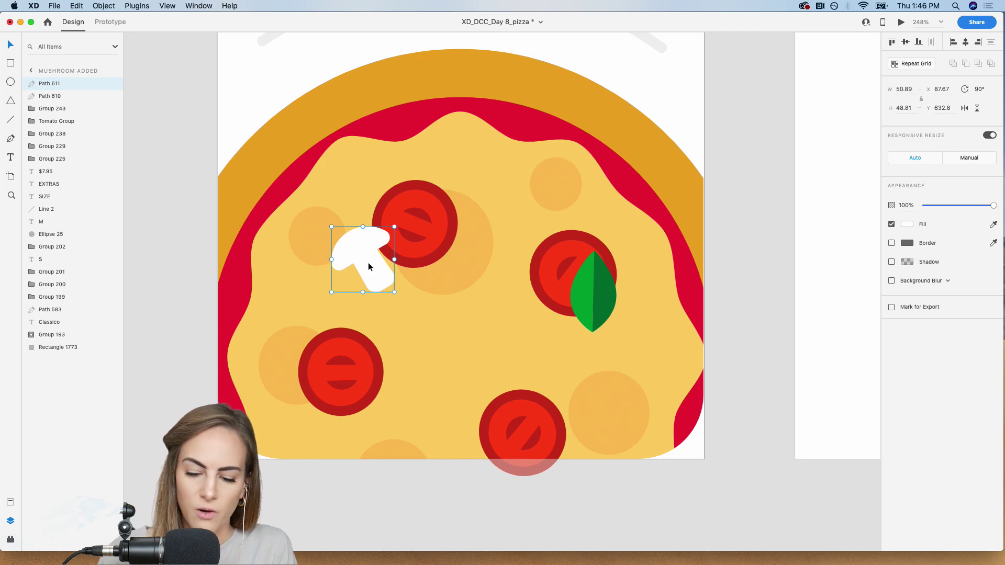
key("Delete")
key("super+minus")
key("super+minus")
key("super+minus")
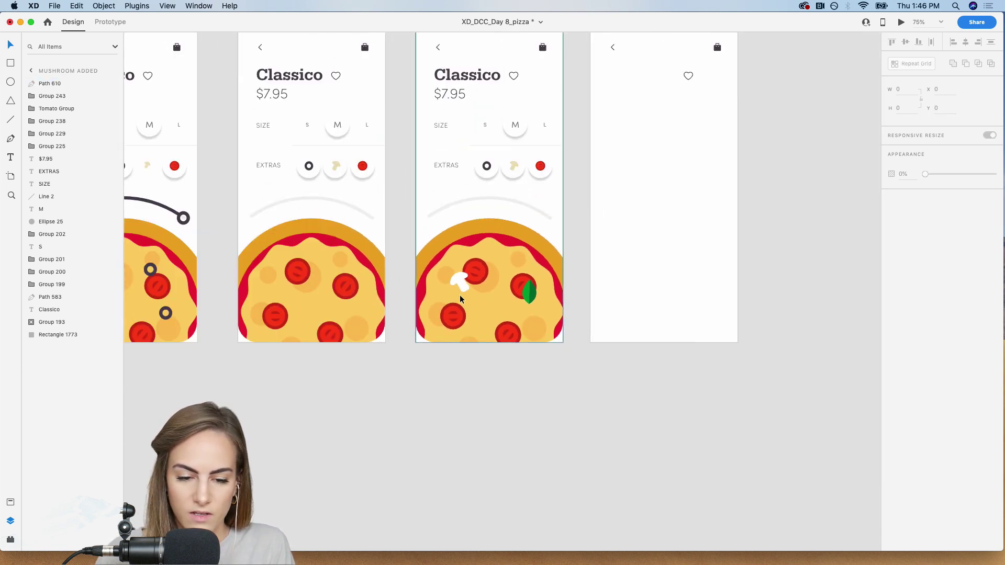
left_click(459, 282)
left_click(529, 292, "shift")
key("Delete")
Copy the olive group from the Olive Added pizza onto the Mushroom none and Mushroom added pizzas
scroll(527, 295, "left", 5)
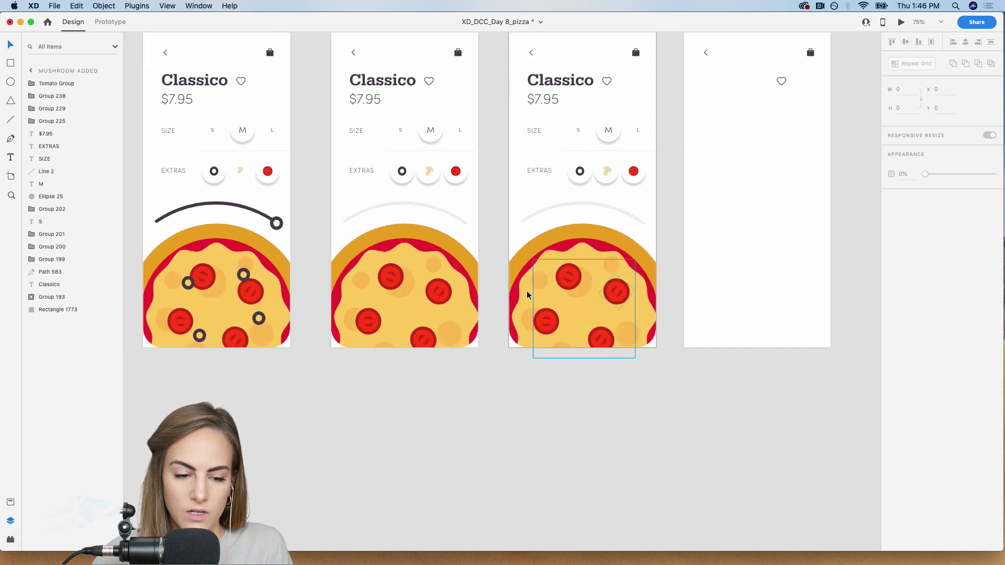
scroll(527, 295, "left", 3)
left_click(333, 285)
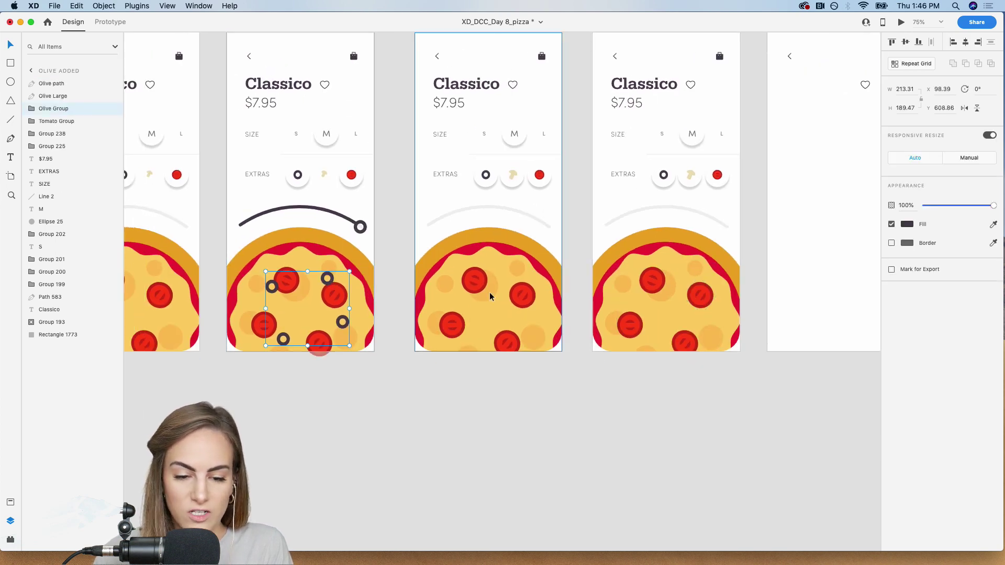
key("super+v")
key("super+v")
Copy the white mushroom and green leaf from the pasteboard onto the Mushroom added pizza, placing the mushroom above the lower-left tomato
scroll(652, 296, "left", 8)
scroll(651, 292, "left", 5)
left_click(399, 421, "shift")
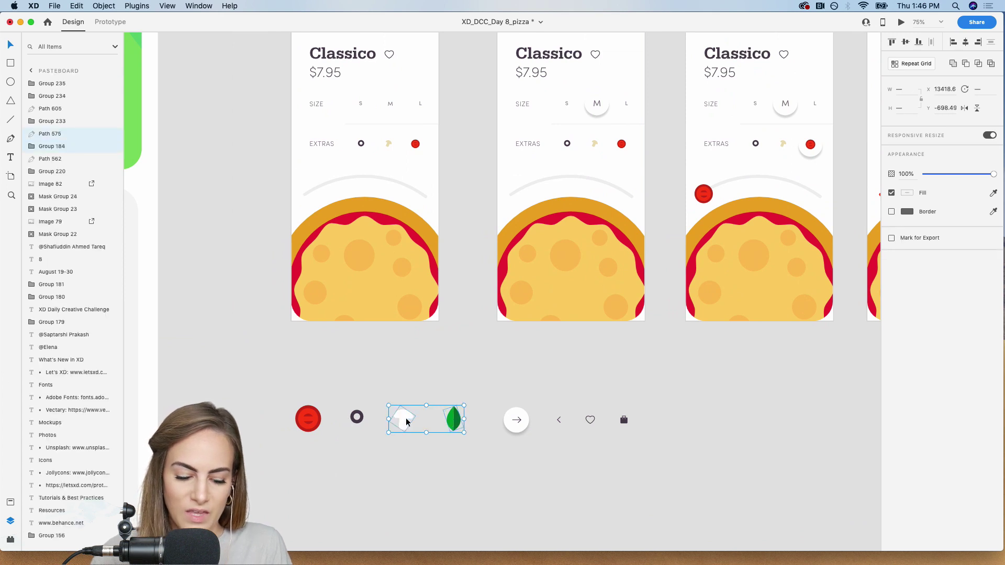
scroll(406, 422, "right", 10)
scroll(406, 422, "right", 10)
key("z")
left_click_drag(411, 254, 590, 428)
key("super+v")
left_click_drag(450, 300, 372, 258)
left_click(445, 445)
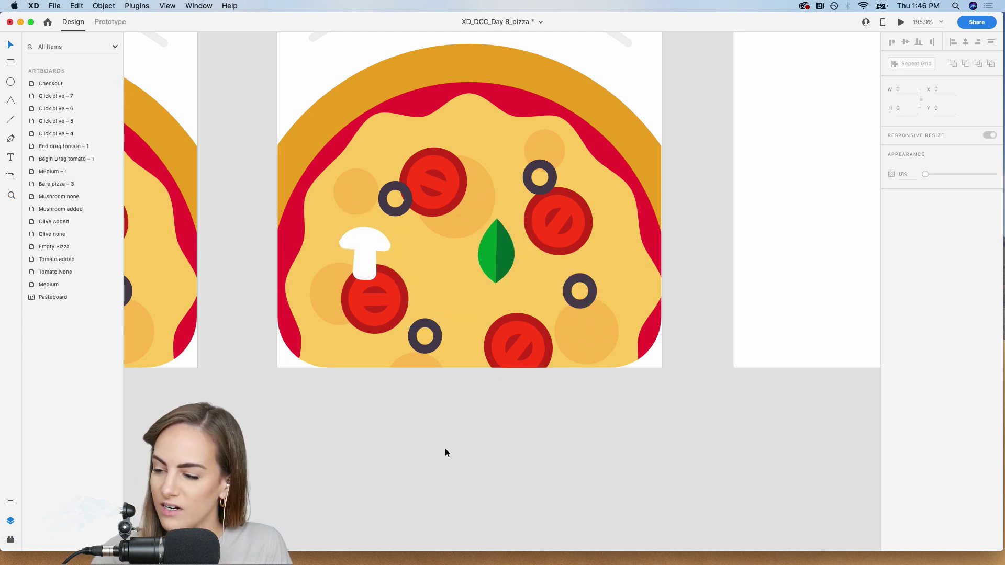
Place the leaf below the right tomato rotated to 126°, and add a mushroom copy rotated to 4° beside the upper tomato
scroll(445, 448, "up", 3)
left_click_drag(514, 309, 560, 318)
left_click_drag(561, 283, 587, 307)
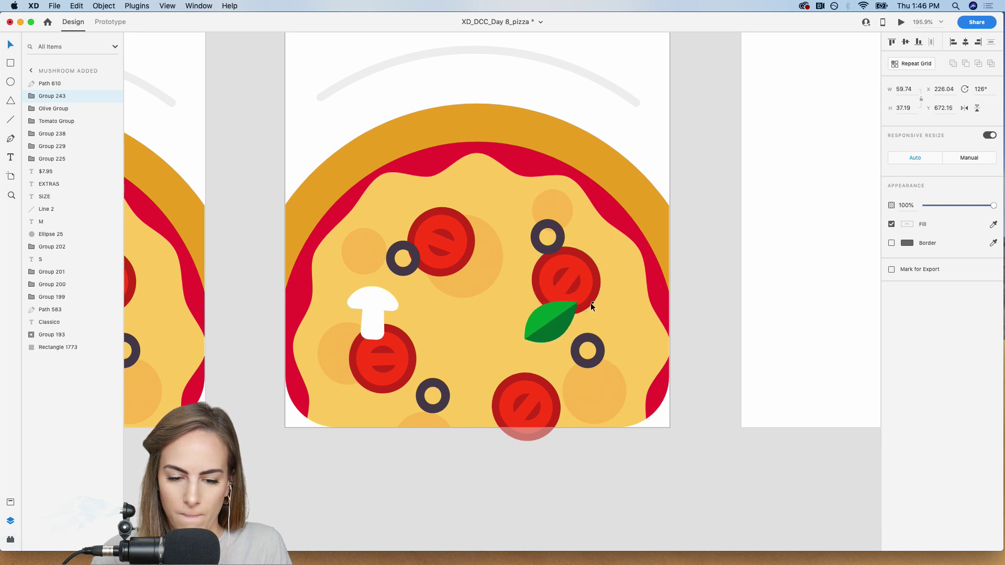
left_click(396, 298)
left_click_drag(396, 298, 454, 259, "alt")
scroll(454, 258, "left", 3)
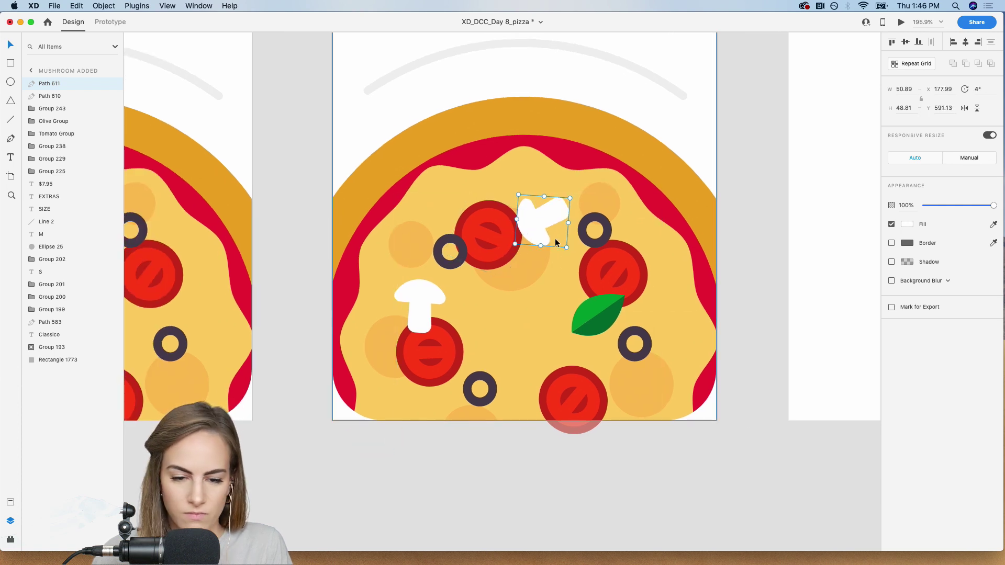
Duplicate the mushroom and leaf and spread rotated copies over the Mushroom added pizza, making four mushrooms and four leaves
key("super+d")
left_click_drag(542, 225, 618, 390)
left_click_drag(659, 356, 529, 333)
left_click(583, 316)
key("super+d")
left_click_drag(583, 315, 592, 372)
key("super+d")
key("super+v")
left_click_drag(432, 354, 472, 205)
left_click_drag(509, 325, 576, 368)
key("super+d")
left_click_drag(616, 400, 636, 408)
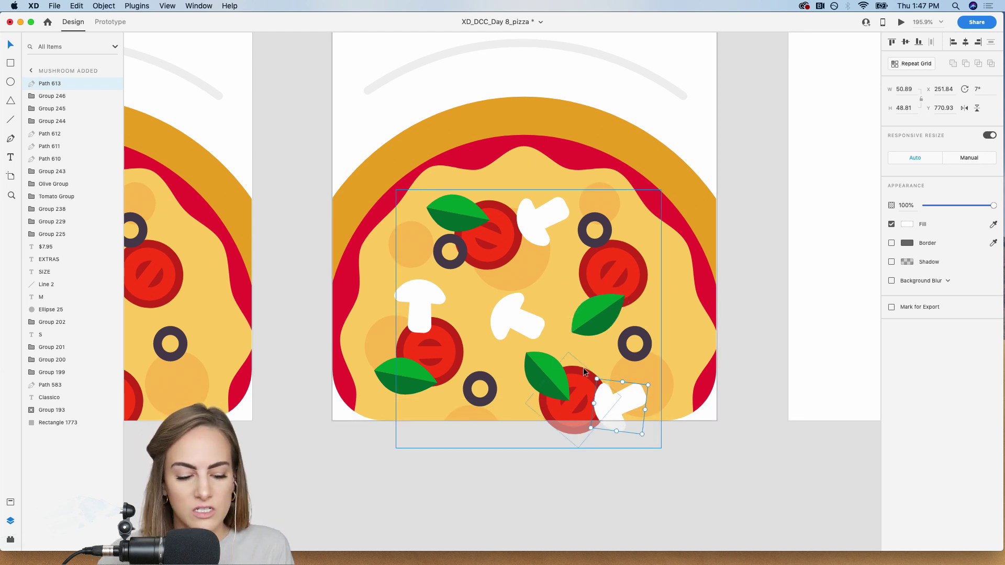
Group the four mushrooms and four leaves on the Mushroom added pizza
left_click(539, 374, "shift")
left_click(516, 317, "shift")
left_click(610, 306, "shift")
left_click(529, 219, "shift")
left_click(450, 219, "shift")
left_click(419, 303, "shift")
left_click(406, 373, "shift")
key("super+g")
key("super+minus")
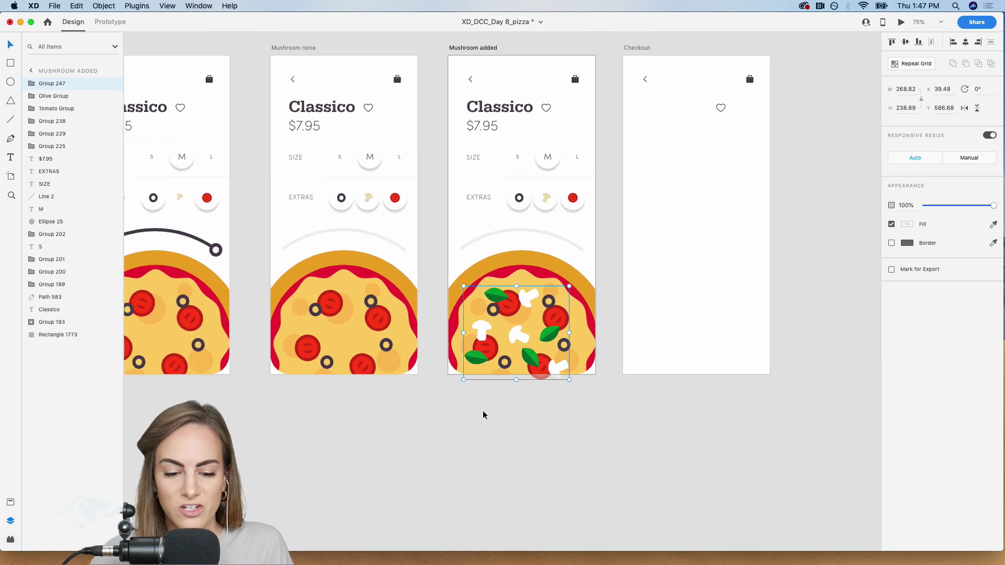
Copy the mushroom-and-leaf group onto Mushroom none and move it above the screen so only its lower edge overlaps the artboard
mouse_move(494, 340)
left_mouse_down()
mouse_move(480, 265)
mouse_move(496, 343)
left_mouse_up()
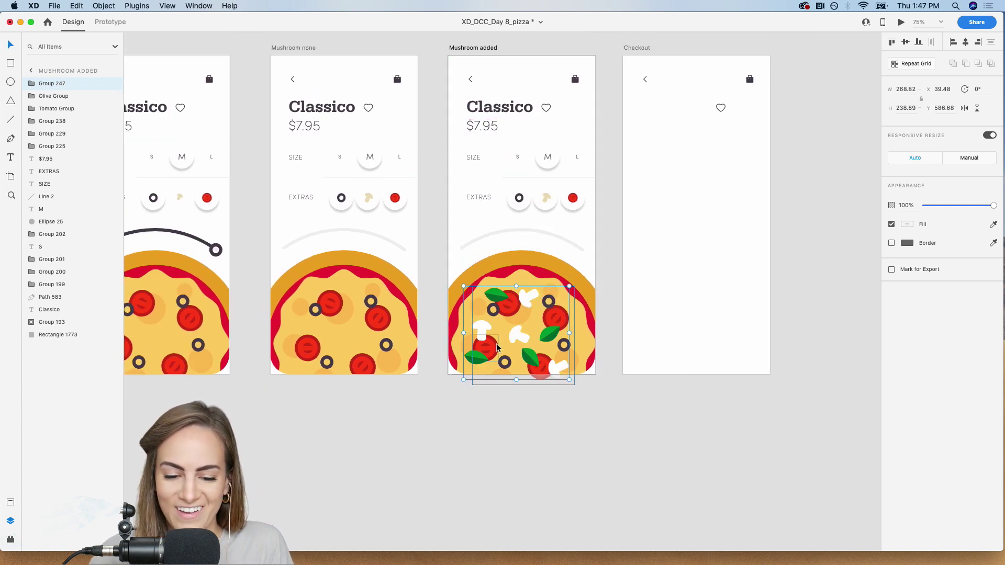
scroll(496, 343, "left", 5)
left_click(496, 348)
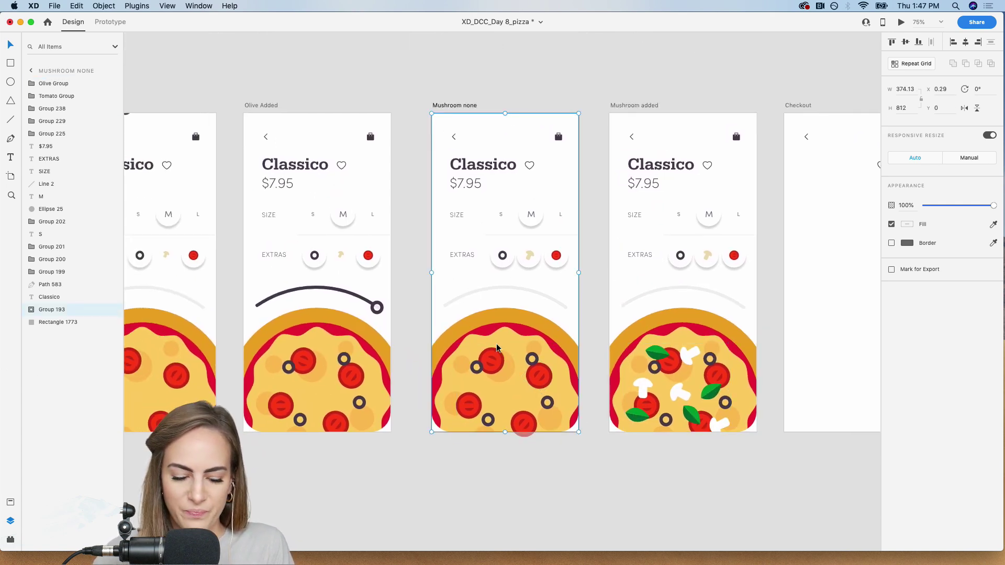
key("super+v")
left_click_drag(543, 428, 512, 121)
key("z")
left_click_drag(422, 89, 568, 146)
key("v")
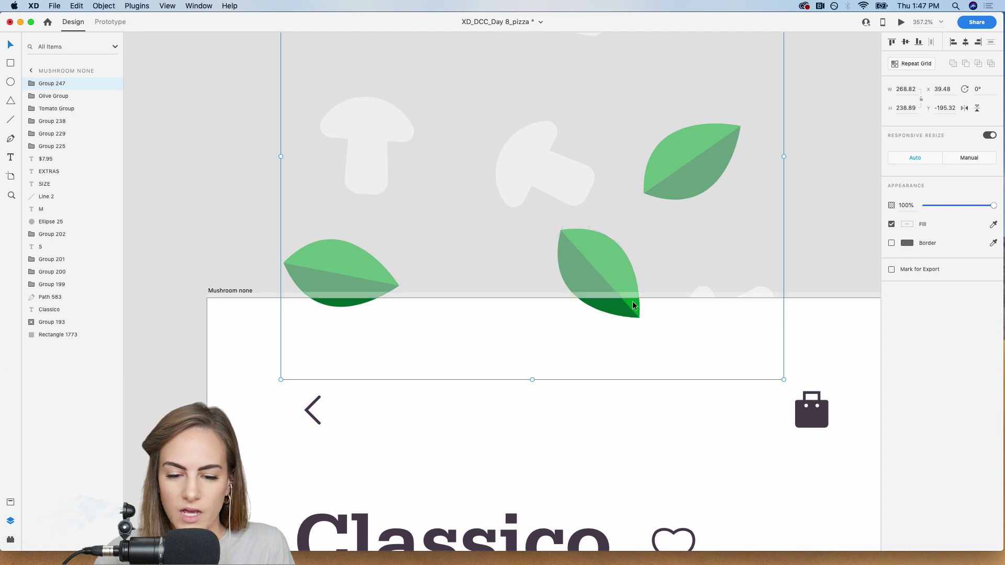
left_click_drag(632, 306, 613, 240)
left_click(530, 351)
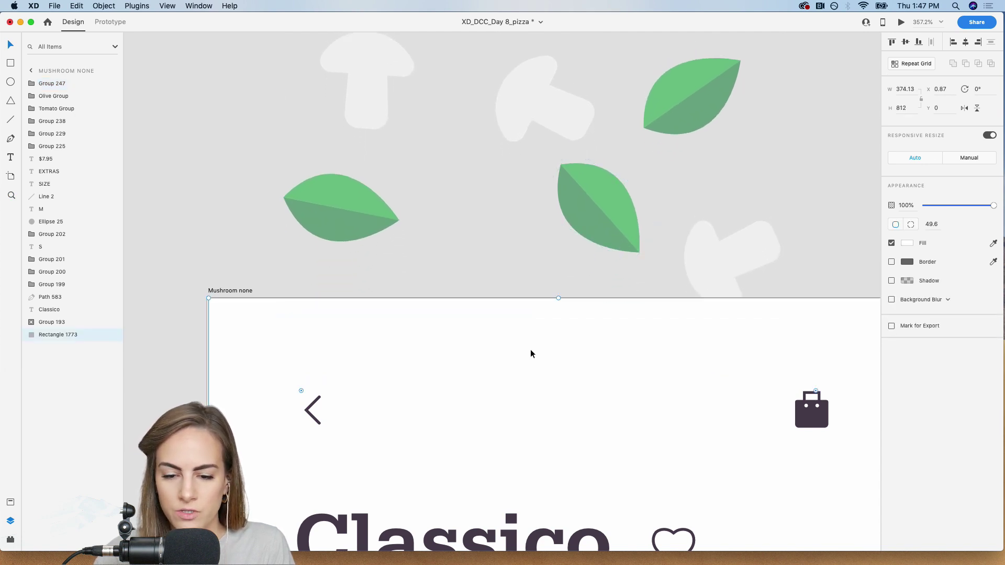
Try to move the mushroom-and-leaf group completely off the Mushroom none artboard
scroll(531, 351, "down", 5)
left_click_drag(537, 398, 530, 352)
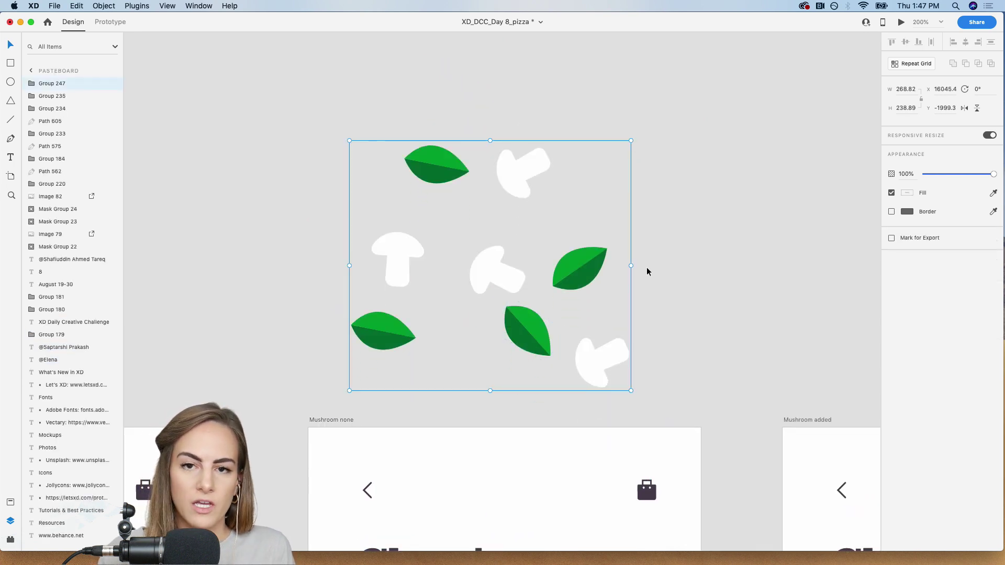
key("super+z")
Set the olive group above Olive none and the tomato group above Tomato None to 0% opacity
left_click(693, 365)
key("super+minus")
key("super+minus")
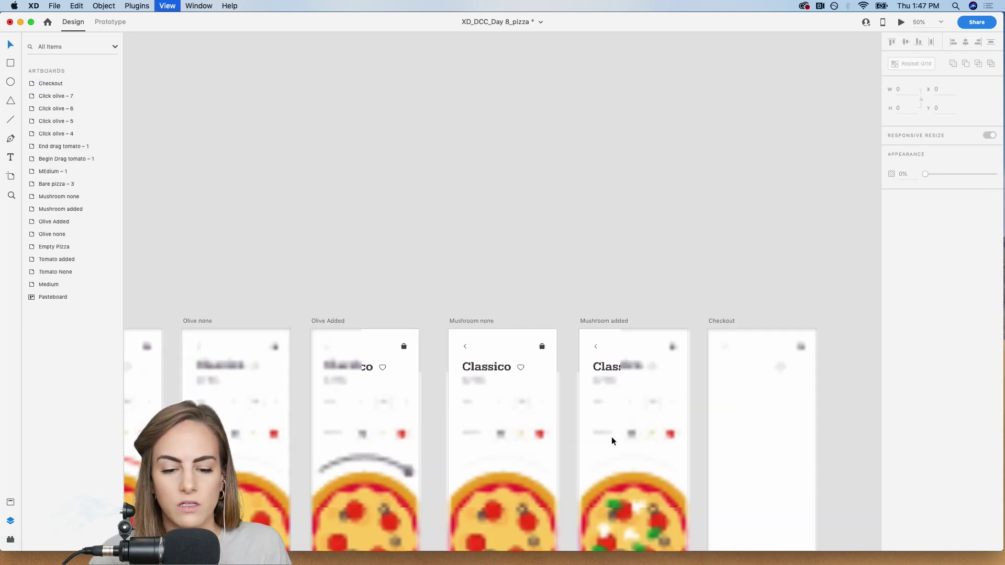
scroll(611, 432, "down", 3)
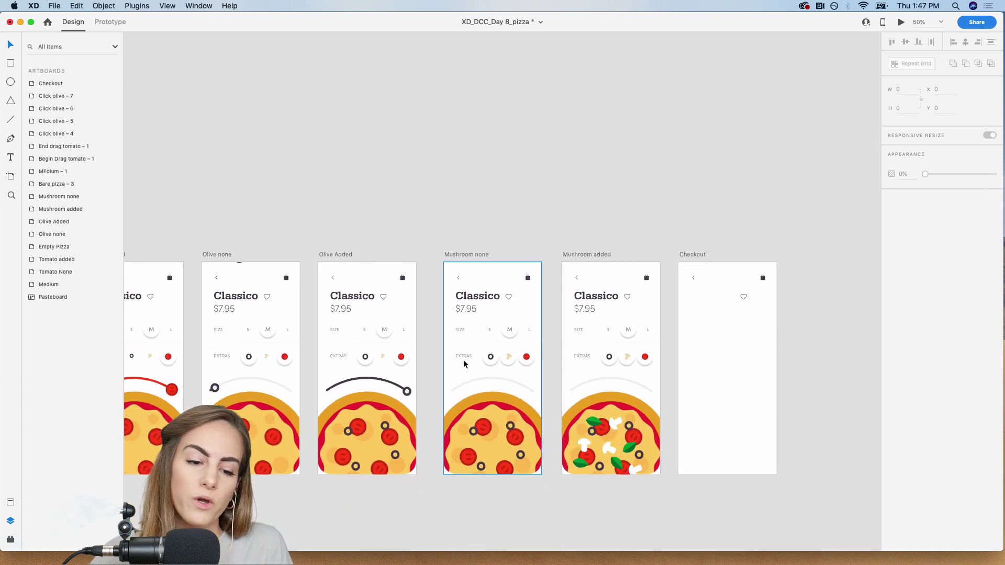
scroll(464, 360, "left", 5)
key("z")
left_click_drag(344, 270, 421, 317)
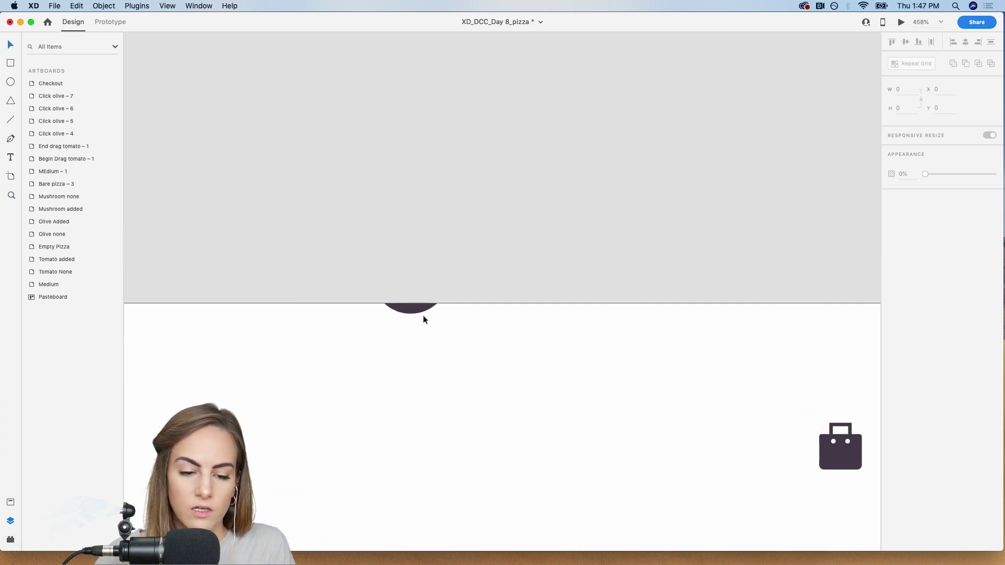
left_click(401, 313)
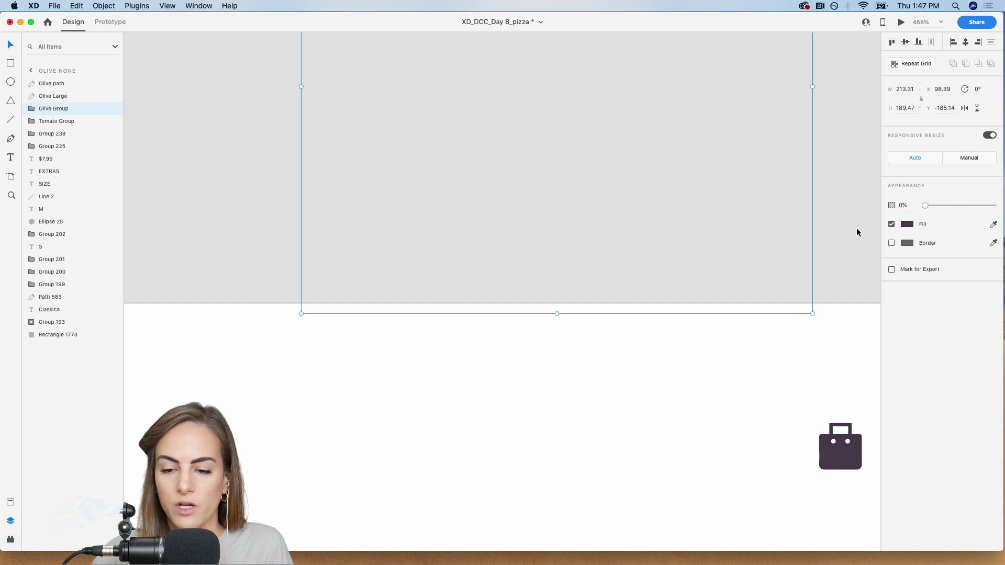
key("super+0")
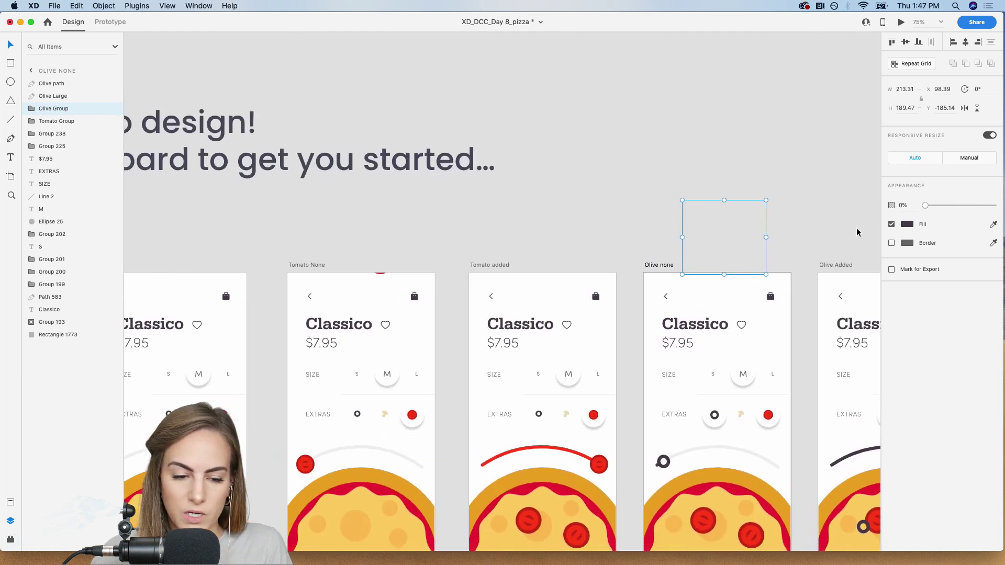
left_click(393, 277)
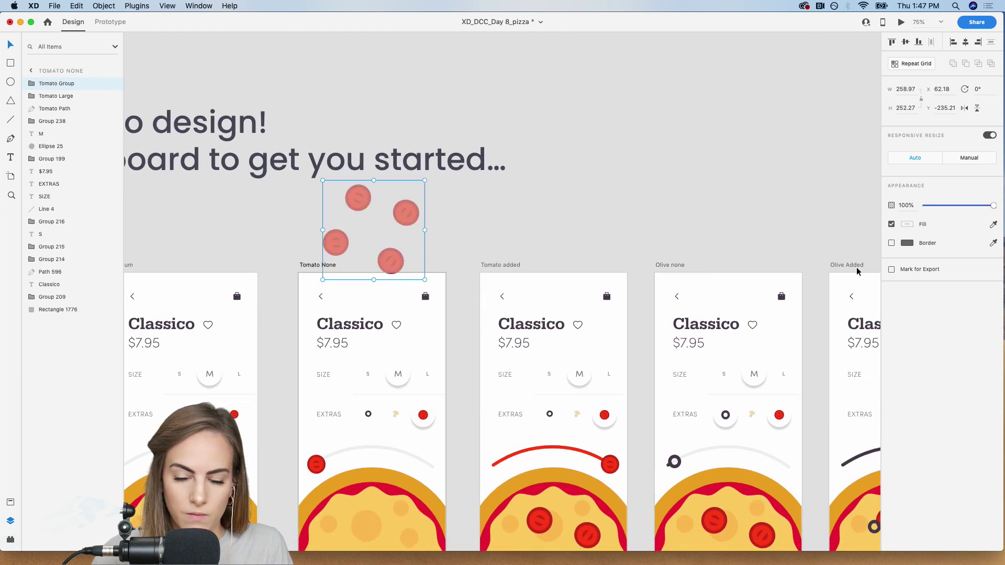
left_click(924, 206)
Copy the white mushroom from the pasteboard and paste it at the right end of the Mushroom added slider
scroll(624, 202, "right", 10)
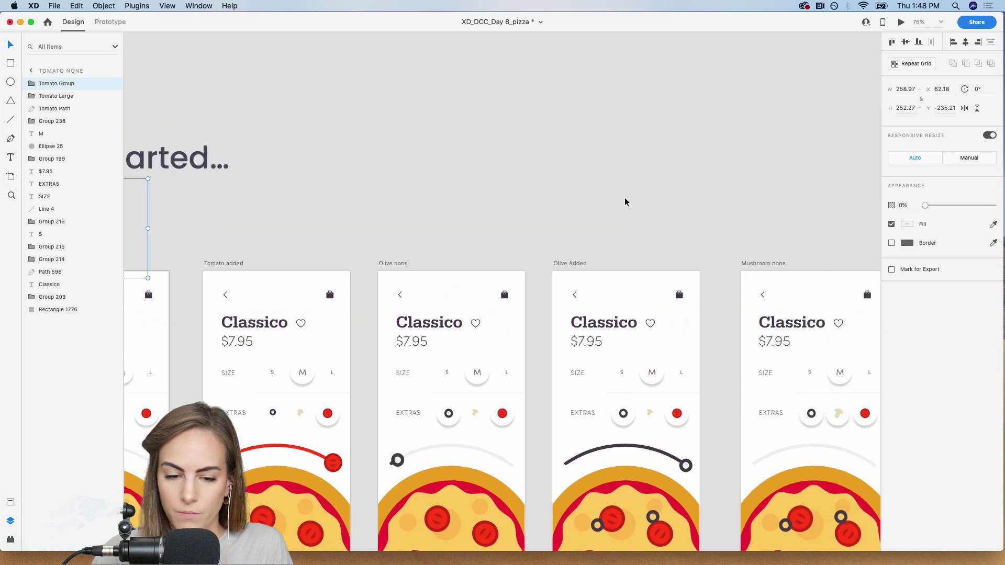
scroll(558, 209, "down", 5)
scroll(557, 209, "right", 3)
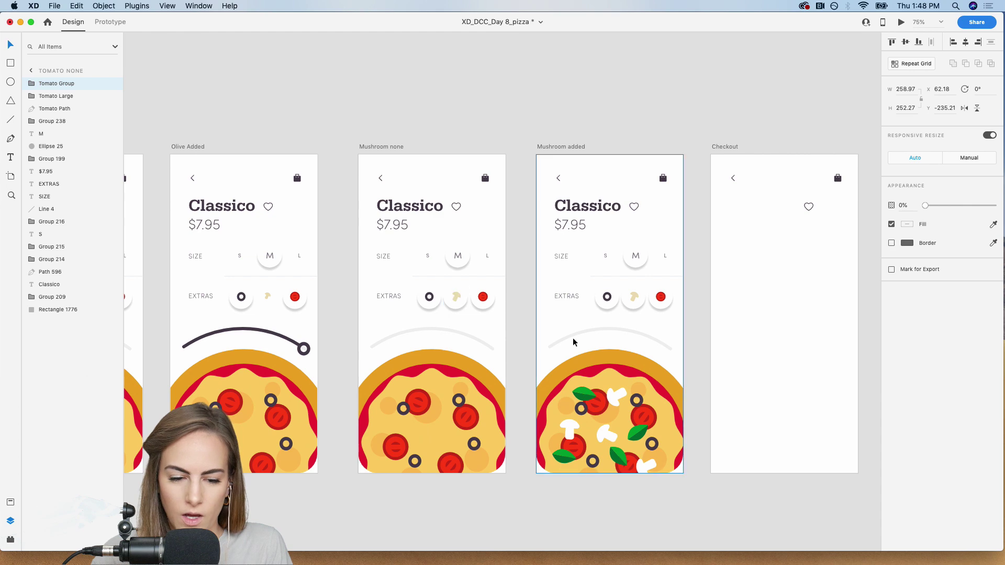
scroll(573, 342, "down", 10)
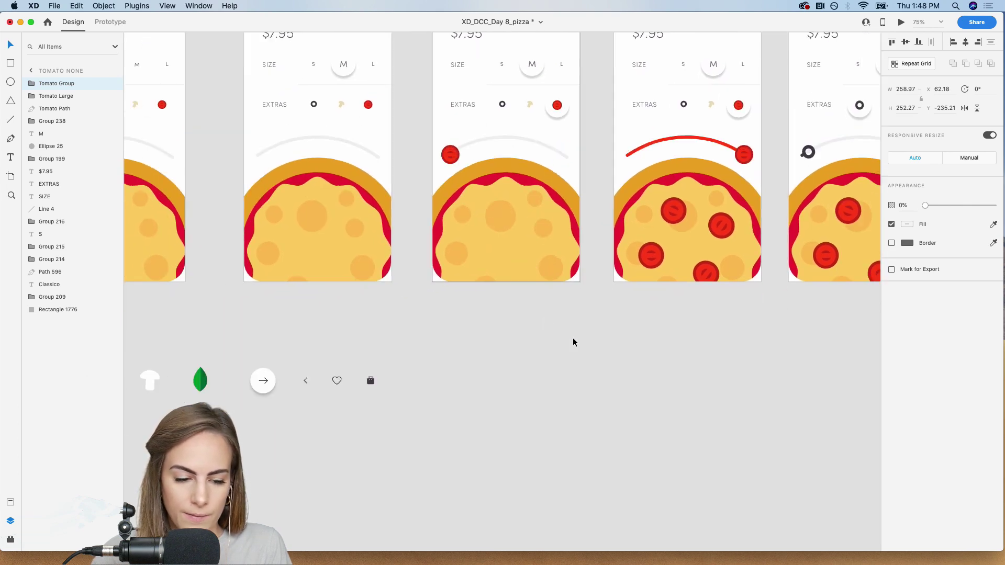
left_click(433, 366)
key("super+c")
scroll(432, 365, "up", 10)
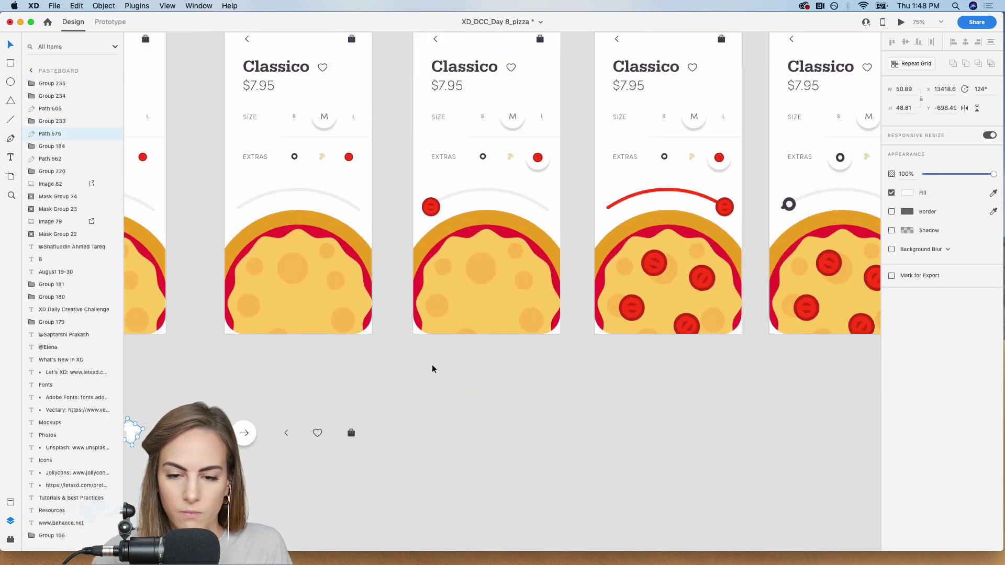
scroll(432, 365, "right", 10)
key("z")
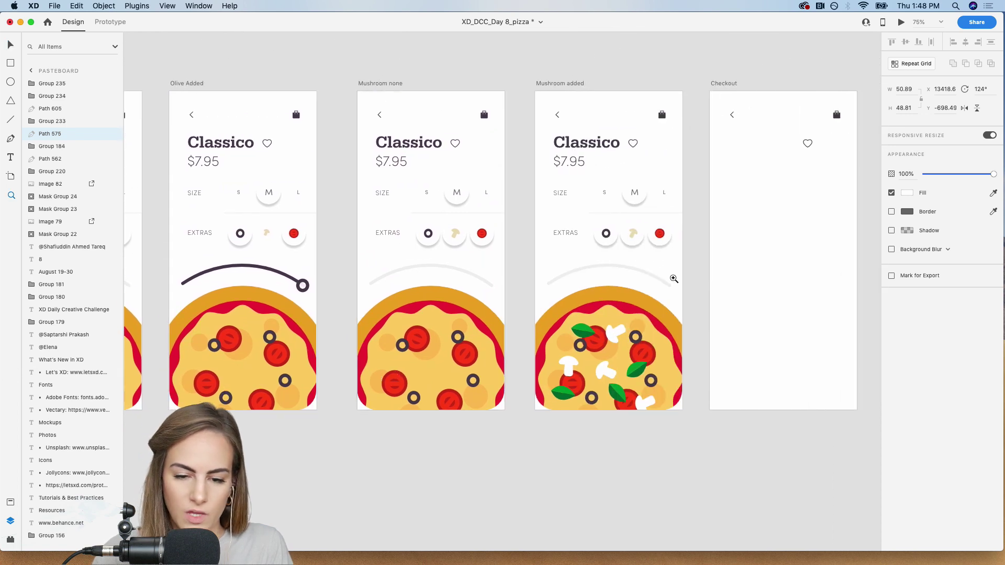
left_click_drag(643, 260, 693, 310)
key("super+v")
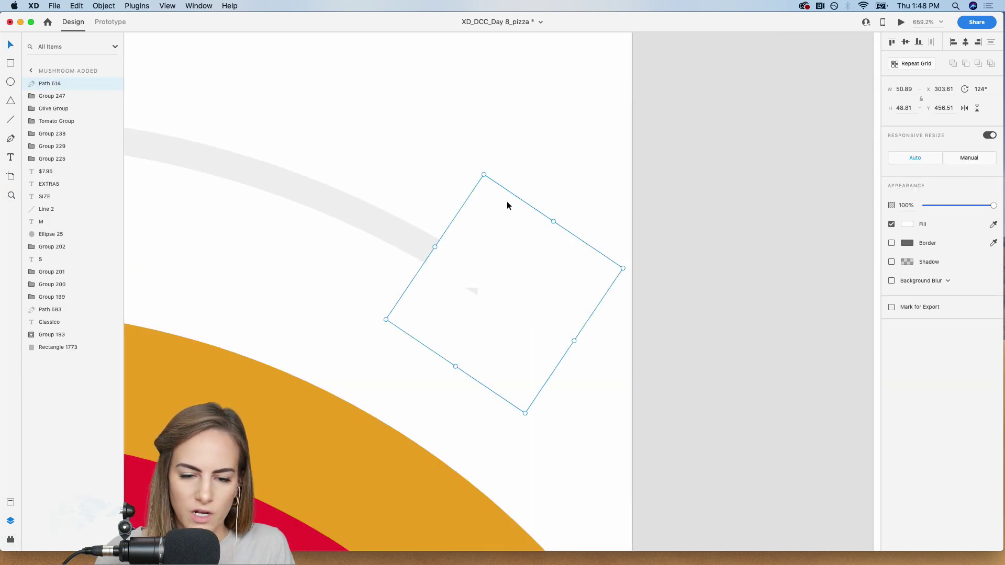
Fill the slider mushroom with the mushroom icon's beige, shrink it to 39.34 wide, and rotate it to 152° on the track's end
scroll(673, 241, "down", 5)
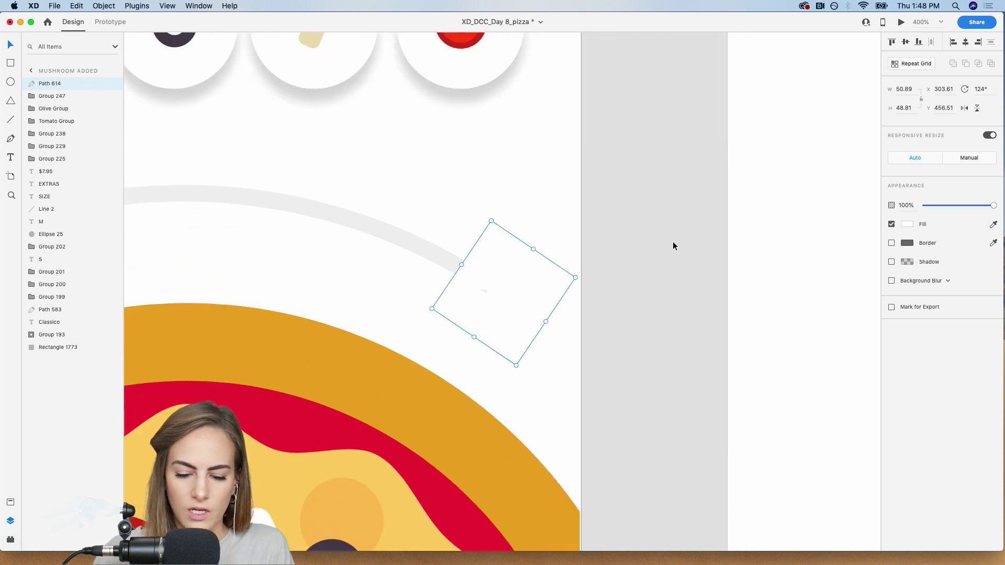
scroll(673, 241, "left", 5)
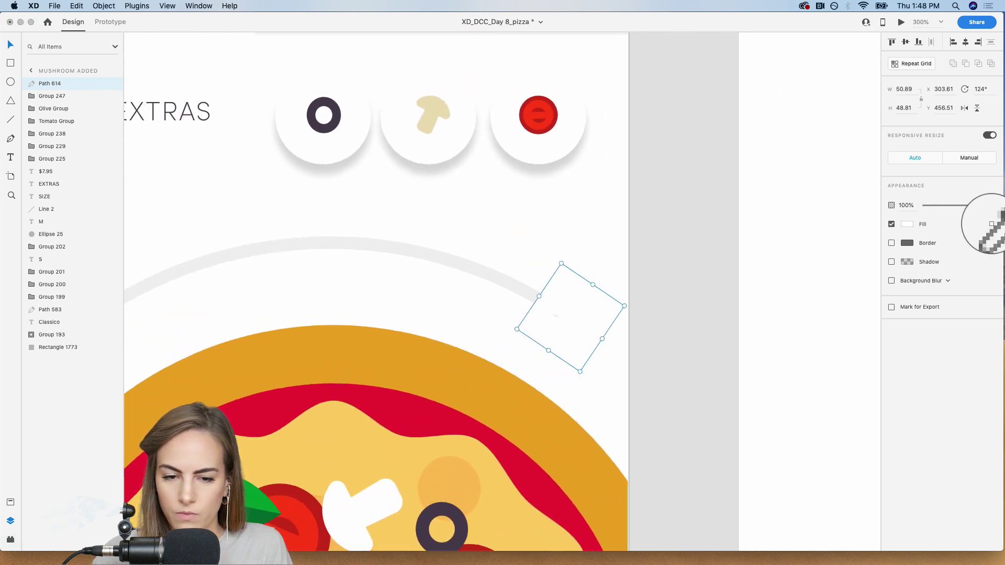
left_click(439, 109)
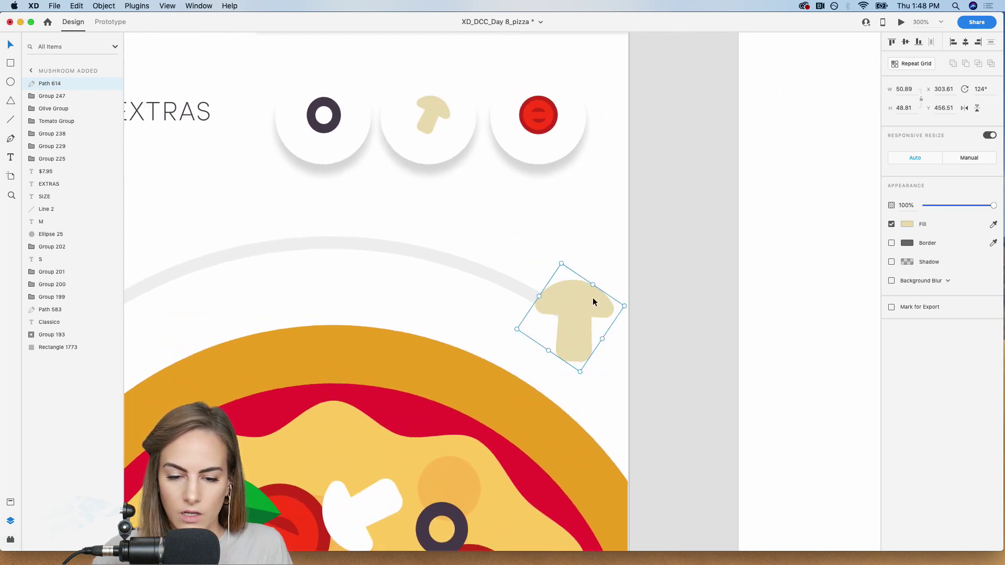
left_click_drag(625, 306, 585, 310)
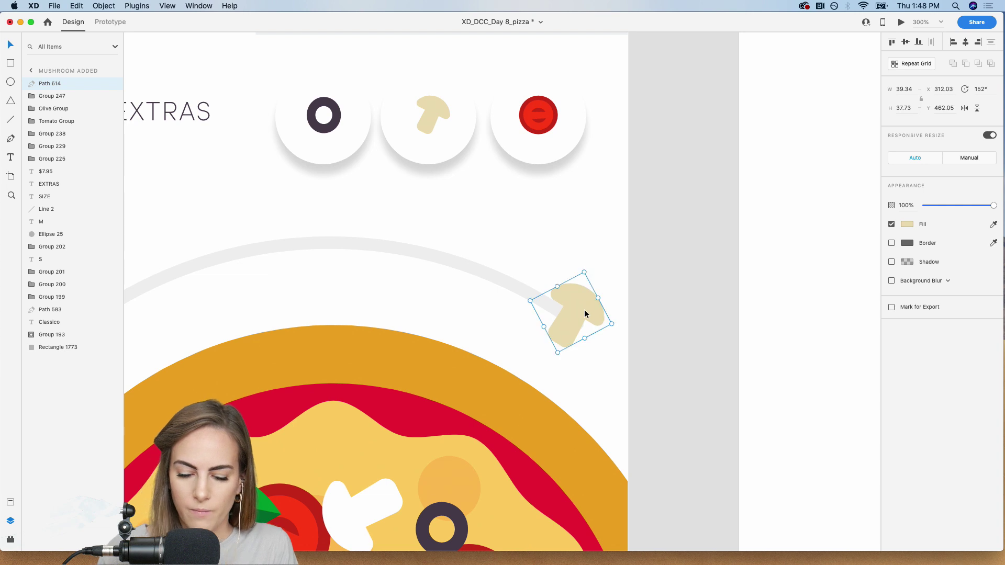
scroll(584, 310, "down", 10)
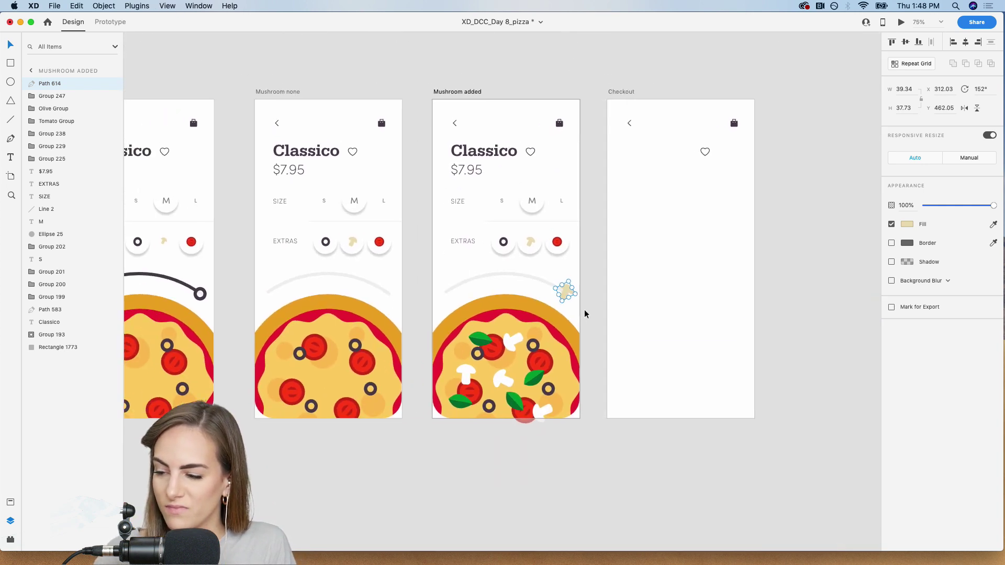
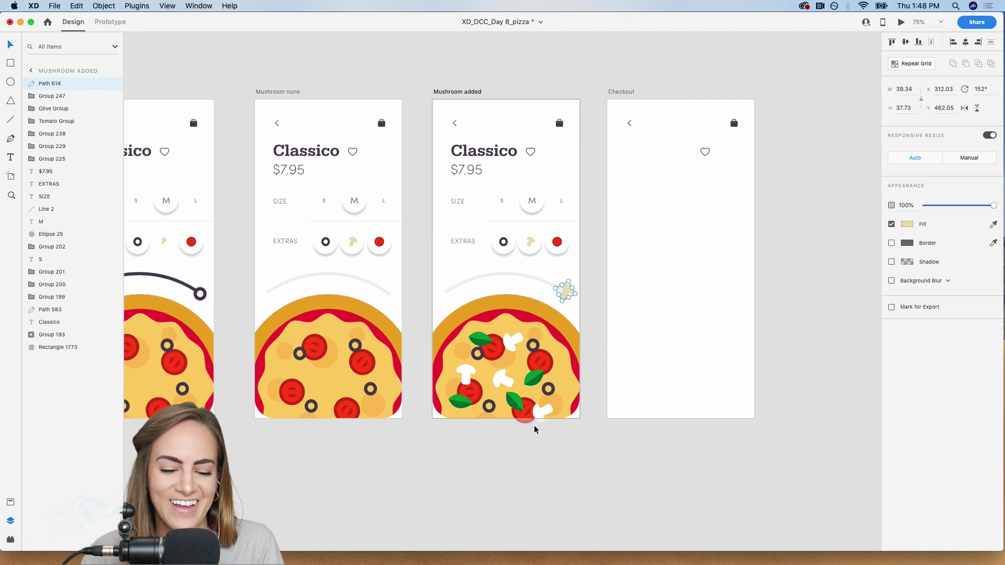
Paste a copy of the grey slider arc in place on Mushroom added, at 100% opacity with the mushroom's beige as its border colour
scroll(526, 298, "up", 7)
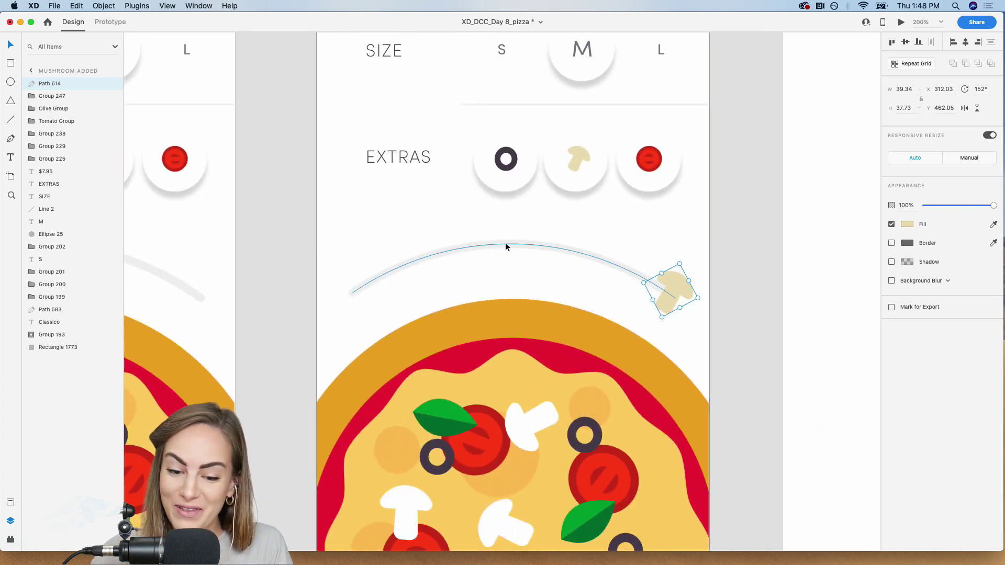
key("super+v")
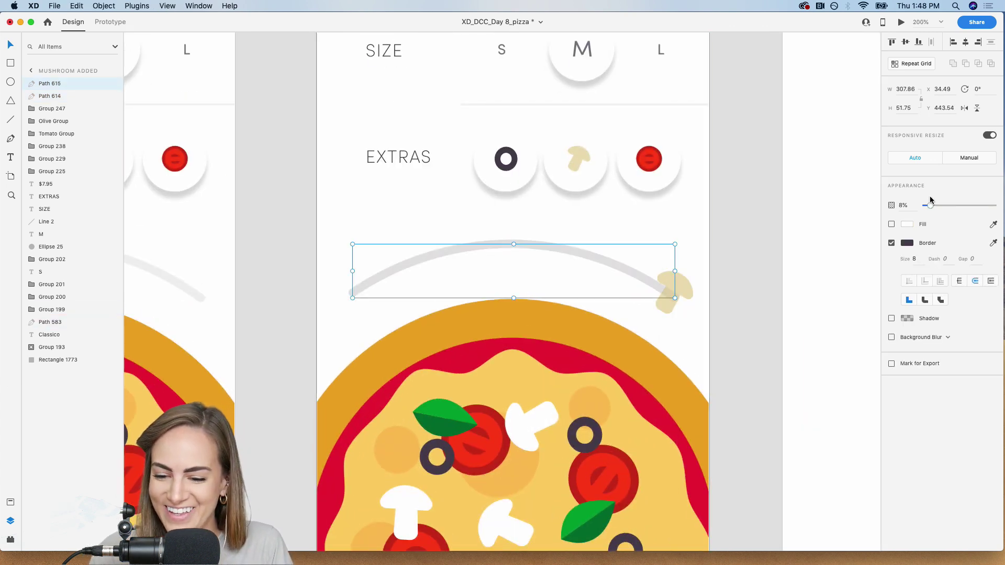
left_click_drag(938, 207, 1002, 205)
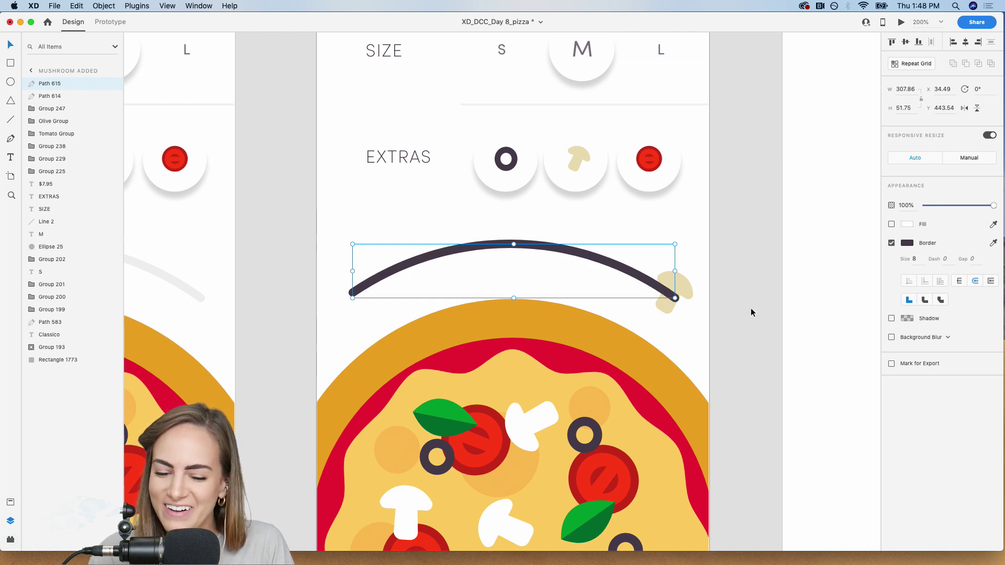
left_click(993, 243)
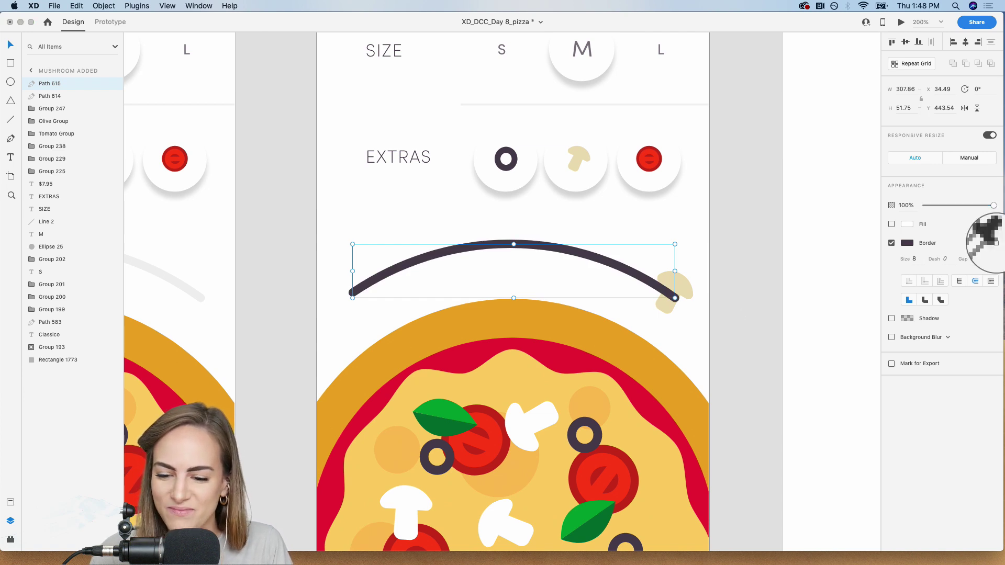
left_click(685, 291)
Shift the slider mushroom outward on the end of the beige arc to X 321.03, Y 464.05
left_click(683, 292)
left_click_drag(683, 292, 692, 284)
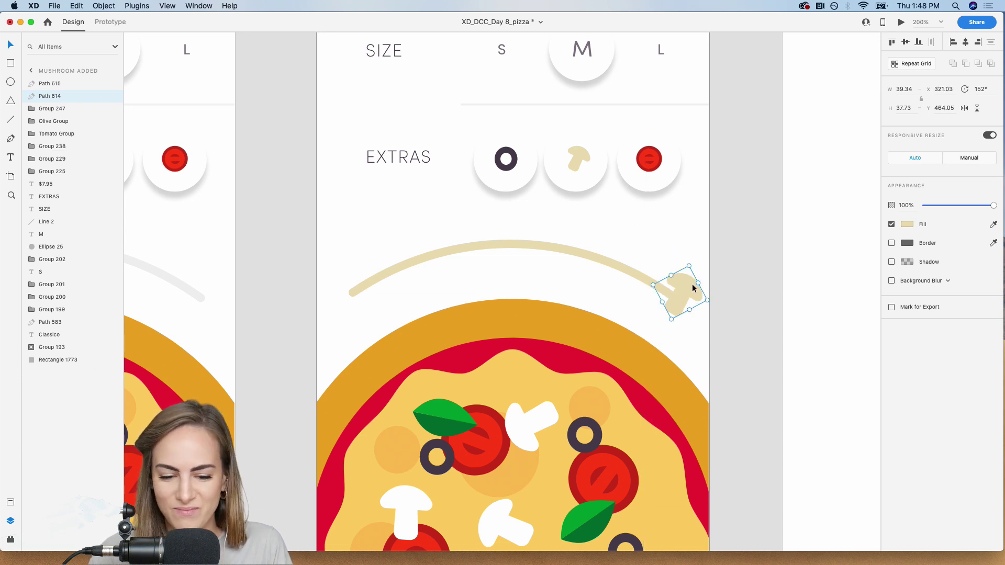
left_click(583, 257)
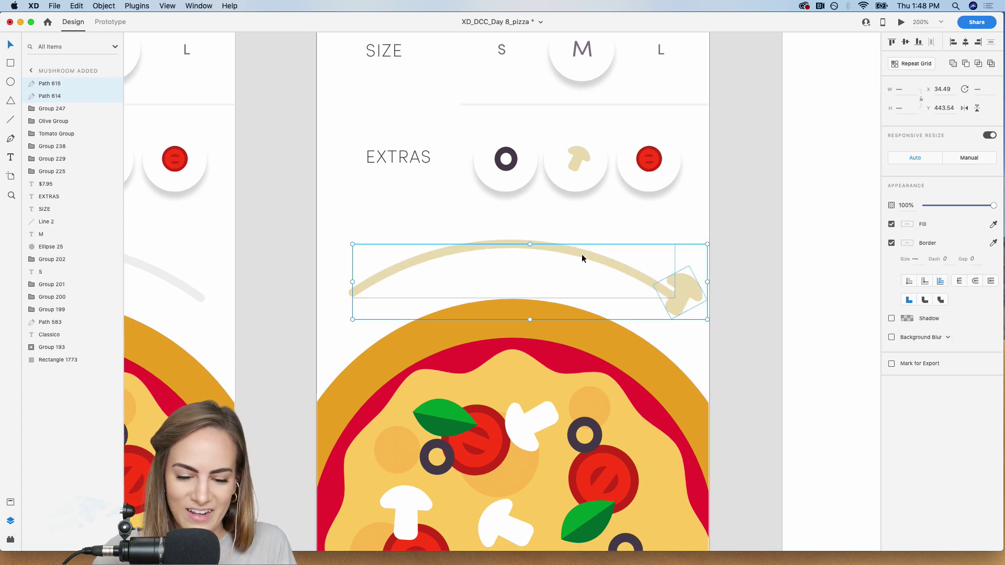
left_click(779, 245)
Rename the slider mushroom layer as Mushroom large and the beige arc layer as Mushroom path
left_click(683, 292)
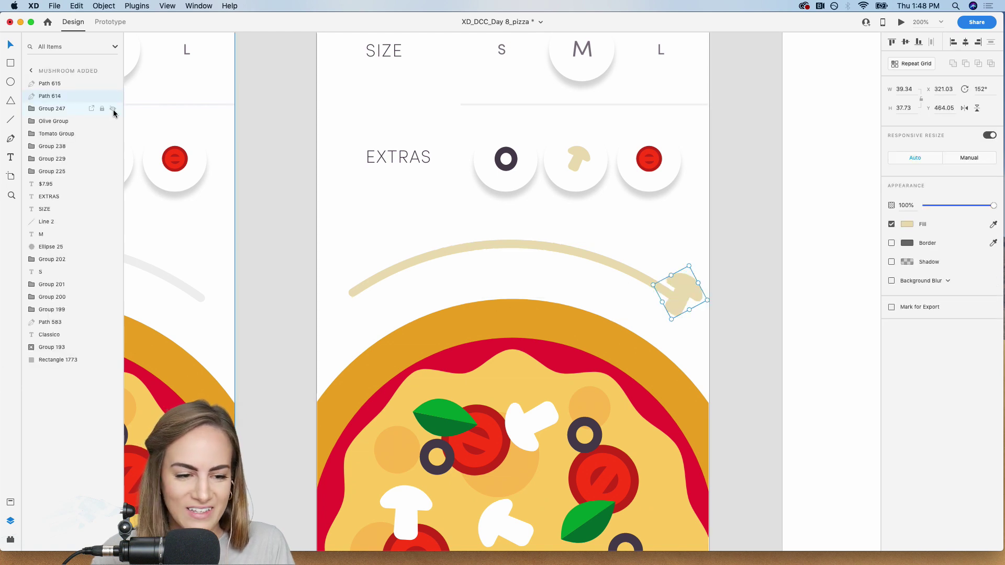
double_click(52, 96)
type("Mushro")
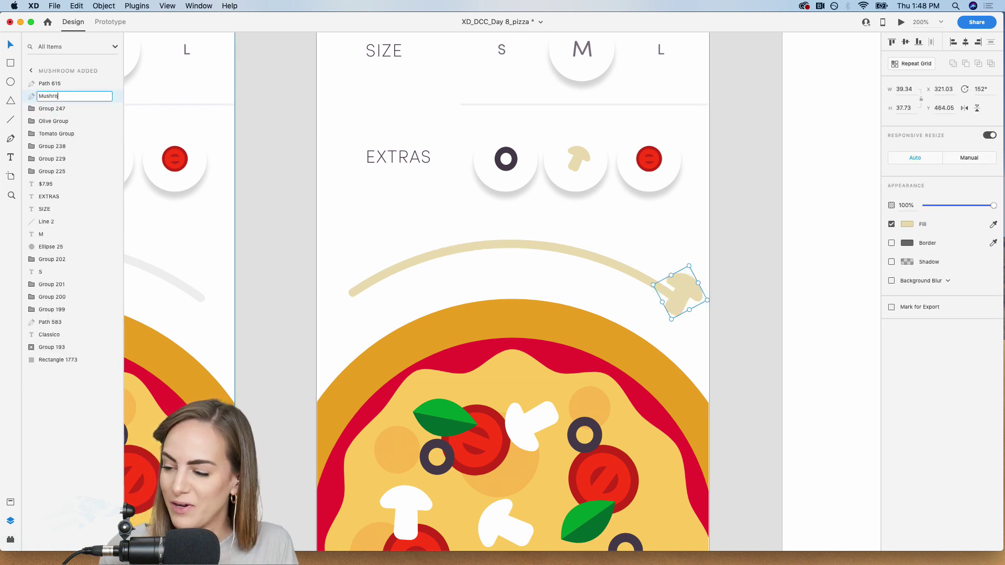
type("om large")
key("Return")
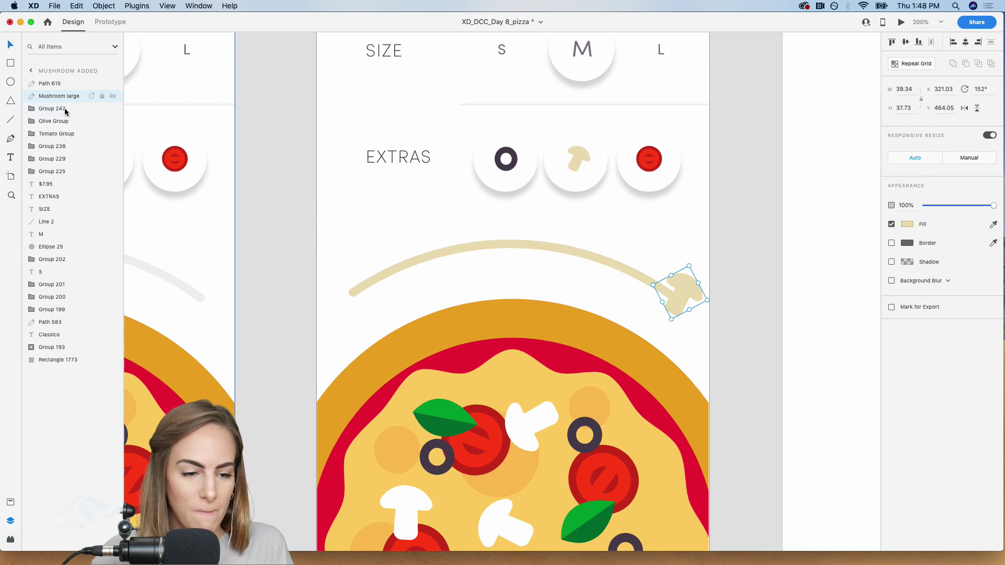
left_click(457, 249)
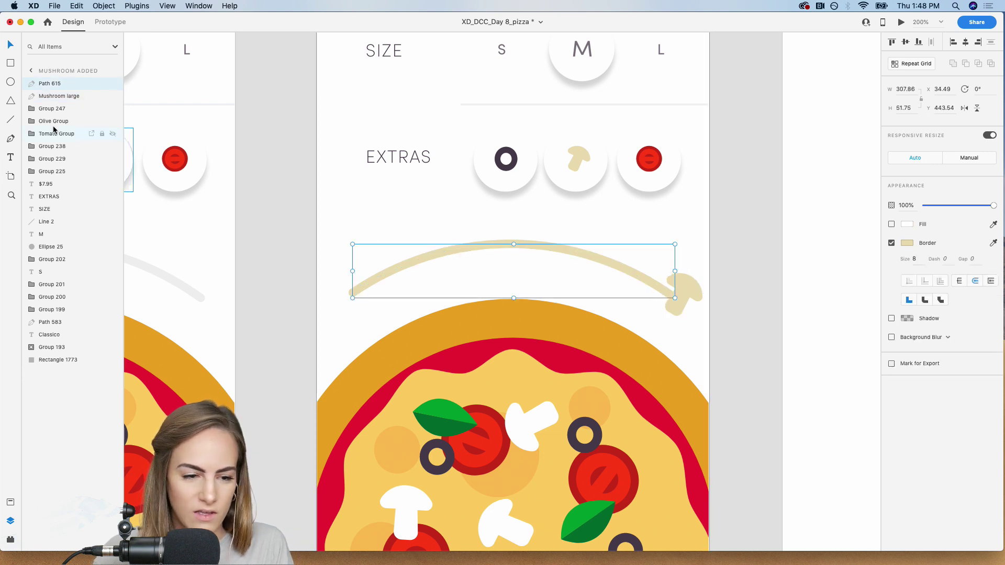
double_click(54, 84)
type("Murs")
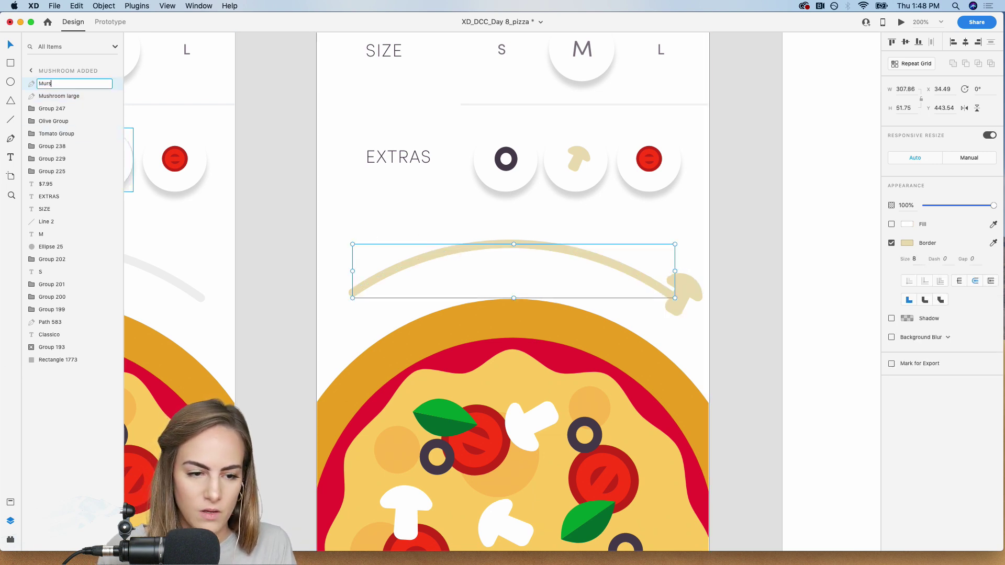
key("Return")
Copy the Mushroom large and Mushroom path layers from Mushroom added and paste them onto the Mushroom none artboard
key("super+minus")
key("super+minus")
key("super+minus")
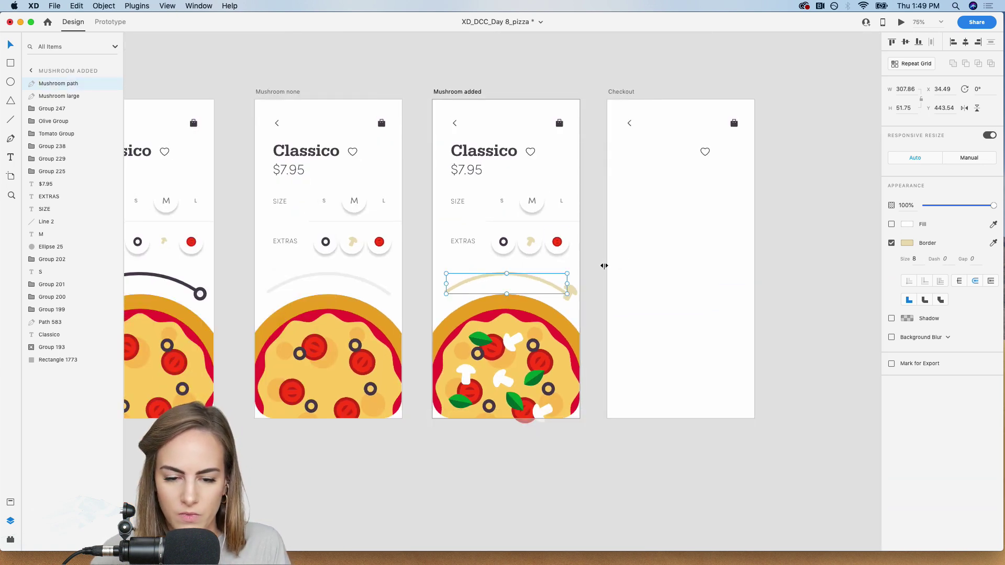
left_click(599, 276)
left_click(570, 292)
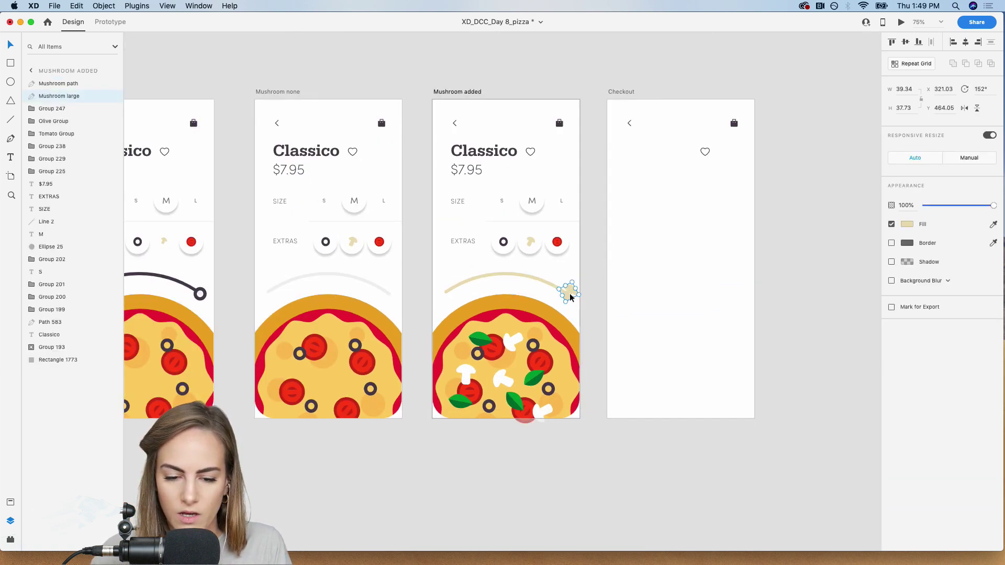
left_click(540, 282, "shift")
key("super+c")
scroll(539, 282, "left", 5)
scroll(540, 282, "up", 1)
left_click(482, 287)
key("super+v")
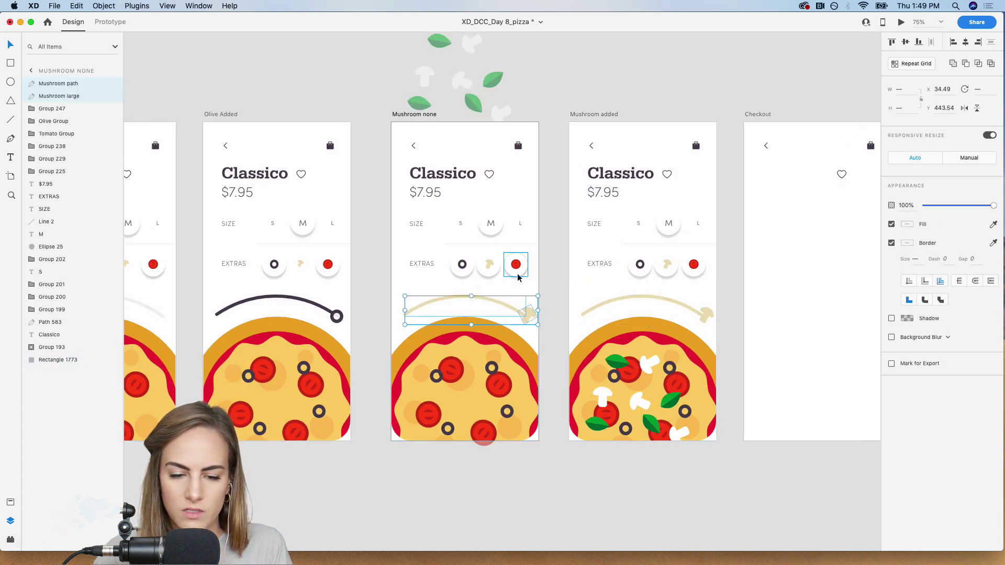
left_click(544, 270)
Move the mushroom off the arc on Mushroom none and shorten Mushroom path to a small stub at the track's start with an added anchor point
scroll(543, 270, "up", 10)
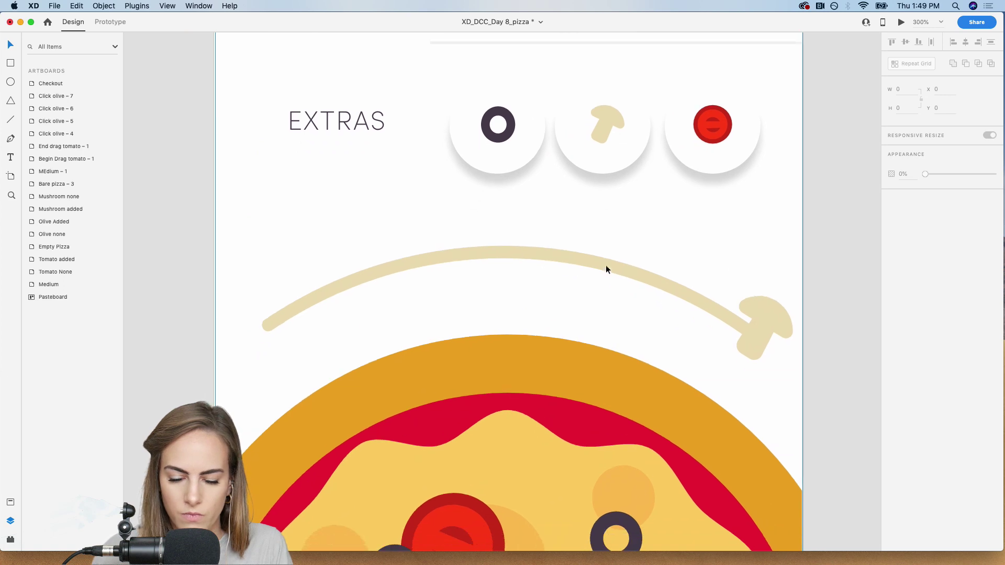
left_click(777, 327)
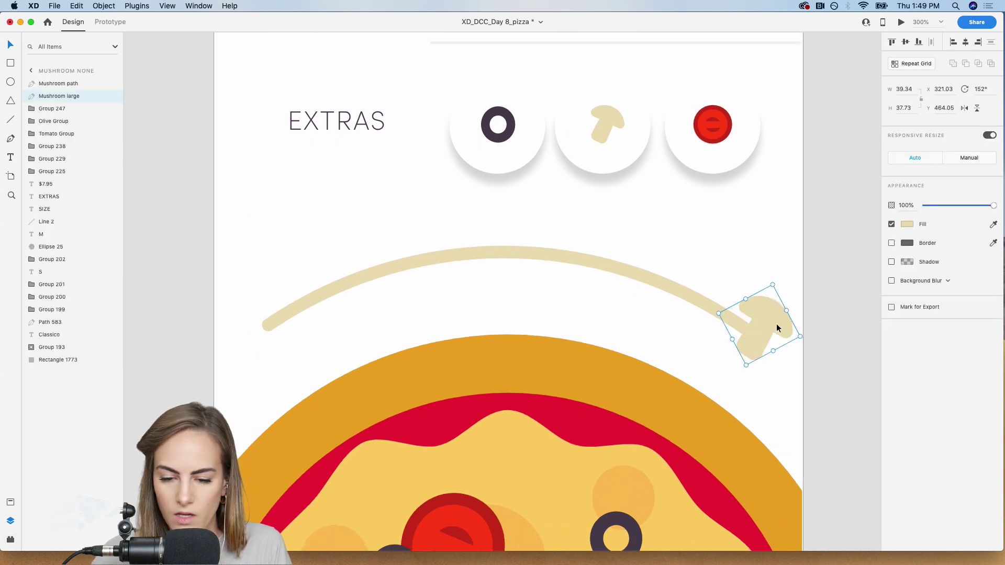
key("super+z")
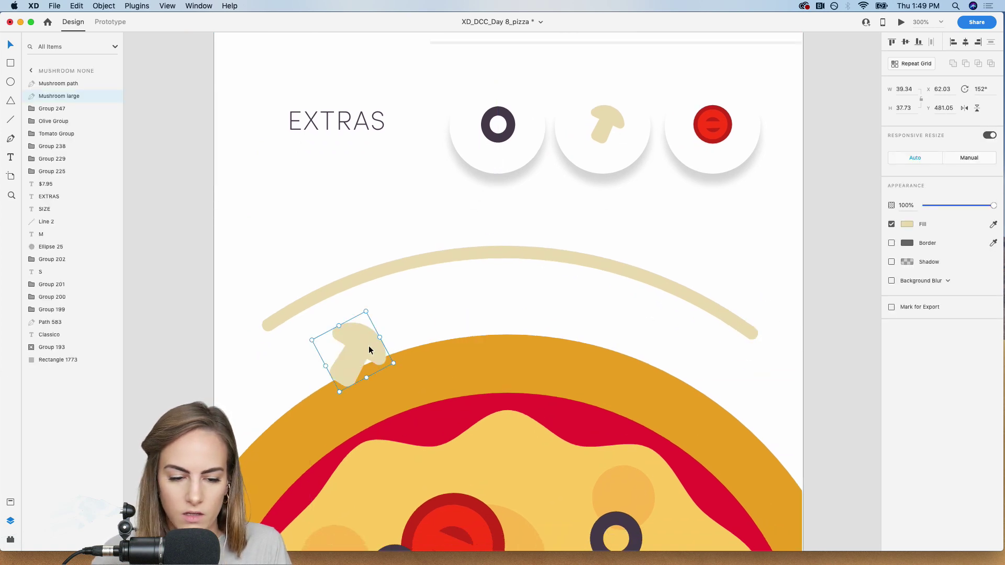
double_click(288, 313)
left_click_drag(285, 314, 280, 317)
left_click(751, 333)
key("Delete")
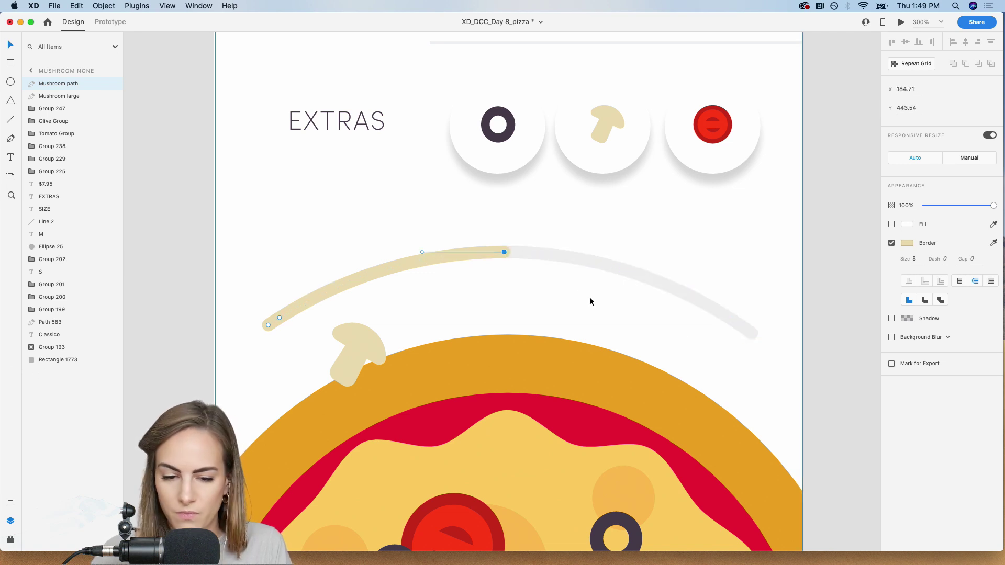
key("Delete")
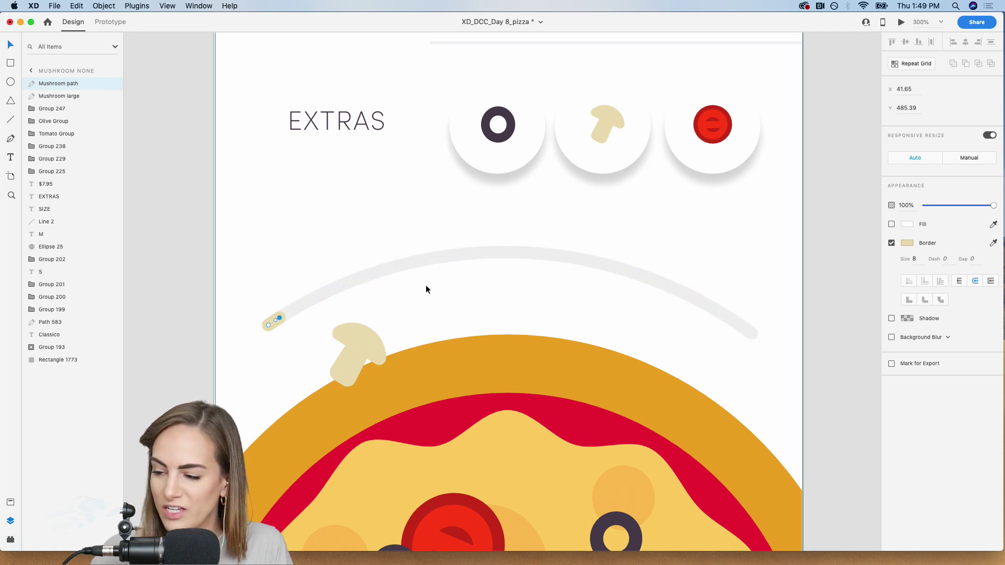
Place the mushroom over the beige stub at the track's start on Mushroom none, at X 15.03, Y 459.05
left_click_drag(358, 340, 264, 309)
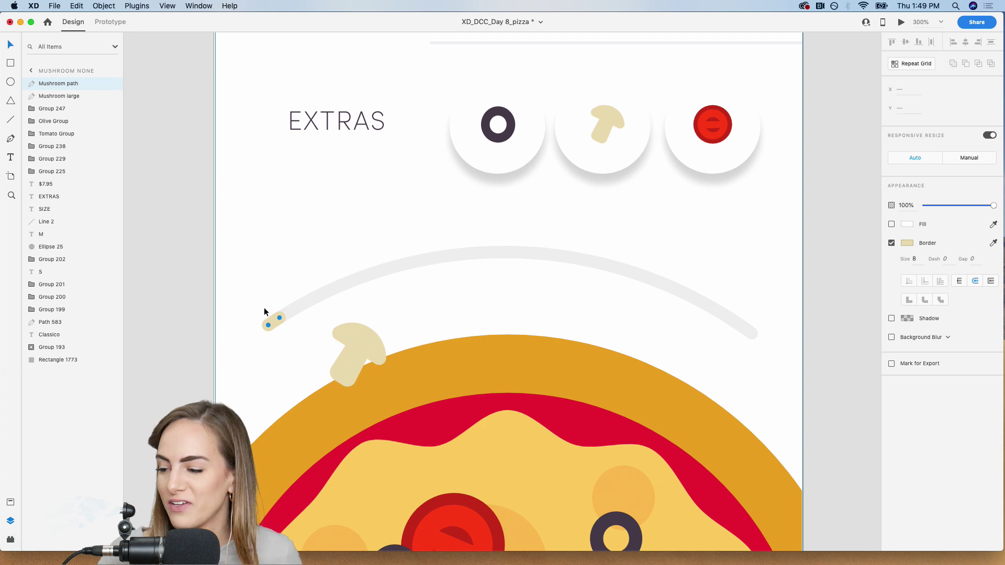
left_click(186, 292)
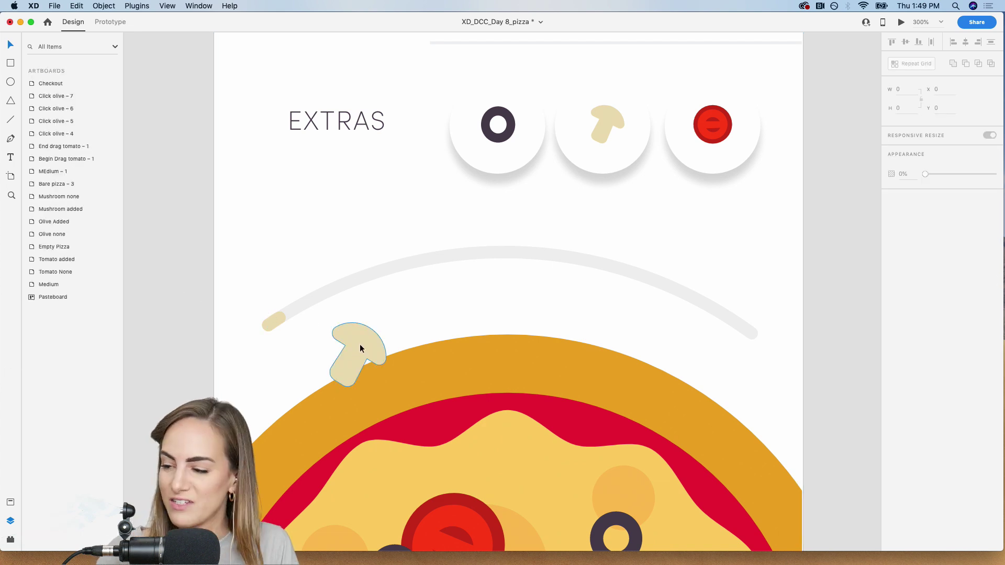
left_click_drag(360, 348, 290, 313)
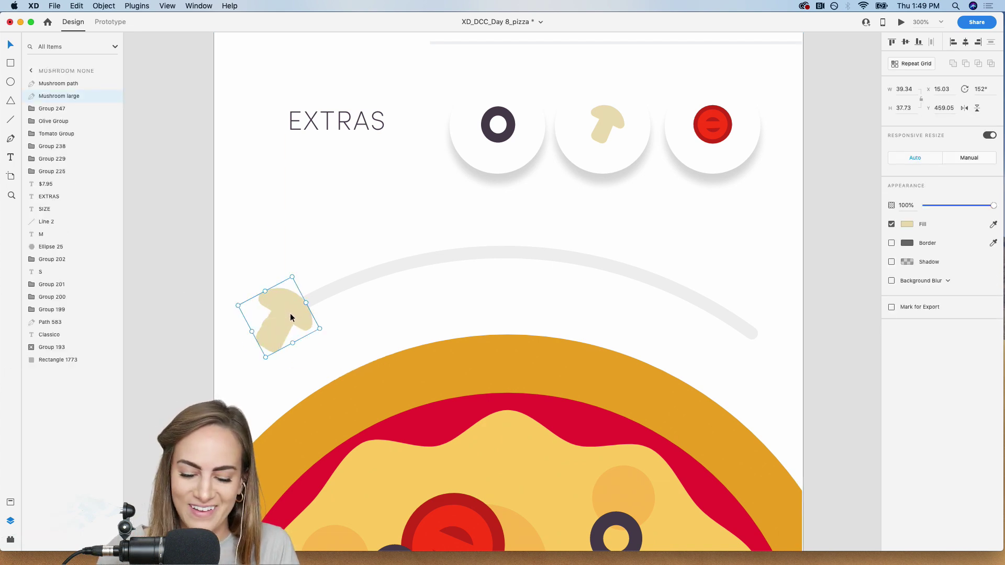
Link the slider mushroom on Mushroom none to the Mushroom added artboard with a Drag trigger and Auto-Animate action
key("super+1")
scroll(290, 313, "up", 2)
scroll(290, 313, "right", 3)
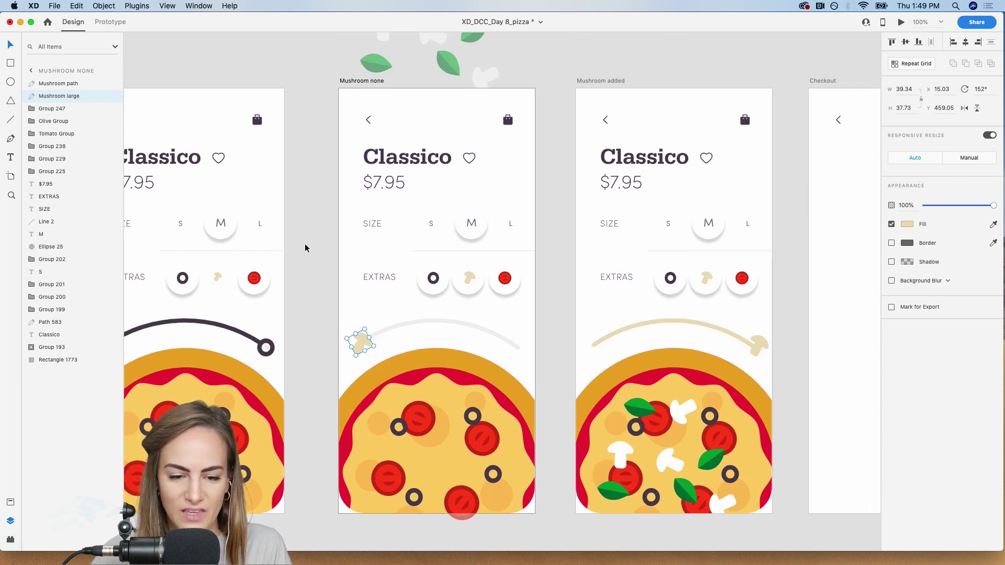
left_click(110, 22)
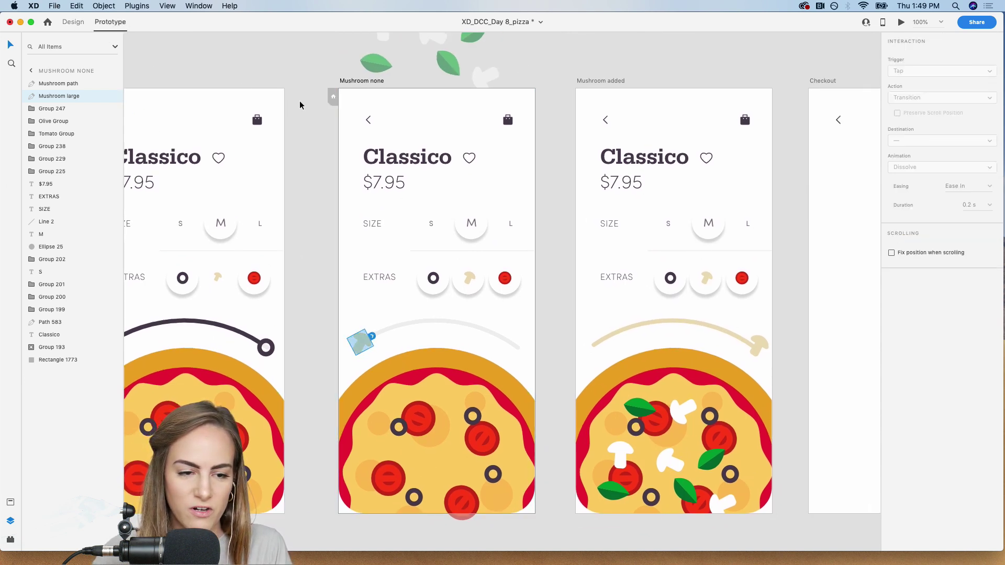
scroll(287, 101, "right", 3)
left_click_drag(294, 326, 503, 335)
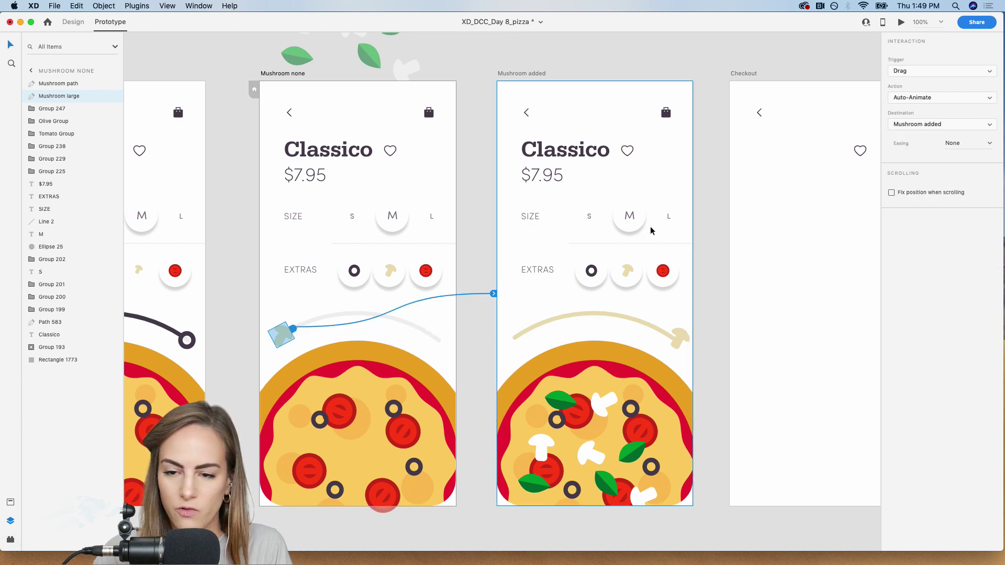
left_click(908, 72)
left_click(917, 72)
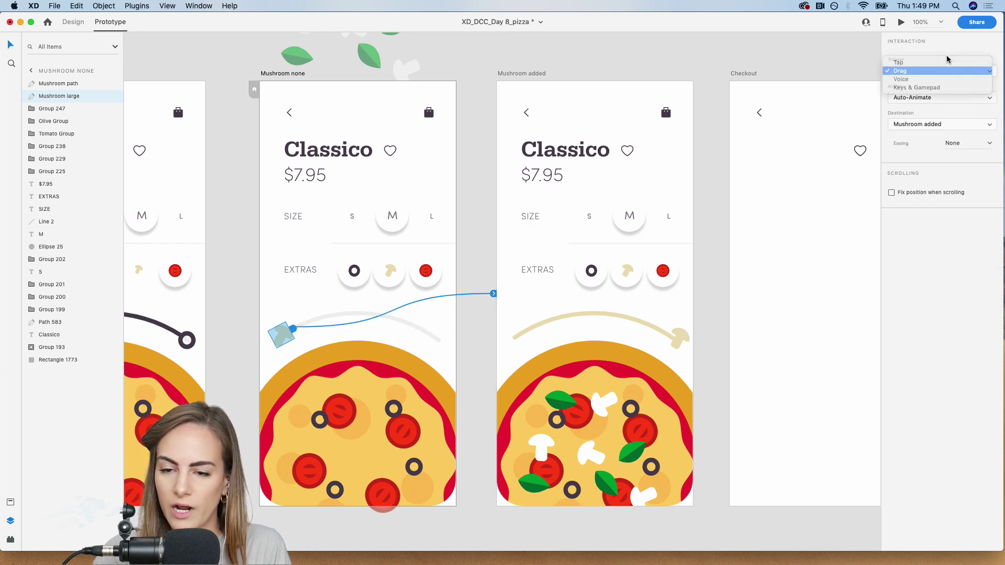
left_click(904, 100)
left_click(718, 75)
key("super+minus")
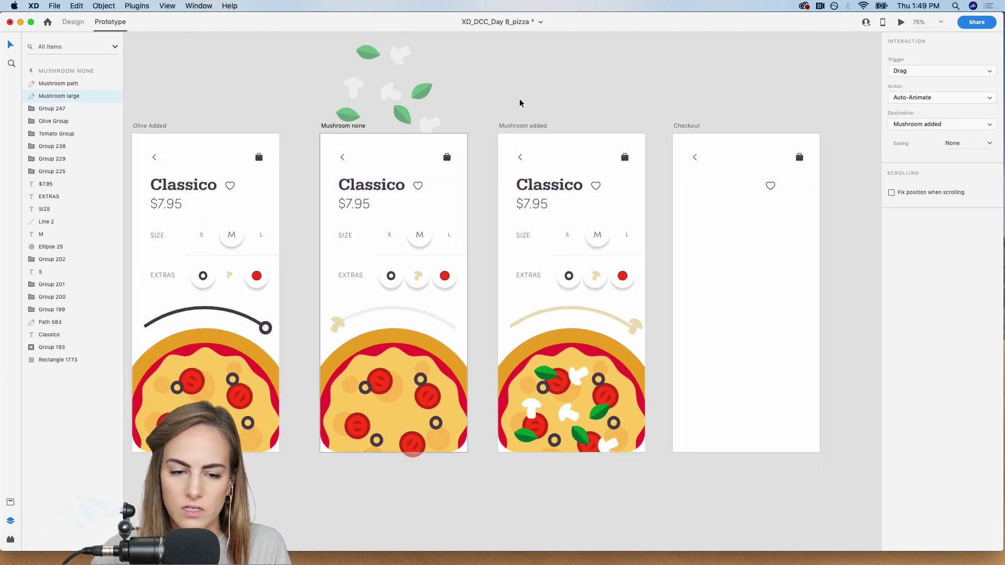
Test the mushroom slider in a preview of the Mushroom none artboard and save the document
key("Escape")
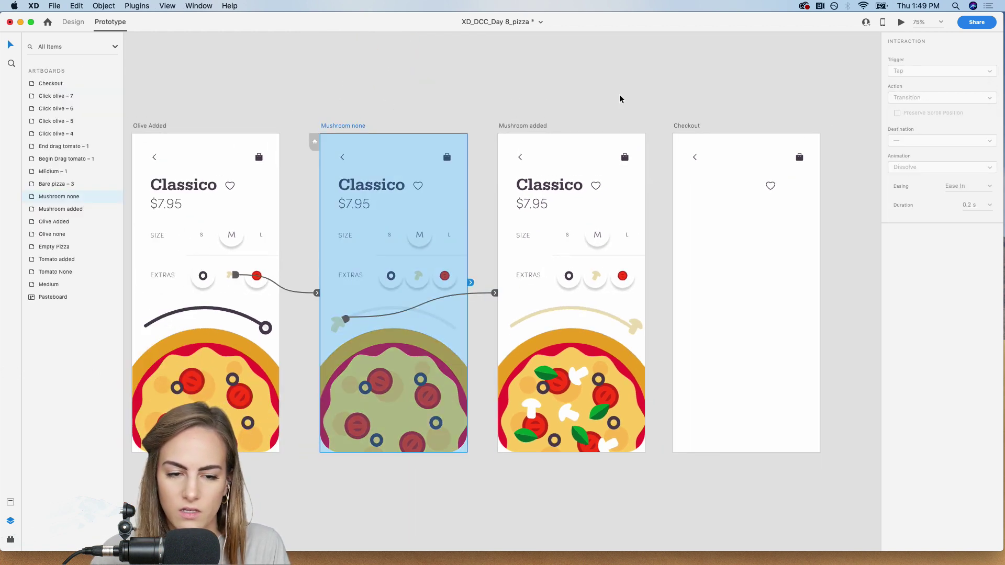
left_click(901, 24)
left_click_drag(505, 305, 667, 306)
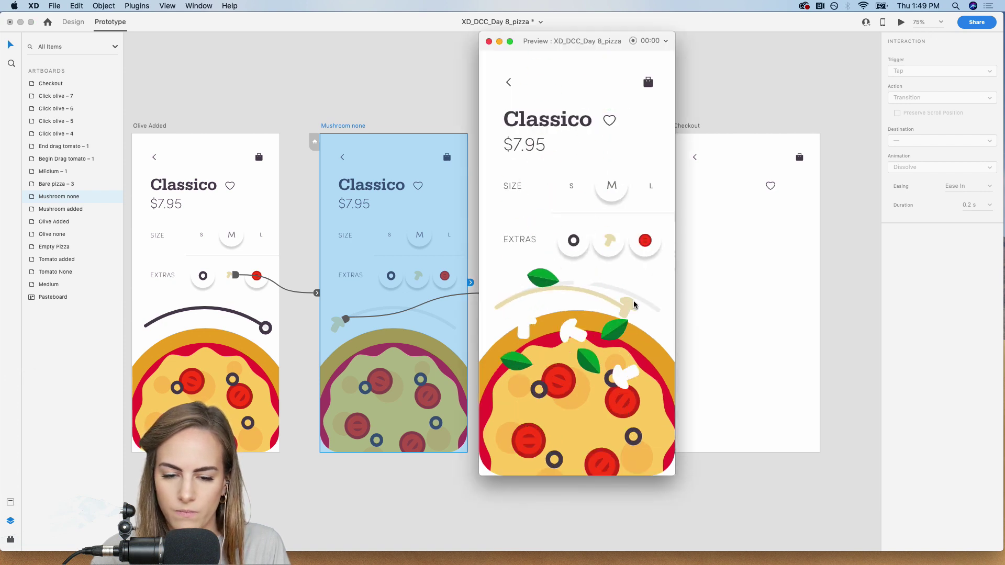
left_click(488, 41)
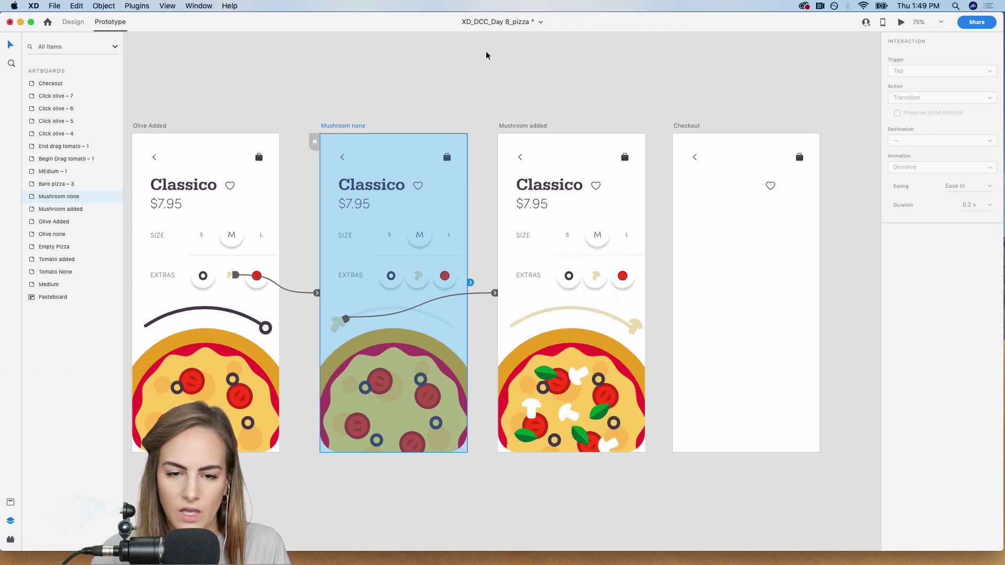
key("super+s")
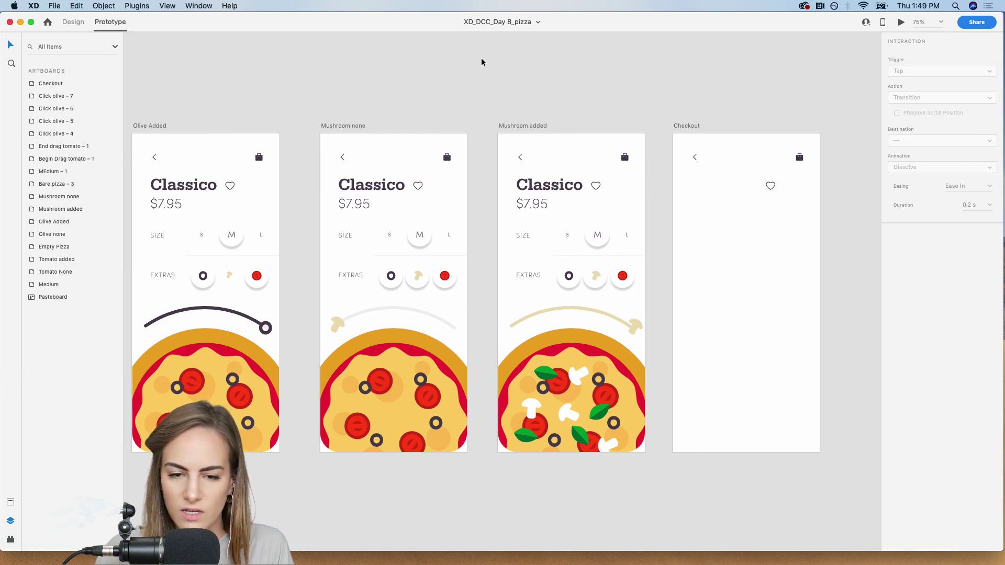
Preview the prototype from Empty Pizza, choosing size M and the tomato extra, and test the tomato slider
key("super+0")
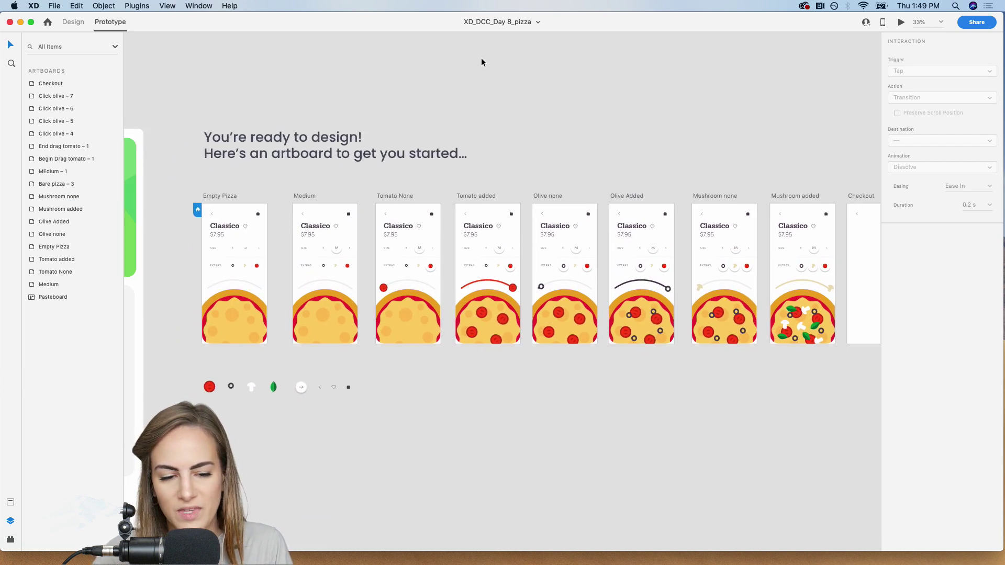
scroll(482, 62, "up", 3)
scroll(481, 61, "left", 3)
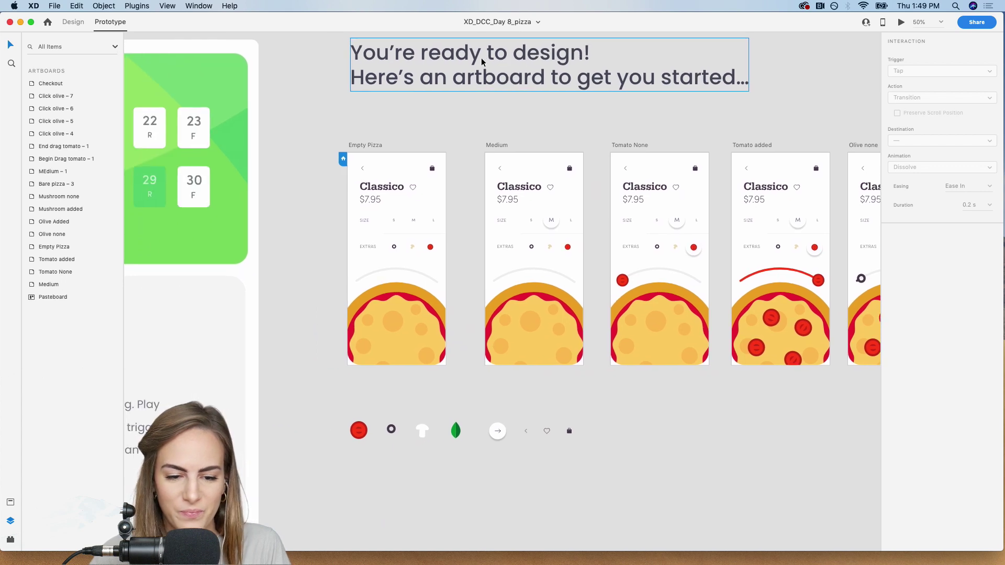
left_click(901, 23)
left_click_drag(570, 47, 530, 47)
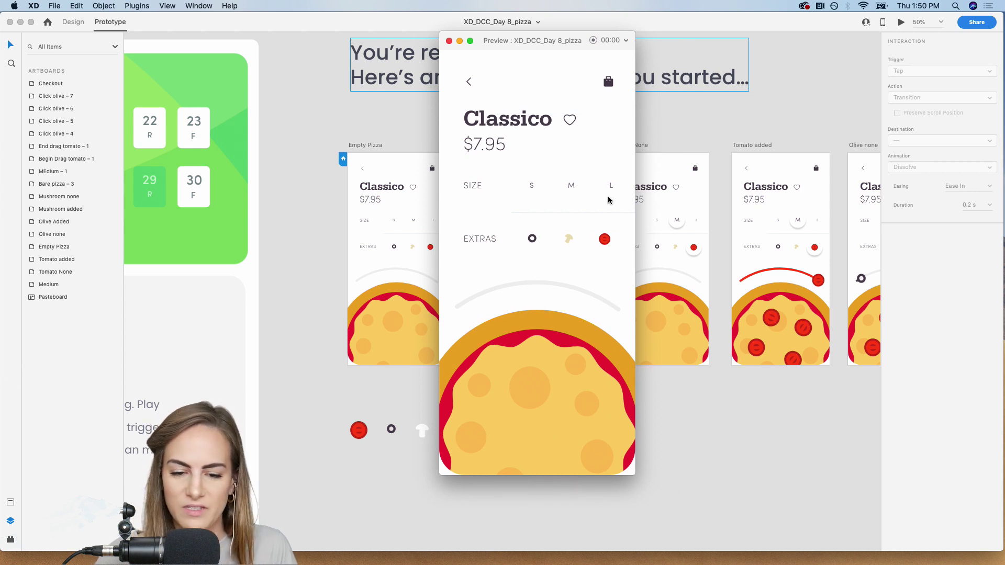
left_click(572, 187)
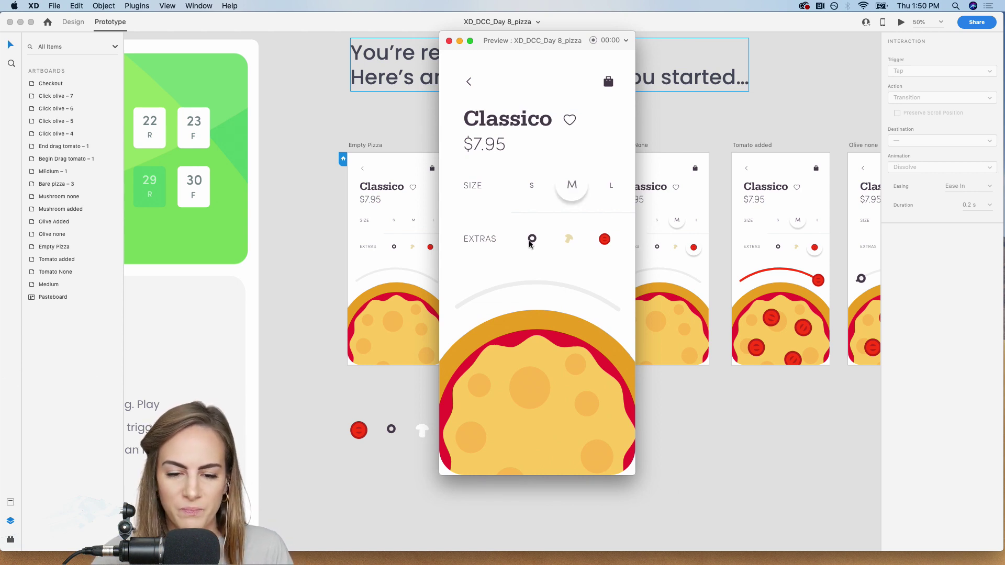
left_click(604, 240)
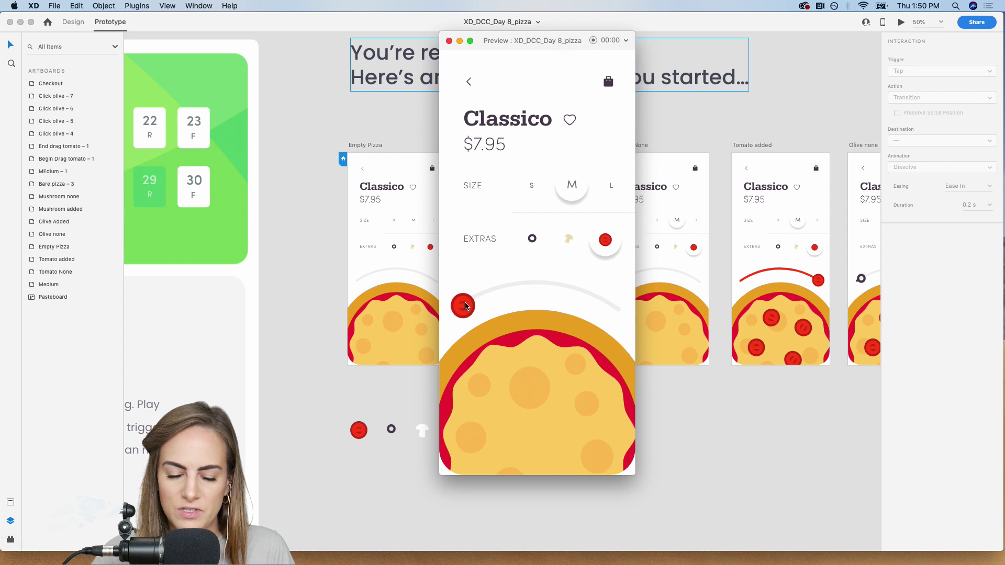
left_click_drag(465, 305, 529, 303)
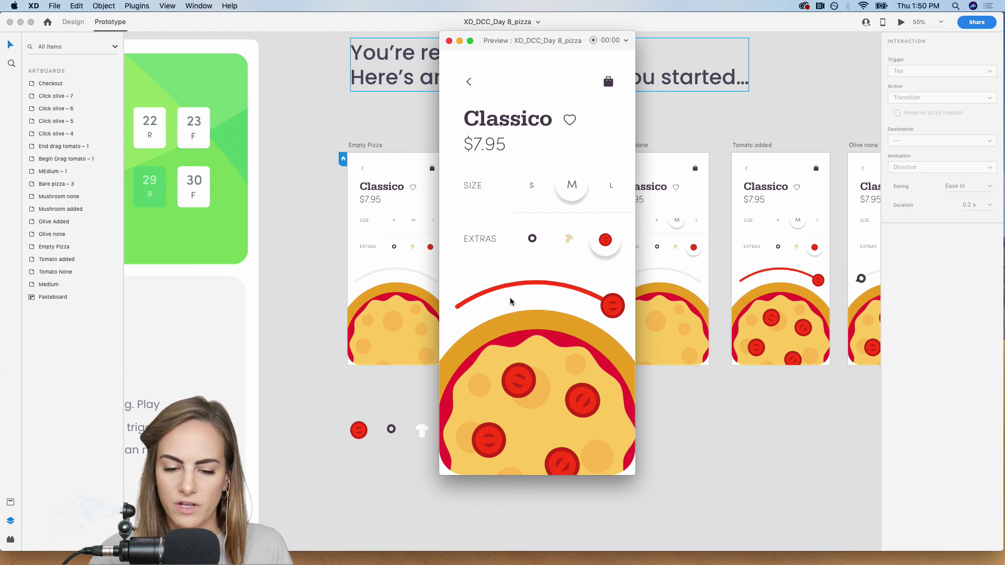
Test the olive and mushroom extras with their sliders in the preview and close it
left_click(533, 241)
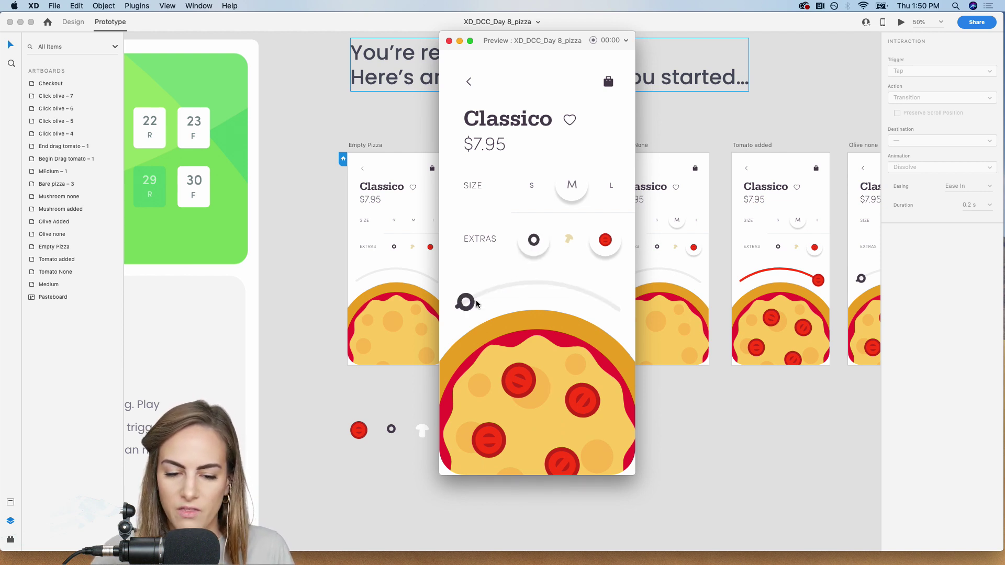
left_click_drag(473, 305, 641, 298)
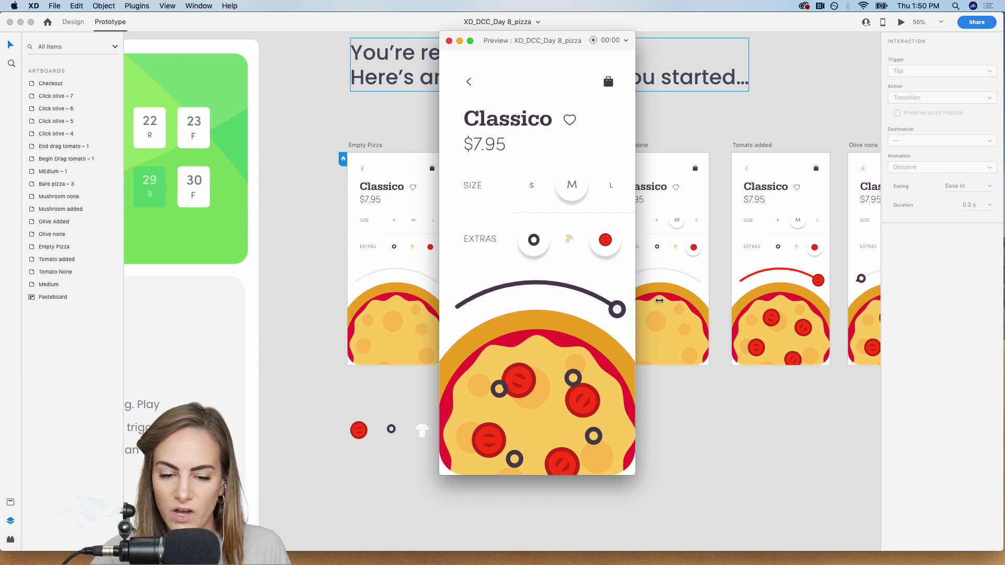
left_click(569, 242)
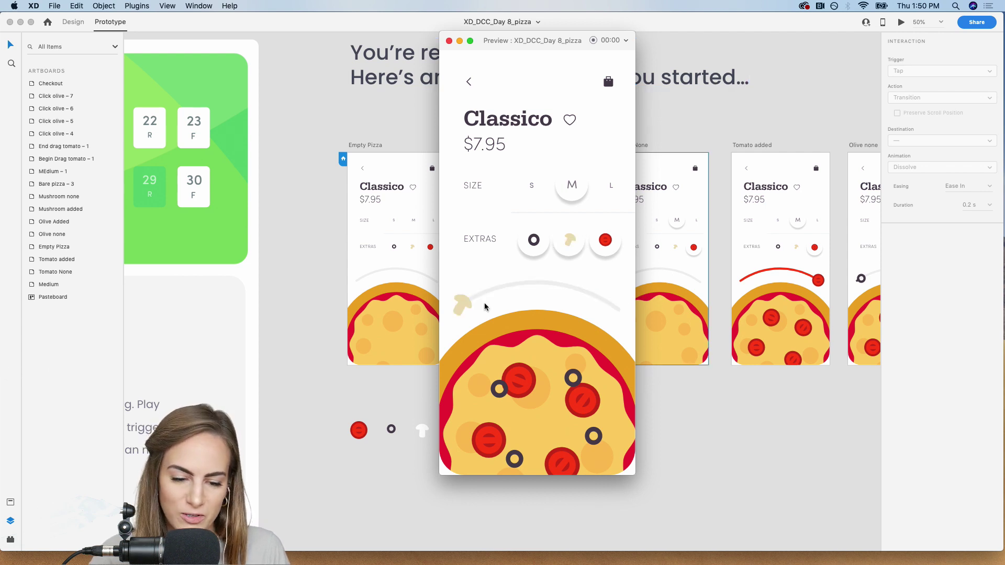
left_click_drag(460, 305, 628, 306)
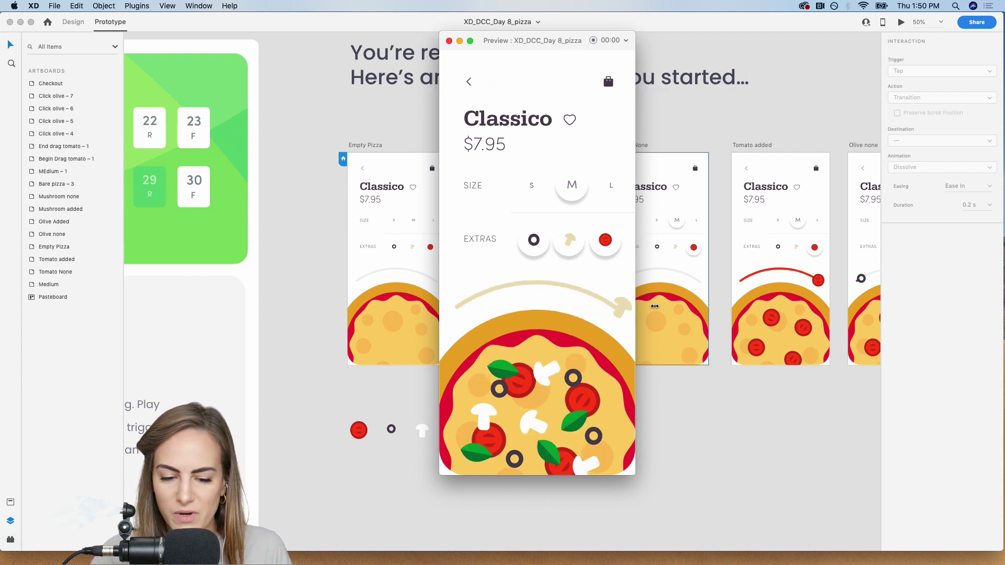
left_click(449, 40)
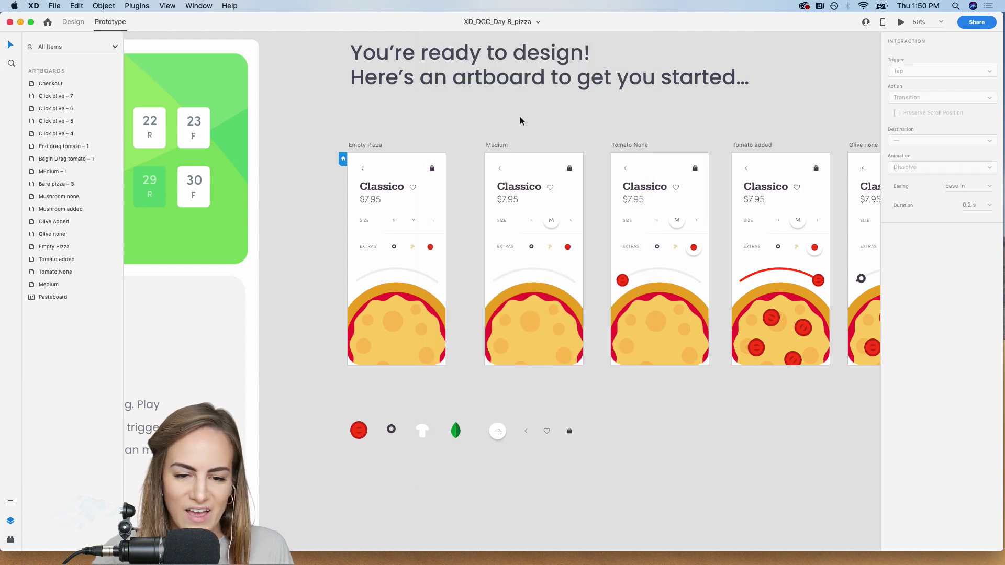
scroll(520, 116, "right", 10)
scroll(520, 117, "right", 2)
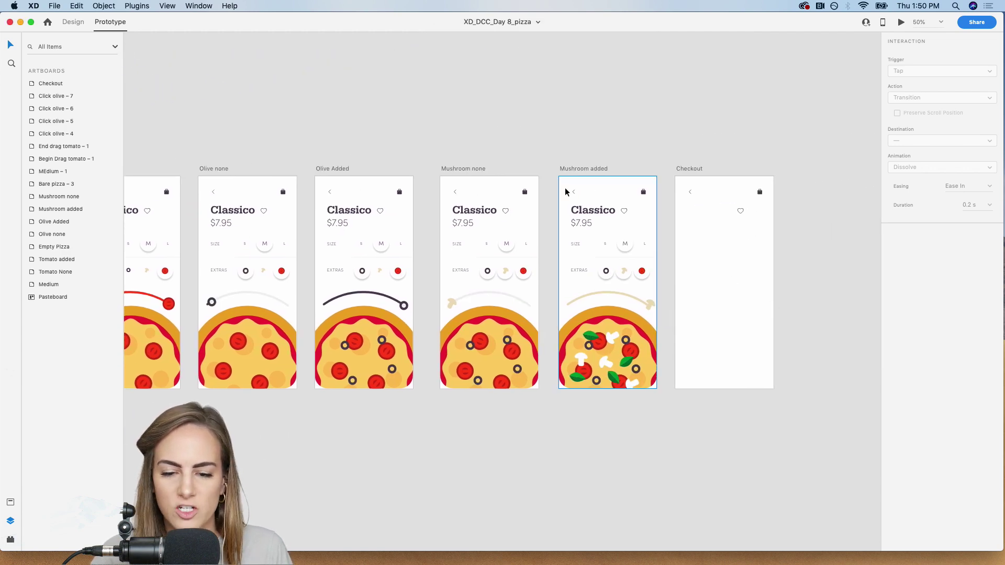
scroll(493, 140, "left", 8)
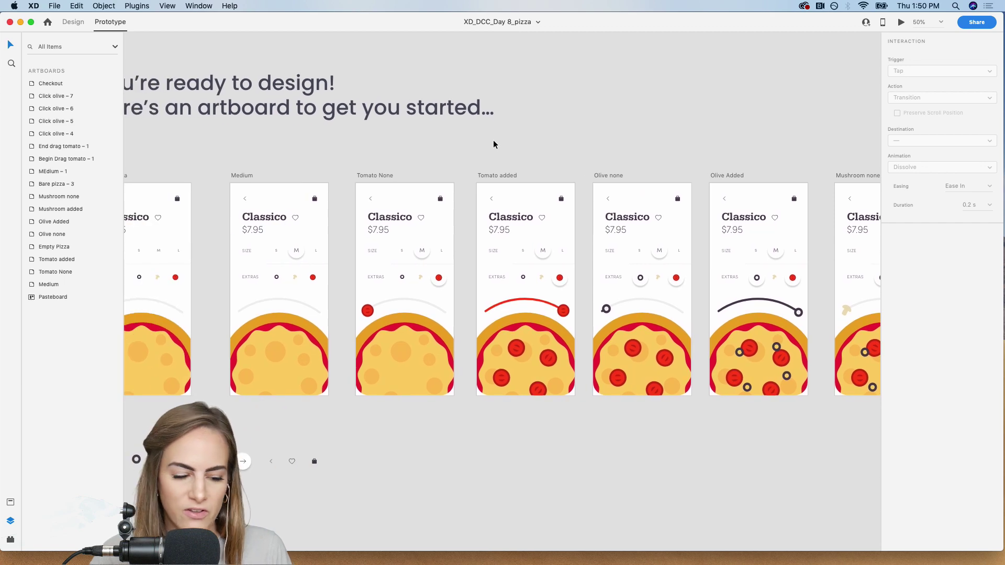
scroll(494, 140, "left", 4)
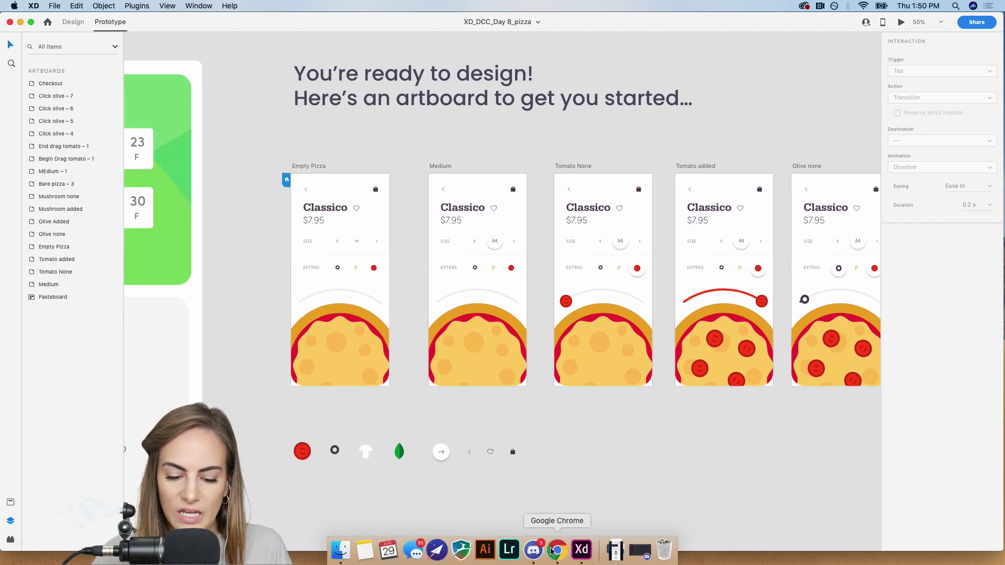
Switch to Chrome and review the Behance project's daily challenge entries, from Day 1 through the recycling rewards design
left_click(554, 550)
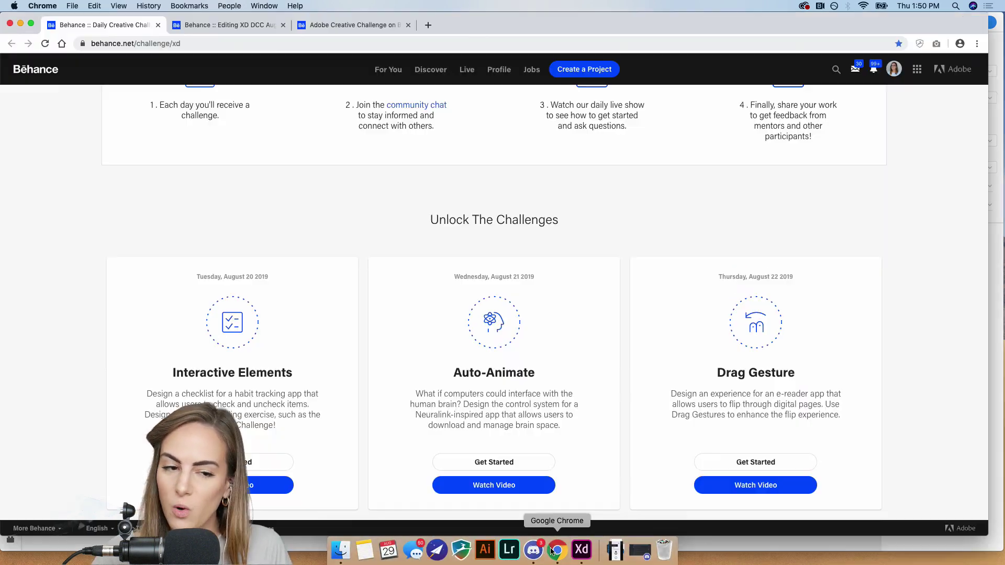
left_click(223, 26)
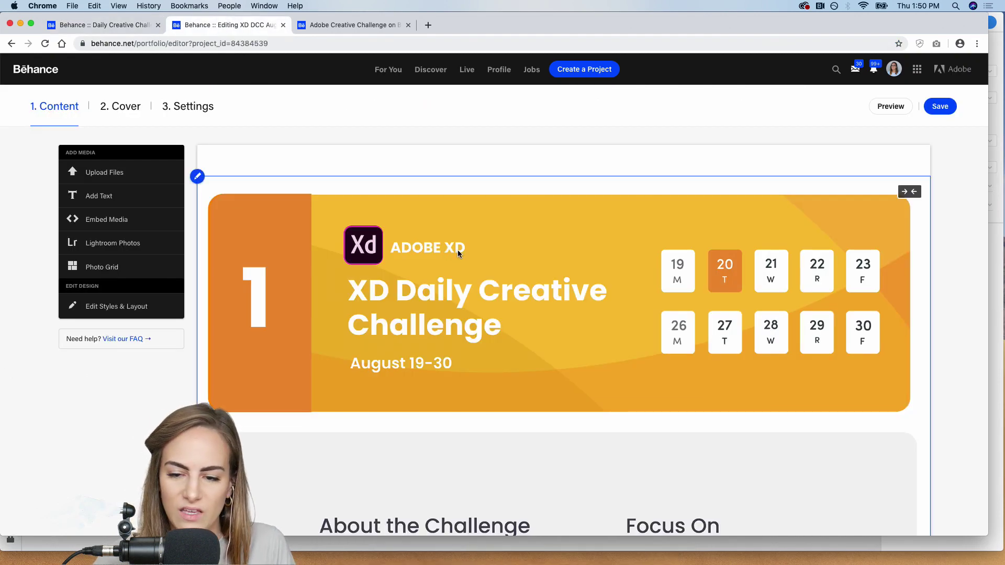
scroll(477, 195, "down", 6)
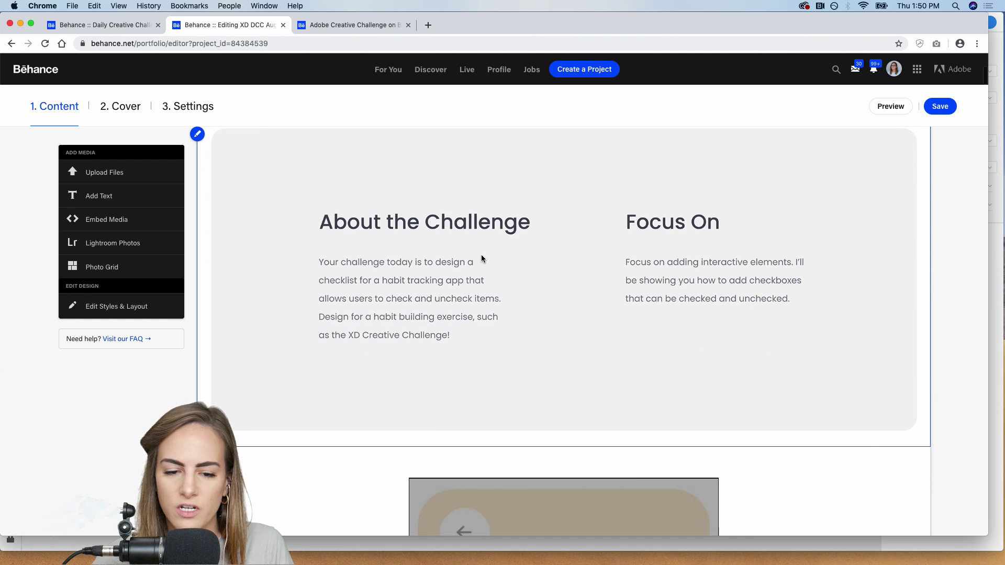
scroll(481, 256, "up", 6)
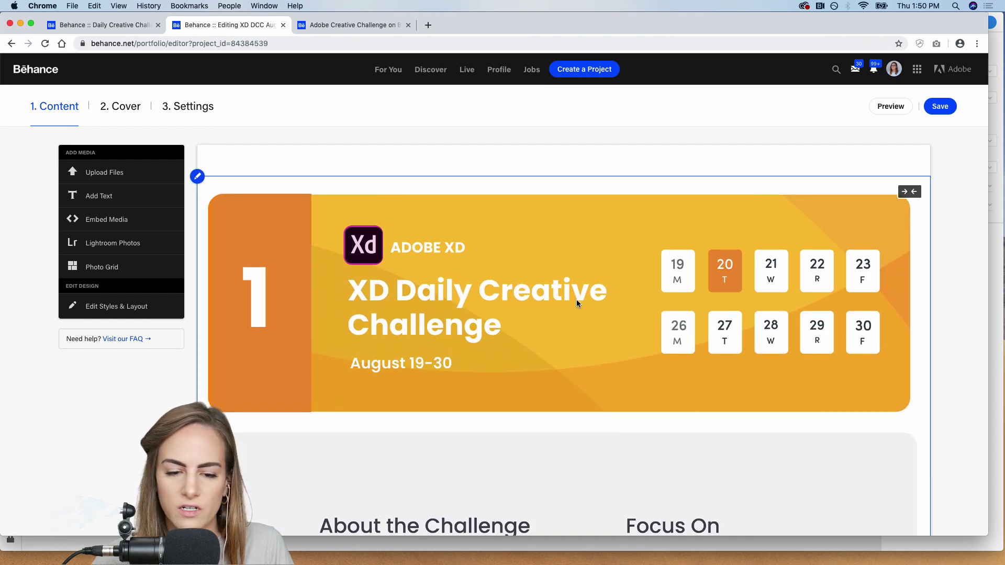
scroll(461, 315, "down", 12)
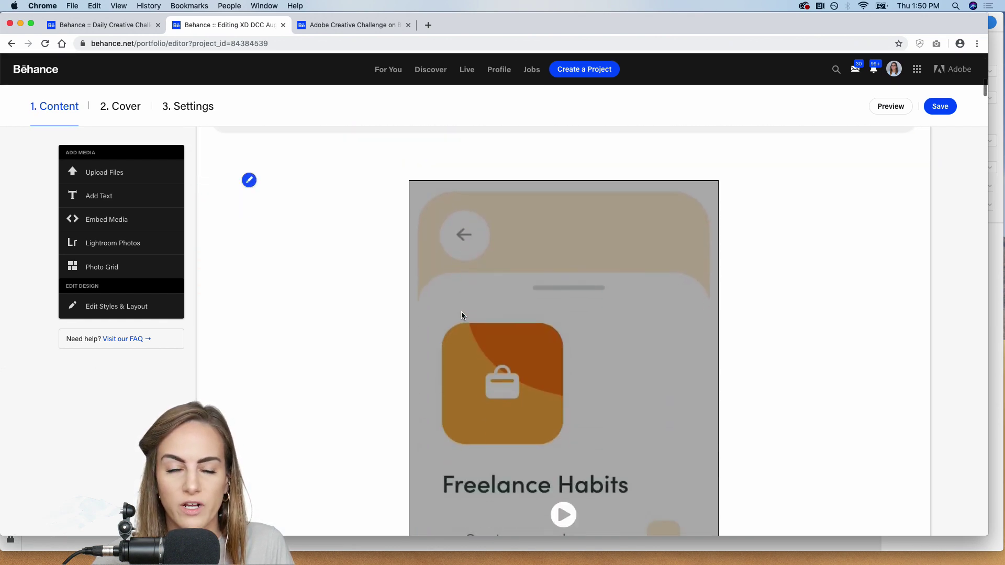
scroll(460, 314, "down", 20)
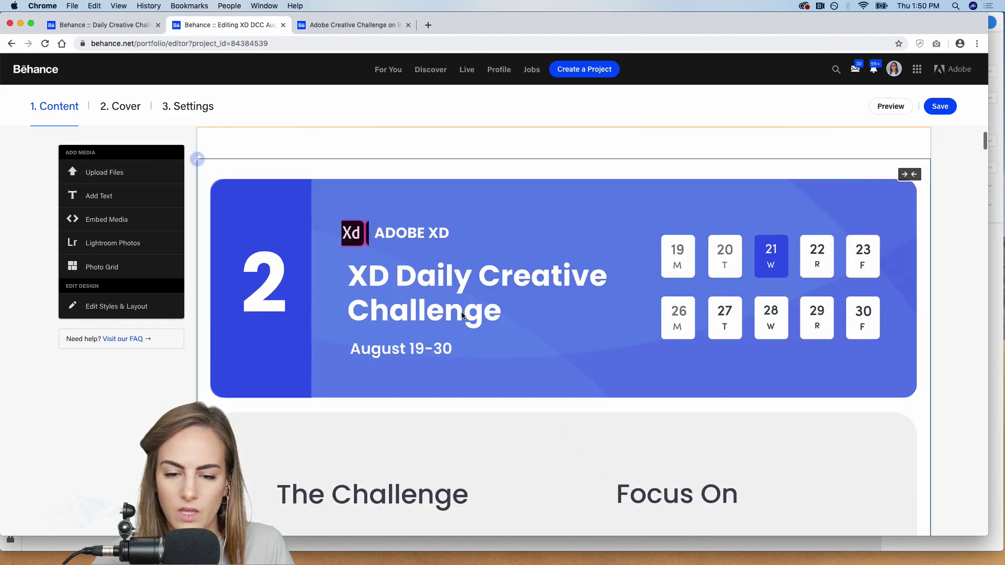
scroll(461, 314, "down", 15)
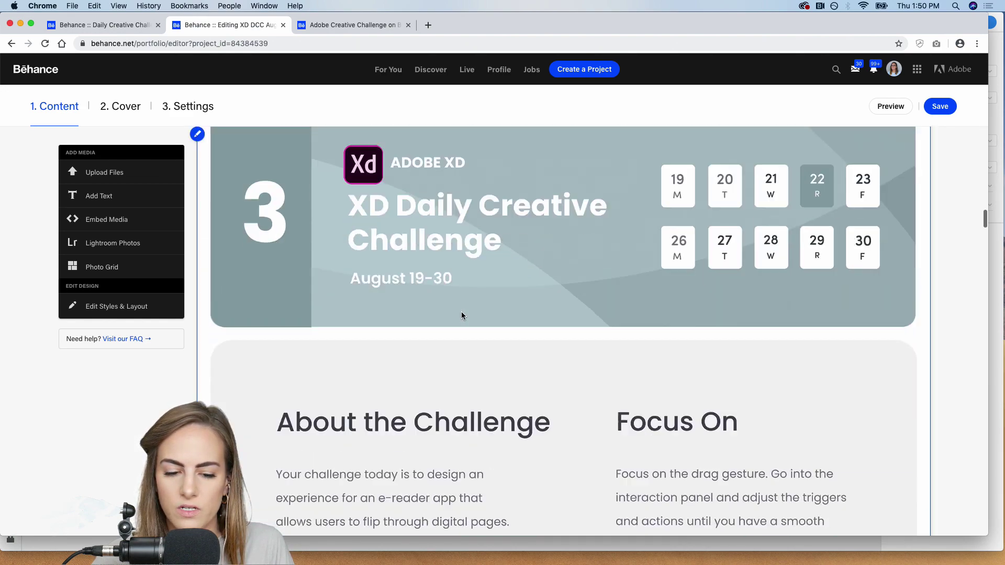
scroll(462, 315, "down", 15)
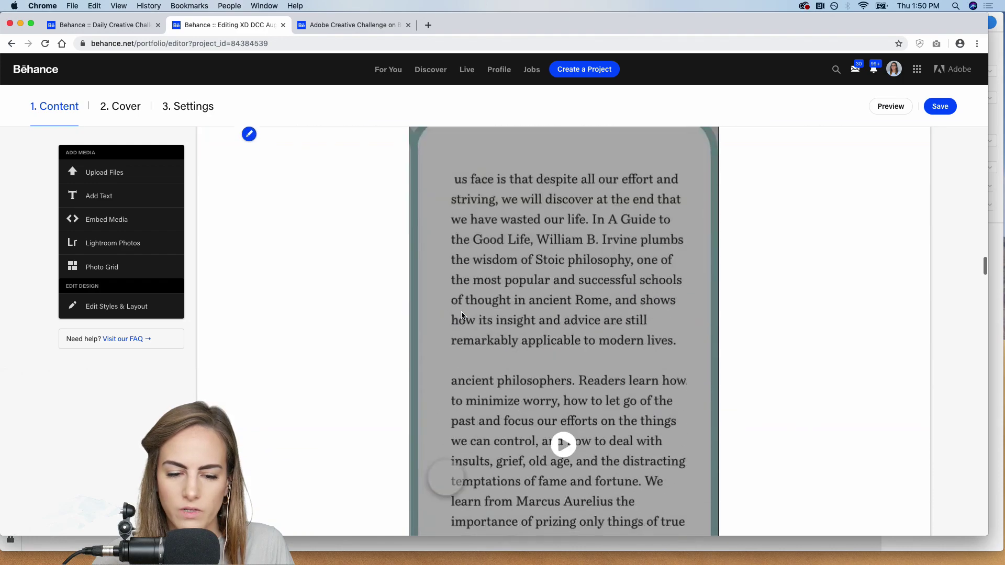
scroll(462, 314, "down", 15)
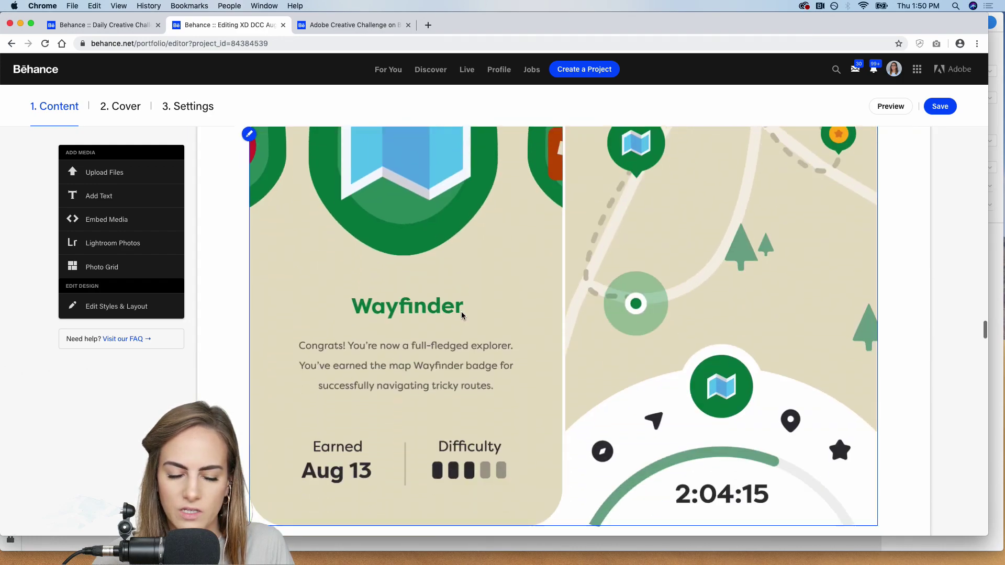
scroll(462, 315, "down", 15)
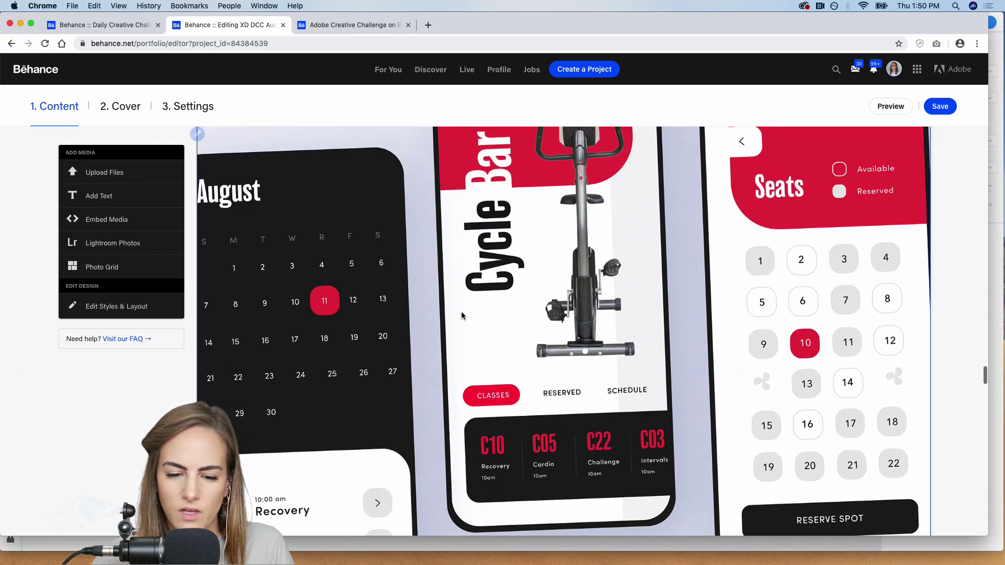
scroll(461, 316, "down", 15)
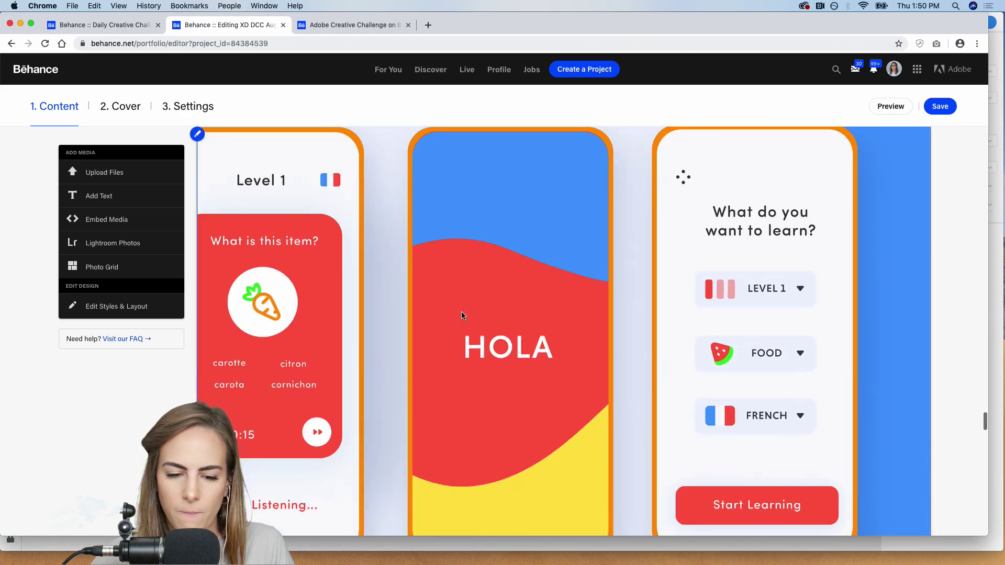
scroll(462, 315, "down", 15)
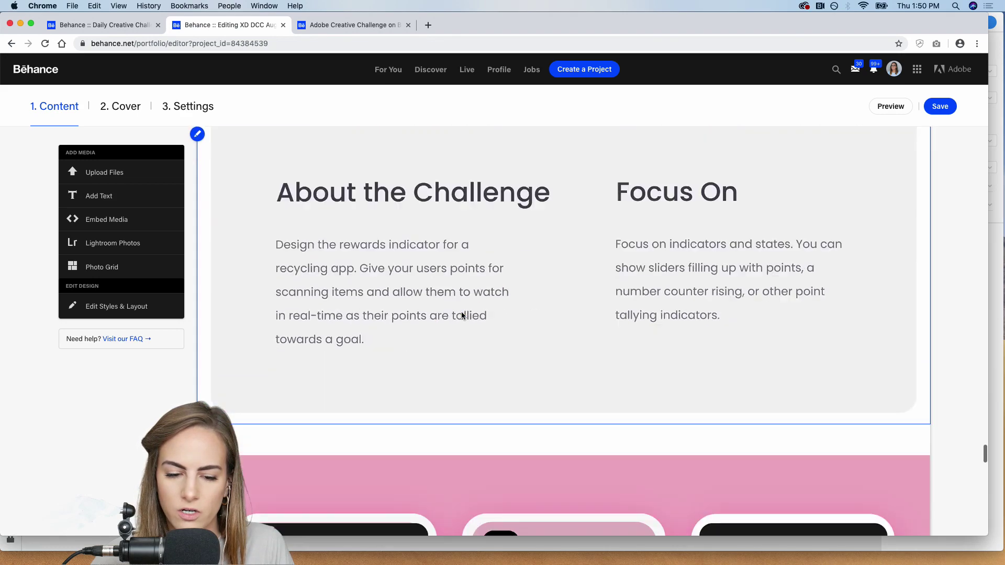
scroll(461, 315, "down", 5)
scroll(461, 315, "up", 2)
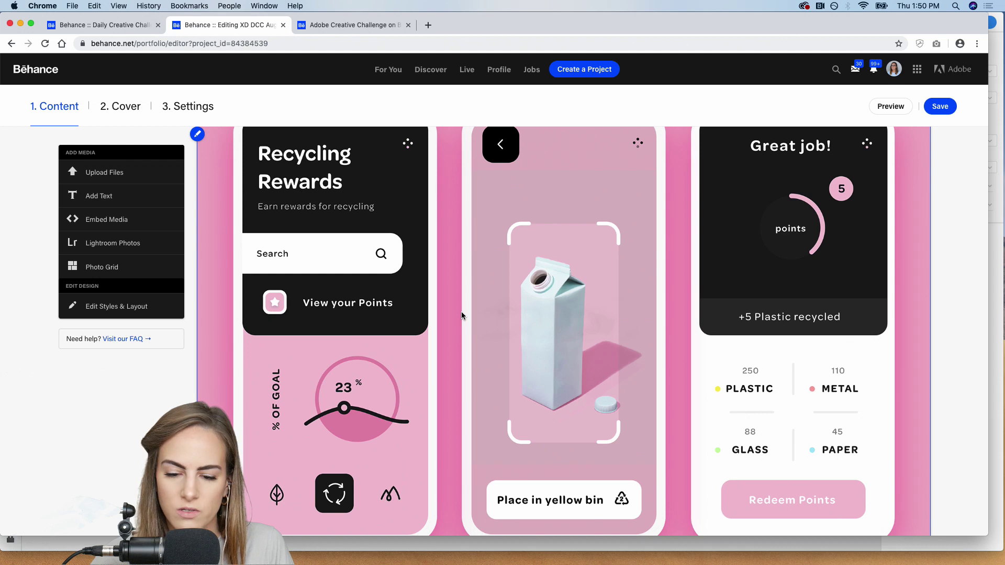
scroll(460, 314, "up", 1)
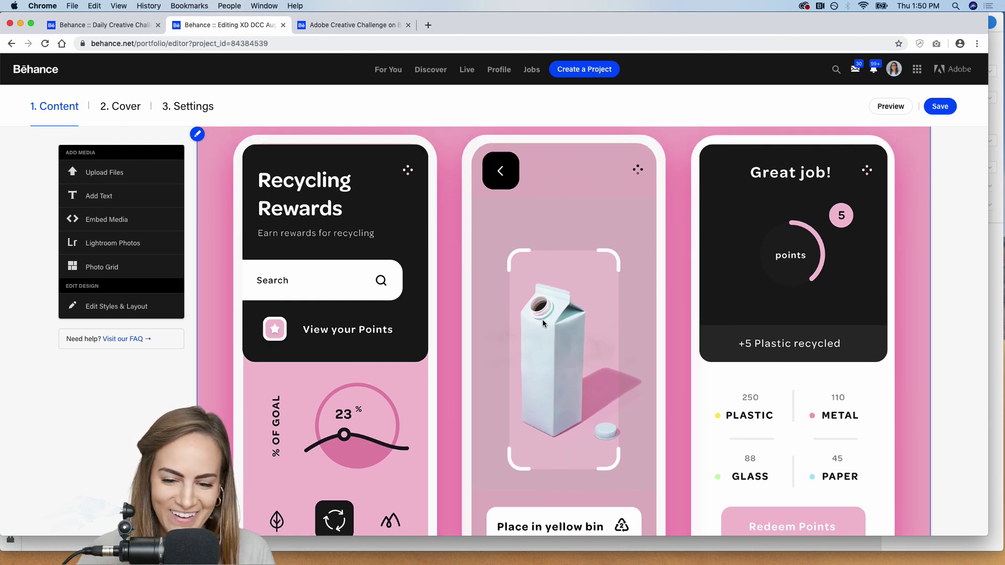
Examine the pizza challenge brief and its Classico mockups in the Behance project
scroll(542, 323, "down", 20)
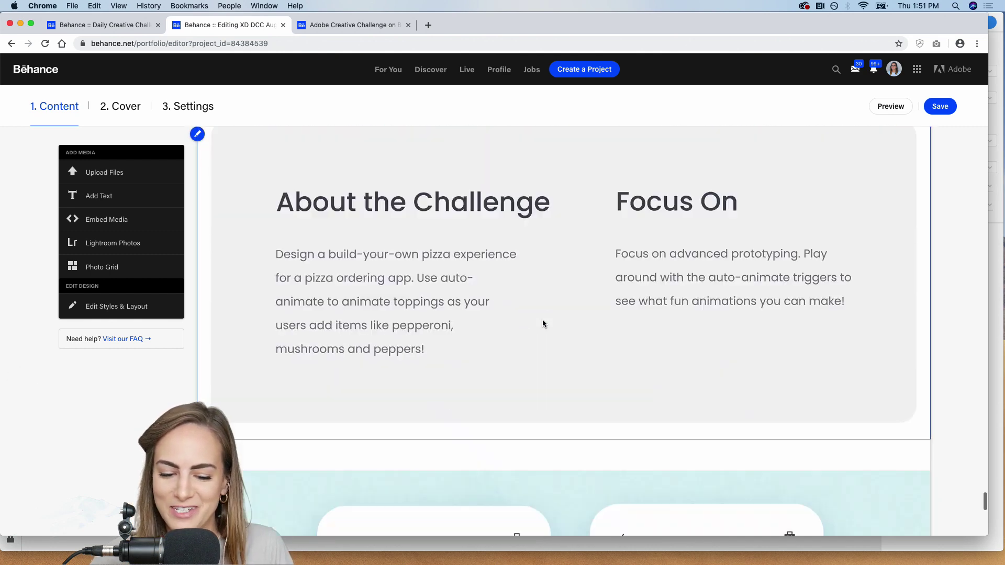
scroll(542, 324, "down", 9)
scroll(542, 323, "up", 7)
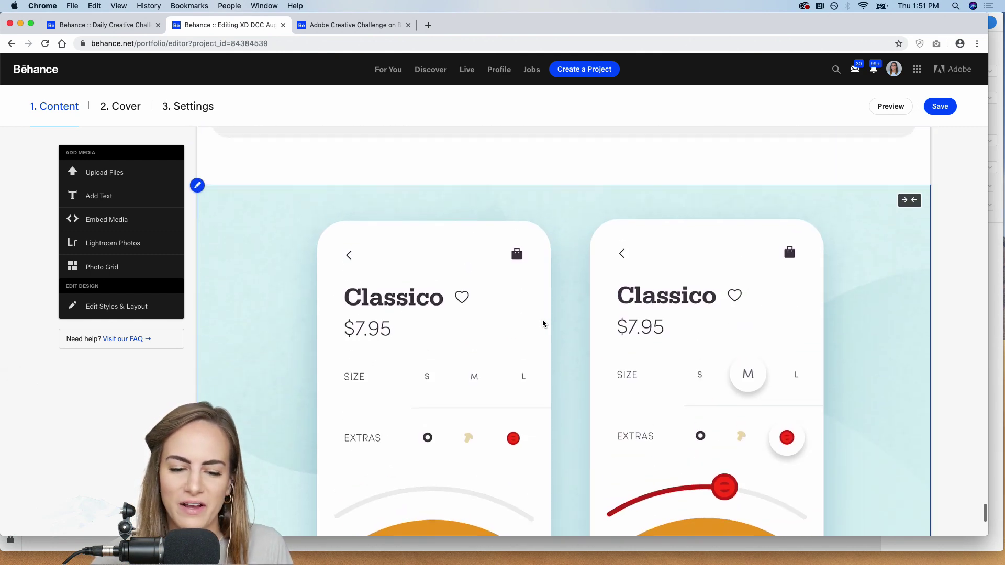
scroll(543, 323, "down", 5)
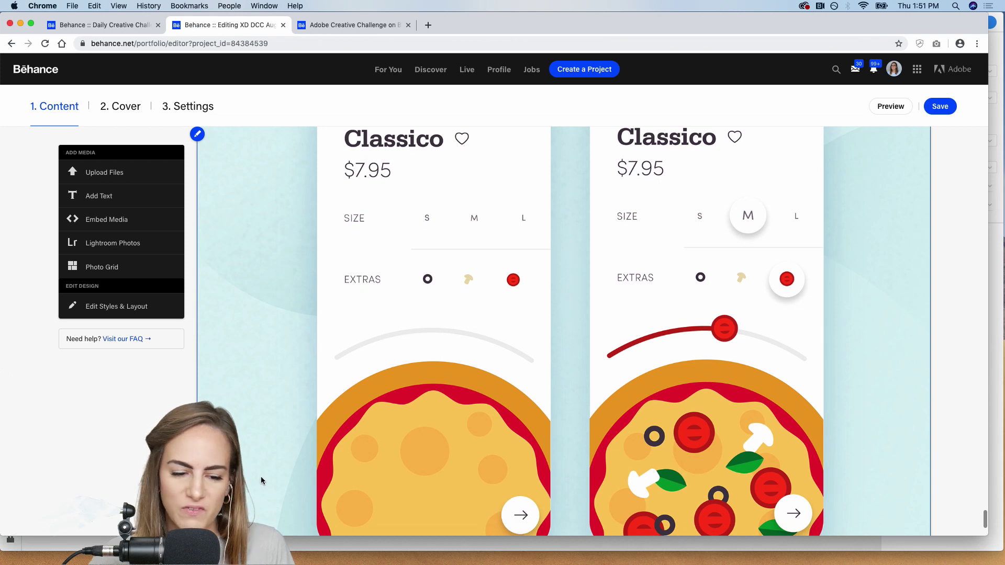
scroll(248, 290, "down", 2)
scroll(248, 290, "up", 5)
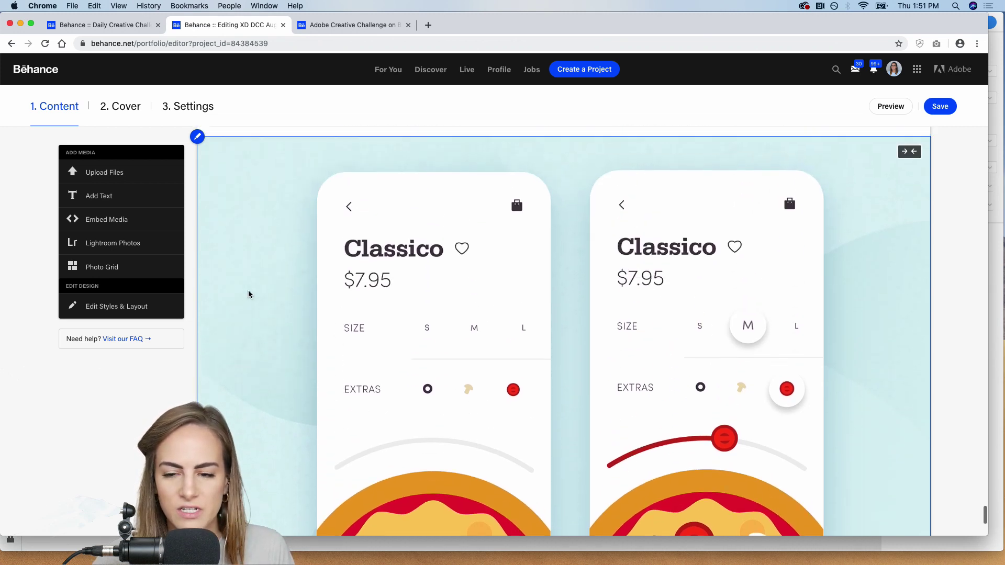
scroll(248, 290, "up", 1)
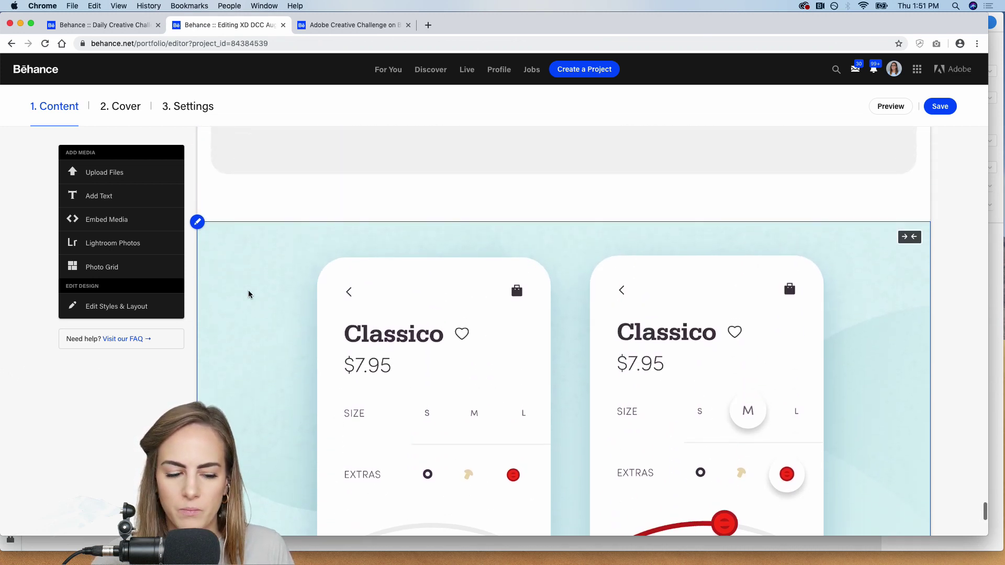
scroll(406, 321, "up", 5)
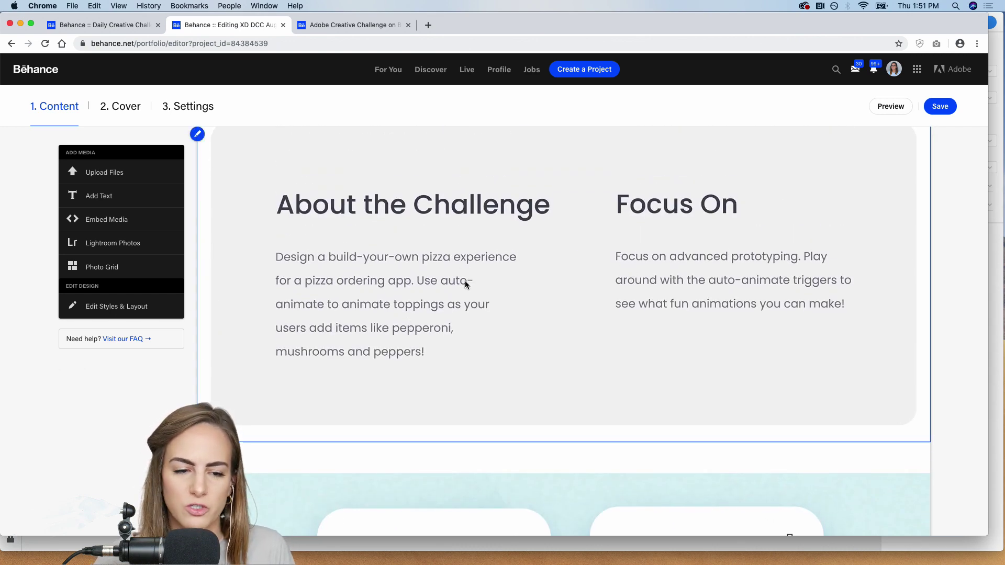
Review the project's discoverability settings, including its description and keywords, and save the settings and the project
left_click(199, 113)
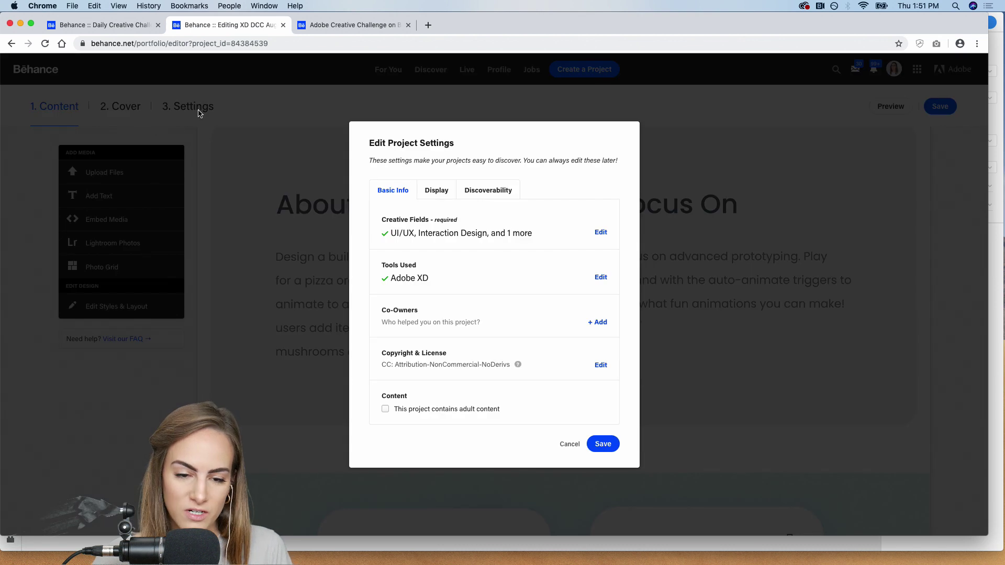
left_click(493, 194)
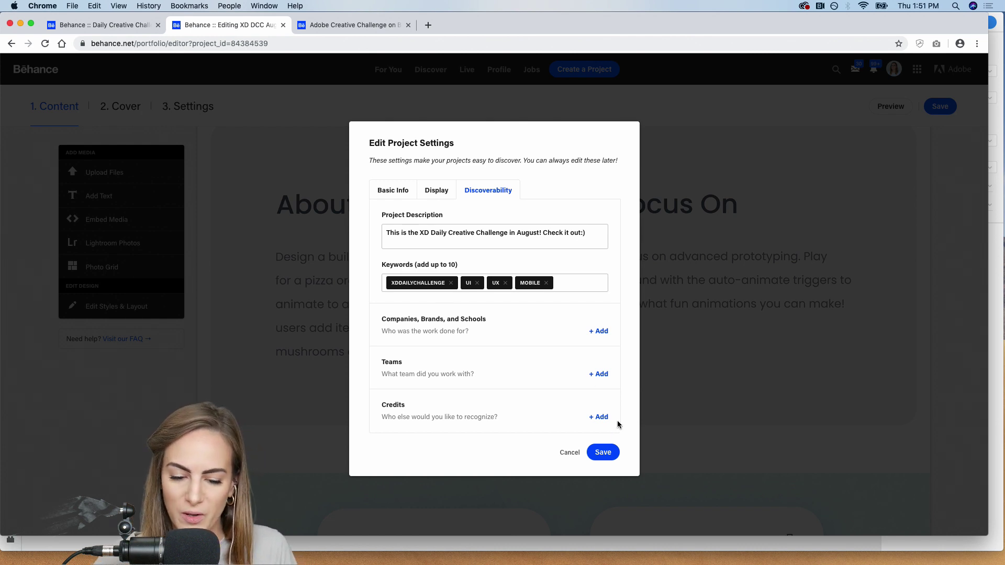
left_click(603, 453)
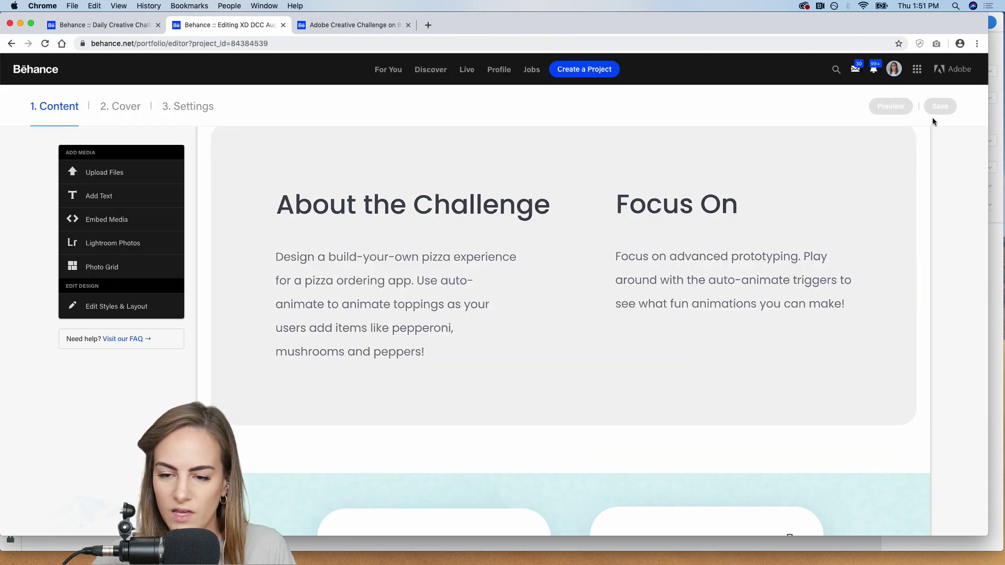
left_click(947, 111)
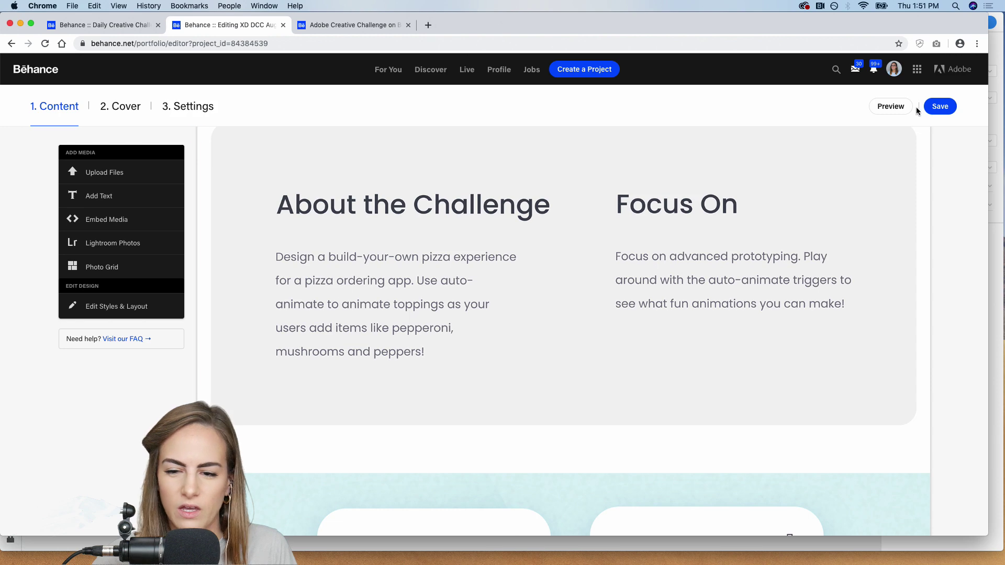
View the published XD DCC Aug 19-30 project from the profile down to its pizza entry and close it
left_click(898, 75)
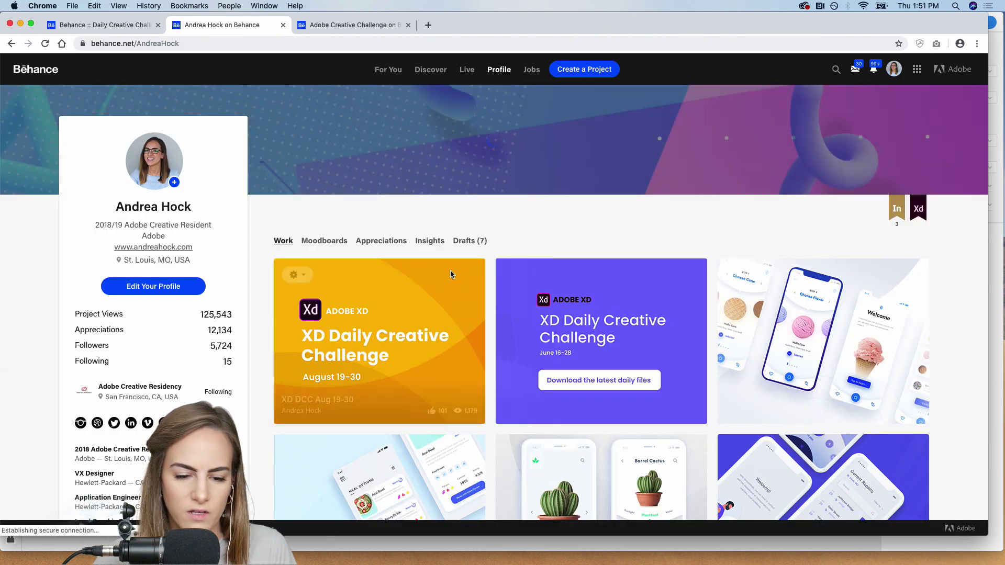
left_click(394, 331)
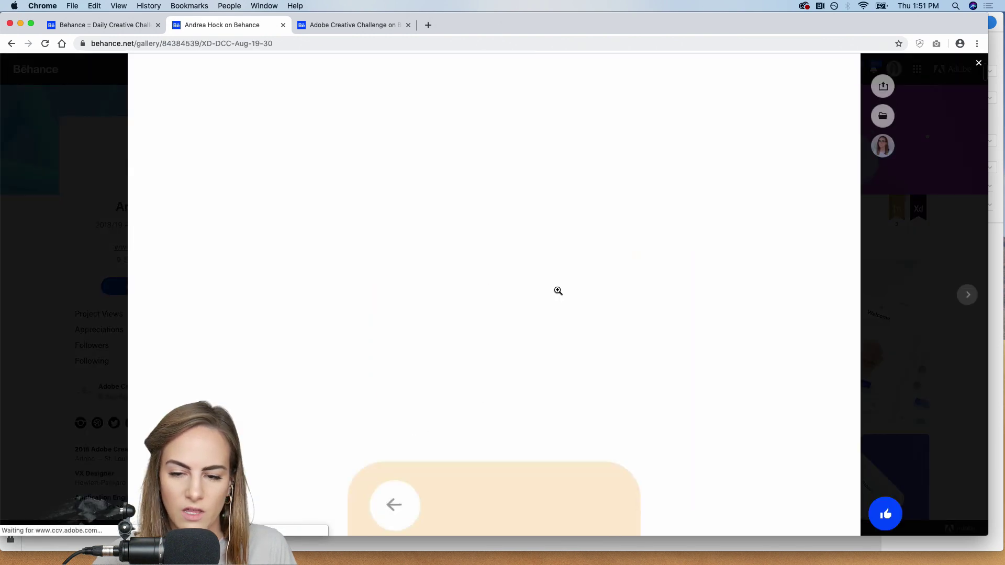
scroll(558, 293, "down", 20)
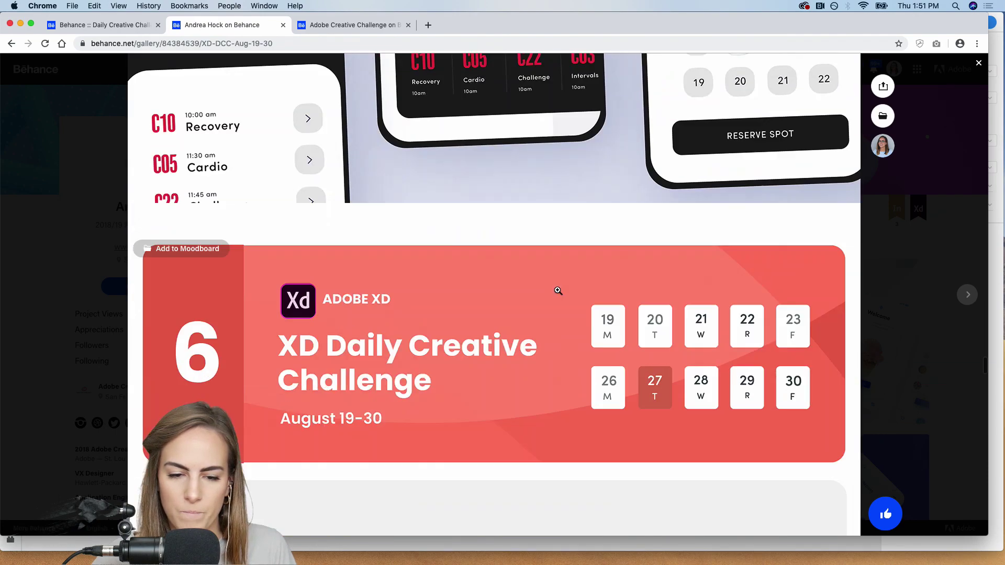
scroll(558, 290, "down", 20)
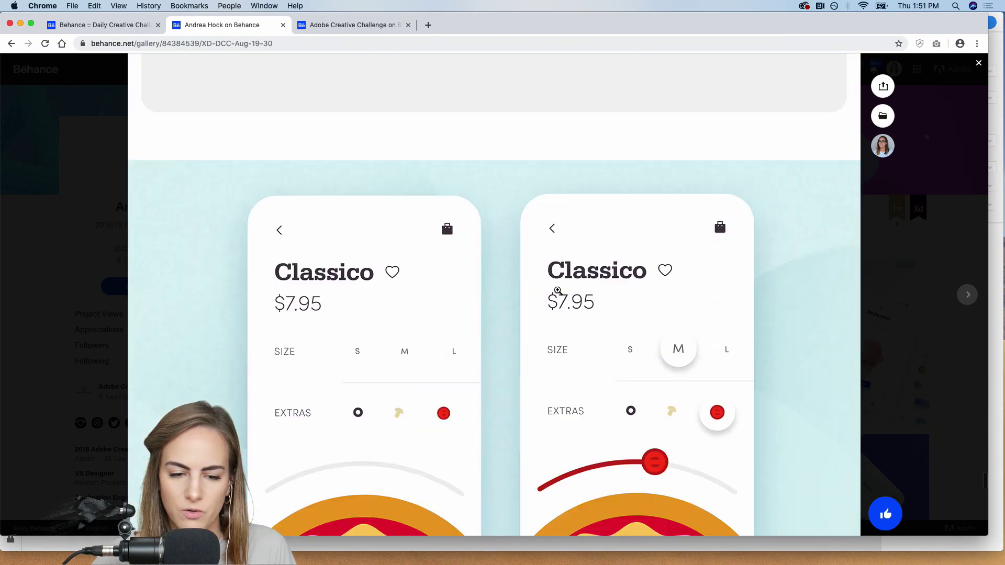
scroll(558, 291, "up", 5)
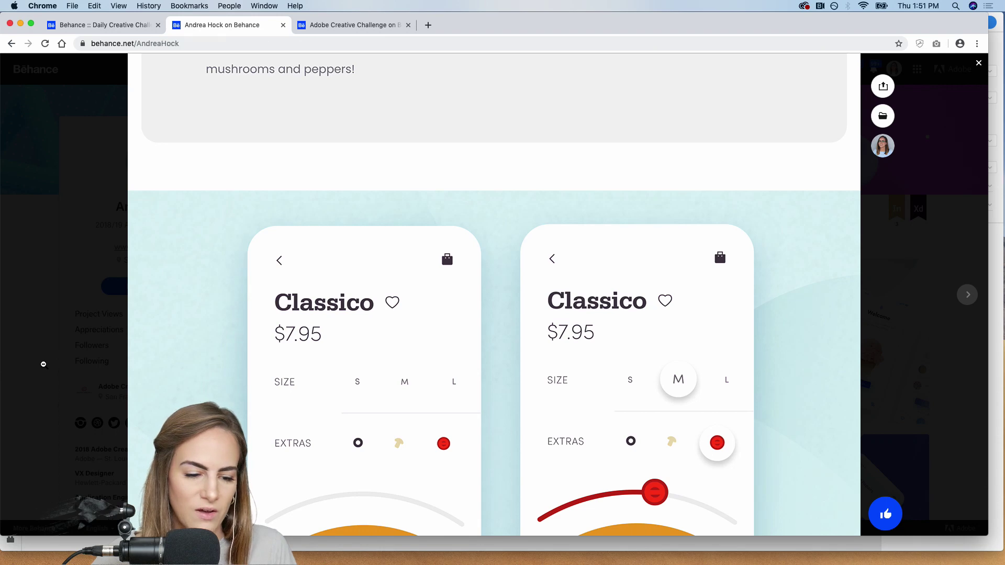
left_click(42, 366)
left_click(324, 30)
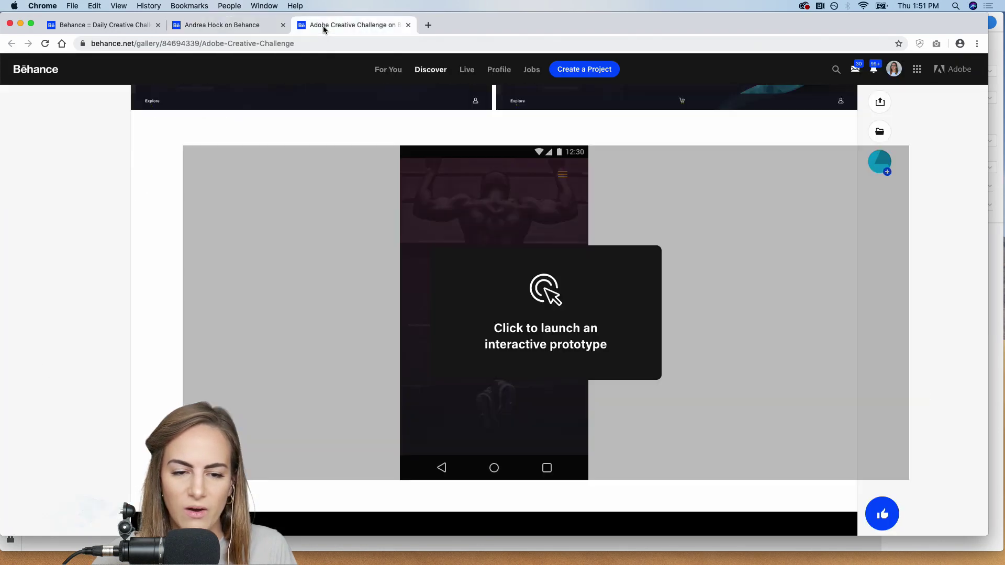
Search Behance for "xddailychallenge"
left_click(265, 27)
left_click(836, 70)
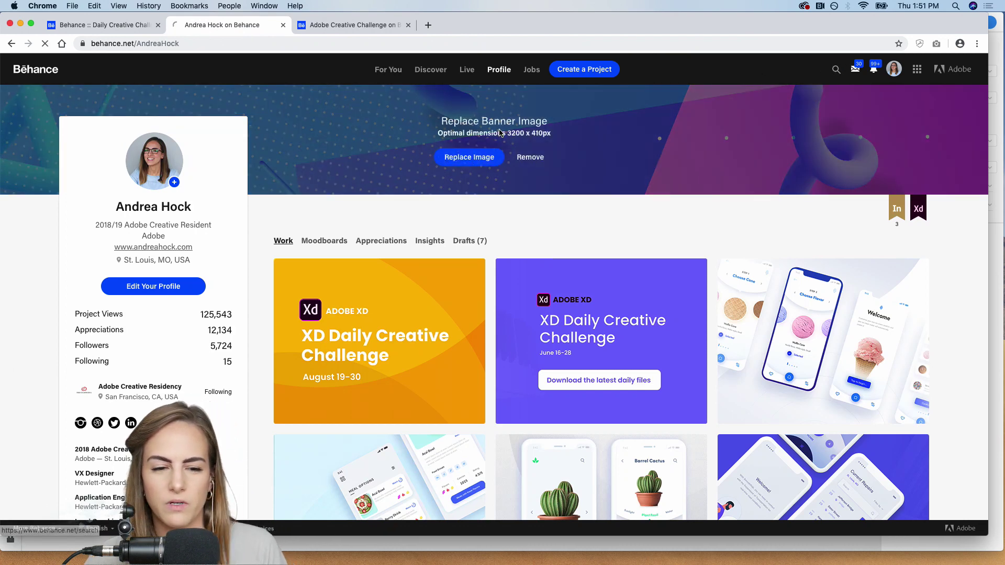
type("xd")
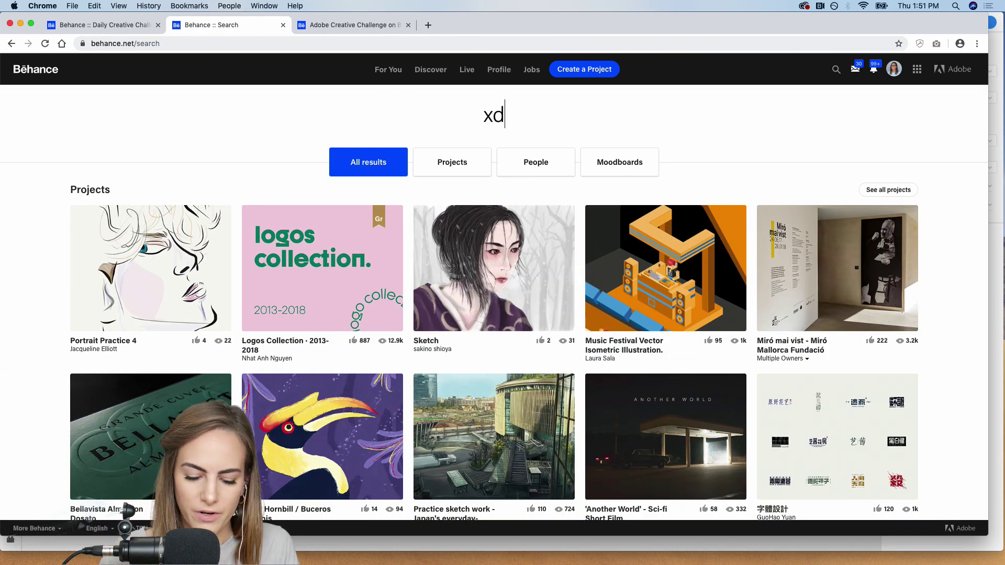
type("dailyc")
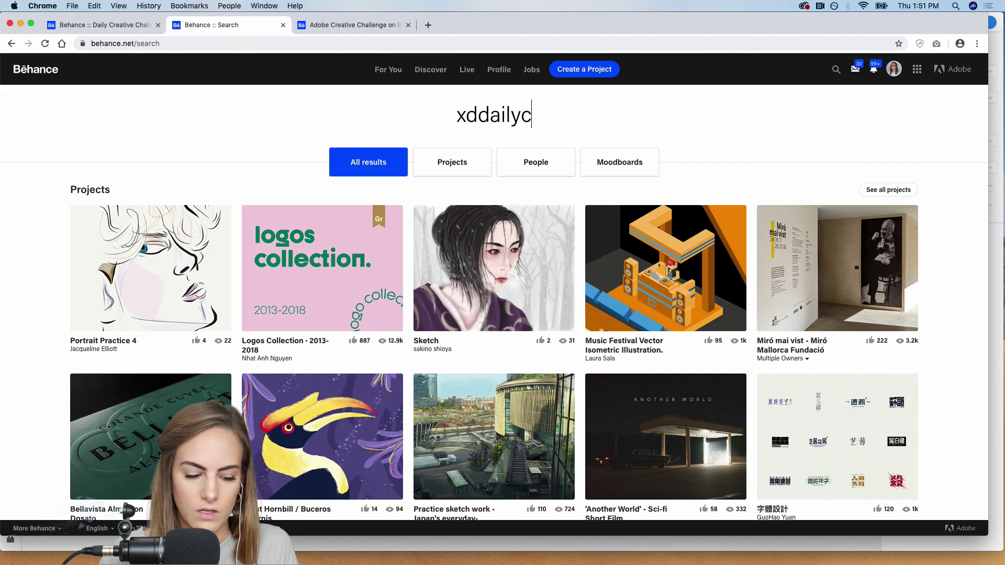
type("hallenge")
key("Return")
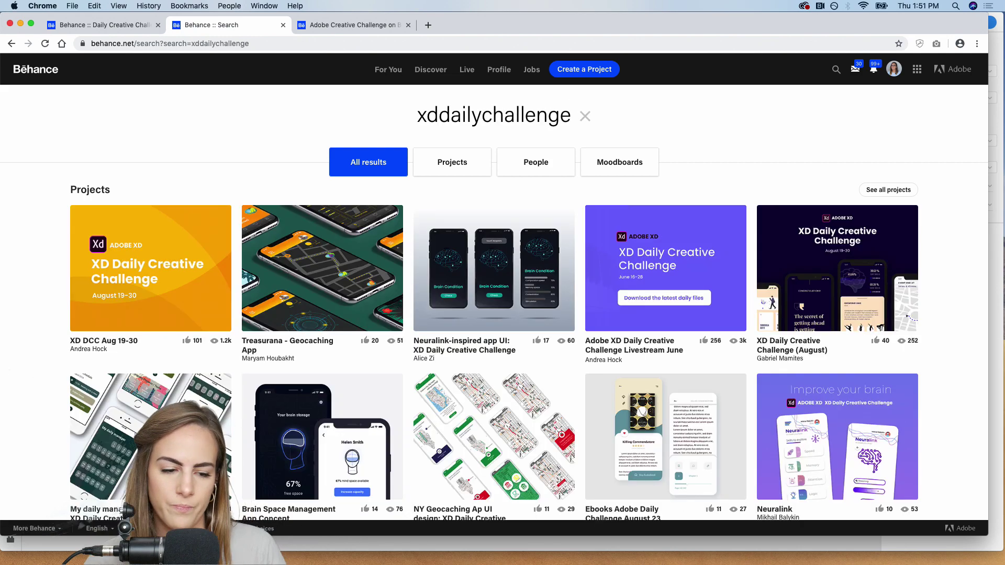
Limit the search results to projects and sort them by Most Recent
left_click(449, 162)
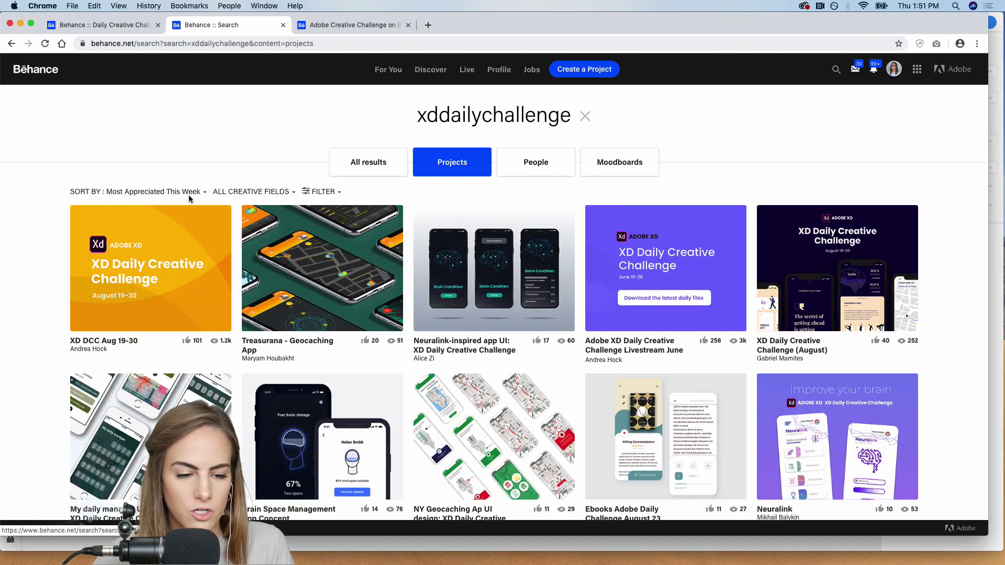
left_click(175, 194)
left_click(128, 293)
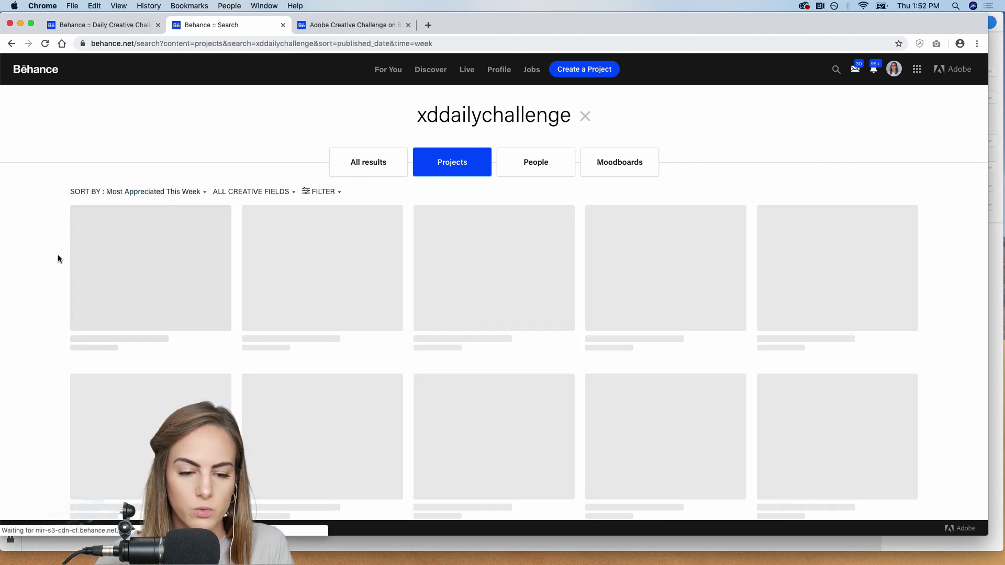
scroll(30, 253, "down", 1)
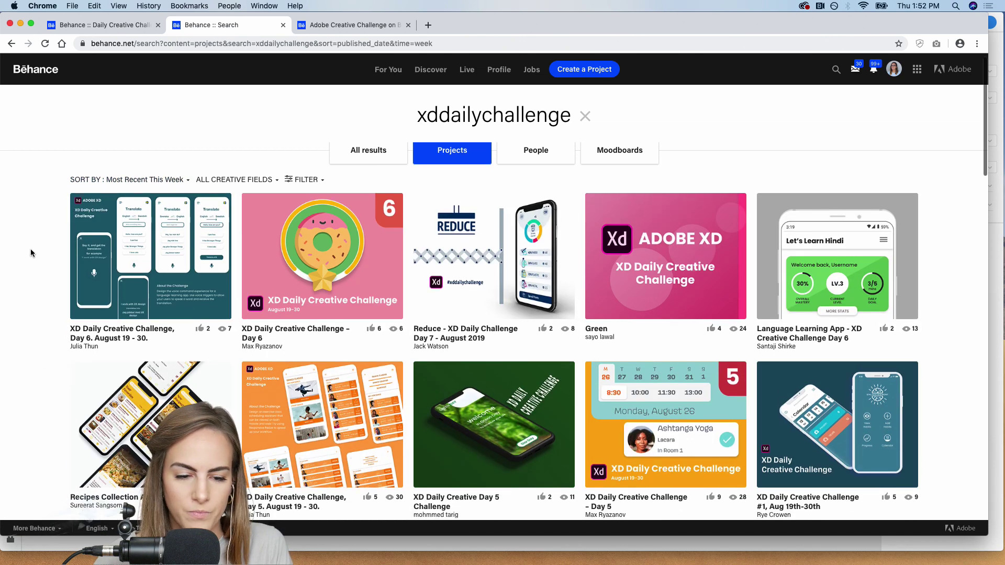
Open the pink XD Daily Creative Challenge – Day 6 project and skim it from its prototype back to its cover
left_click(309, 209)
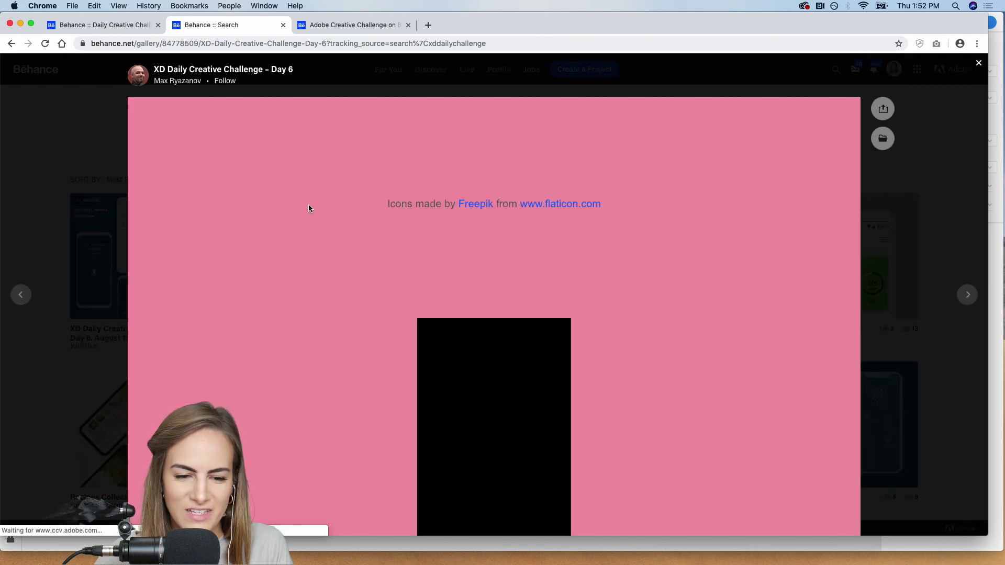
scroll(224, 105, "down", 10)
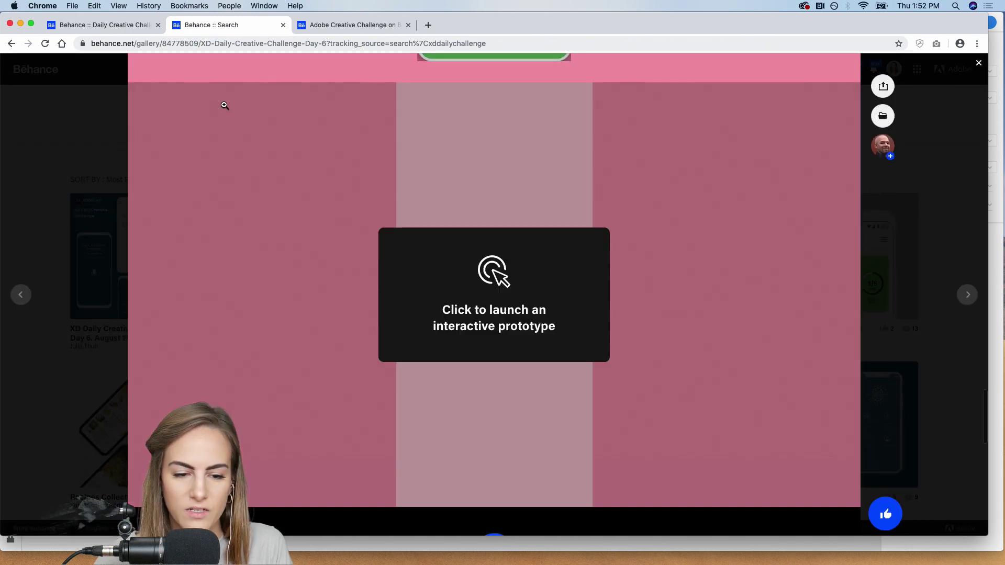
scroll(250, 283, "up", 2)
scroll(250, 283, "up", 8)
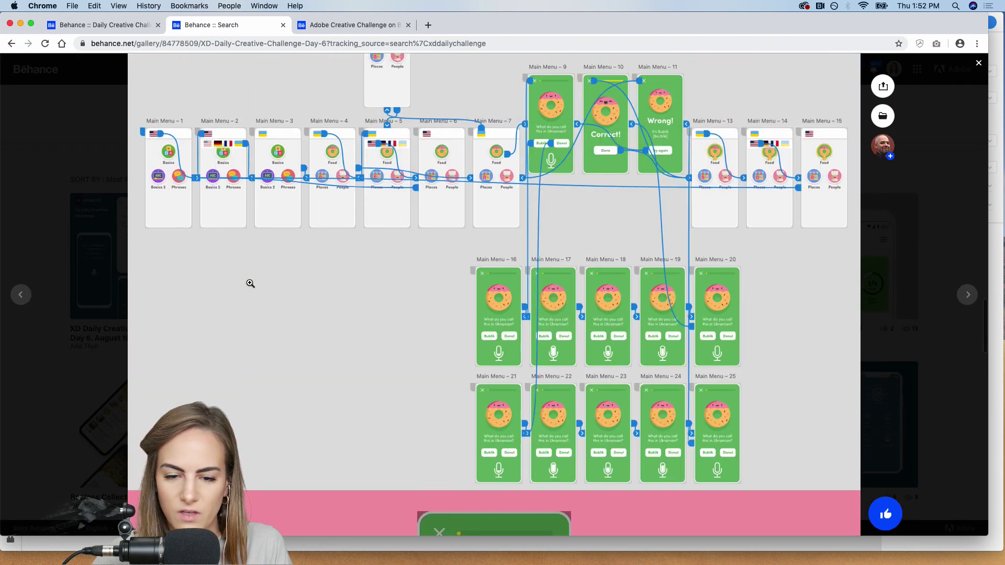
scroll(250, 283, "up", 15)
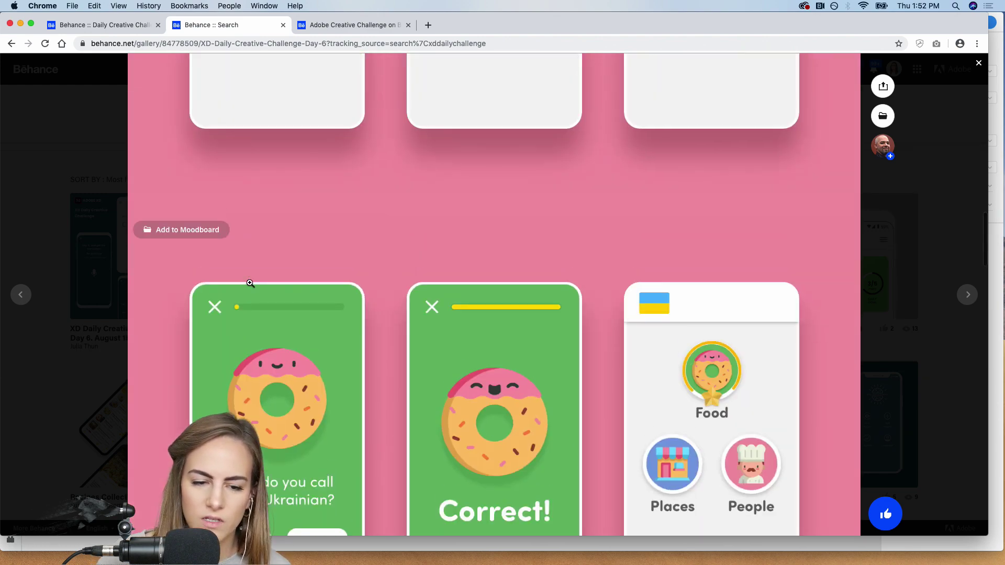
scroll(250, 283, "up", 10)
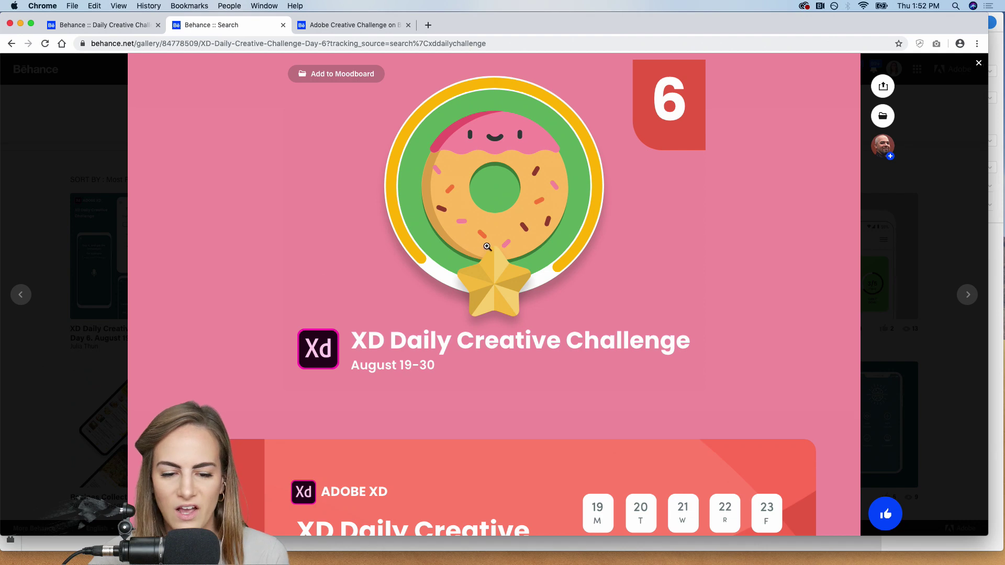
Examine the Day 6 language-learning mockups, from the language menu and lesson categories to the donut quiz screens
scroll(487, 247, "down", 8)
scroll(487, 247, "down", 10)
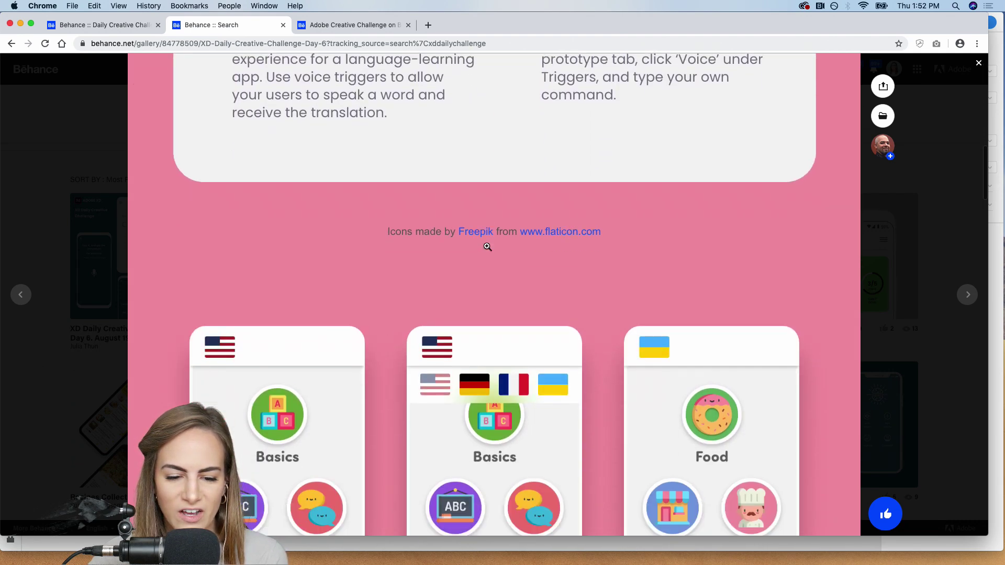
scroll(487, 247, "down", 2)
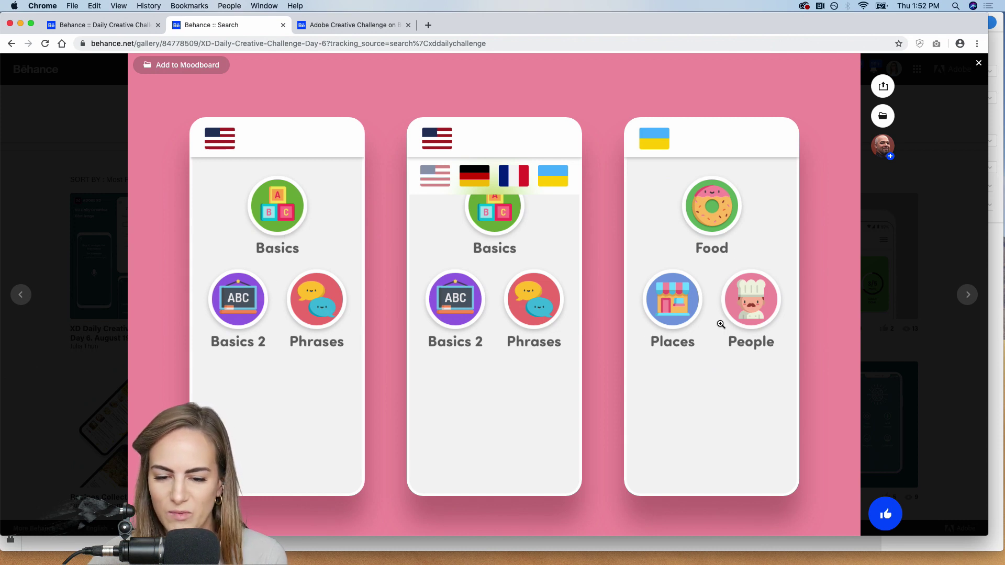
scroll(602, 442, "down", 1)
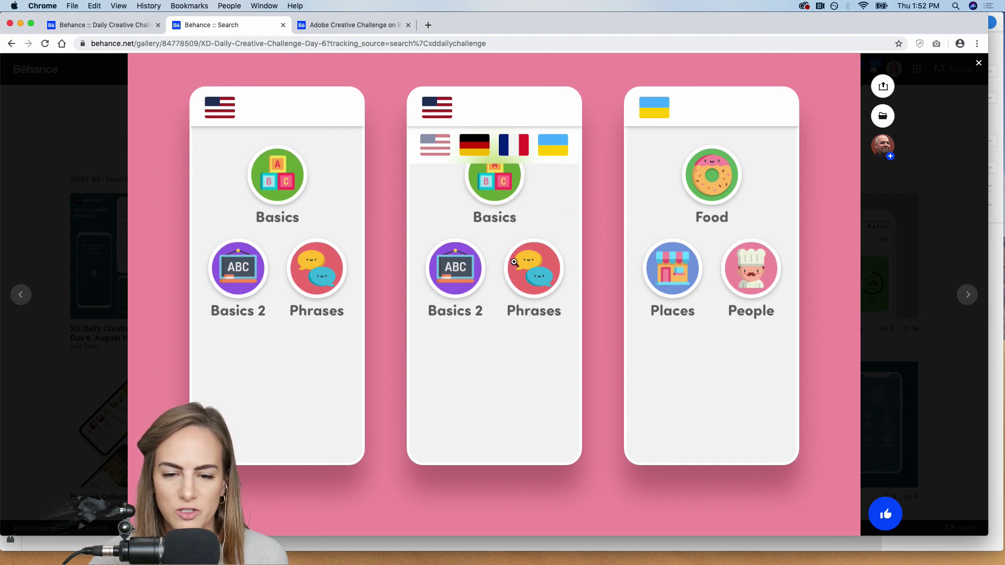
scroll(515, 262, "down", 10)
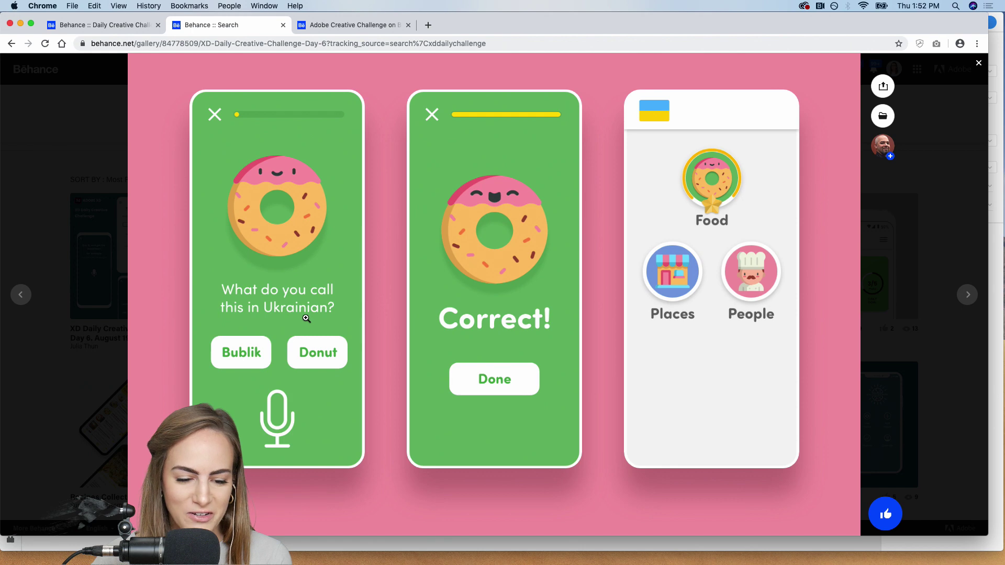
Examine the prototype wiring between the Main Menu artboards in the Day 6 project
scroll(342, 437, "down", 8)
scroll(343, 437, "down", 1)
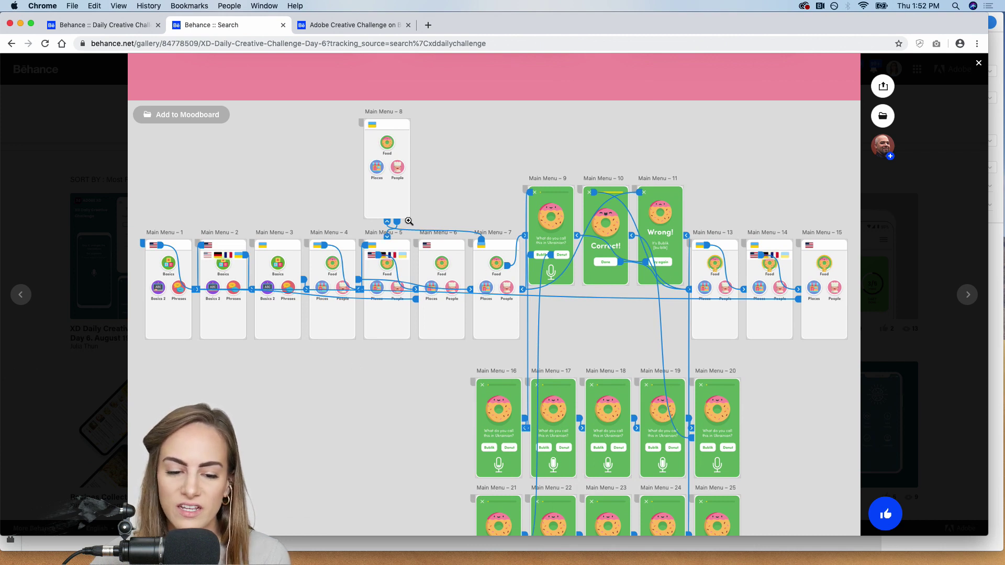
scroll(491, 281, "down", 1)
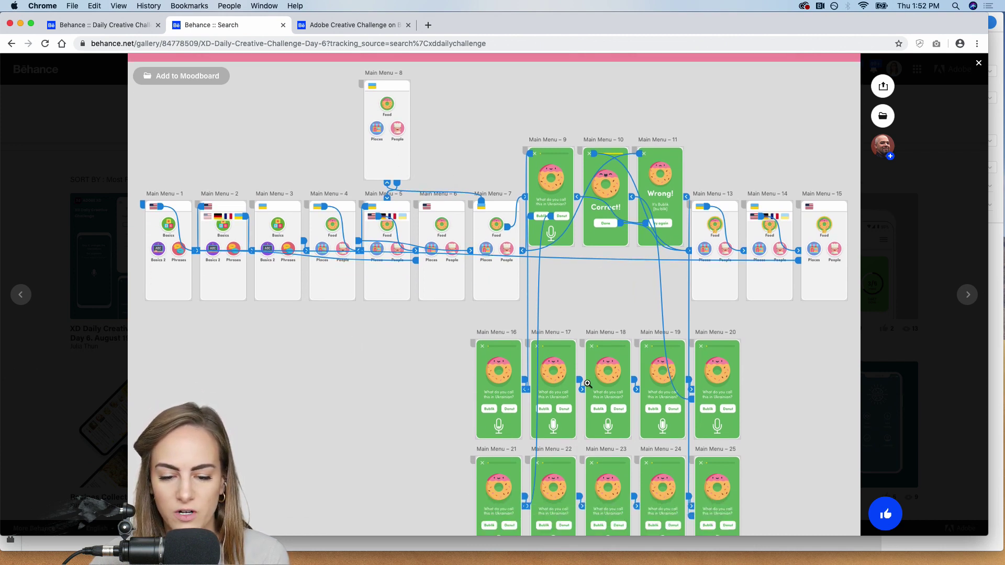
scroll(401, 317, "down", 3)
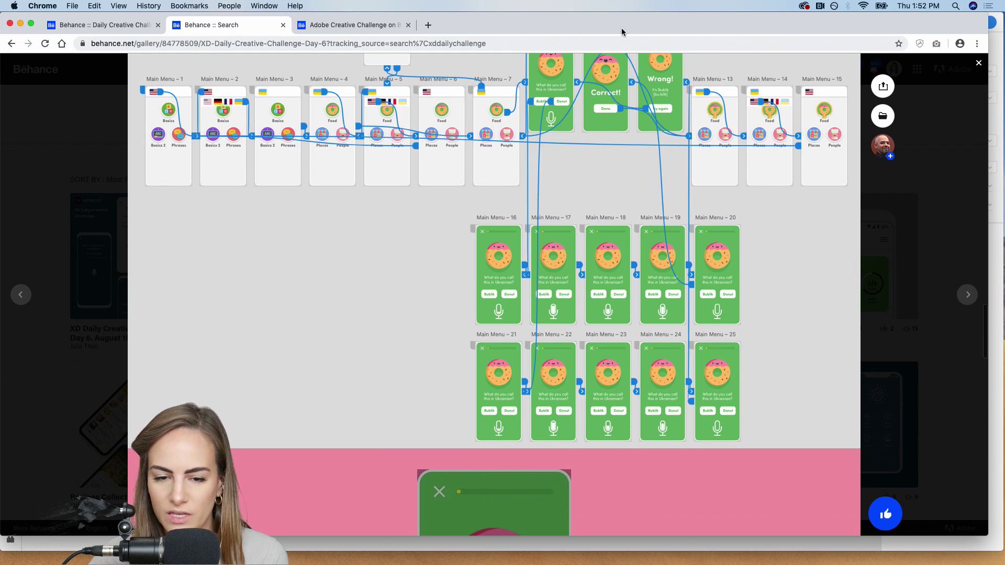
Watch the Day 6 project's app demo video and return to the search results
scroll(525, 345, "down", 7)
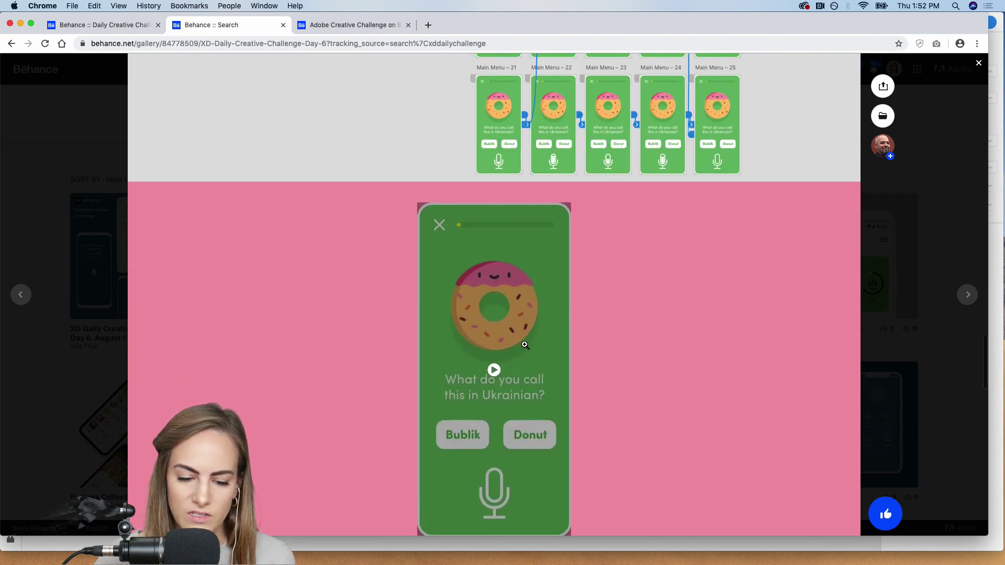
scroll(647, 354, "down", 2)
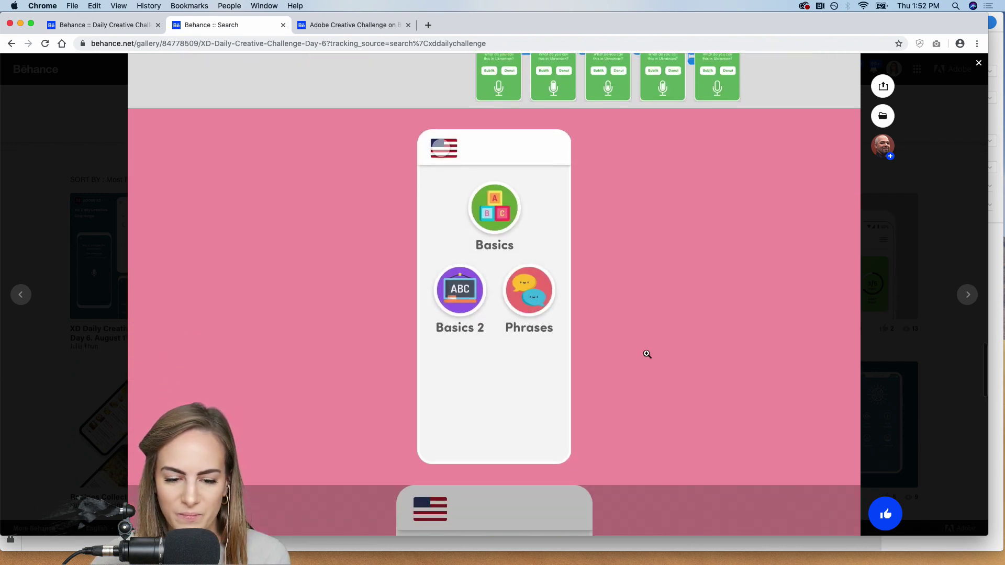
scroll(646, 354, "down", 1)
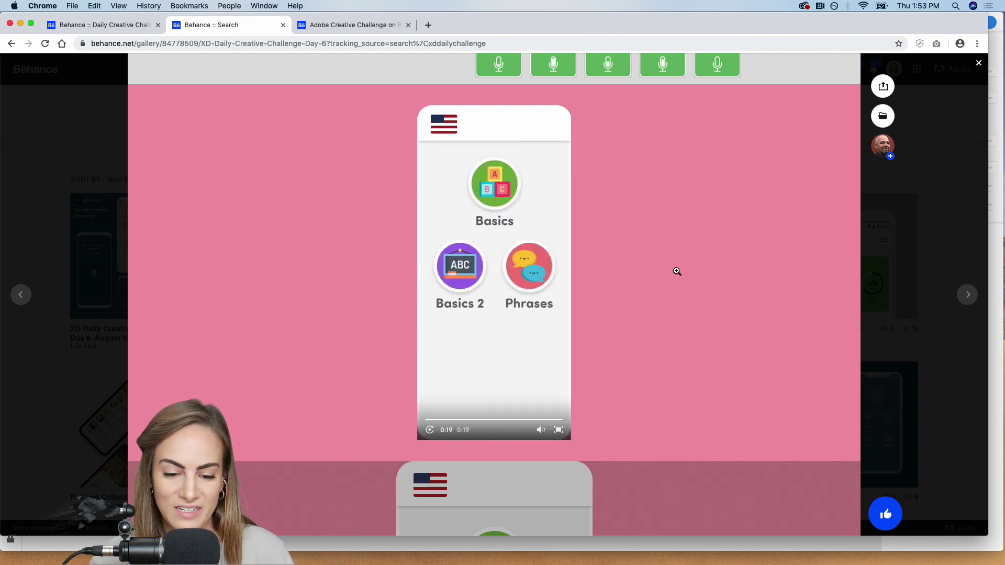
scroll(677, 271, "down", 5)
left_click(963, 167)
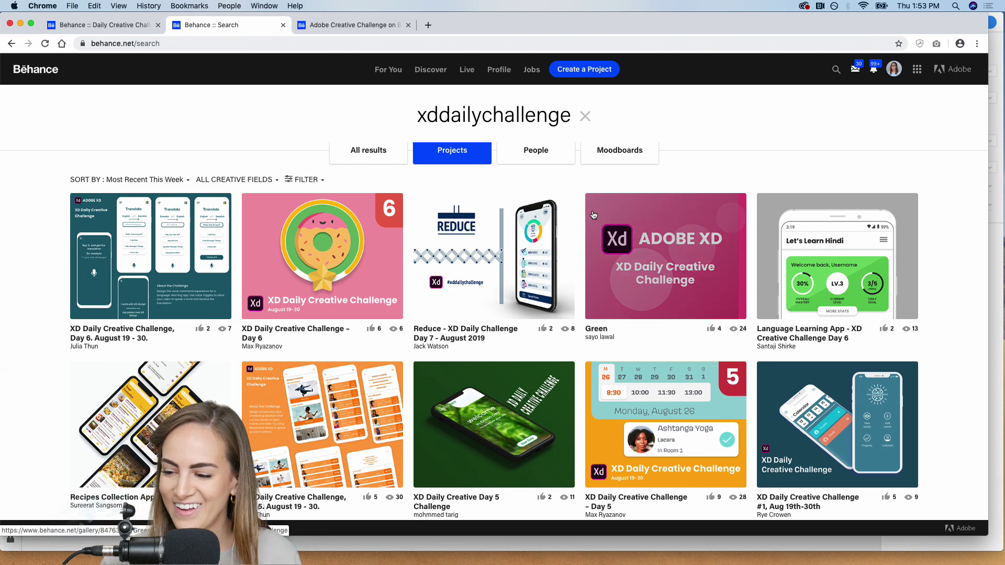
Open the Reduce – XD Daily Challenge Day 7 project and skim it down to its interactive prototype and back to the cover
scroll(475, 255, "down", 1)
scroll(475, 256, "down", 1)
left_click(486, 197)
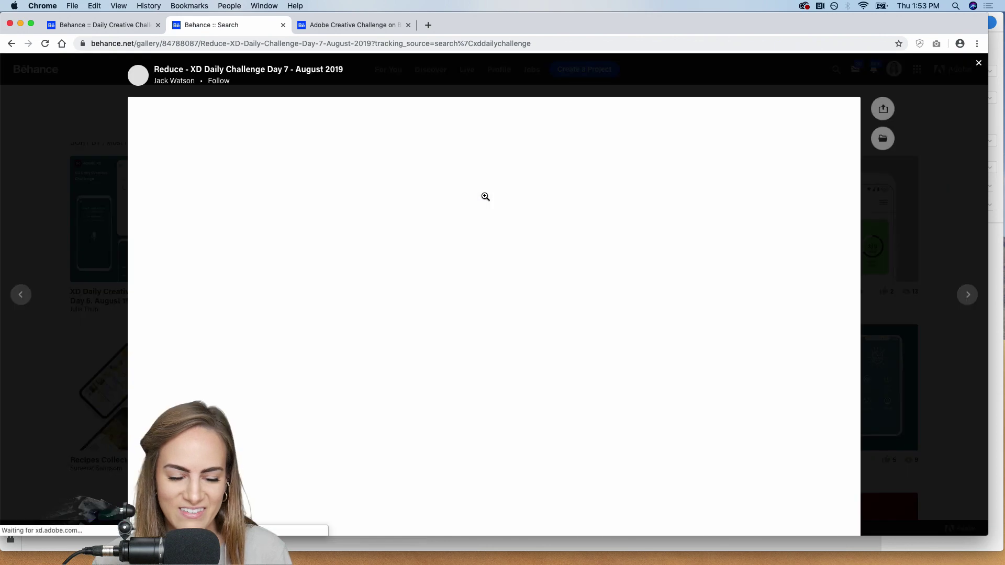
scroll(310, 224, "down", 10)
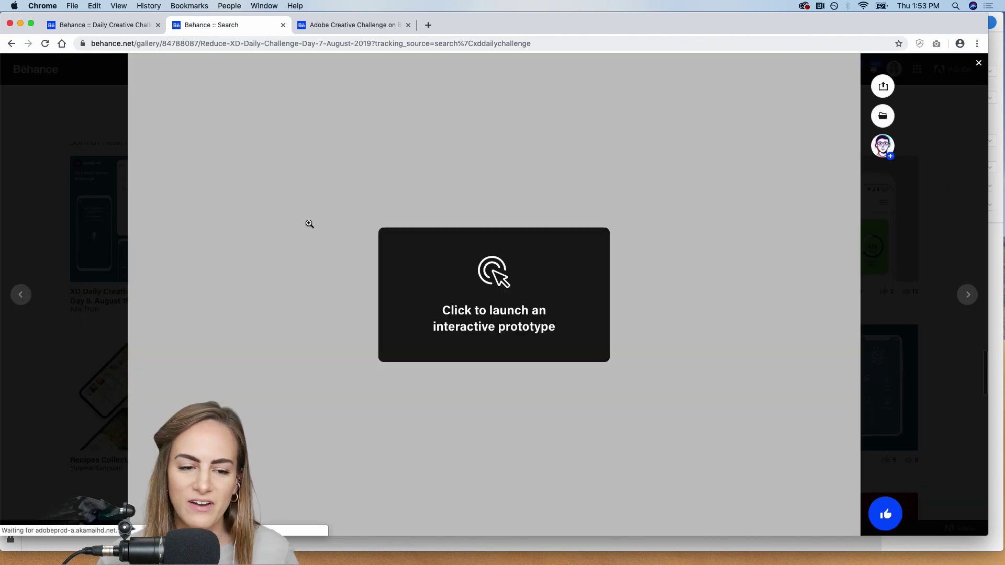
scroll(309, 223, "up", 10)
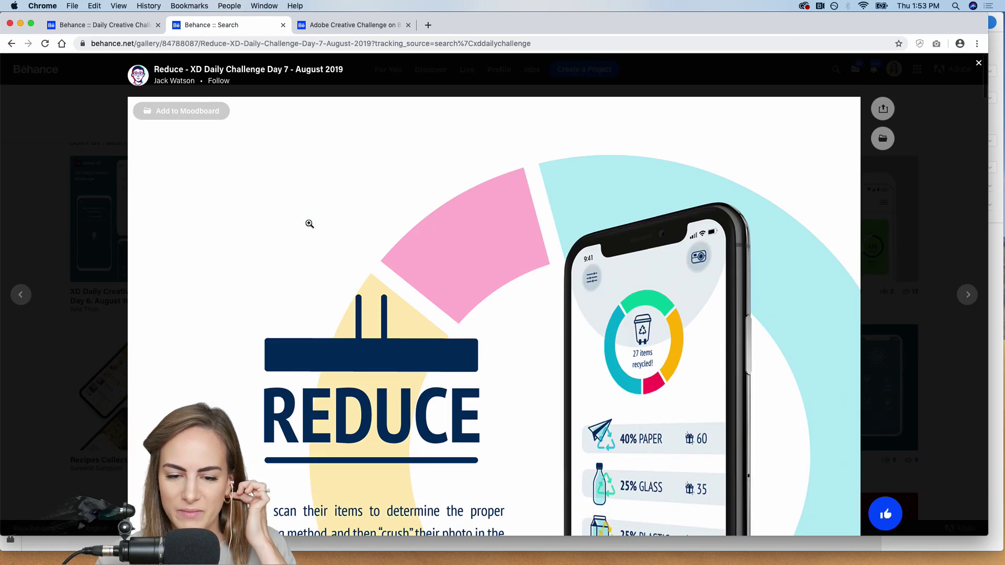
Examine the Reduce recycling app's cover description, bottle-scanning mockups, colour palette and material icons
scroll(309, 224, "down", 3)
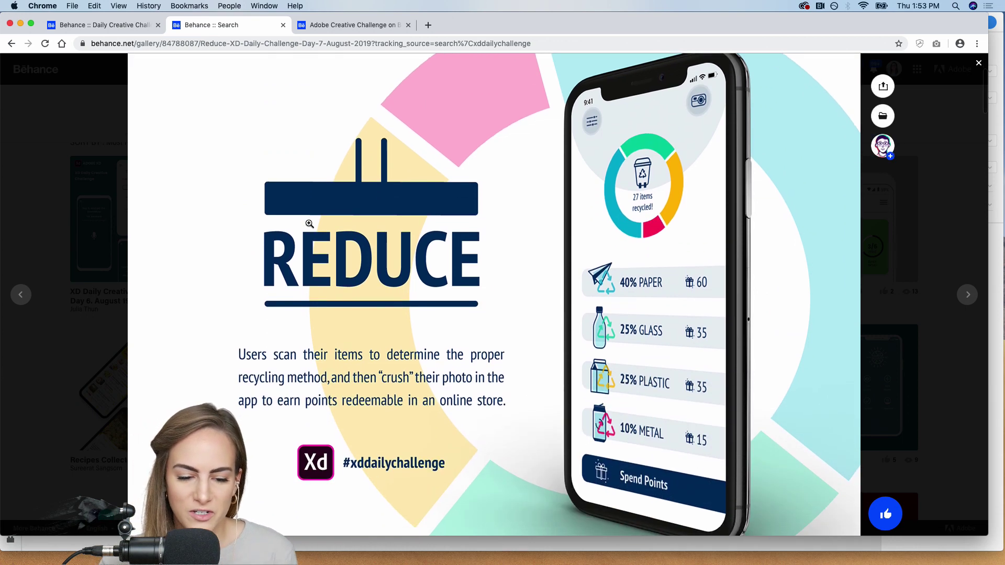
scroll(309, 224, "down", 2)
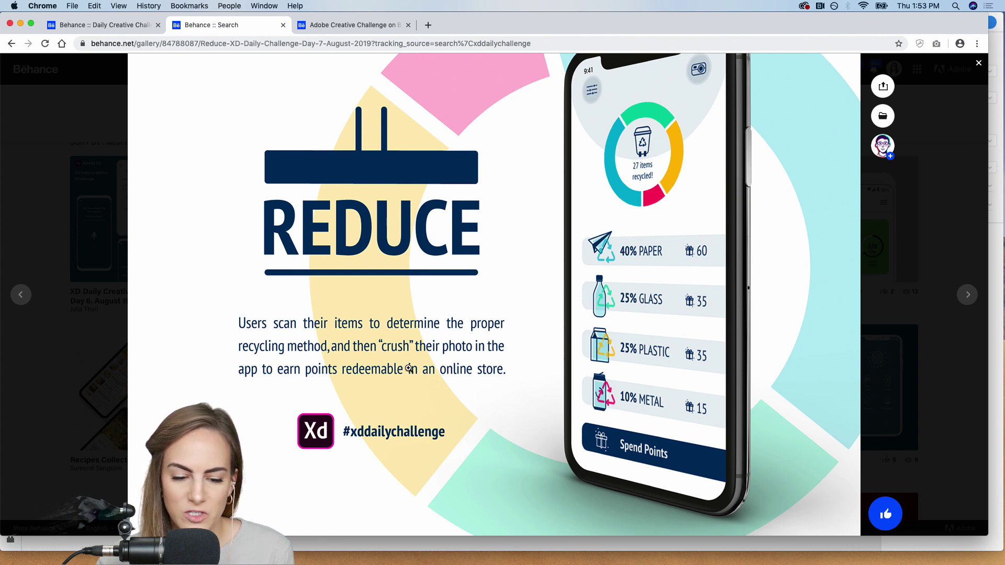
scroll(765, 357, "down", 5)
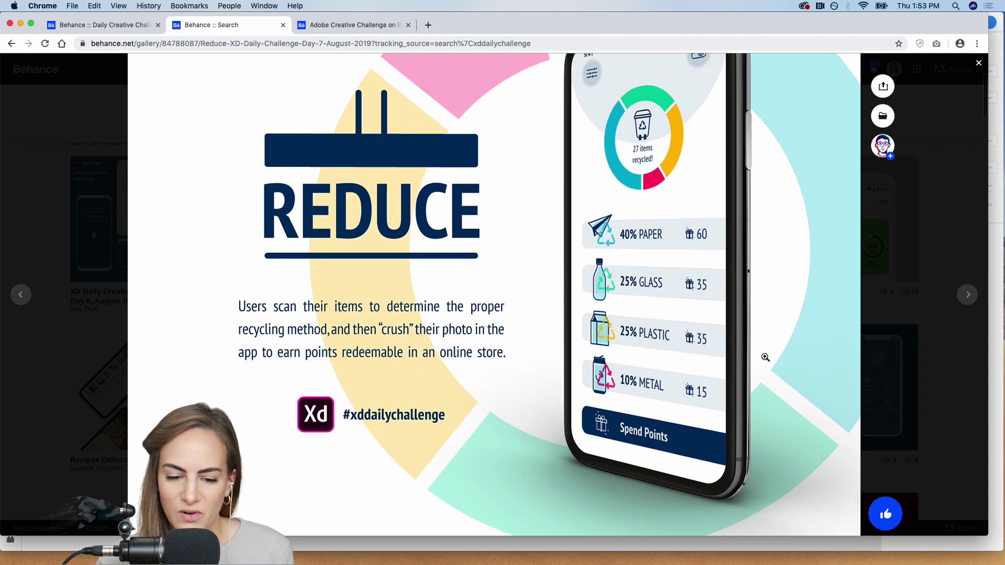
scroll(766, 357, "down", 5)
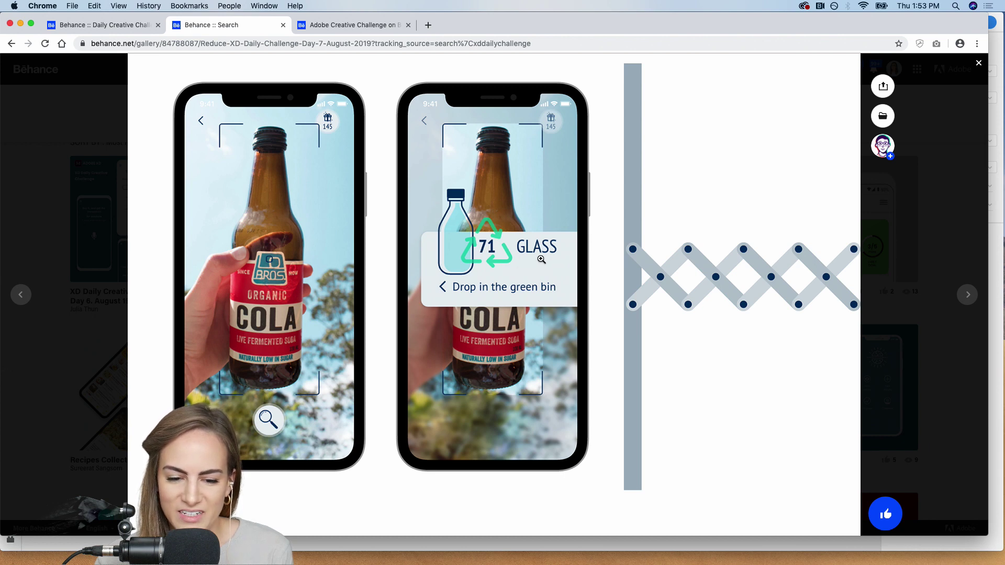
scroll(536, 287, "down", 10)
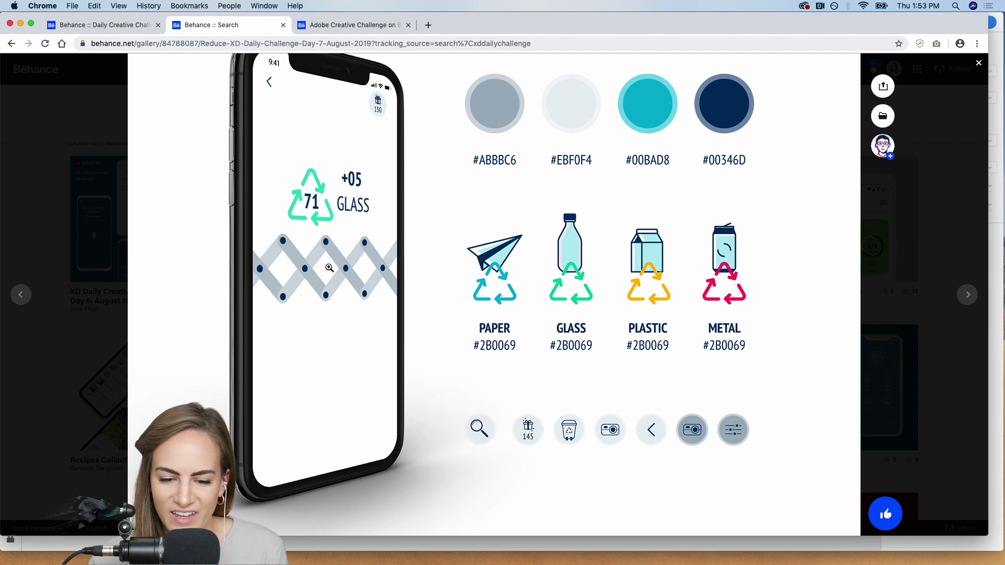
scroll(327, 270, "up", 1)
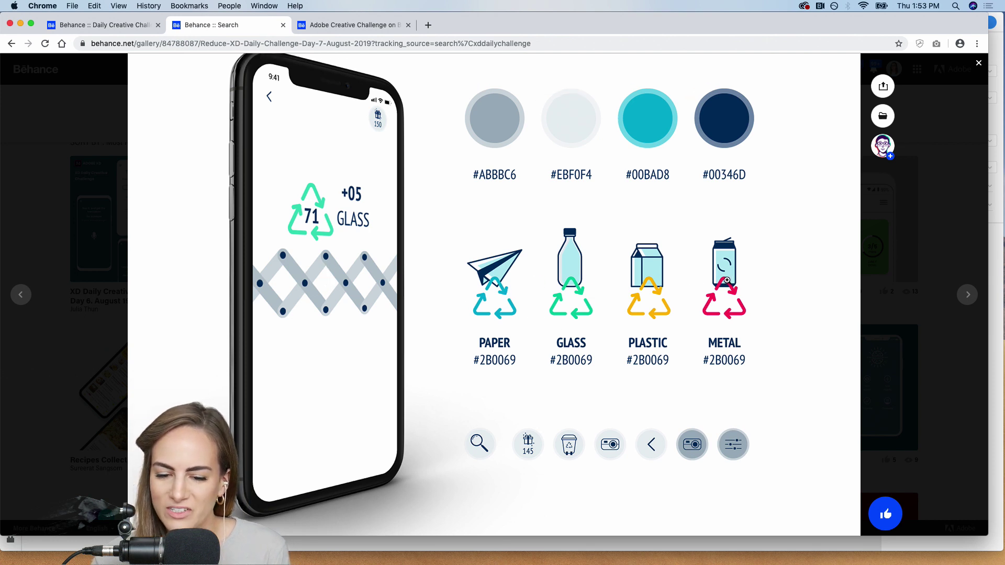
Watch the Reduce project's app demo video in full screen, then close the project and browse further down the search results
scroll(556, 343, "down", 8)
scroll(557, 343, "down", 5)
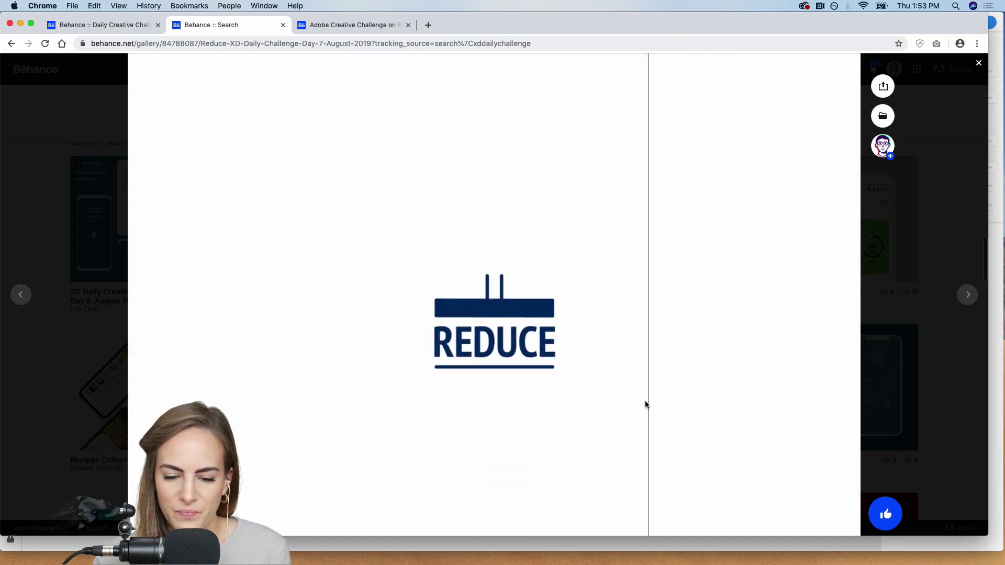
scroll(630, 417, "down", 2)
left_click(634, 447)
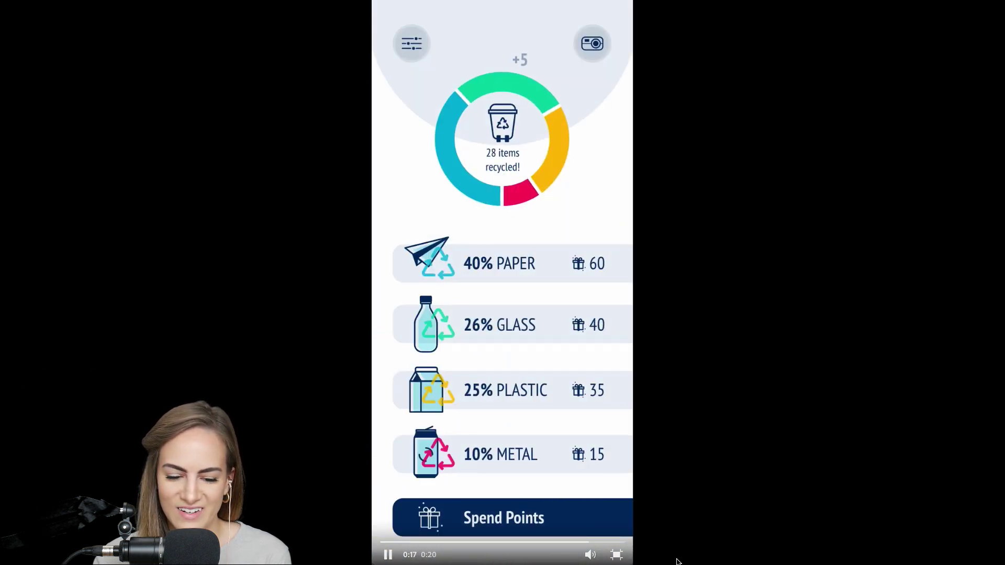
left_click(617, 555)
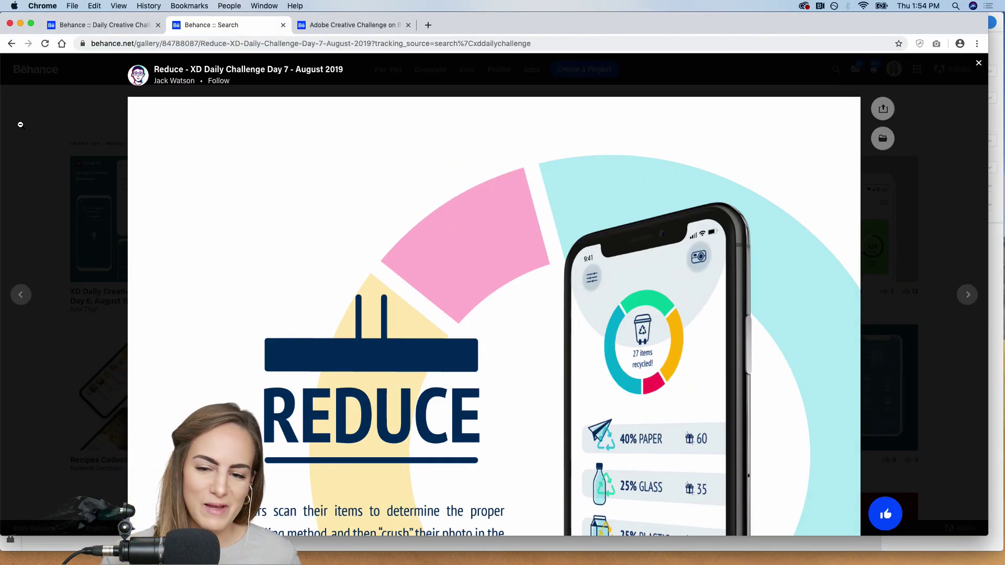
left_click(27, 124)
scroll(23, 258, "down", 5)
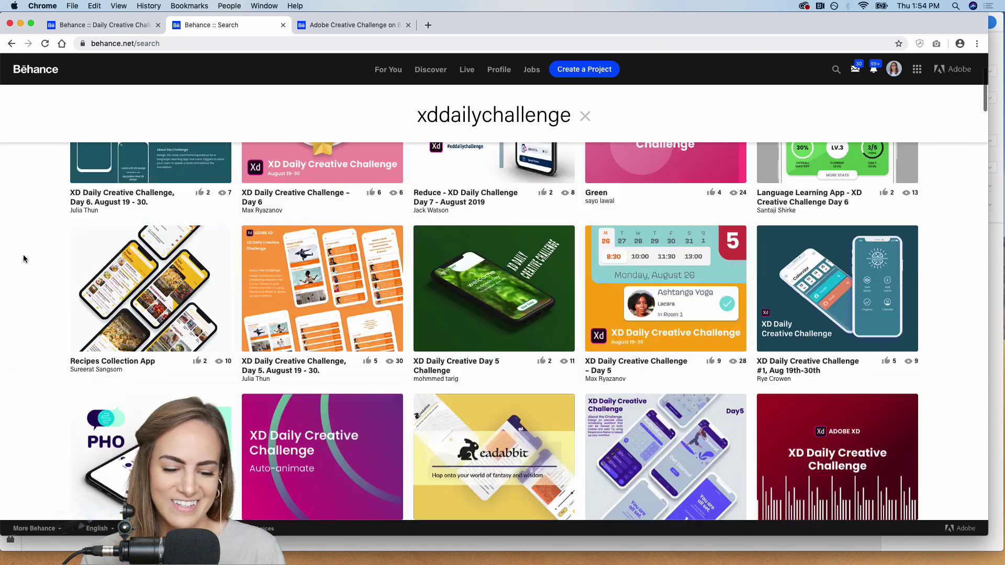